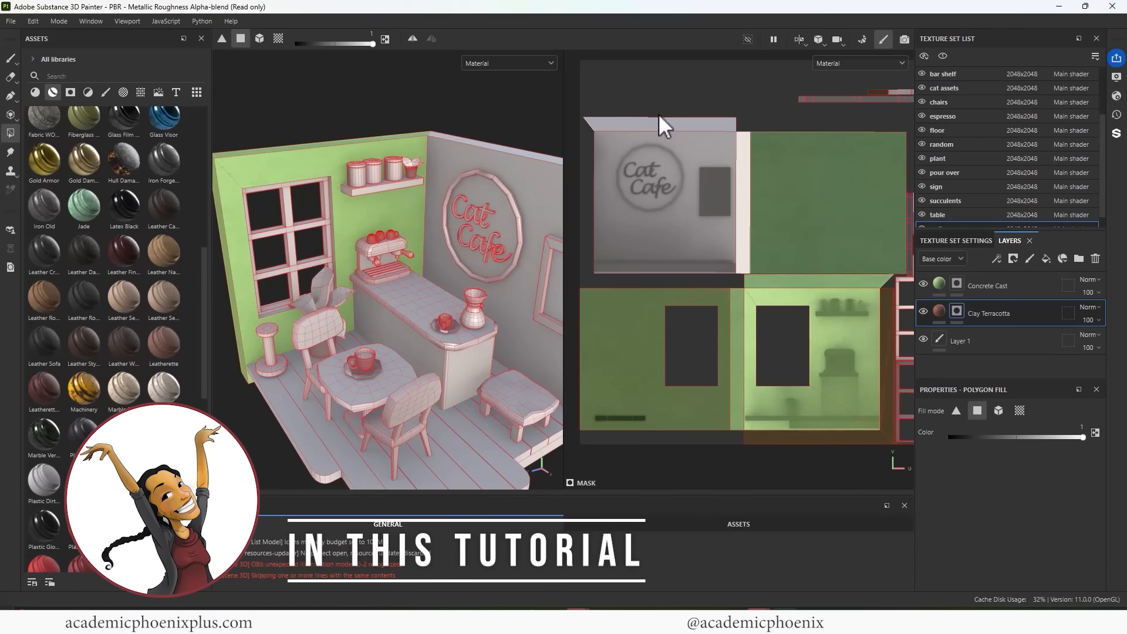
# Fill the wall behind the Cat Cafe sign in the Clay Terracotta layer's mask with Polygon Fill.
pyautogui.press('4')
pyautogui.keyDown('alt'); pyautogui.moveTo(430, 188); pyautogui.dragTo(403, 189); pyautogui.keyUp('alt')
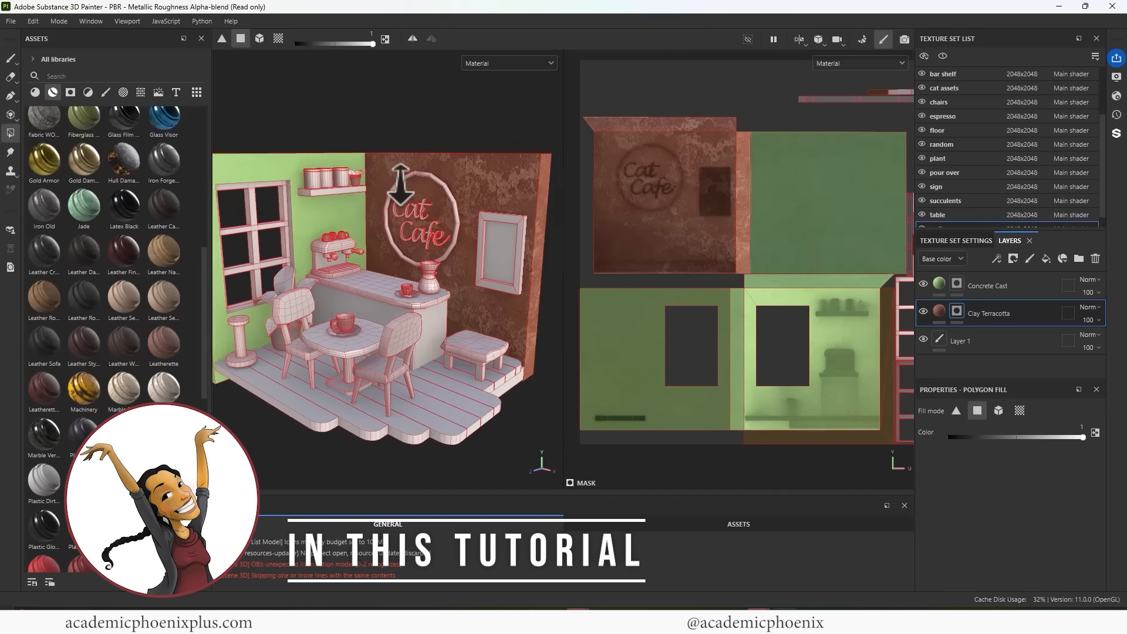
pyautogui.keyDown('alt'); pyautogui.moveTo(403, 189); pyautogui.dragTo(442, 213, button='right'); pyautogui.keyUp('alt')
pyautogui.scroll(1, 443, 215)
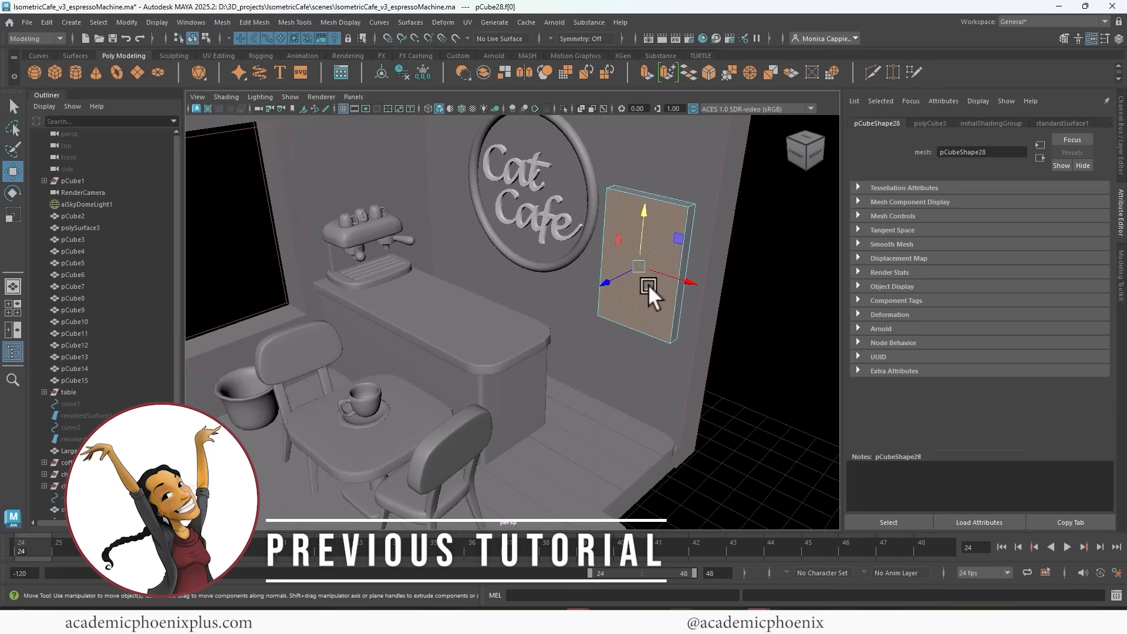
# Switch to Maya and extrude the front face of the picture frame on the wall.
pyautogui.hotkey('ctrl', 'e')
pyautogui.moveTo(640, 282)
pyautogui.mouseDown()
pyautogui.moveTo(623, 266)
pyautogui.moveTo(681, 275)
pyautogui.mouseUp()
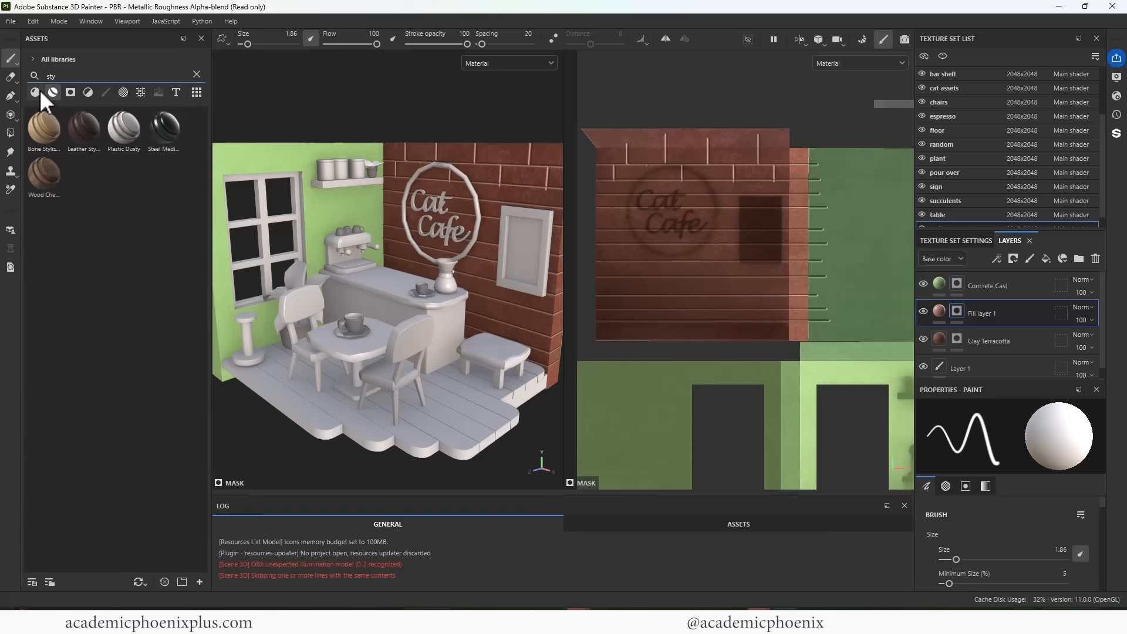
# Switch to Substance 3D Painter and apply the Stylized Wood Rough base material to the floor.
pyautogui.click(36, 92)
pyautogui.moveTo(43, 262); pyautogui.dragTo(299, 397)
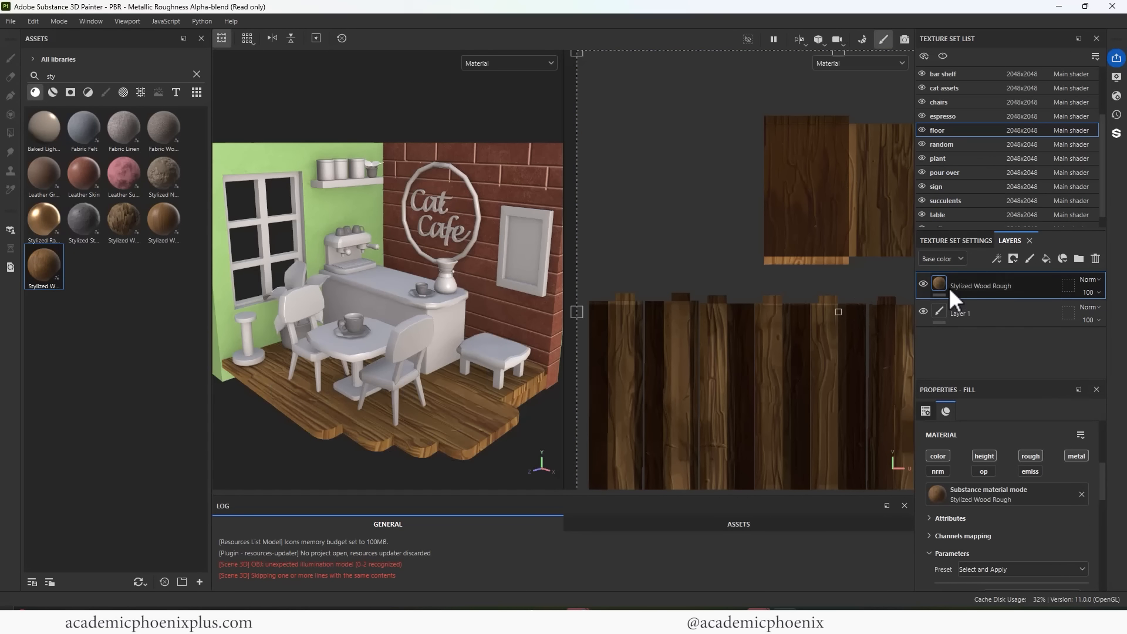
# Set the floor material's Wood Fiber Amount to 0.65 and pick a new shade for its Wood Color.
pyautogui.scroll(-5, 1033, 499)
pyautogui.moveTo(969, 476); pyautogui.dragTo(1033, 473)
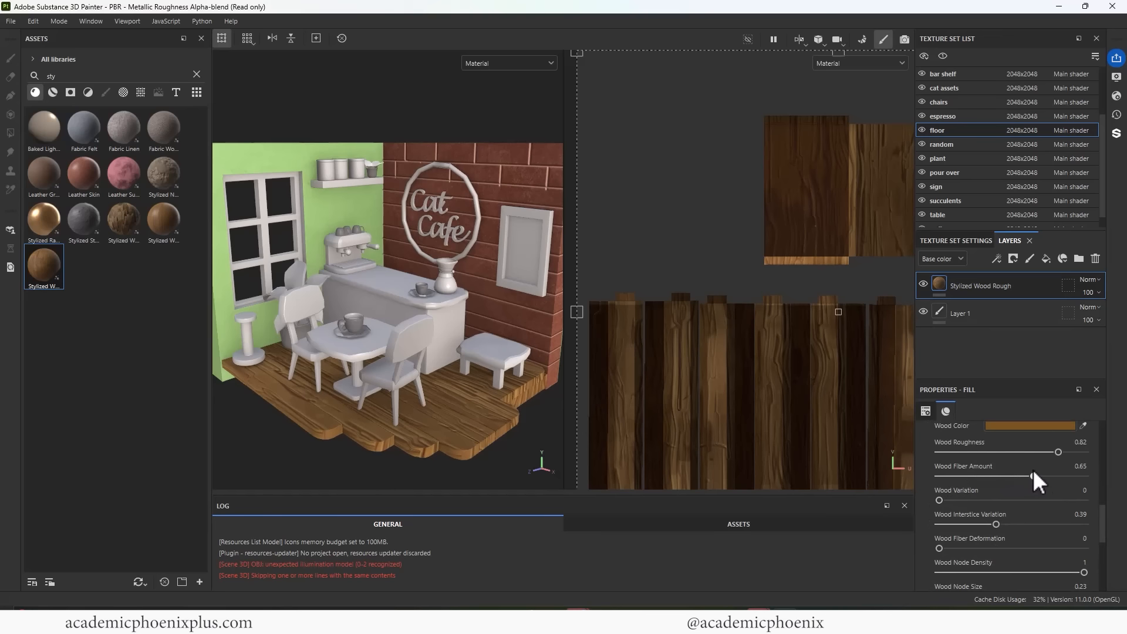
pyautogui.click(1021, 425)
pyautogui.click(978, 366)
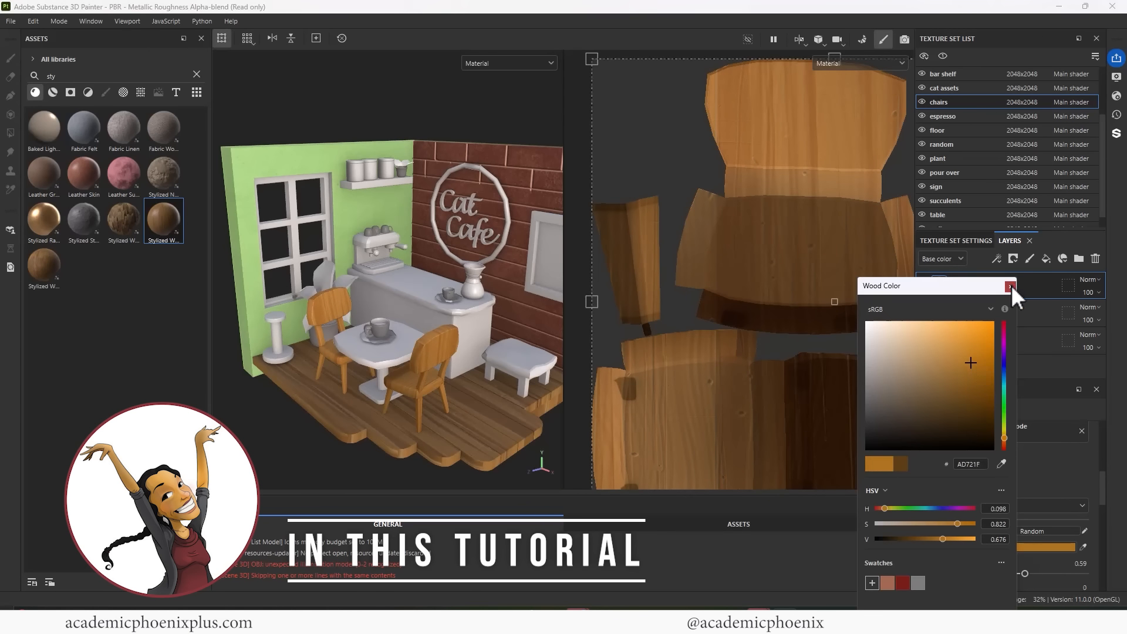
# Close the Wood Color picker and add a black mask to the upper Stylized Wood Plain layer of the chairs.
pyautogui.click(1009, 285)
pyautogui.rightClick(987, 284)
pyautogui.click(1022, 22)
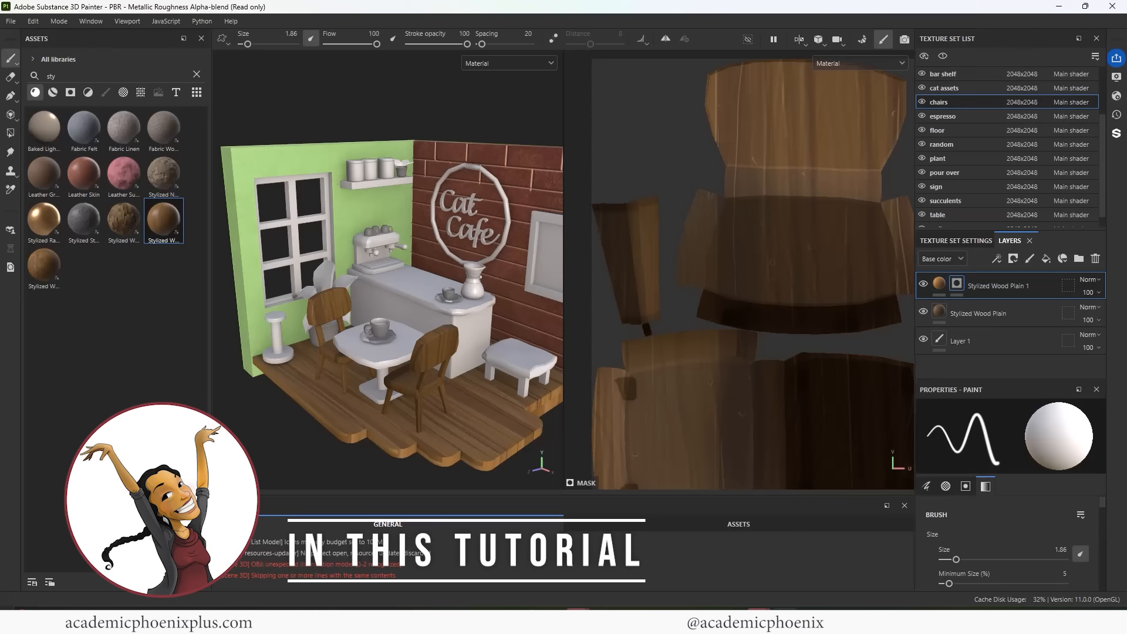
# Reveal the masked orange wood on the chair backrests and seats using Polygon Fill, switching to mesh fill mode.
pyautogui.click(10, 132)
pyautogui.keyDown('alt'); pyautogui.moveTo(759, 163); pyautogui.dragTo(792, 176, button='right'); pyautogui.keyUp('alt')
pyautogui.keyDown('alt'); pyautogui.moveTo(797, 177); pyautogui.dragTo(745, 174, button='middle'); pyautogui.keyUp('alt')
pyautogui.moveTo(756, 214)
pyautogui.mouseDown()
pyautogui.moveTo(678, 105)
pyautogui.moveTo(797, 136)
pyautogui.moveTo(800, 176)
pyautogui.mouseUp()
pyautogui.click(999, 411)
pyautogui.click(796, 286)
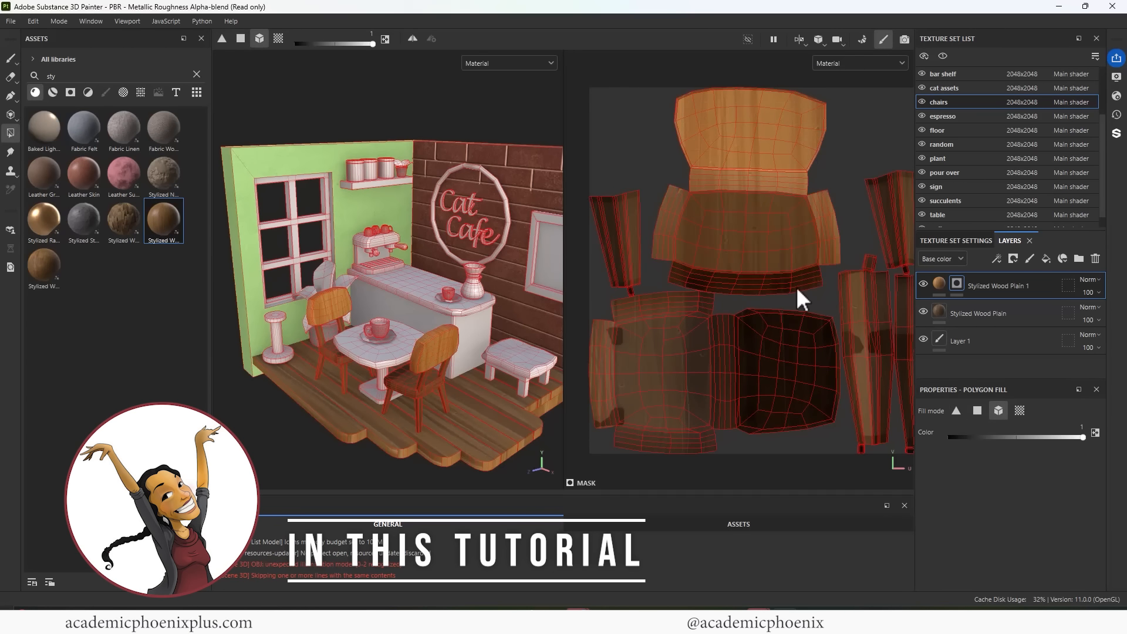
pyautogui.click(791, 422)
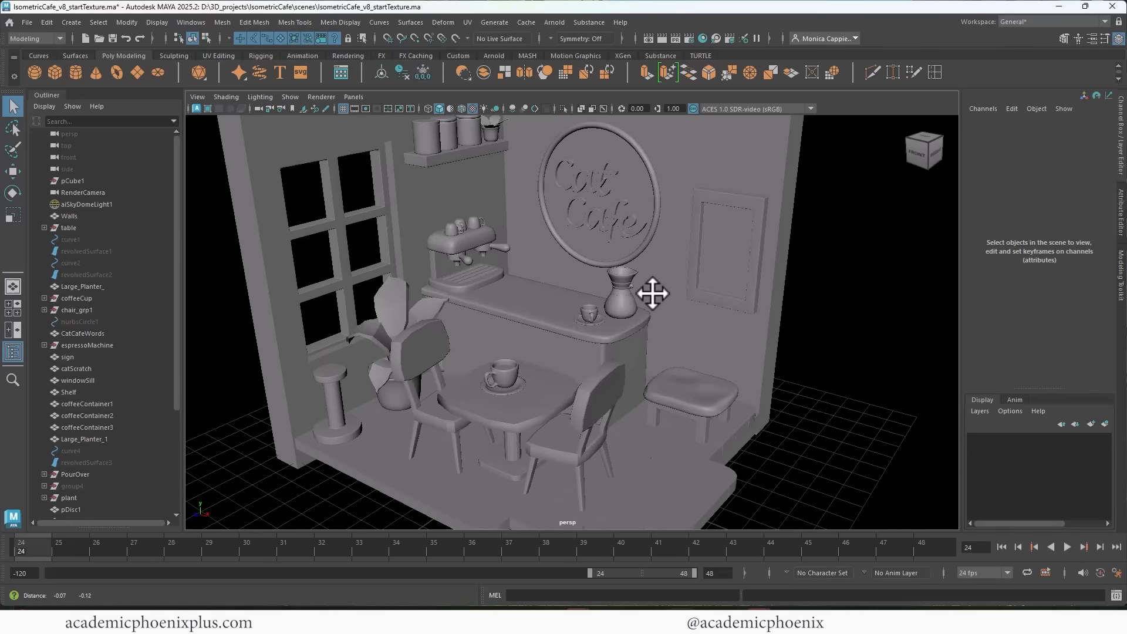
# Switch to Maya, change the workspace to UV Editing, and select the Walls mesh to show its UVs.
pyautogui.keyDown('alt'); pyautogui.moveTo(649, 294); pyautogui.dragTo(617, 293, button='right'); pyautogui.keyUp('alt')
pyautogui.click(1009, 23)
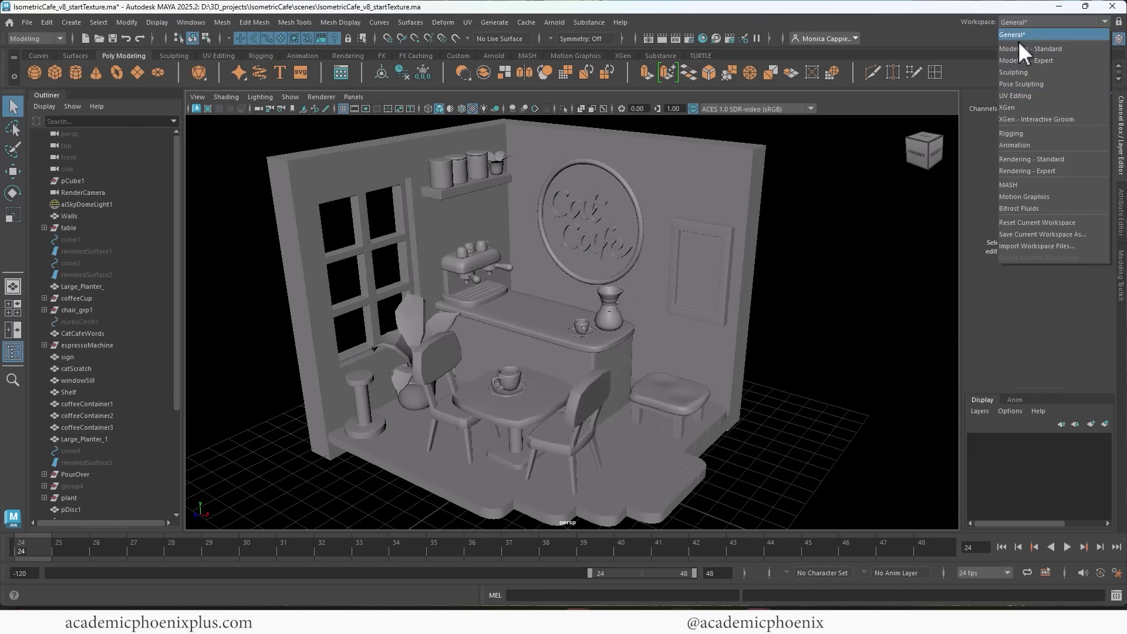
pyautogui.click(1051, 98)
pyautogui.moveTo(279, 324)
pyautogui.keyDown('alt'); pyautogui.mouseDown()
pyautogui.moveTo(269, 324)
pyautogui.moveTo(287, 323)
pyautogui.mouseUp(); pyautogui.keyUp('alt')
pyautogui.click(411, 297)
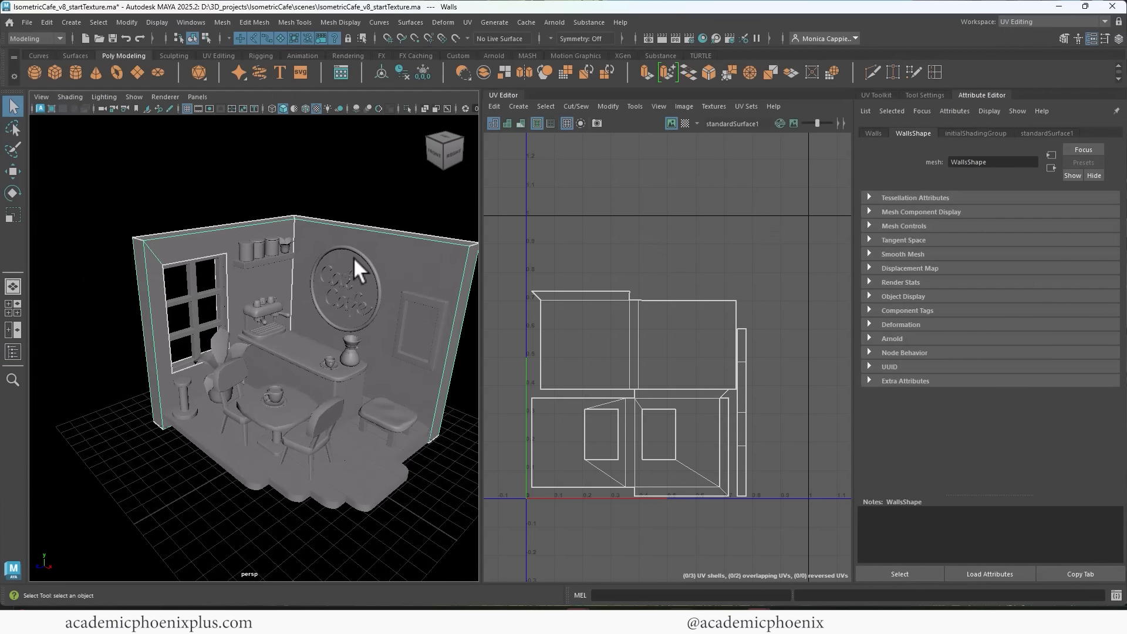
# Select every object in the café scene to view all their UV layouts together.
pyautogui.keyDown('alt'); pyautogui.moveTo(354, 267); pyautogui.dragTo(310, 274, button='right'); pyautogui.keyUp('alt')
pyautogui.keyDown('alt'); pyautogui.moveTo(310, 274); pyautogui.dragTo(292, 285, button='middle'); pyautogui.keyUp('alt')
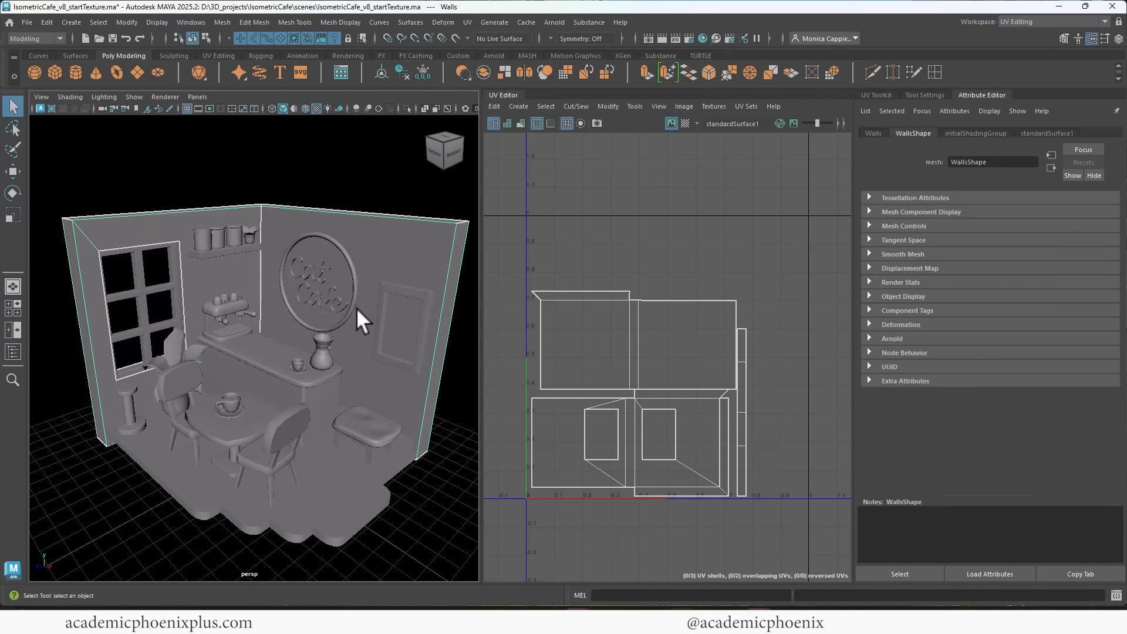
pyautogui.moveTo(84, 214); pyautogui.dragTo(480, 491)
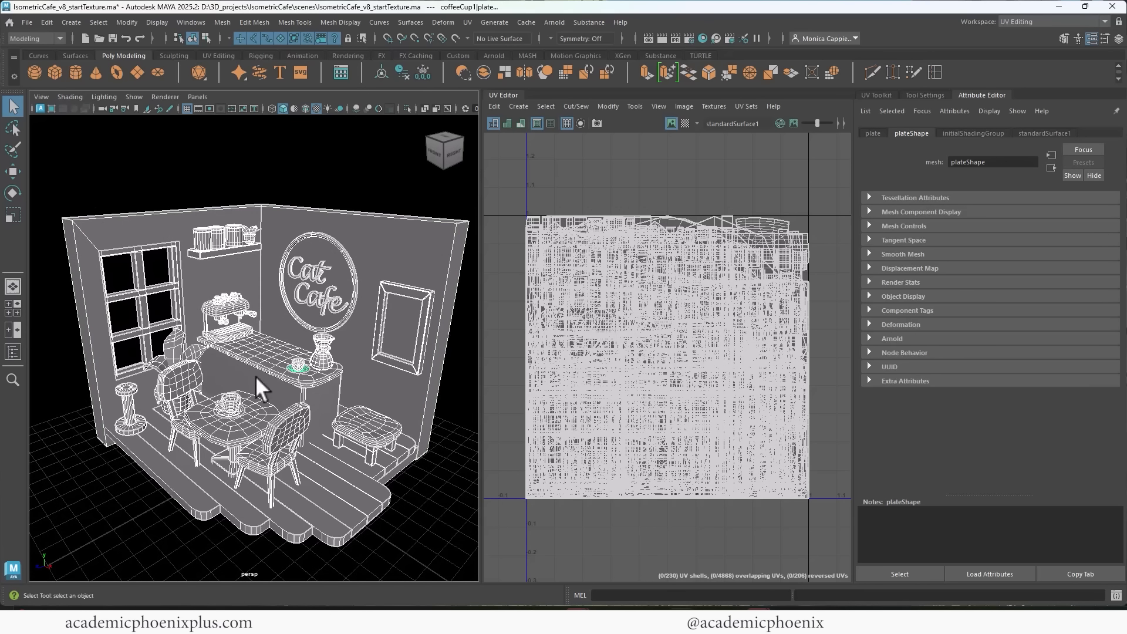
# Select all the coffee cups and saucers on the counter and table, plus the cups on the espresso machine.
pyautogui.click(299, 365)
pyautogui.click(301, 367)
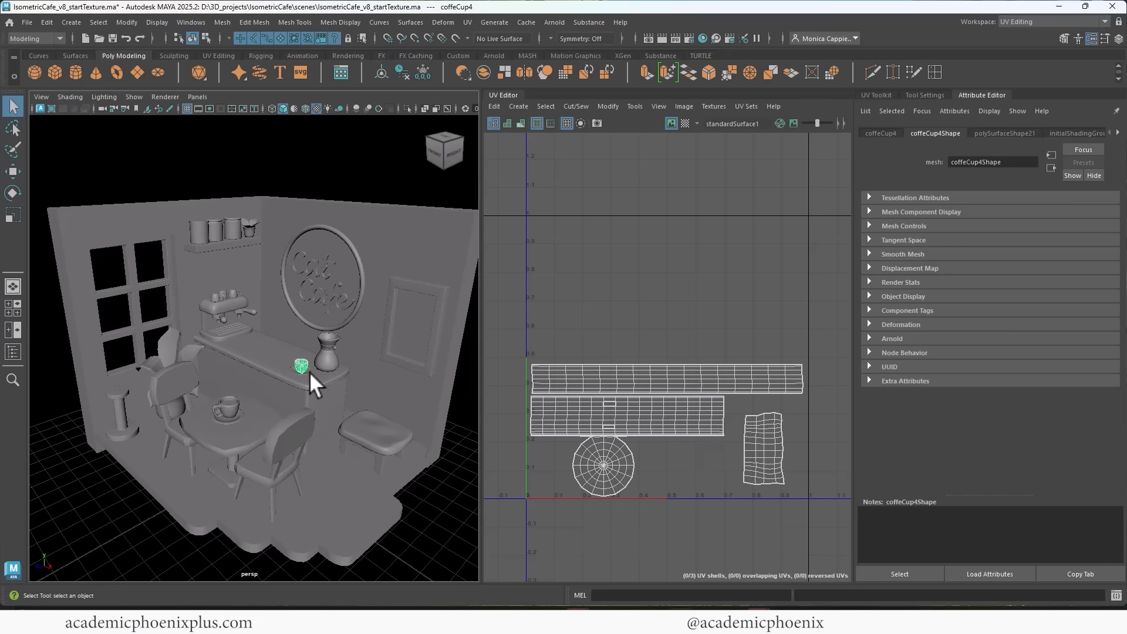
pyautogui.keyDown('shift'); pyautogui.click(308, 372); pyautogui.keyUp('shift')
pyautogui.keyDown('shift'); pyautogui.click(231, 404); pyautogui.keyUp('shift')
pyautogui.keyDown('shift'); pyautogui.click(231, 419); pyautogui.keyUp('shift')
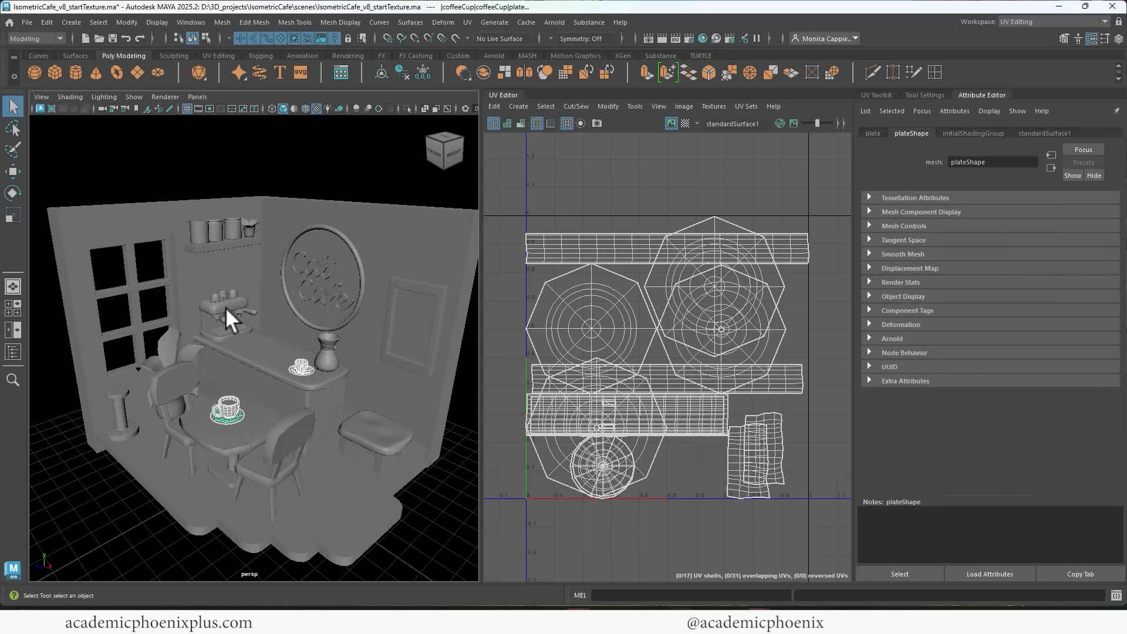
pyautogui.keyDown('shift'); pyautogui.click(215, 297); pyautogui.keyUp('shift')
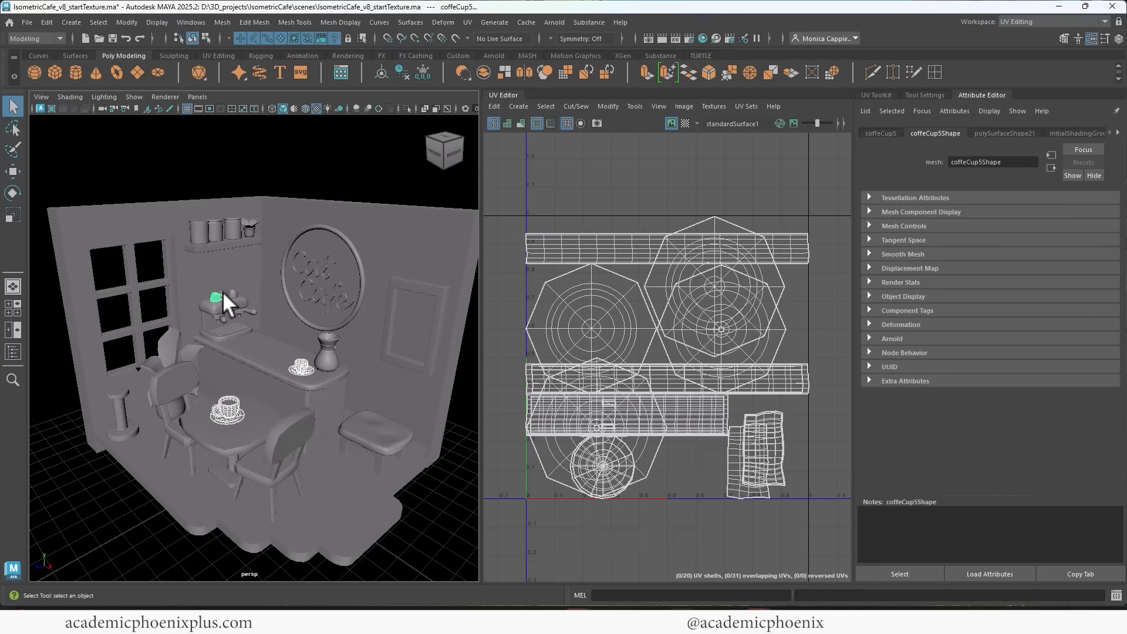
pyautogui.keyDown('shift'); pyautogui.click(223, 291); pyautogui.keyUp('shift')
pyautogui.keyDown('shift'); pyautogui.click(234, 295); pyautogui.keyUp('shift')
pyautogui.keyDown('alt'); pyautogui.moveTo(235, 295); pyautogui.dragTo(302, 264, button='right'); pyautogui.keyUp('alt')
pyautogui.keyDown('alt'); pyautogui.moveTo(258, 279); pyautogui.dragTo(312, 359, button='middle'); pyautogui.keyUp('alt')
pyautogui.keyDown('shift'); pyautogui.click(243, 271); pyautogui.keyUp('shift')
# Assign a new Arnold aiStandardSurface material to the selected cups and saucers and name it coffeeCups_shader.
pyautogui.moveTo(282, 271); pyautogui.dragTo(370, 595, button='right')
pyautogui.click(416, 307)
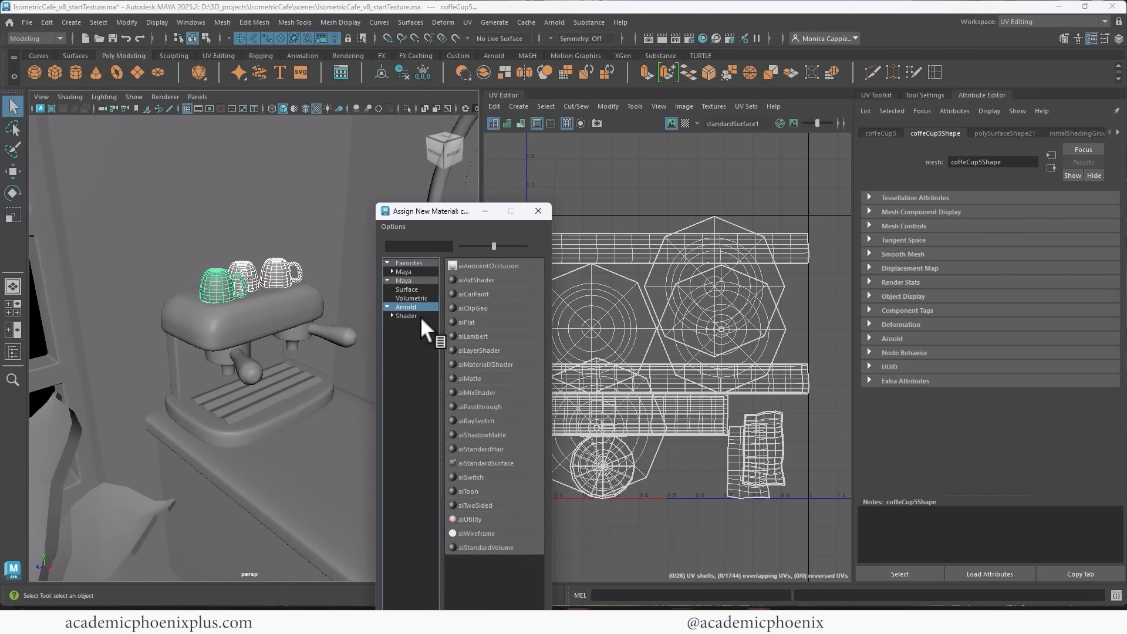
pyautogui.click(502, 461)
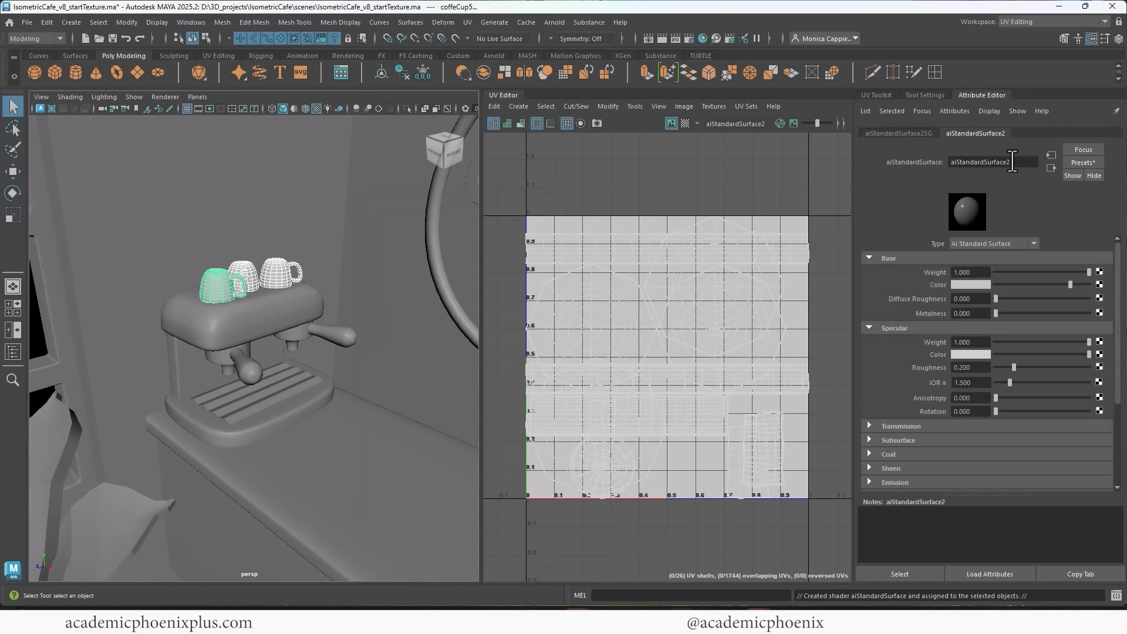
pyautogui.moveTo(1012, 162); pyautogui.dragTo(949, 163)
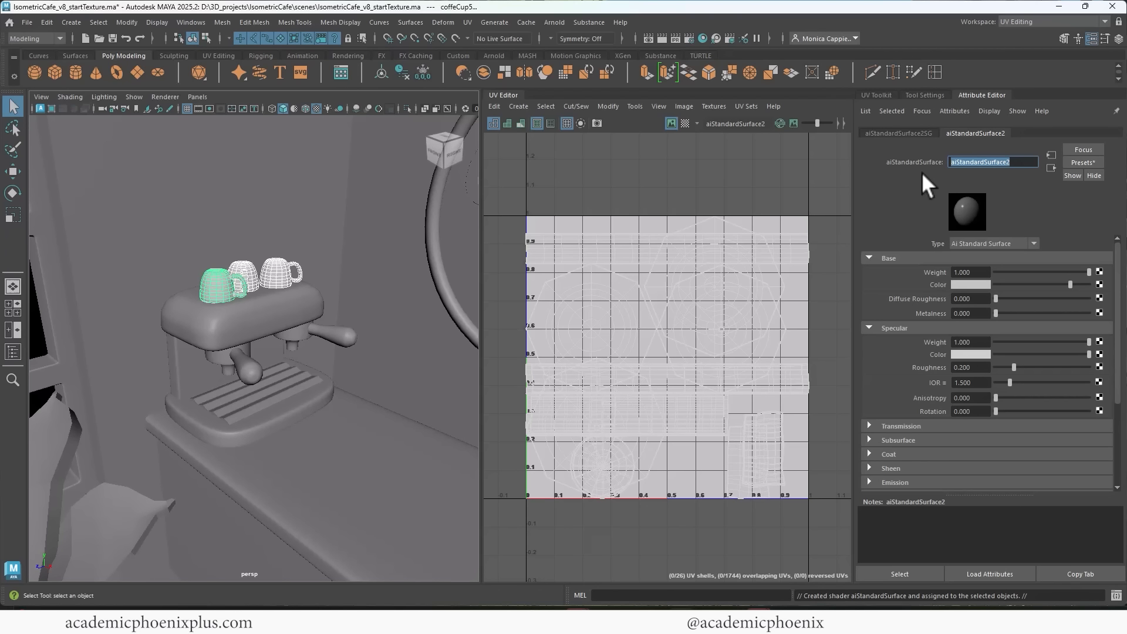
pyautogui.write('coffeeCups_shader')
pyautogui.press('Return')
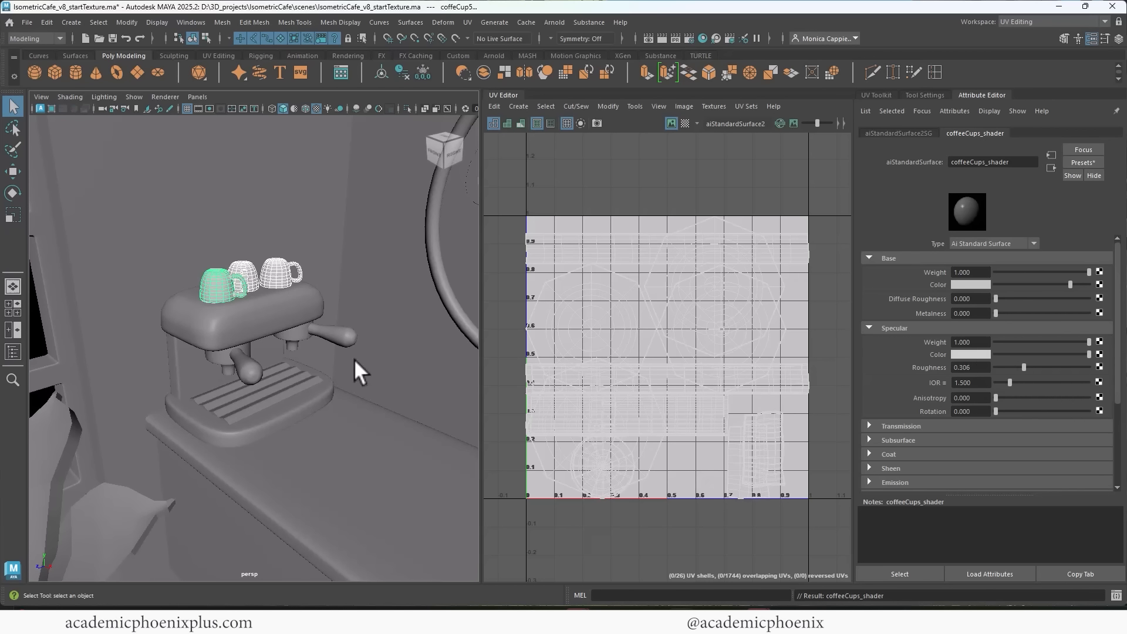
# Assign a new Arnold aiStandardSurface material to the glass part of the pour-over coffee maker.
pyautogui.keyDown('alt'); pyautogui.moveTo(354, 358); pyautogui.dragTo(284, 377, button='right'); pyautogui.keyUp('alt')
pyautogui.keyDown('alt'); pyautogui.moveTo(283, 376); pyautogui.dragTo(287, 343, button='middle'); pyautogui.keyUp('alt')
pyautogui.keyDown('alt'); pyautogui.moveTo(296, 346); pyautogui.dragTo(317, 363); pyautogui.keyUp('alt')
pyautogui.keyDown('alt'); pyautogui.moveTo(319, 359); pyautogui.dragTo(352, 350, button='right'); pyautogui.keyUp('alt')
pyautogui.keyDown('alt'); pyautogui.moveTo(346, 350); pyautogui.dragTo(295, 316, button='middle'); pyautogui.keyUp('alt')
pyautogui.keyDown('alt'); pyautogui.moveTo(322, 351); pyautogui.dragTo(310, 332); pyautogui.keyUp('alt')
pyautogui.keyDown('alt'); pyautogui.moveTo(310, 332); pyautogui.dragTo(440, 296, button='right'); pyautogui.keyUp('alt')
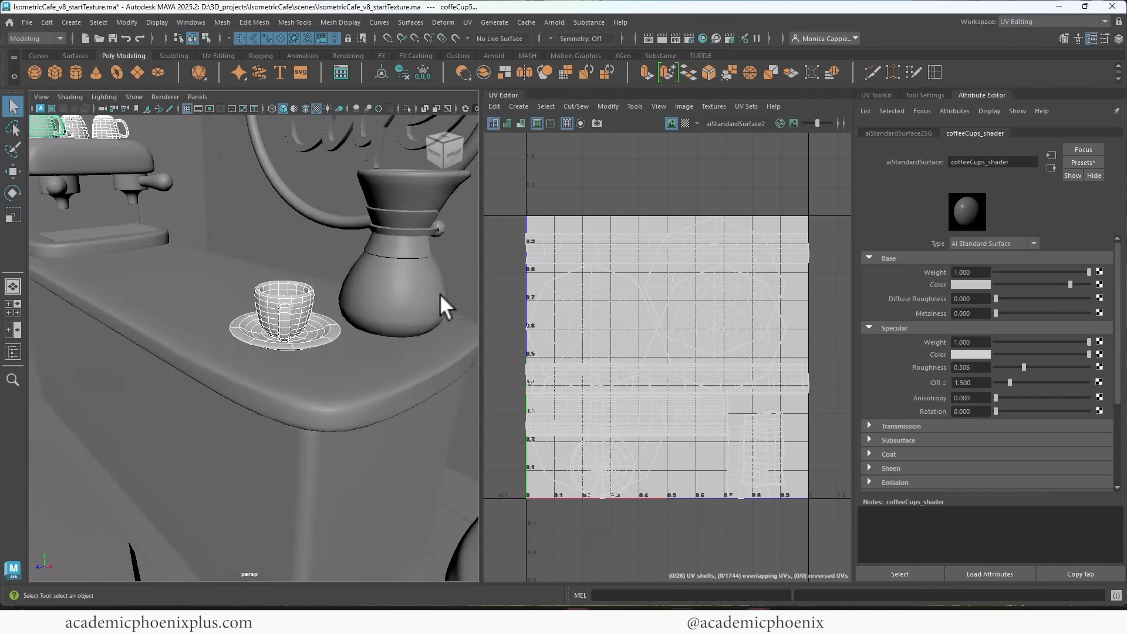
pyautogui.keyDown('alt'); pyautogui.moveTo(440, 296); pyautogui.dragTo(339, 339, button='middle'); pyautogui.keyUp('alt')
pyautogui.click(332, 336)
pyautogui.rightClick(331, 337)
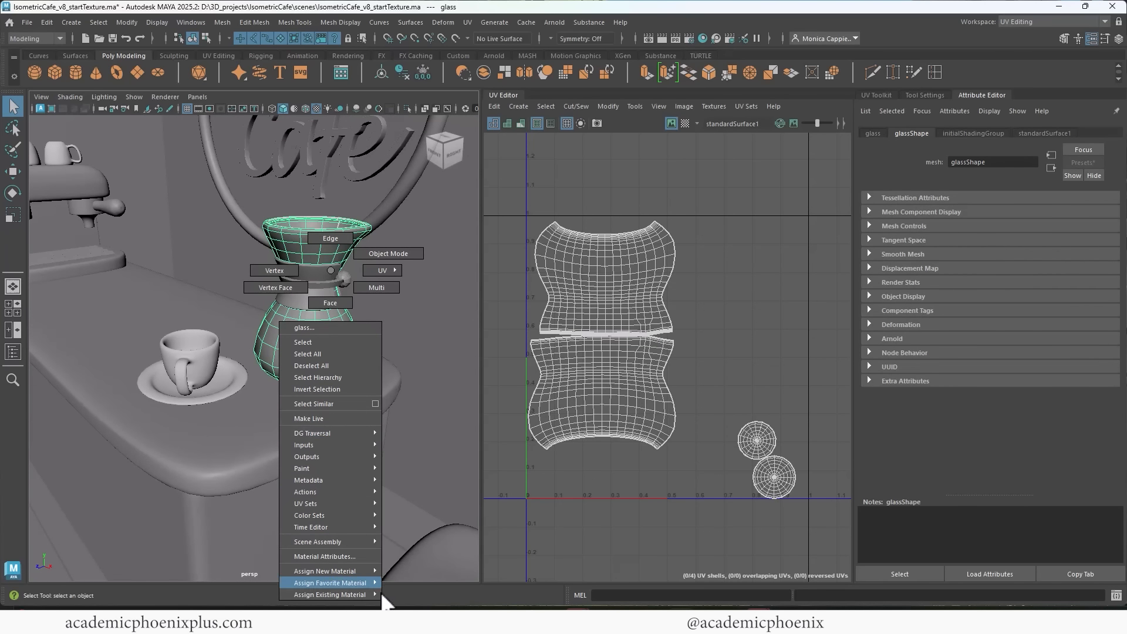
pyautogui.moveTo(364, 594)
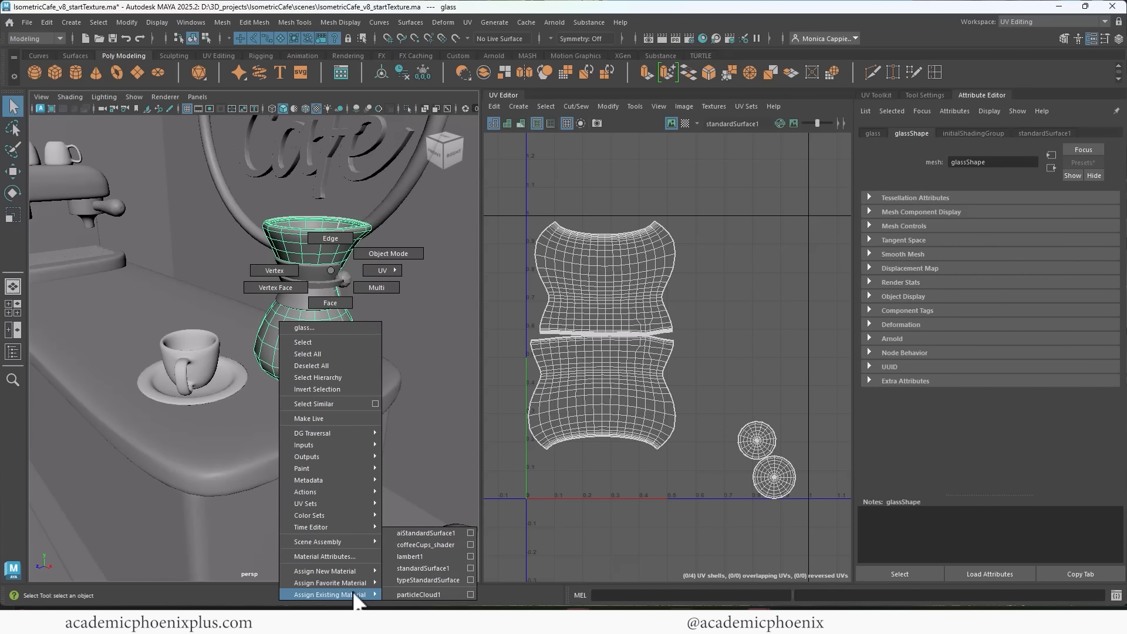
pyautogui.moveTo(359, 568)
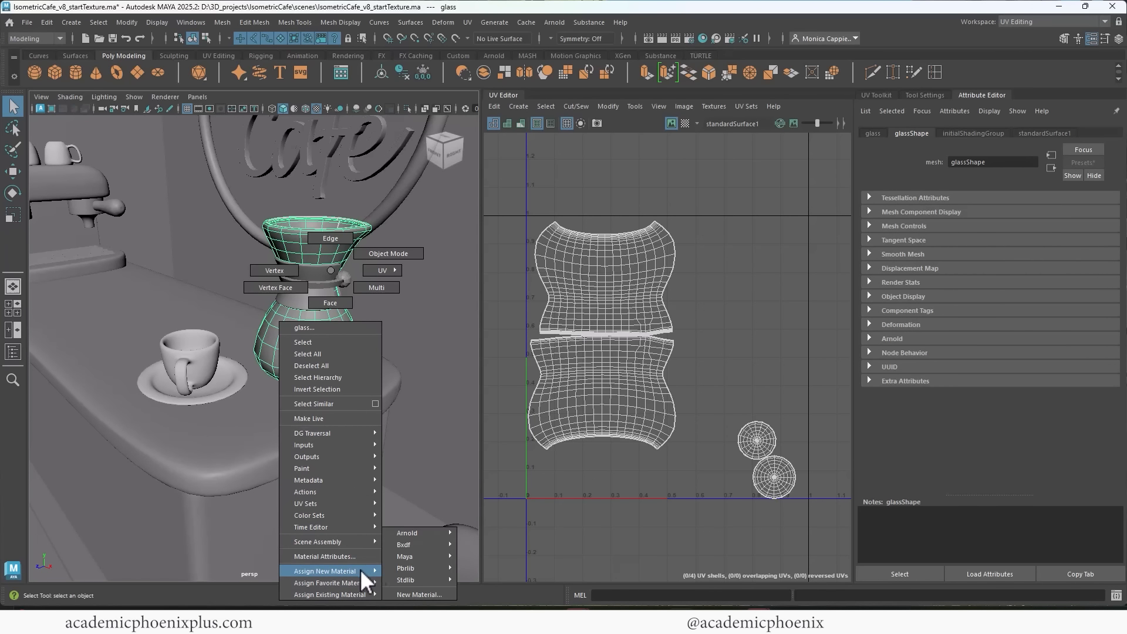
pyautogui.click(419, 595)
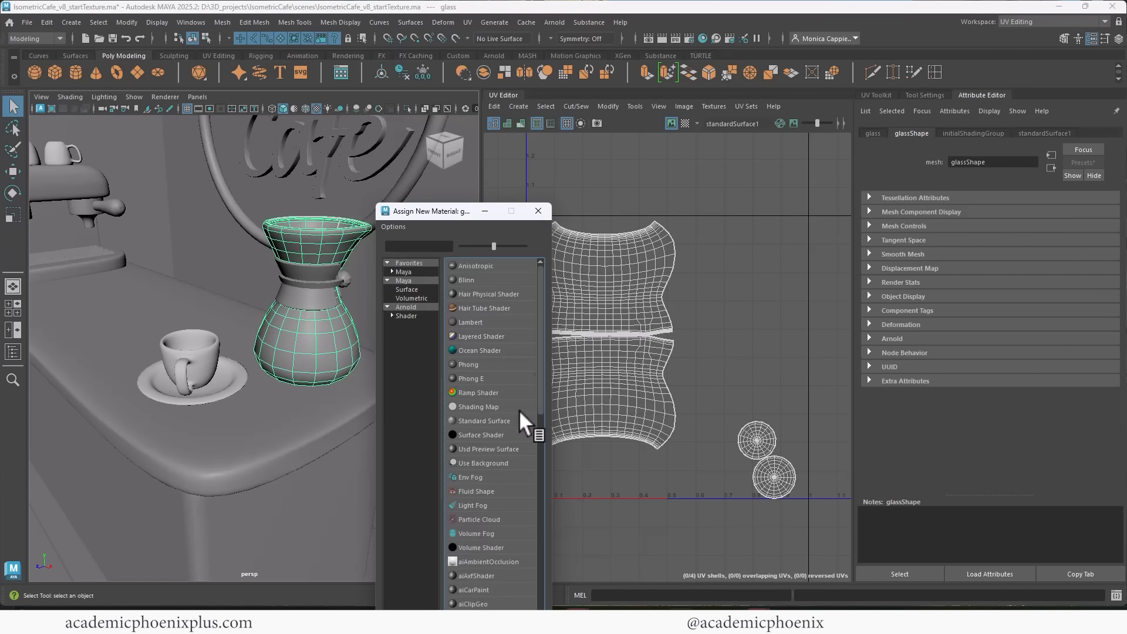
pyautogui.click(423, 307)
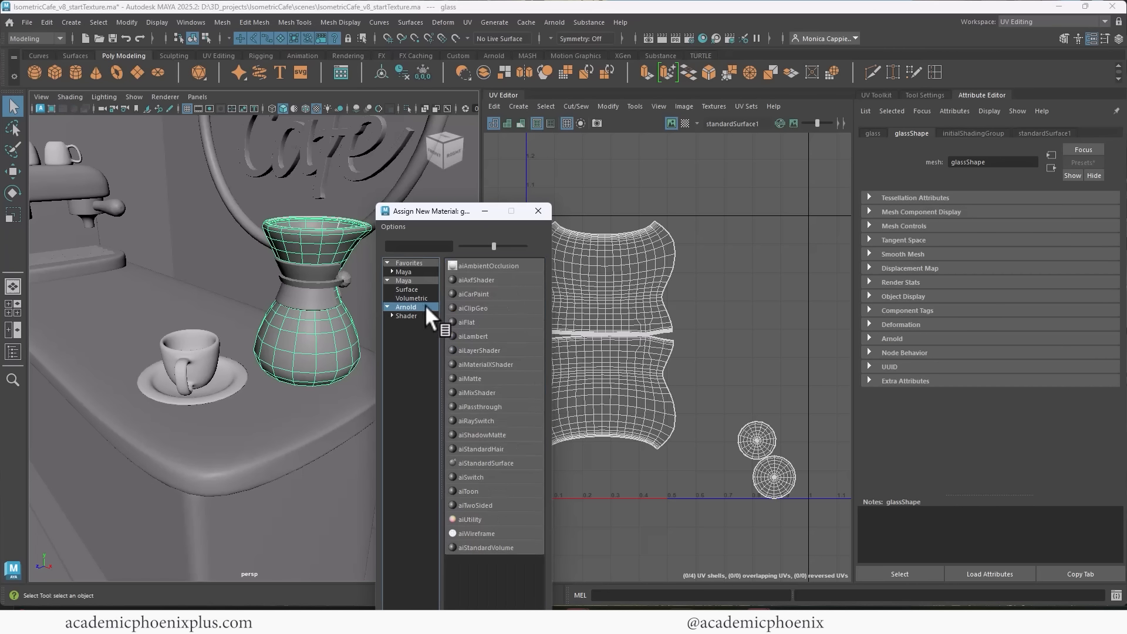
pyautogui.click(502, 463)
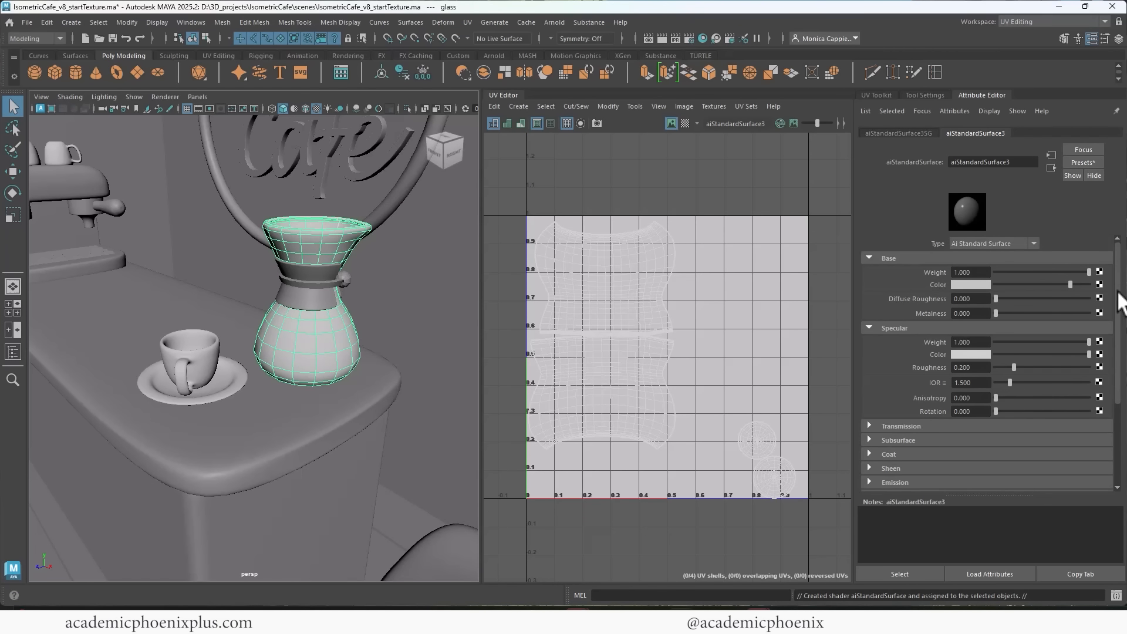
# Raise the glass material's Transmission Weight to 1 and rename the material glass_shader.
pyautogui.scroll(-2, 898, 343)
pyautogui.click(900, 343)
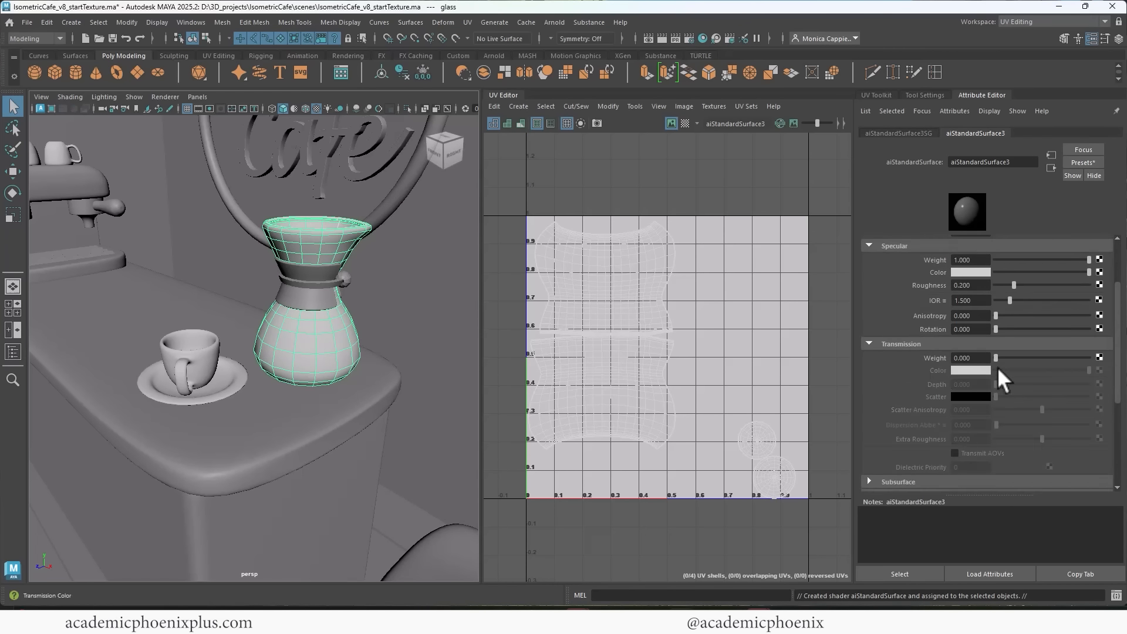
pyautogui.moveTo(1016, 354); pyautogui.dragTo(1092, 349)
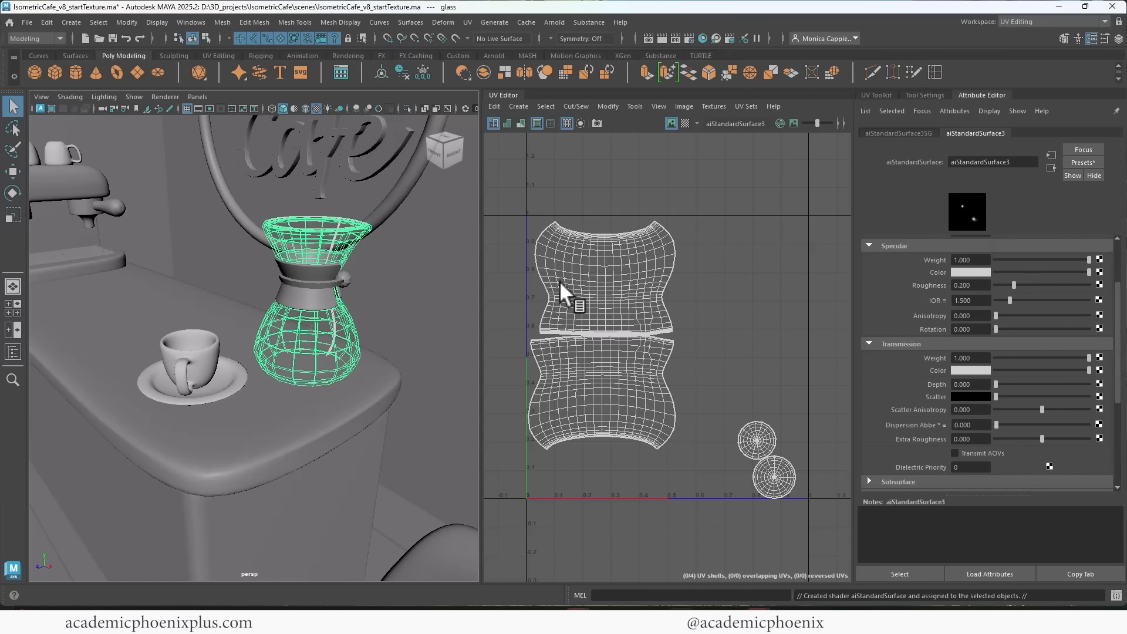
pyautogui.doubleClick(1001, 163)
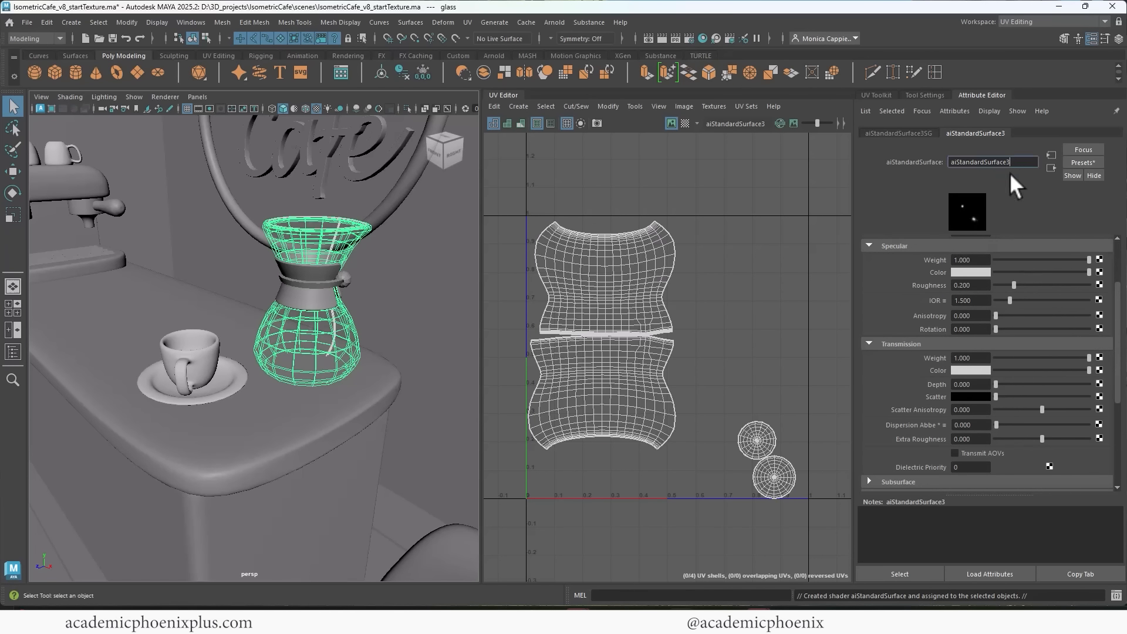
pyautogui.write('glass shader')
pyautogui.press('Return')
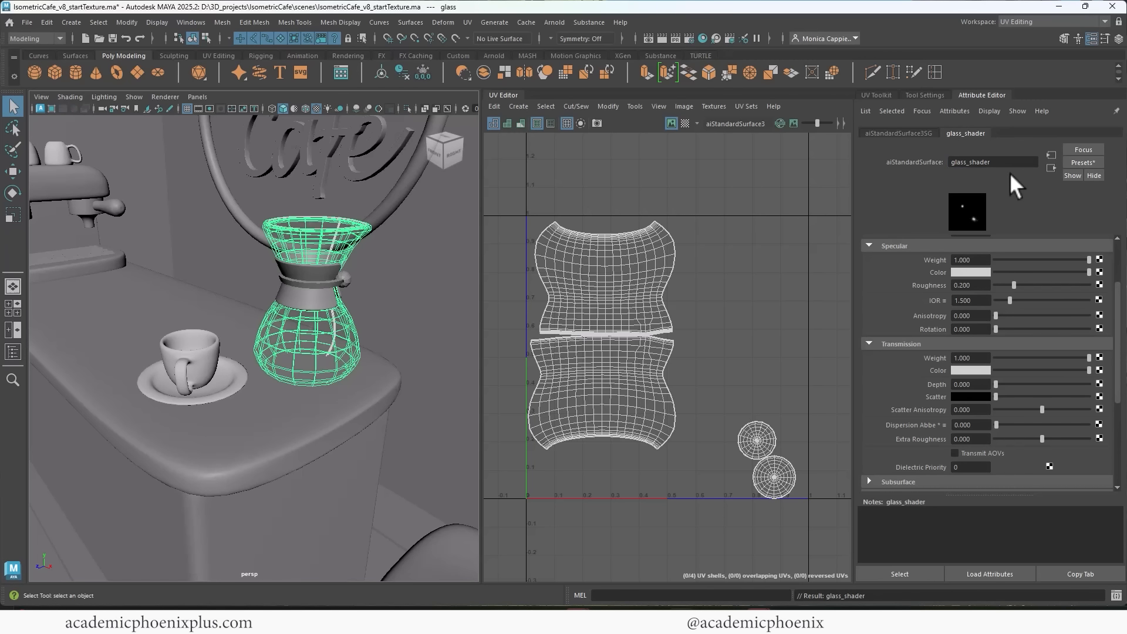
# Select the Cat Cafe lettering and its surrounding ring, and assign them a new Arnold aiStandardSurface material.
pyautogui.keyDown('alt'); pyautogui.moveTo(362, 376); pyautogui.dragTo(189, 182, button='right'); pyautogui.keyUp('alt')
pyautogui.keyDown('alt'); pyautogui.moveTo(317, 246); pyautogui.dragTo(332, 304); pyautogui.keyUp('alt')
pyautogui.keyDown('alt'); pyautogui.moveTo(333, 304); pyautogui.dragTo(484, 308, button='right'); pyautogui.keyUp('alt')
pyautogui.click(337, 299)
pyautogui.keyDown('shift'); pyautogui.click(363, 264); pyautogui.keyUp('shift')
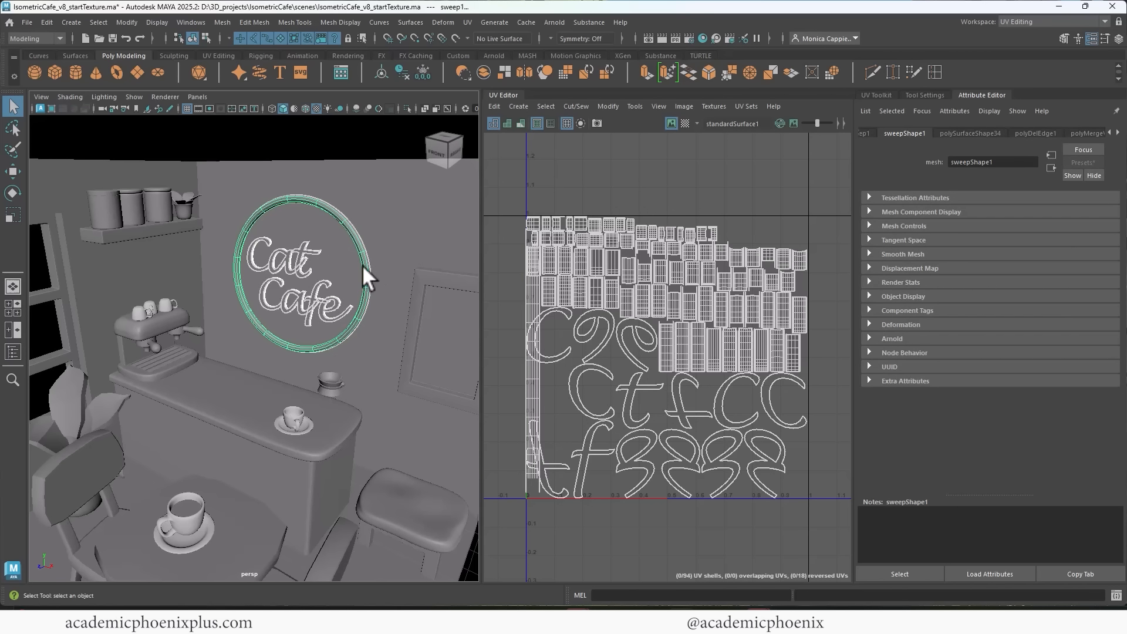
pyautogui.moveTo(364, 272); pyautogui.dragTo(451, 596, button='right')
pyautogui.click(407, 307)
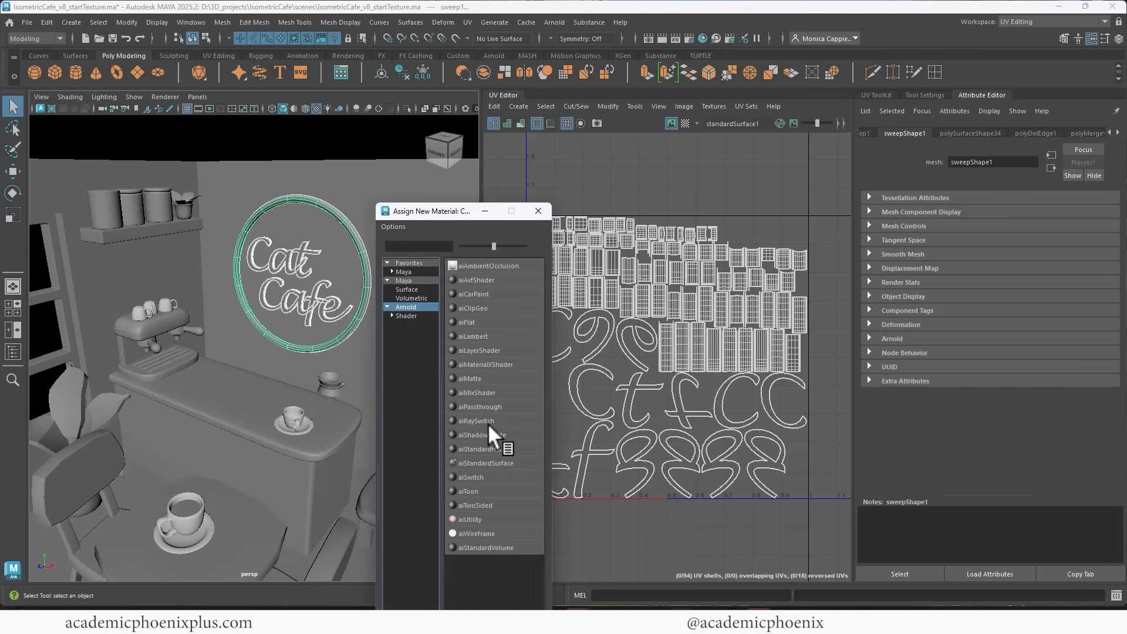
pyautogui.click(487, 463)
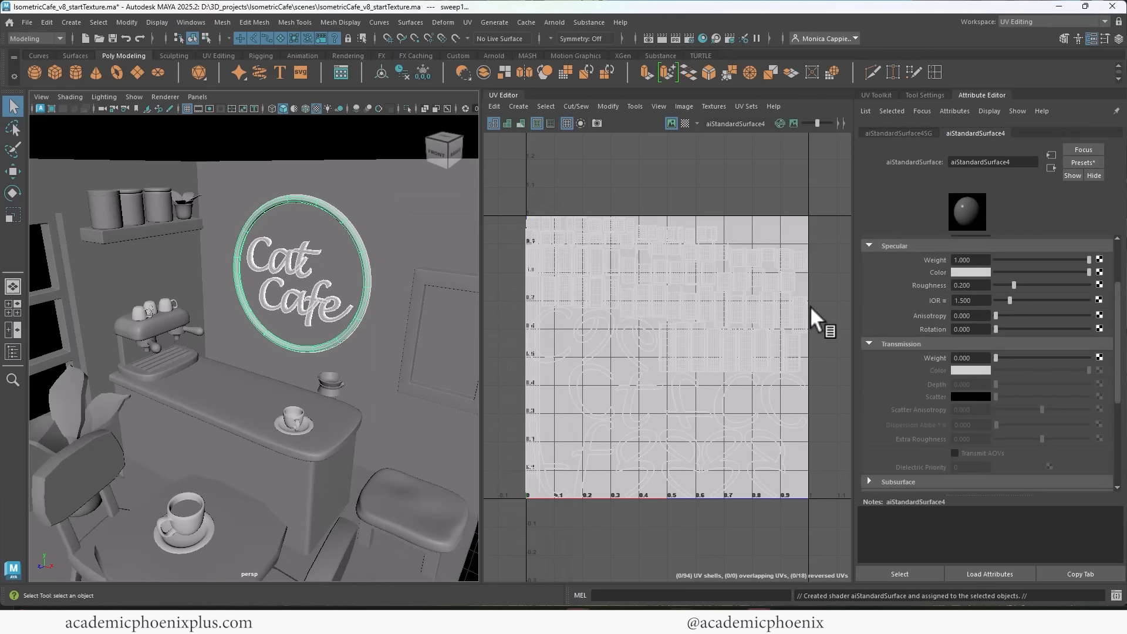
# Rename the new material on the Cat Cafe lettering and ring as glow_shader.
pyautogui.doubleClick(1019, 162)
pyautogui.write('glow shader')
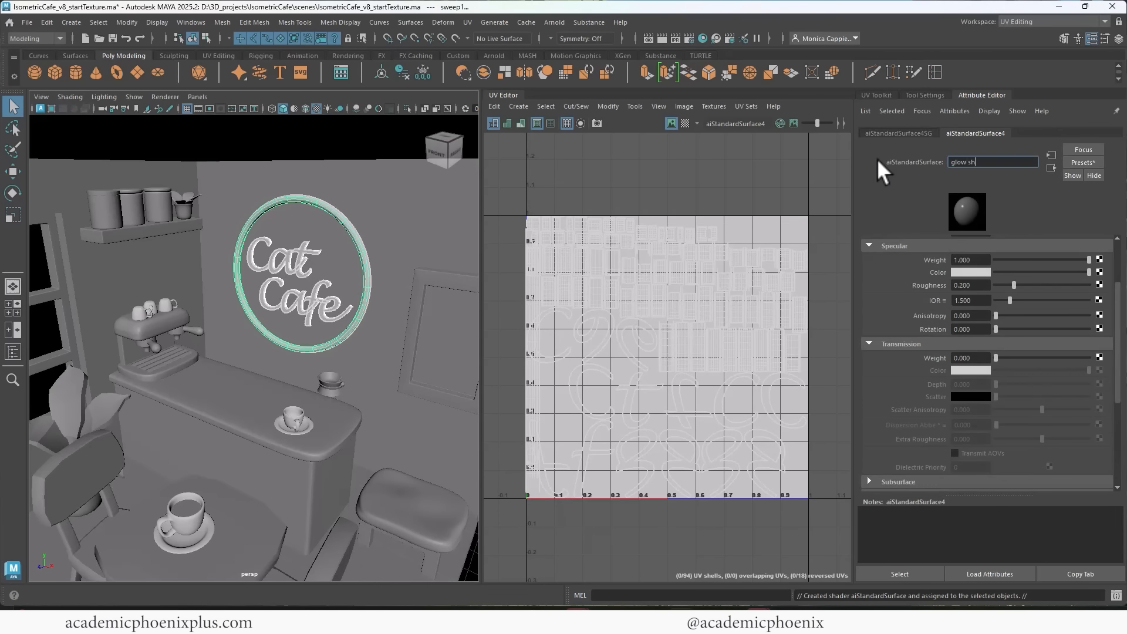
pyautogui.press('Return')
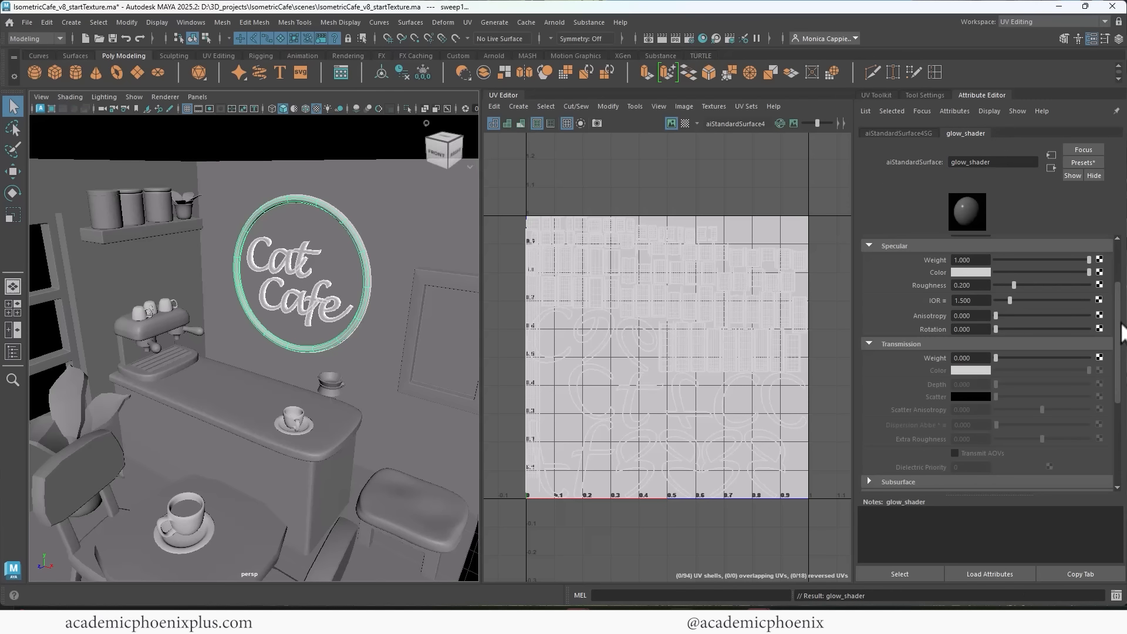
# Set the glow_shader material's Emission Weight to about 0.815 and its emission color to a pale peach.
pyautogui.scroll(-2, 1118, 359)
pyautogui.scroll(-4, 1118, 359)
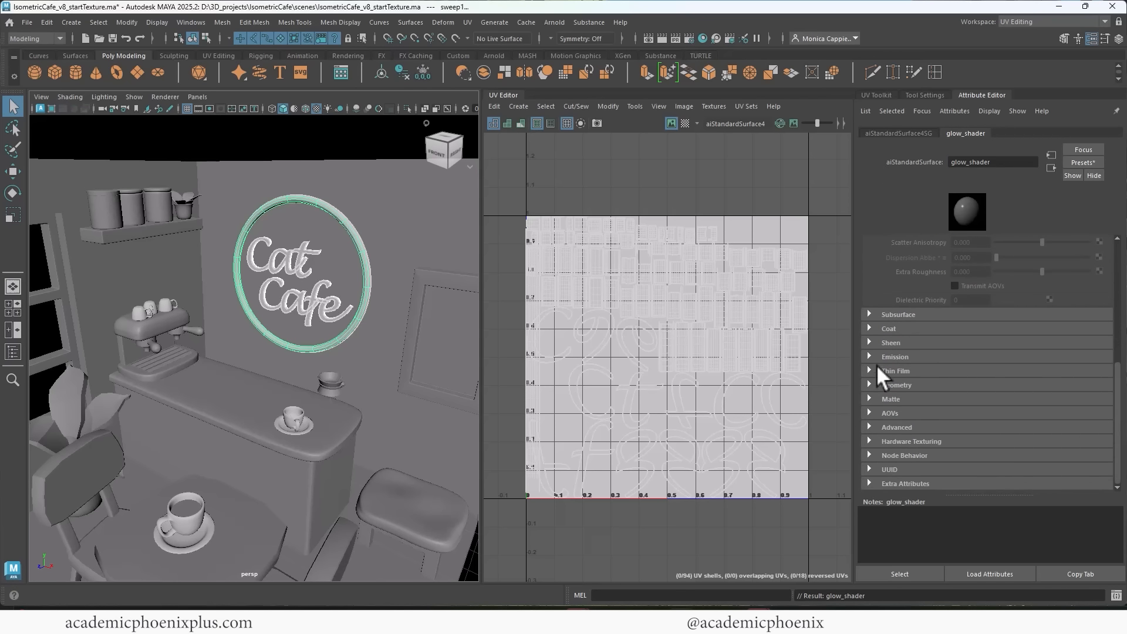
pyautogui.click(890, 357)
pyautogui.moveTo(994, 370); pyautogui.dragTo(1065, 362)
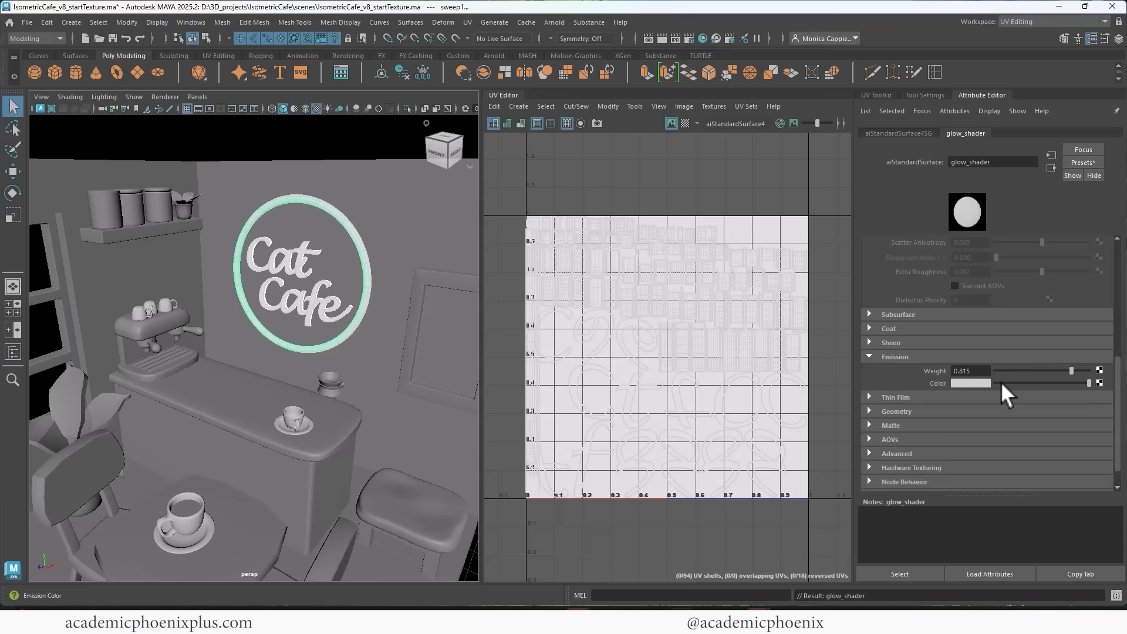
pyautogui.click(977, 383)
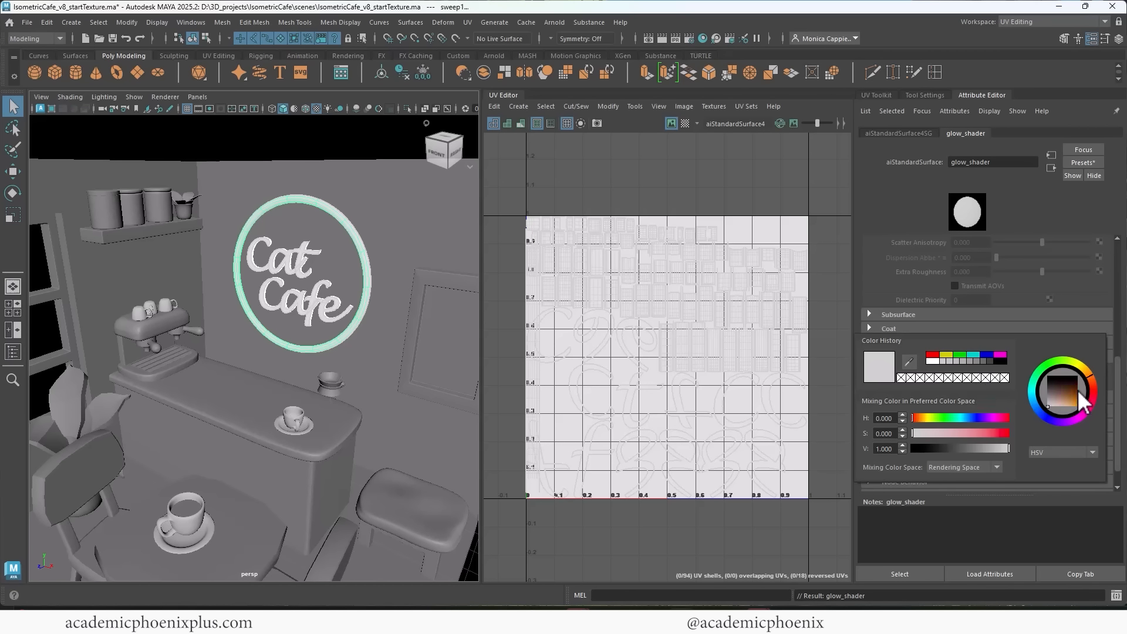
pyautogui.moveTo(1077, 389); pyautogui.dragTo(1061, 400)
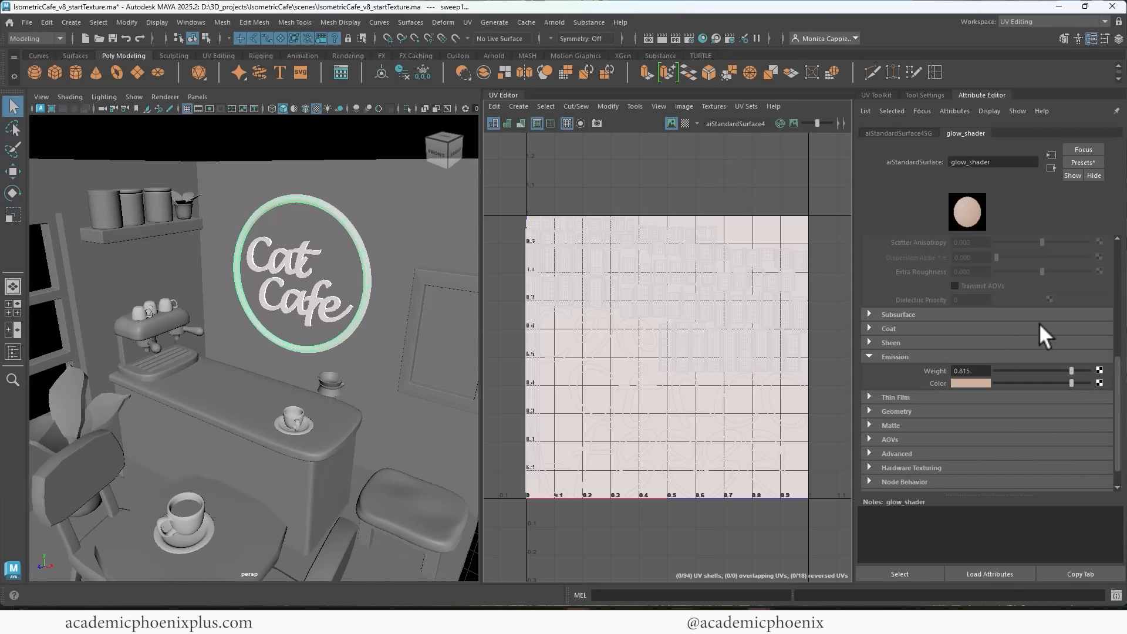
# Render the scene through RenderCameraShape in a maximized Arnold RenderView to check the glowing sign, and close the render window.
pyautogui.click(662, 37)
pyautogui.moveTo(586, 350); pyautogui.dragTo(454, 63)
pyautogui.click(298, 94)
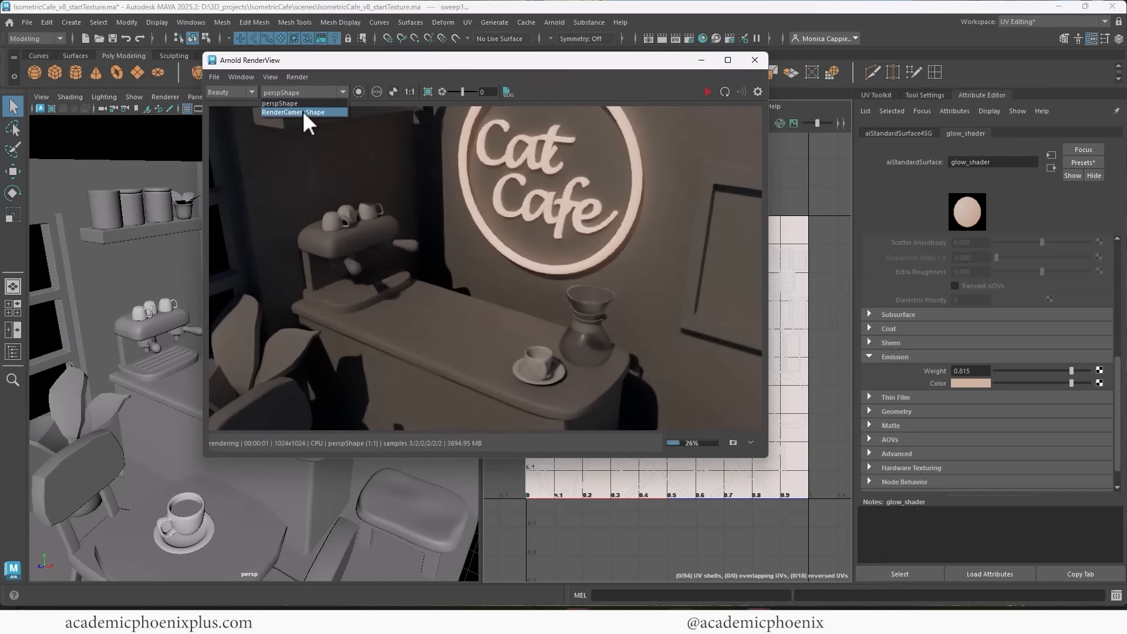
pyautogui.click(310, 115)
pyautogui.click(727, 61)
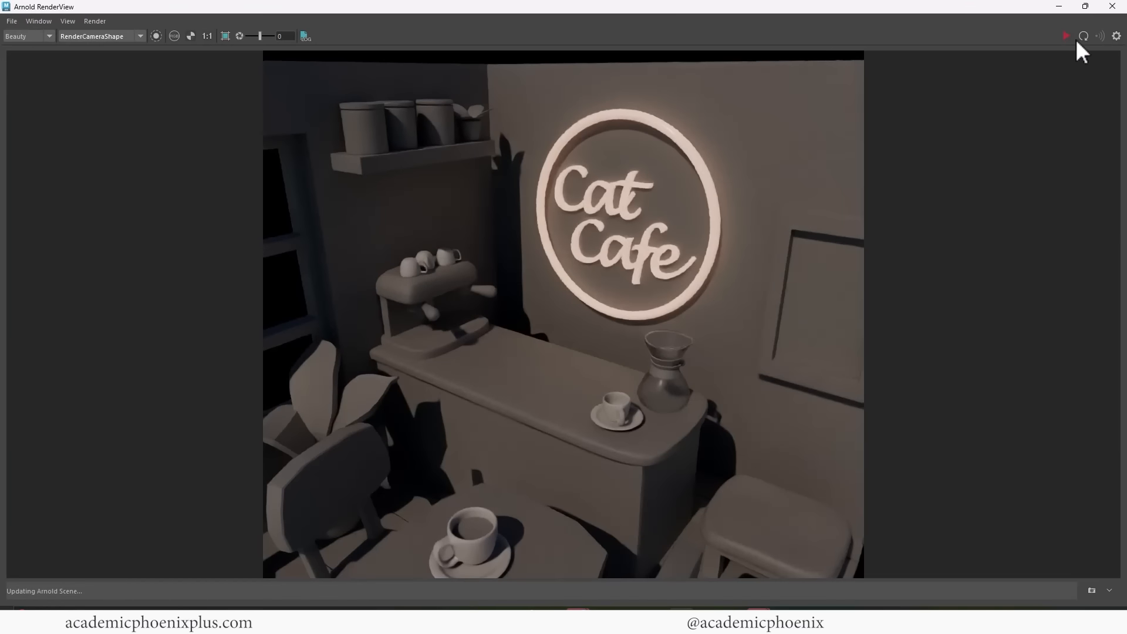
pyautogui.click(1067, 36)
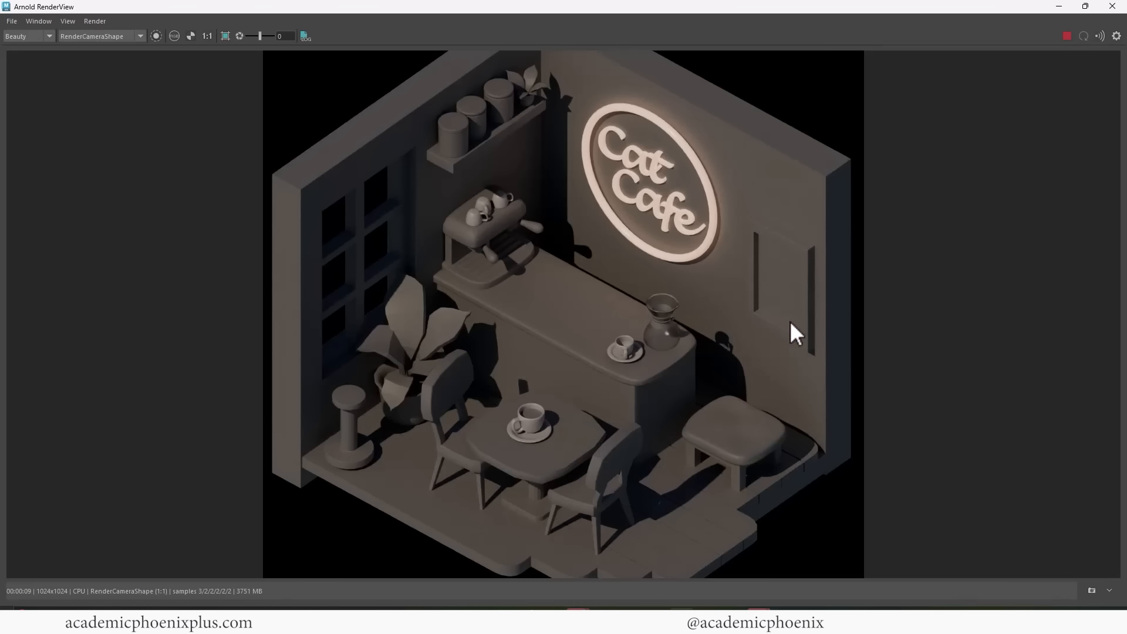
pyautogui.click(1108, 7)
# Select the three coffee containers on the wall shelf and display them with smooth mesh preview.
pyautogui.keyDown('alt'); pyautogui.moveTo(346, 312); pyautogui.dragTo(285, 282, button='right'); pyautogui.keyUp('alt')
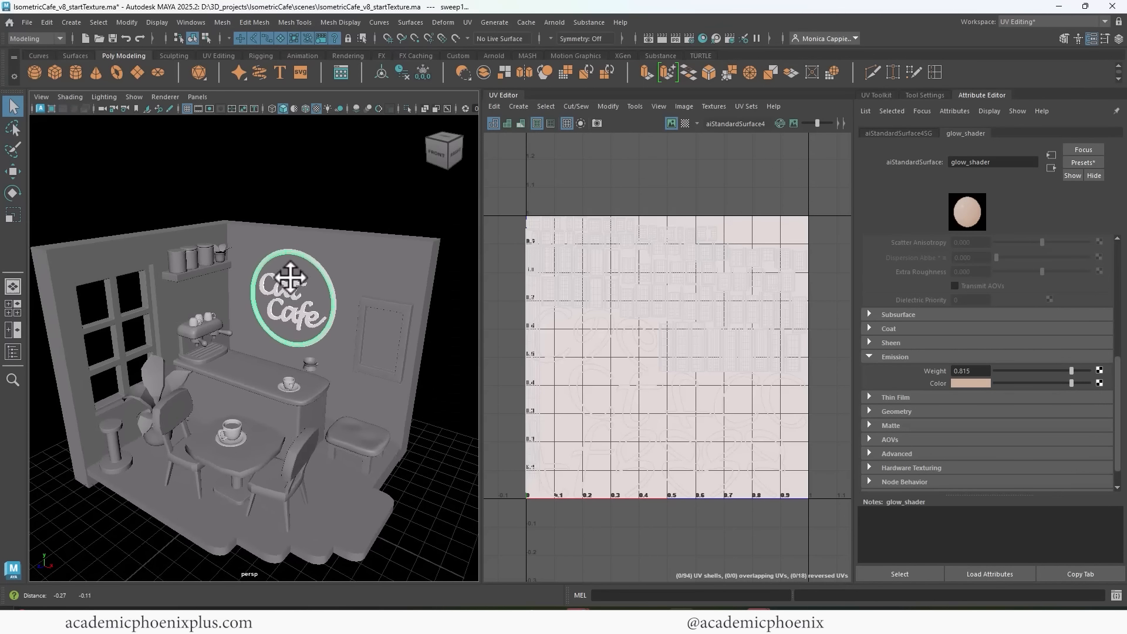
pyautogui.keyDown('alt'); pyautogui.moveTo(289, 280); pyautogui.dragTo(300, 281, button='middle'); pyautogui.keyUp('alt')
pyautogui.keyDown('alt'); pyautogui.moveTo(302, 283); pyautogui.dragTo(294, 294); pyautogui.keyUp('alt')
pyautogui.keyDown('alt'); pyautogui.moveTo(294, 293); pyautogui.dragTo(319, 258, button='right'); pyautogui.keyUp('alt')
pyautogui.keyDown('alt'); pyautogui.moveTo(319, 258); pyautogui.dragTo(333, 234, button='middle'); pyautogui.keyUp('alt')
pyautogui.keyDown('alt'); pyautogui.moveTo(273, 257); pyautogui.dragTo(264, 266); pyautogui.keyUp('alt')
pyautogui.keyDown('alt'); pyautogui.moveTo(264, 265); pyautogui.dragTo(258, 241, button='right'); pyautogui.keyUp('alt')
pyautogui.click(172, 202)
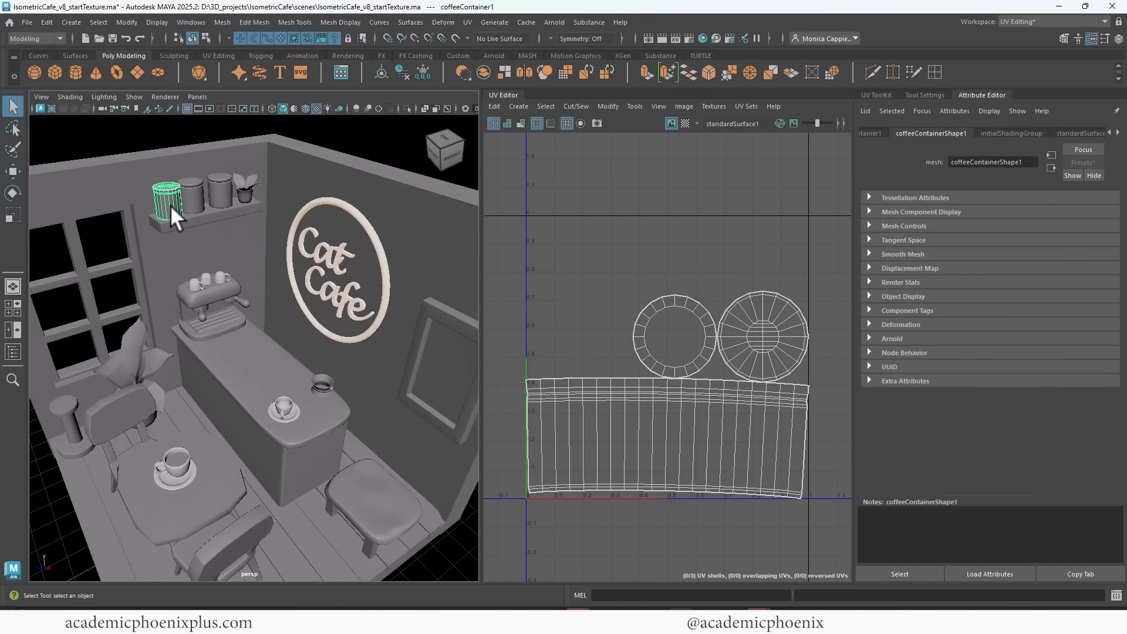
pyautogui.click(192, 205)
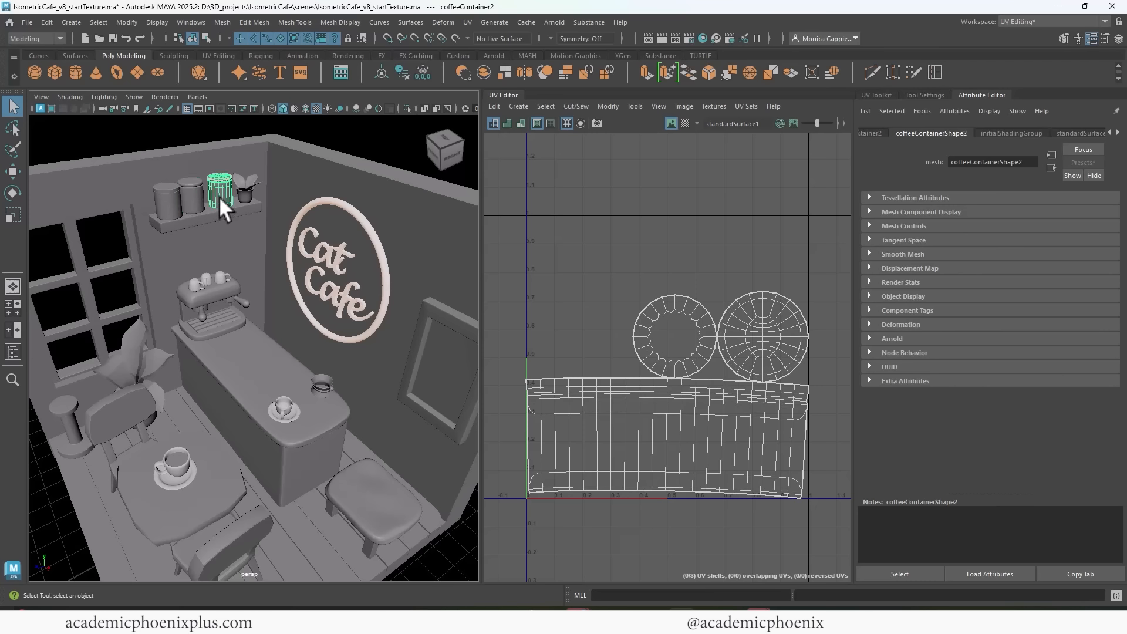
pyautogui.keyDown('shift'); pyautogui.click(194, 200); pyautogui.keyUp('shift')
pyautogui.keyDown('shift'); pyautogui.click(174, 206); pyautogui.keyUp('shift')
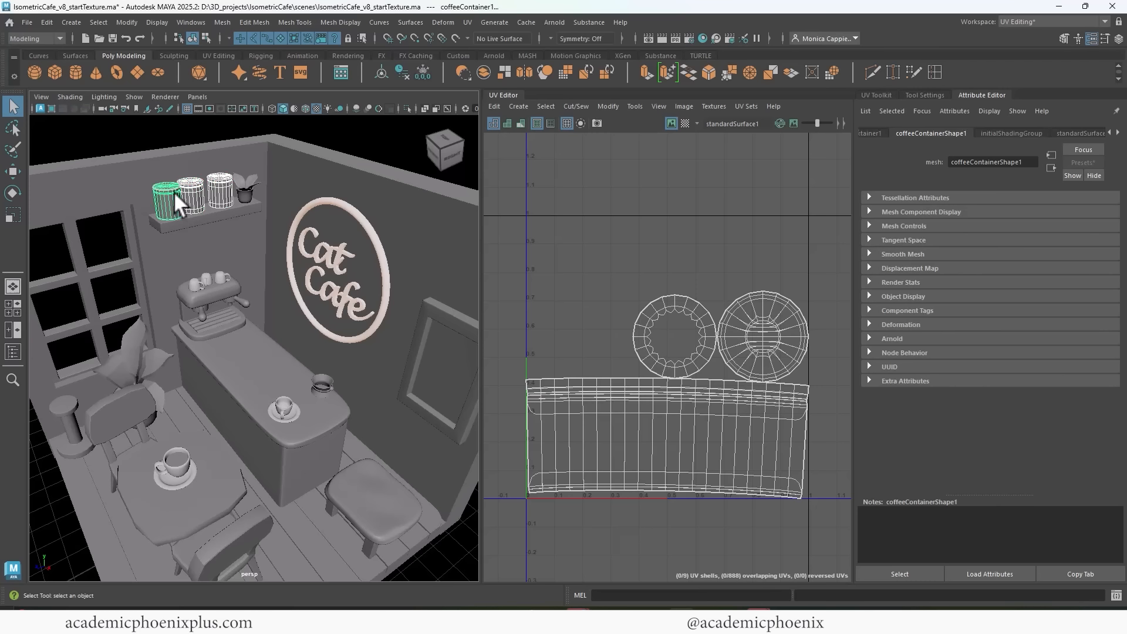
pyautogui.press('3')
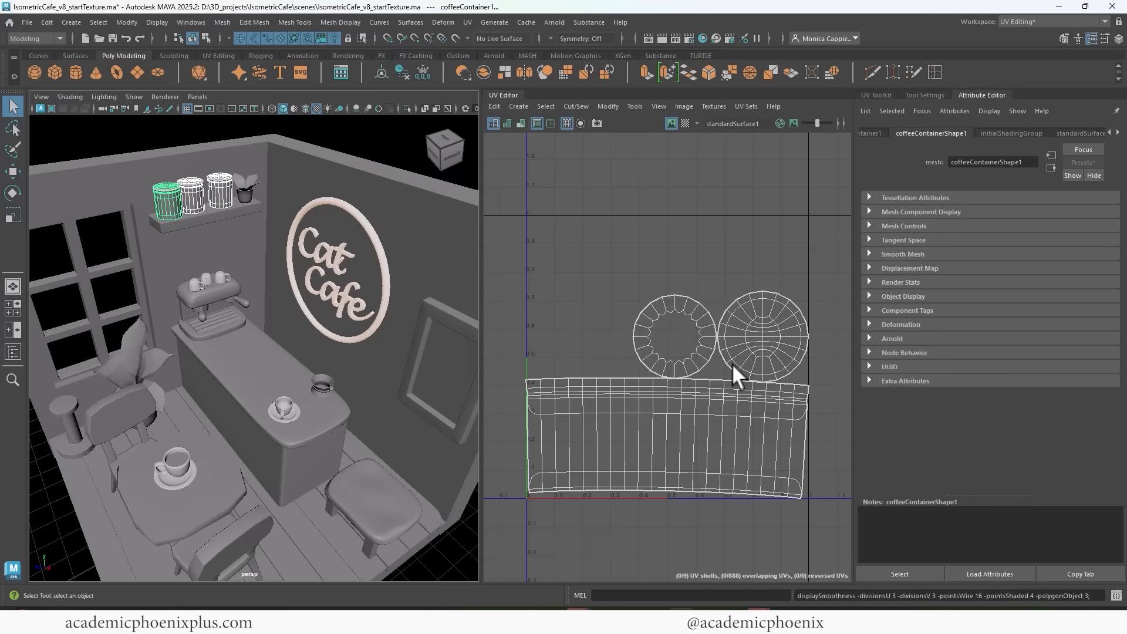
# Assign a new Arnold aiStandardSurface material to the selected coffee containers and name it coffeeContainer_shader.
pyautogui.rightClick(222, 191)
pyautogui.moveTo(259, 490)
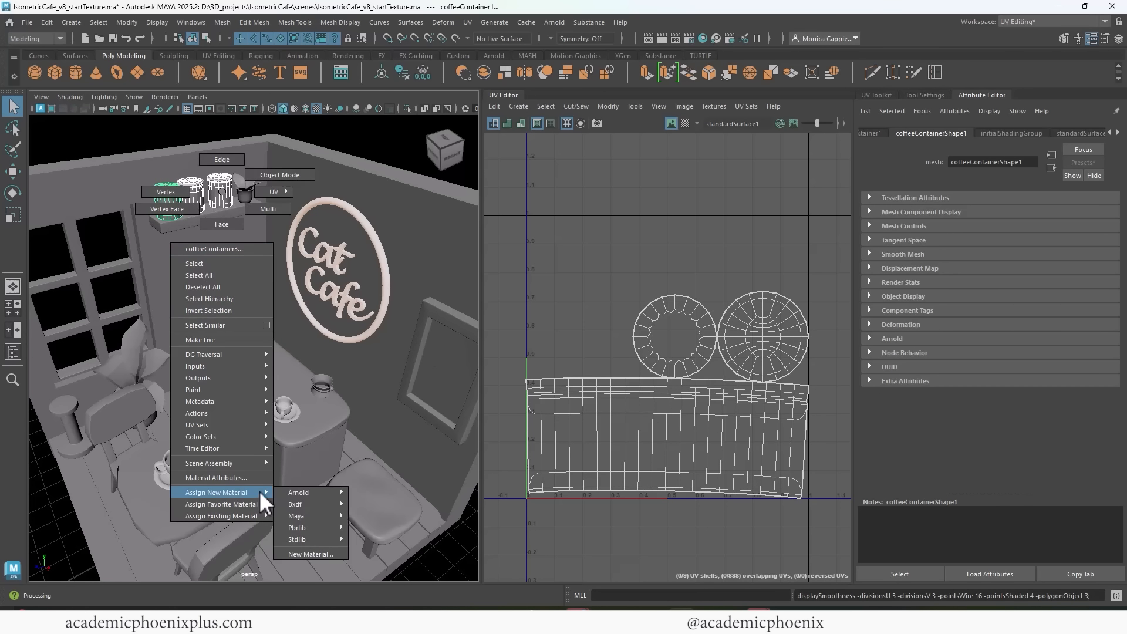
pyautogui.click(307, 547)
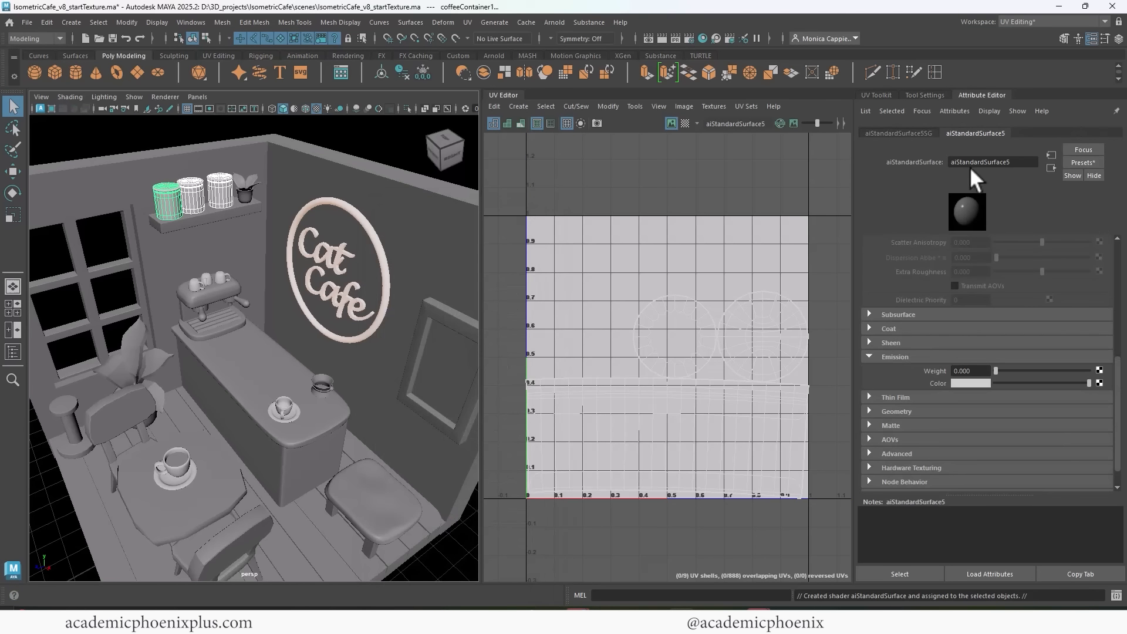
pyautogui.doubleClick(970, 165)
pyautogui.write('coffeeContainer_shader')
pyautogui.press('Return')
# Assign a new Arnold aiStandardSurface material to the bar's countertop and base together, and name it coffeeBar_Shader.
pyautogui.keyDown('alt'); pyautogui.moveTo(281, 340); pyautogui.dragTo(340, 307); pyautogui.keyUp('alt')
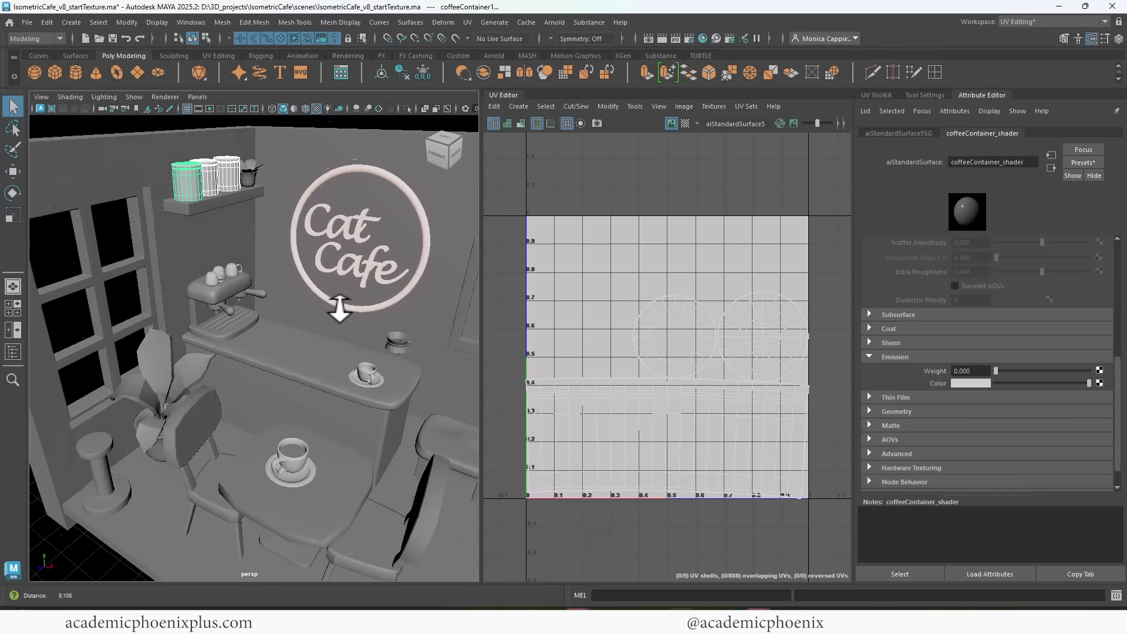
pyautogui.keyDown('alt'); pyautogui.moveTo(340, 307); pyautogui.dragTo(317, 275, button='middle'); pyautogui.keyUp('alt')
pyautogui.click(283, 321)
pyautogui.keyDown('shift'); pyautogui.click(261, 353); pyautogui.keyUp('shift')
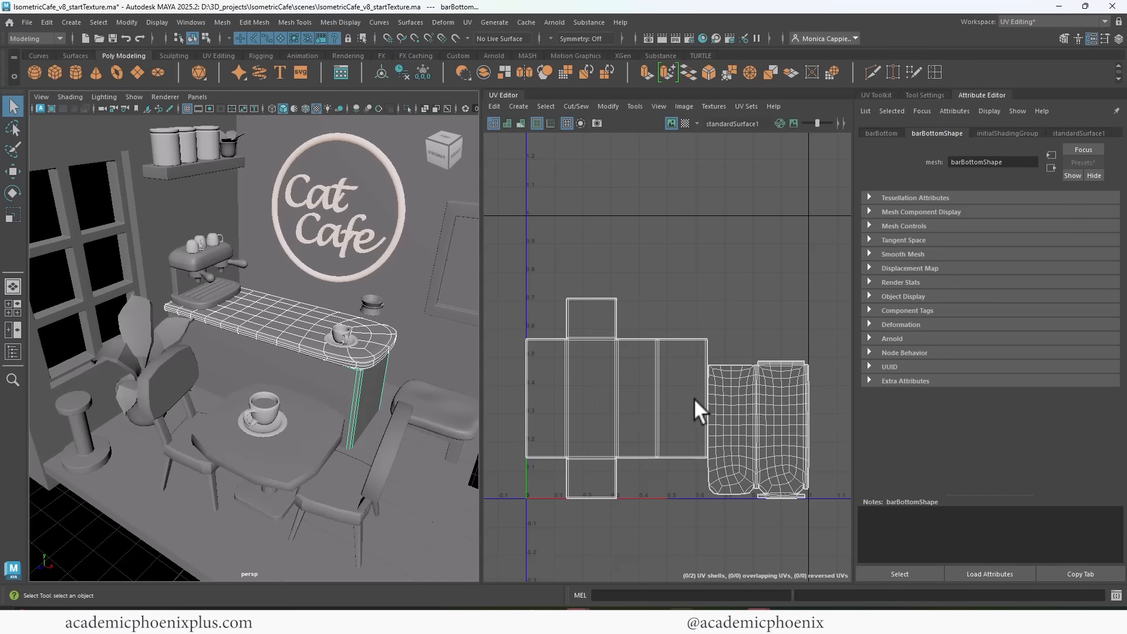
pyautogui.moveTo(300, 340); pyautogui.dragTo(387, 595, button='right')
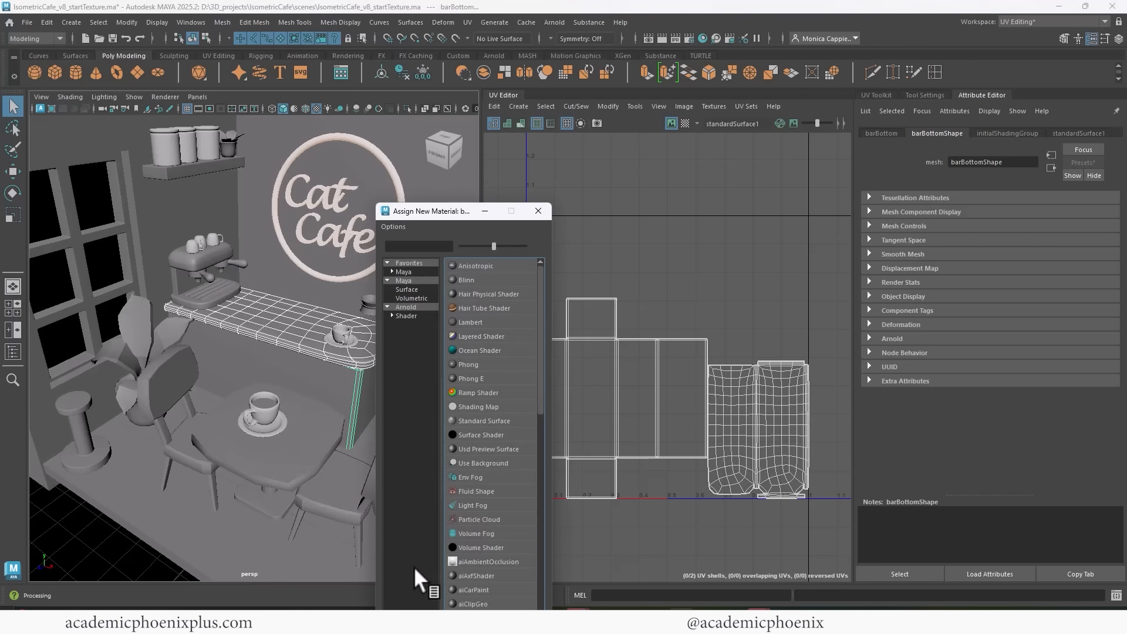
pyautogui.click(405, 317)
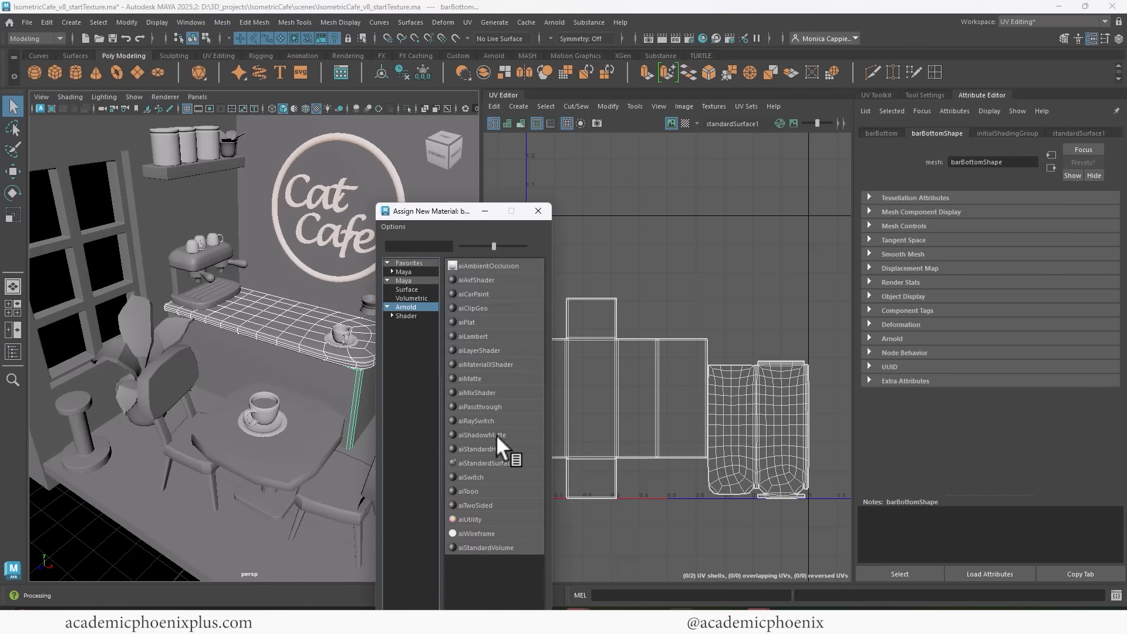
pyautogui.click(506, 462)
pyautogui.doubleClick(1013, 162)
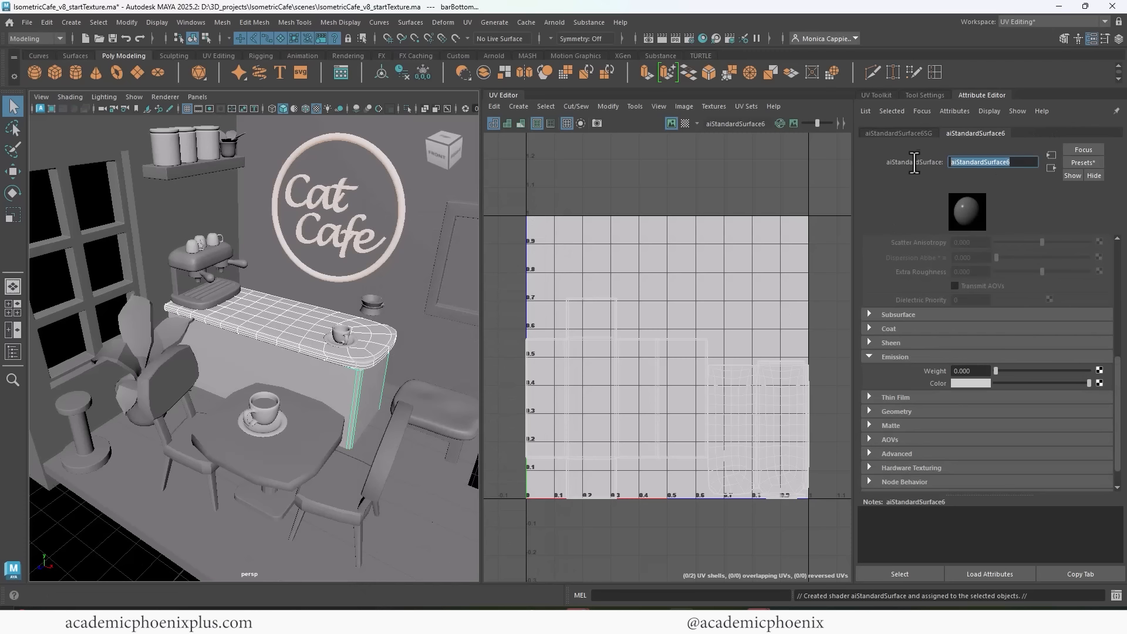
pyautogui.write('coffeeBar_Shader')
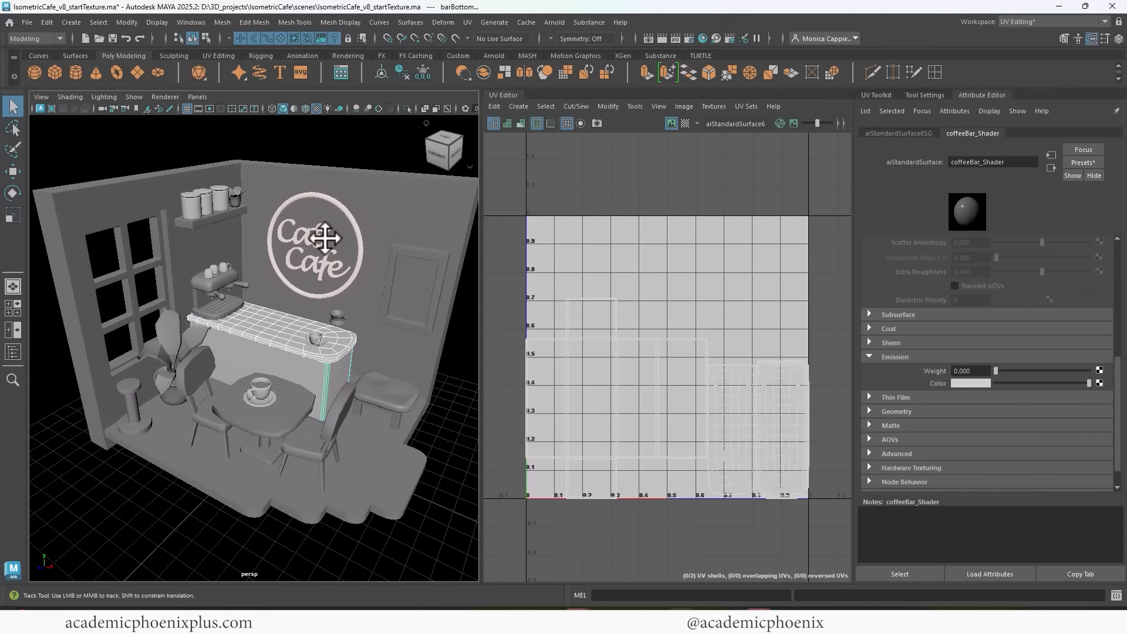
# Select the walls together with the window frame, leaving the framed wall sign out of the selection.
pyautogui.keyDown('alt'); pyautogui.moveTo(327, 239); pyautogui.dragTo(311, 254, button='middle'); pyautogui.keyUp('alt')
pyautogui.click(350, 223)
pyautogui.click(351, 223)
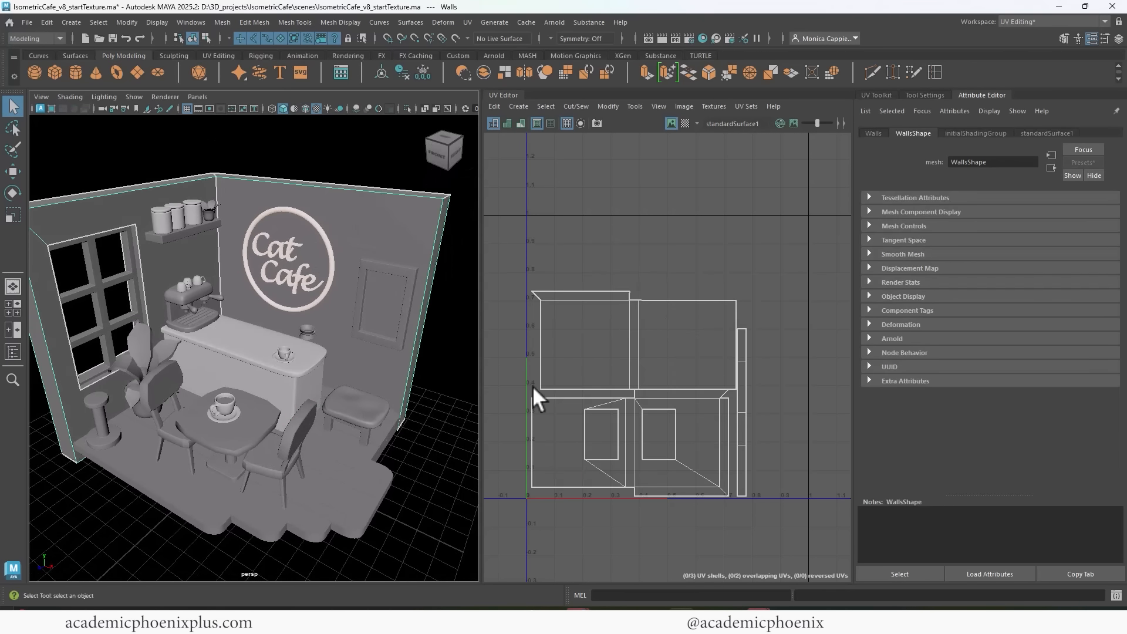
pyautogui.click(386, 287)
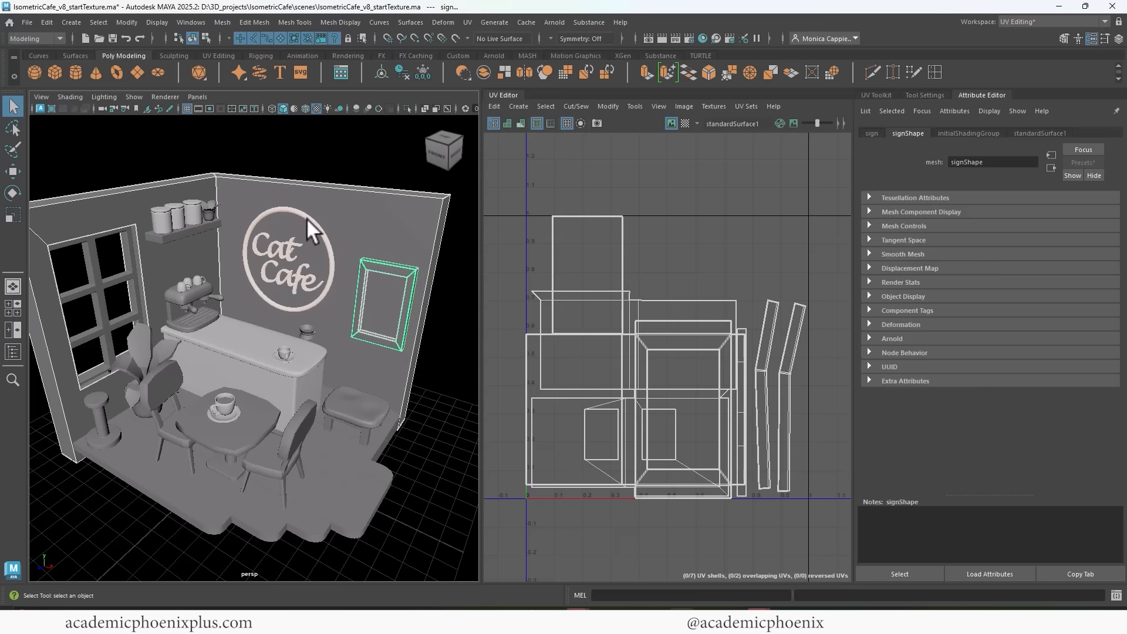
pyautogui.click(104, 293)
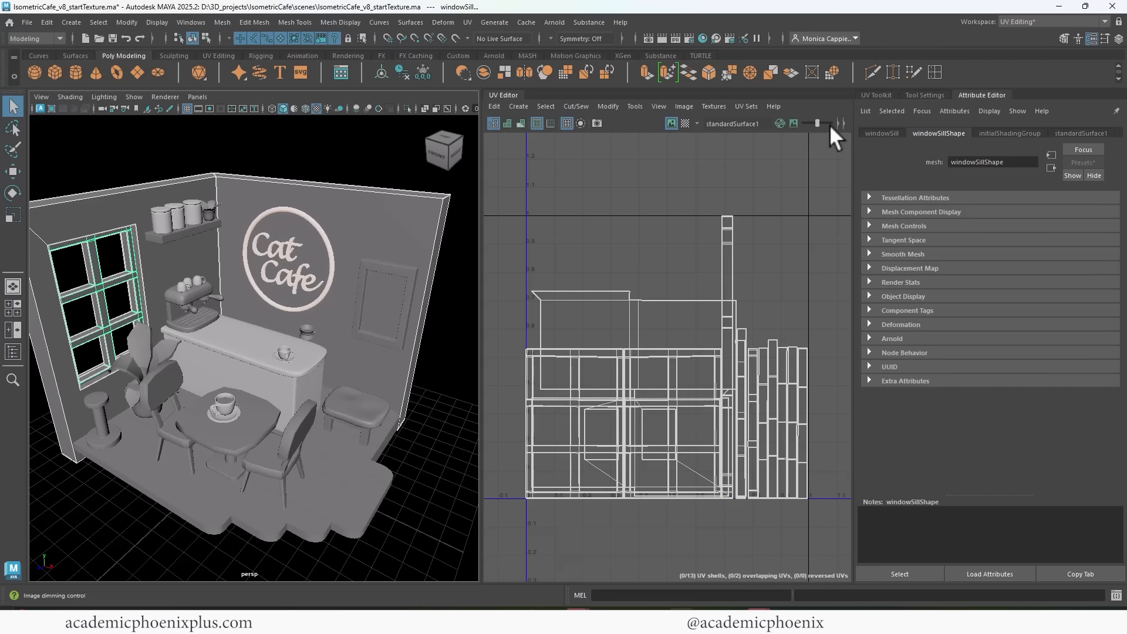
# Get the texel density and apply 74.7283 px/unit to all UV shells of the walls and window frame.
pyautogui.click(887, 94)
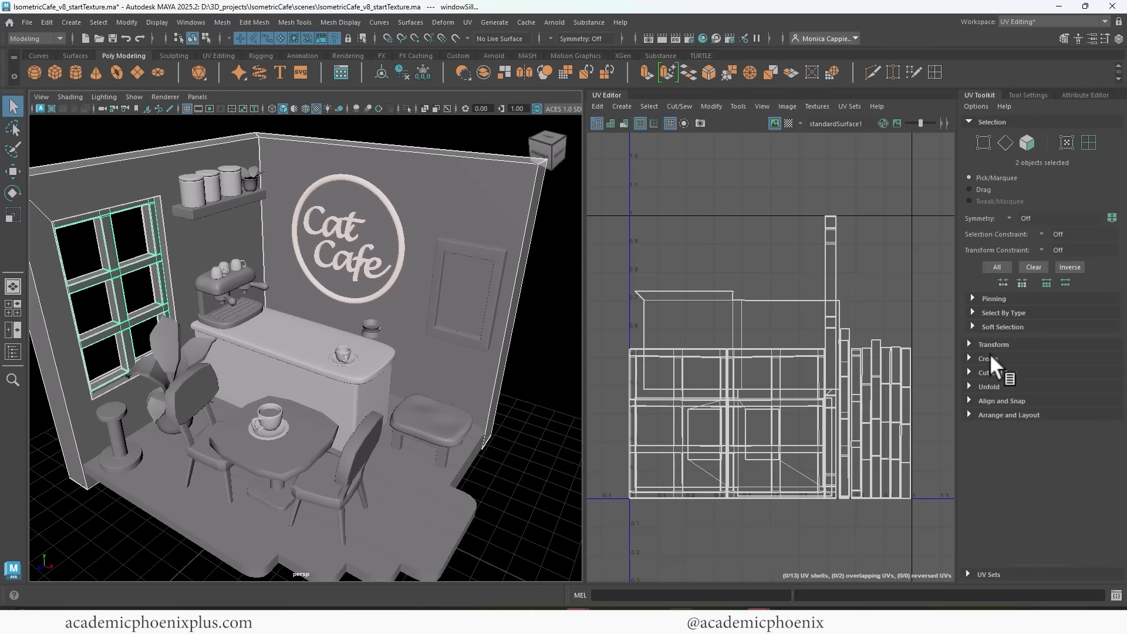
pyautogui.click(969, 346)
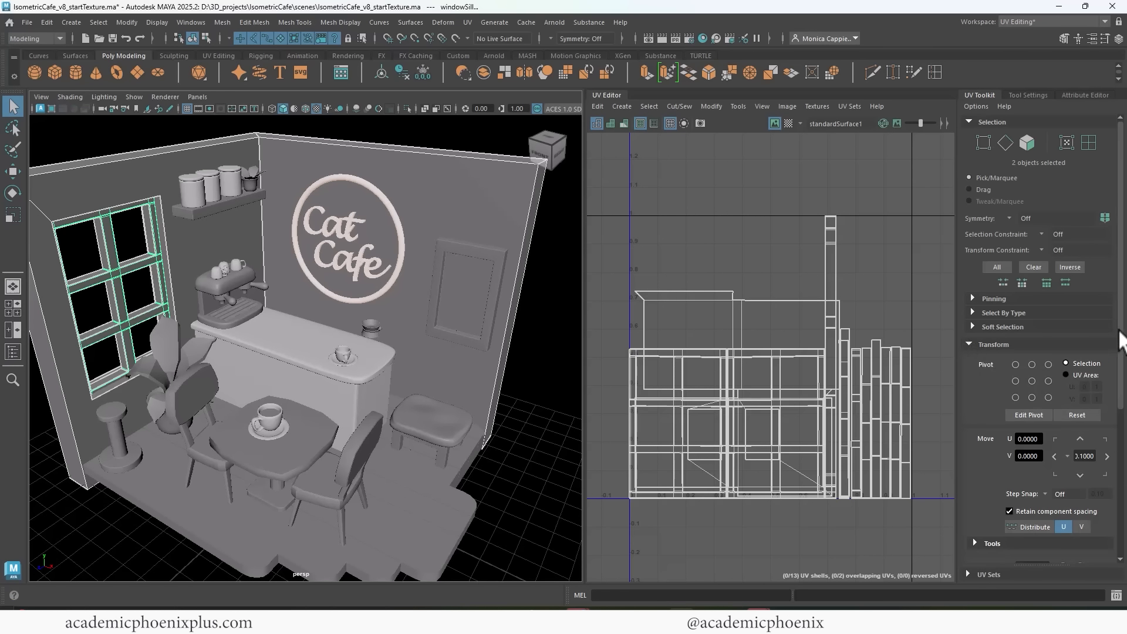
pyautogui.moveTo(1122, 340); pyautogui.dragTo(1124, 420)
pyautogui.scroll(-4, 1033, 410)
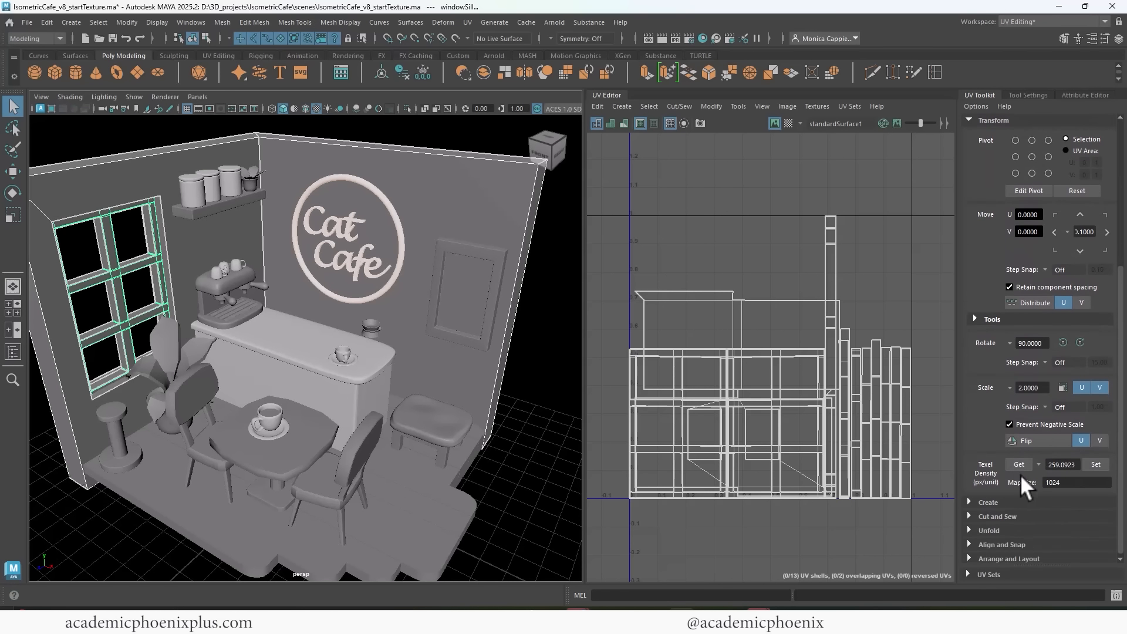
pyautogui.click(1020, 464)
pyautogui.click(1095, 464)
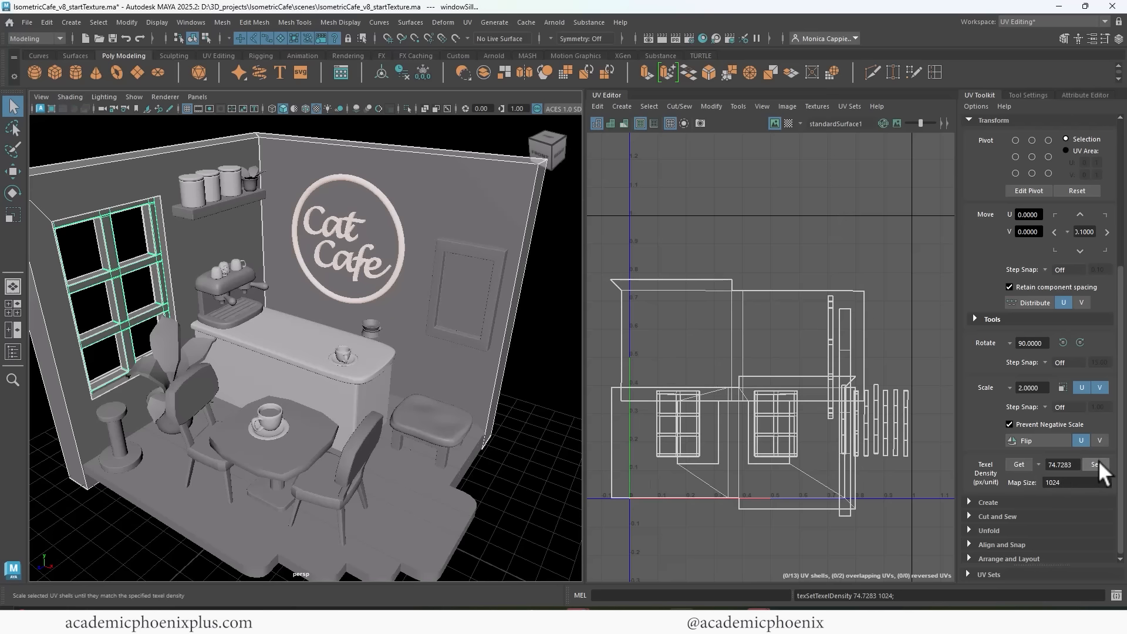
# Lay out the UV shells of the walls and window frame together within the 0–1 UV tile.
pyautogui.moveTo(1122, 333); pyautogui.dragTo(1123, 441)
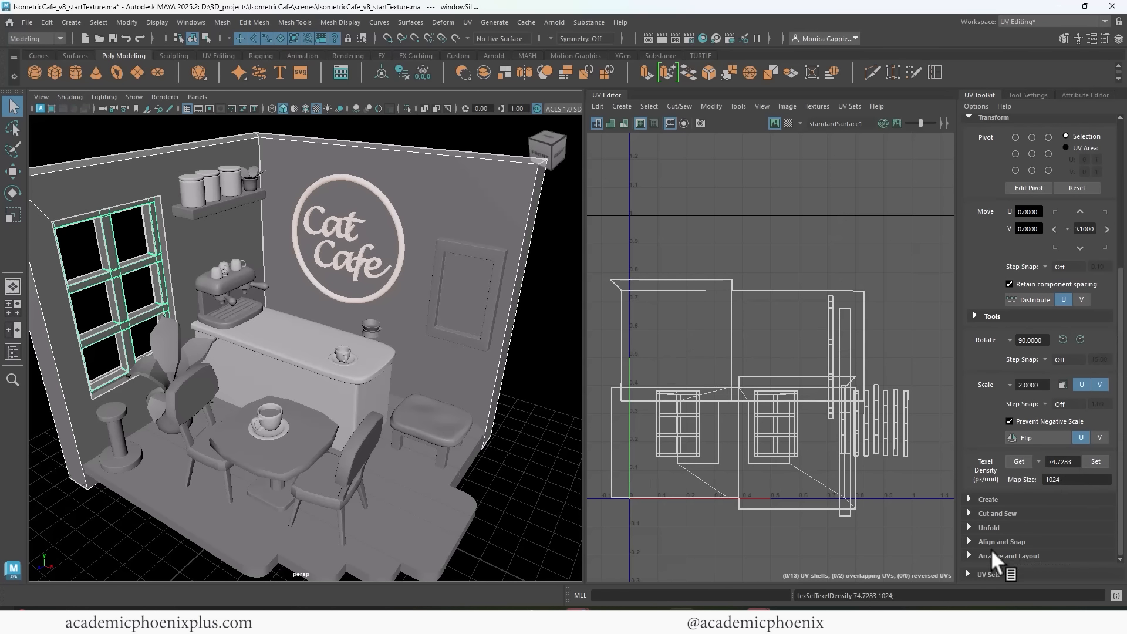
pyautogui.click(968, 556)
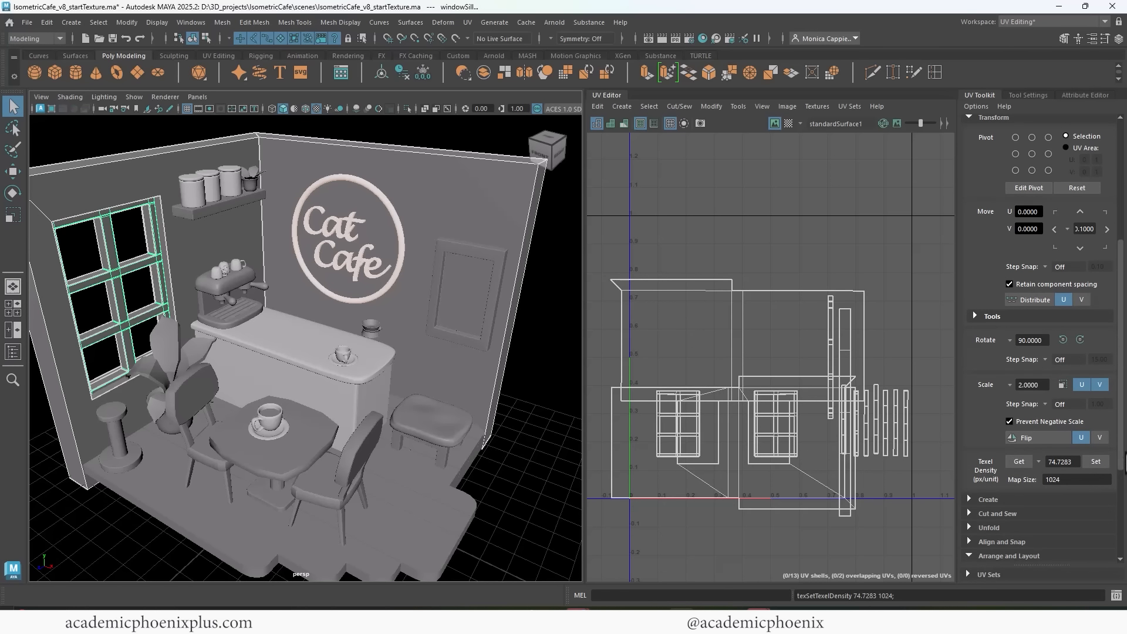
pyautogui.moveTo(1122, 472); pyautogui.dragTo(1122, 557)
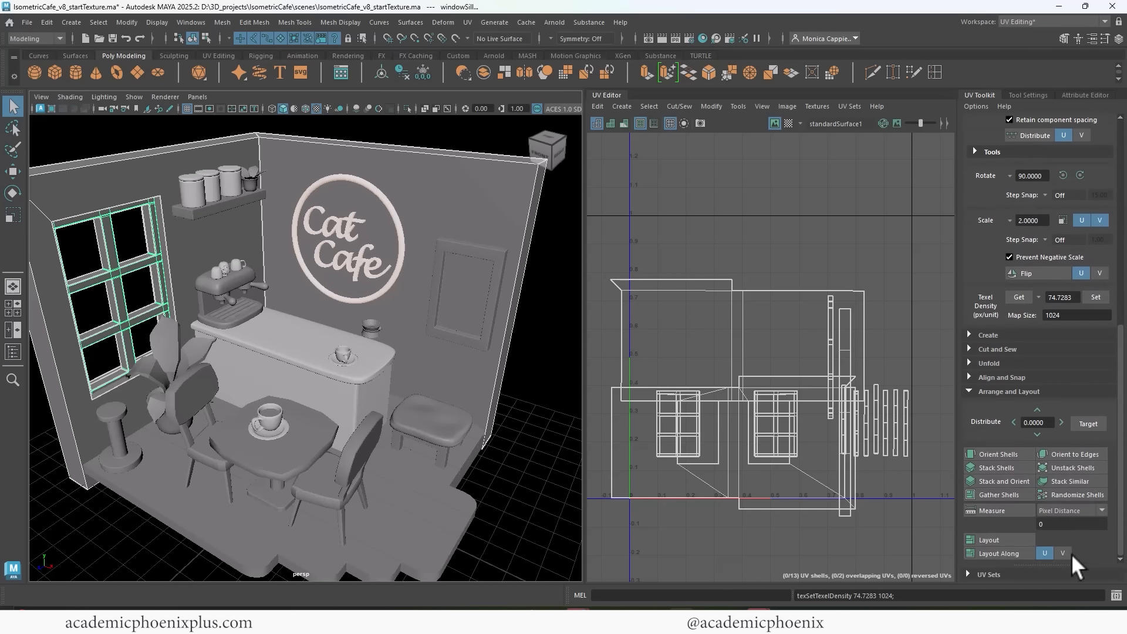
pyautogui.click(1006, 537)
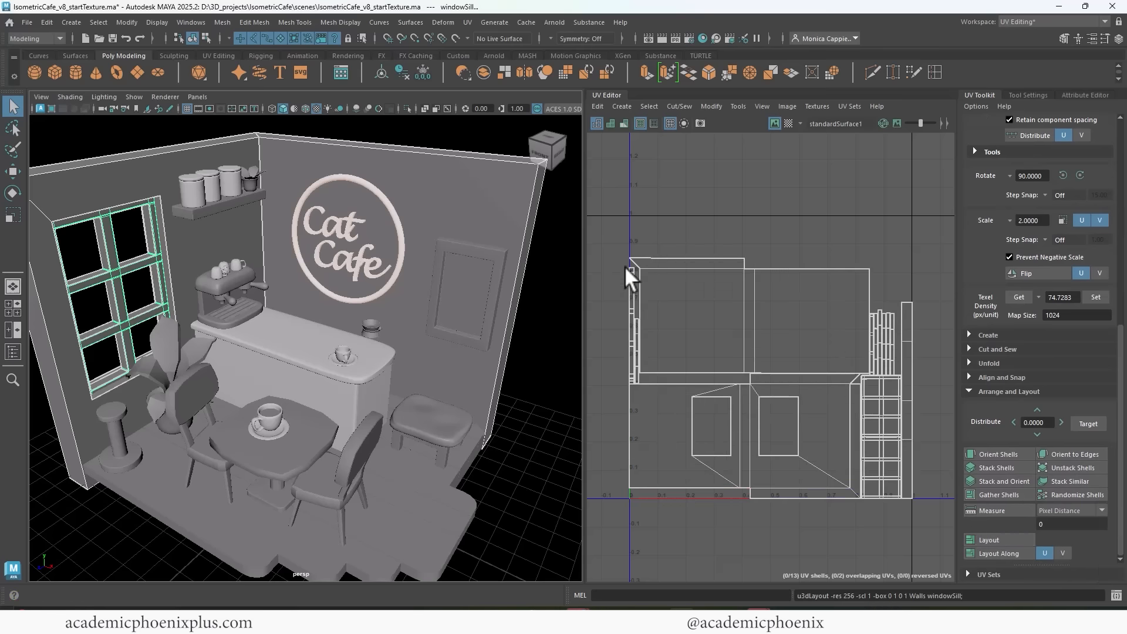
# Display the checker map on the walls and window frame, and hide the texture image behind the UV shells.
pyautogui.click(787, 123)
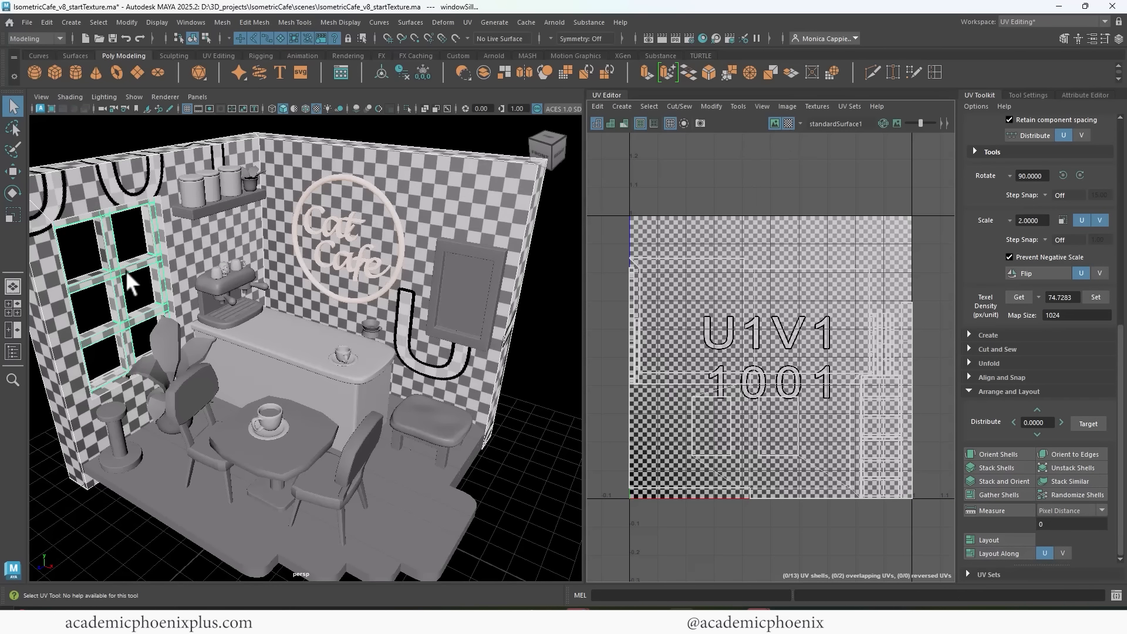
pyautogui.click(773, 122)
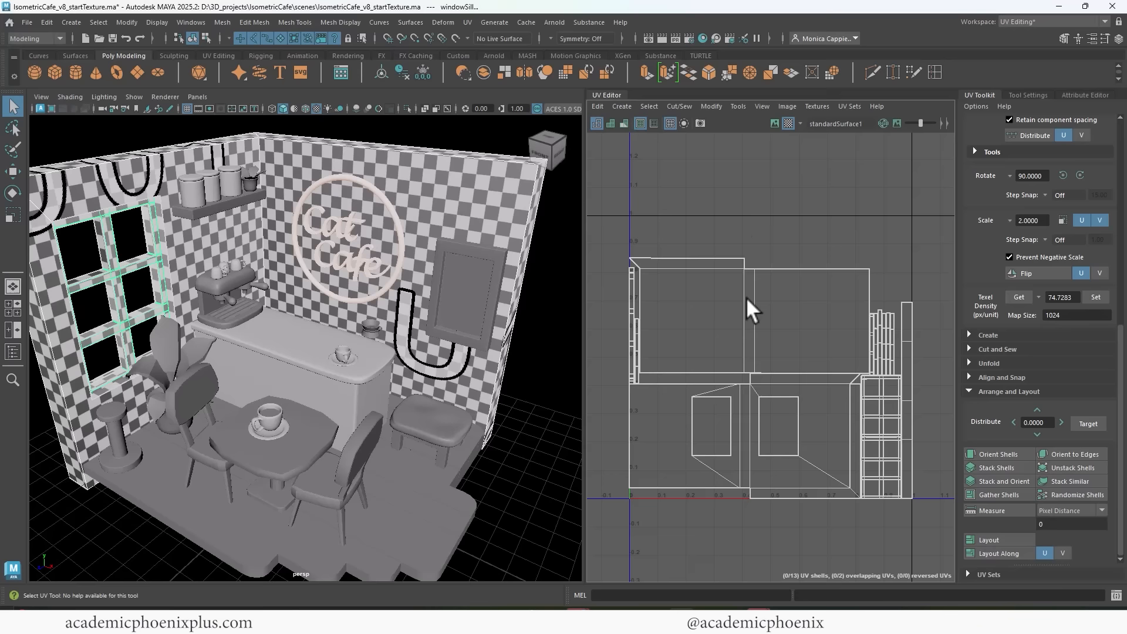
# Select the two narrow window frame UV shells at the tile's left edge and try moving them to the free upper-right area.
pyautogui.keyDown('alt'); pyautogui.moveTo(688, 300); pyautogui.dragTo(738, 300, button='right'); pyautogui.keyUp('alt')
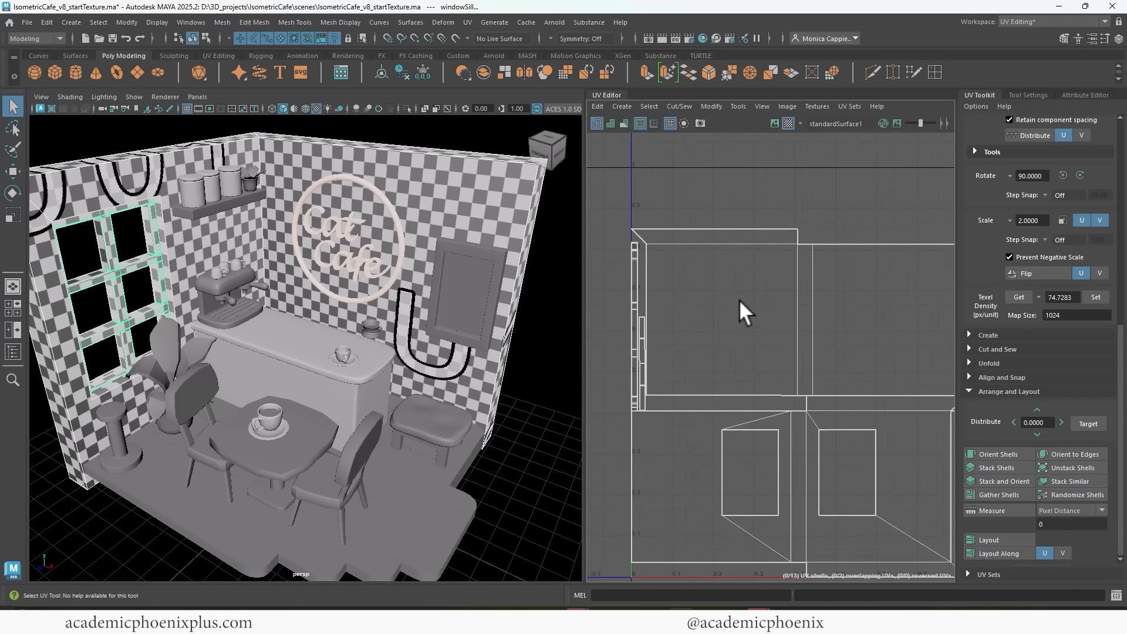
pyautogui.moveTo(643, 355); pyautogui.dragTo(615, 357, button='right')
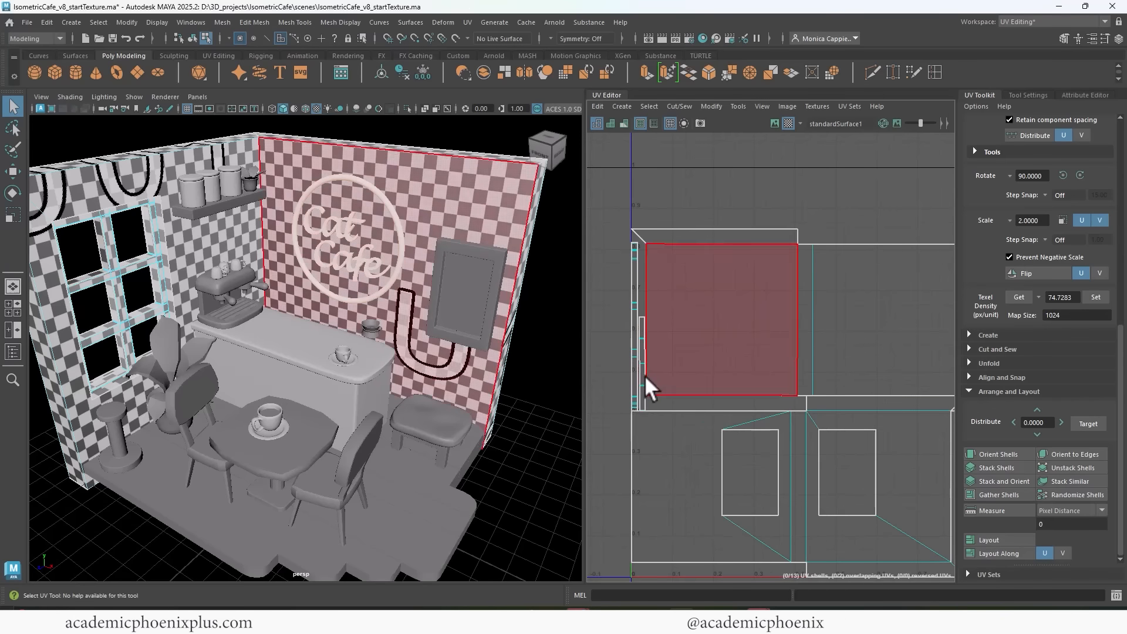
pyautogui.click(635, 364)
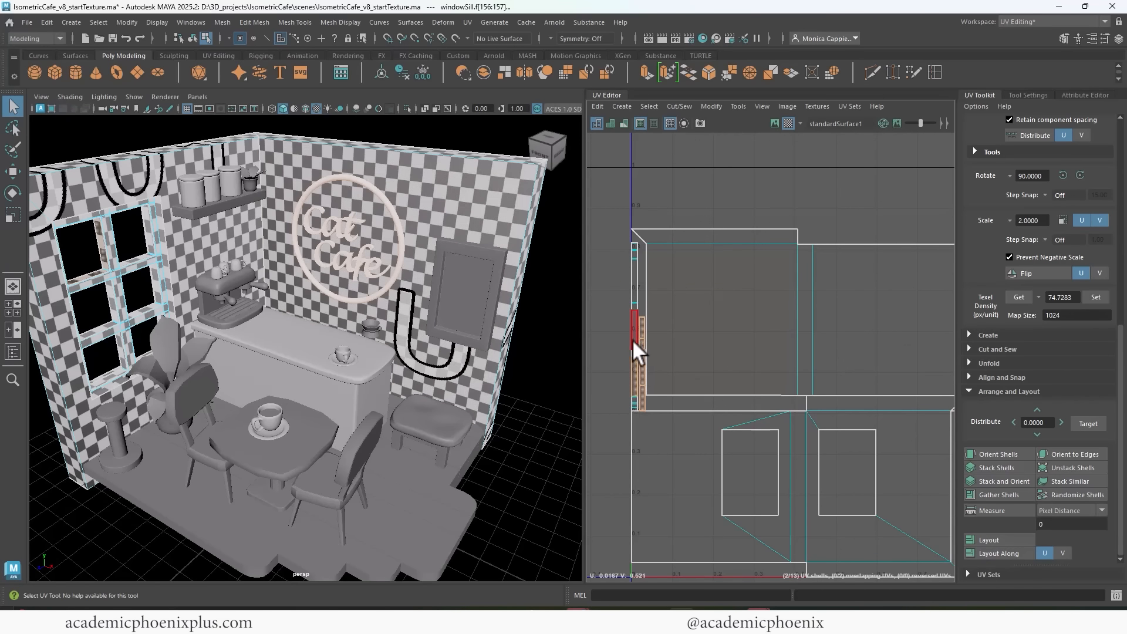
pyautogui.keyDown('shift'); pyautogui.doubleClick(632, 339); pyautogui.keyUp('shift')
pyautogui.keyDown('alt'); pyautogui.moveTo(649, 320); pyautogui.dragTo(585, 297, button='right'); pyautogui.keyUp('alt')
pyautogui.keyDown('alt'); pyautogui.moveTo(729, 305); pyautogui.dragTo(592, 293, button='middle'); pyautogui.keyUp('alt')
pyautogui.press('w')
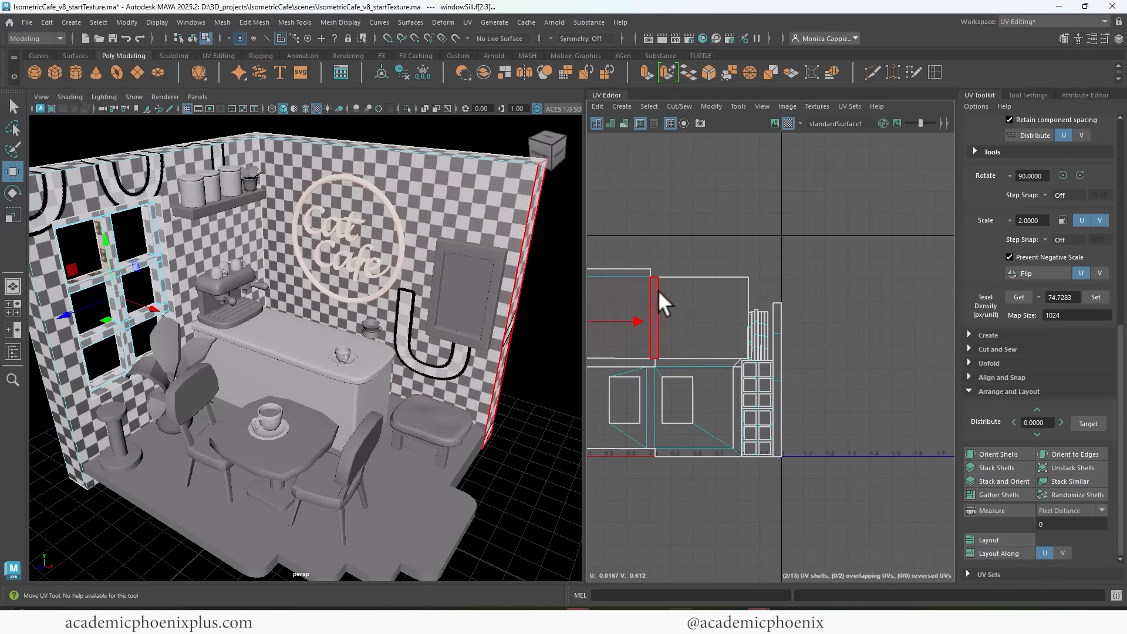
pyautogui.keyDown('alt'); pyautogui.moveTo(659, 301); pyautogui.dragTo(699, 312, button='middle'); pyautogui.keyUp('alt')
pyautogui.moveTo(649, 314); pyautogui.dragTo(837, 243)
# Rotate the two narrow window frame UV shells and place them in the free space in the tile's upper-right area.
pyautogui.keyDown('shift'); pyautogui.rightClick(834, 266); pyautogui.keyUp('shift')
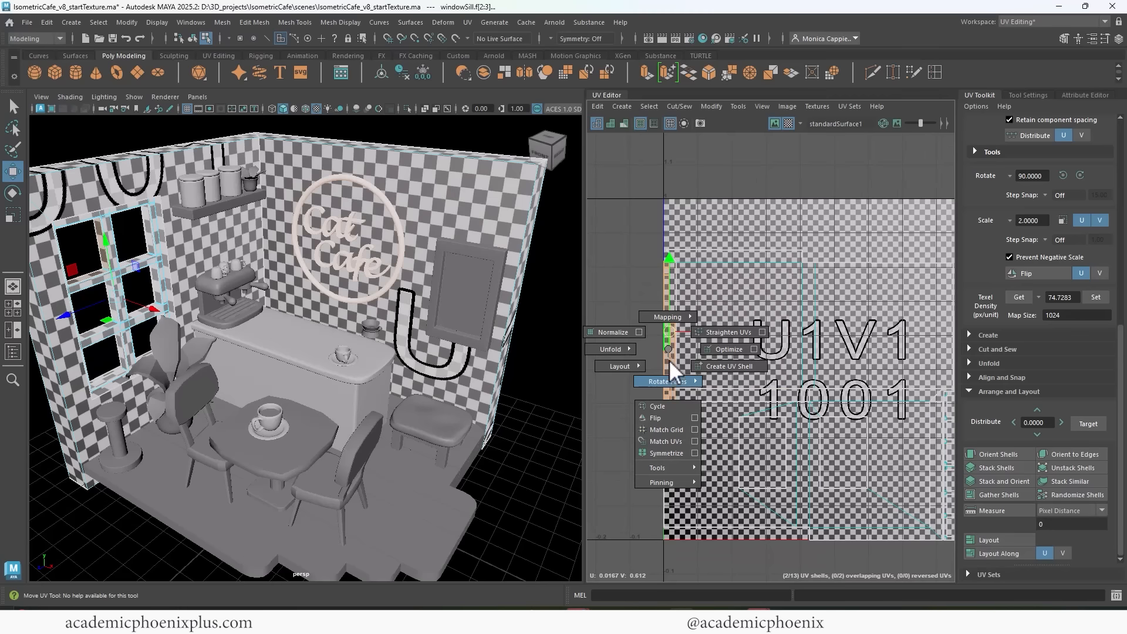
pyautogui.keyDown('shift'); pyautogui.moveTo(663, 375); pyautogui.dragTo(613, 377, button='right'); pyautogui.keyUp('shift')
pyautogui.keyDown('alt'); pyautogui.moveTo(774, 324); pyautogui.dragTo(620, 296, button='right'); pyautogui.keyUp('alt')
pyautogui.keyDown('alt'); pyautogui.moveTo(620, 296); pyautogui.dragTo(739, 309, button='middle'); pyautogui.keyUp('alt')
pyautogui.moveTo(740, 307); pyautogui.dragTo(862, 252)
pyautogui.keyDown('alt'); pyautogui.moveTo(847, 253); pyautogui.dragTo(722, 256, button='middle'); pyautogui.keyUp('alt')
pyautogui.moveTo(742, 256); pyautogui.dragTo(764, 257)
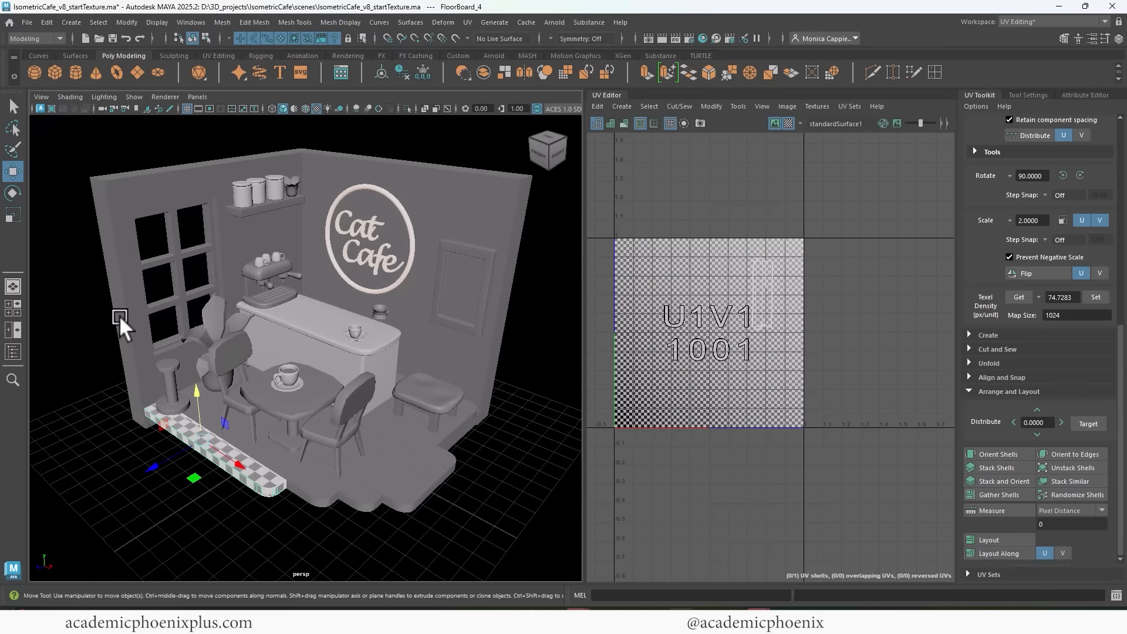
# Show the Outliner and select the cat_bed group.
pyautogui.click(13, 350)
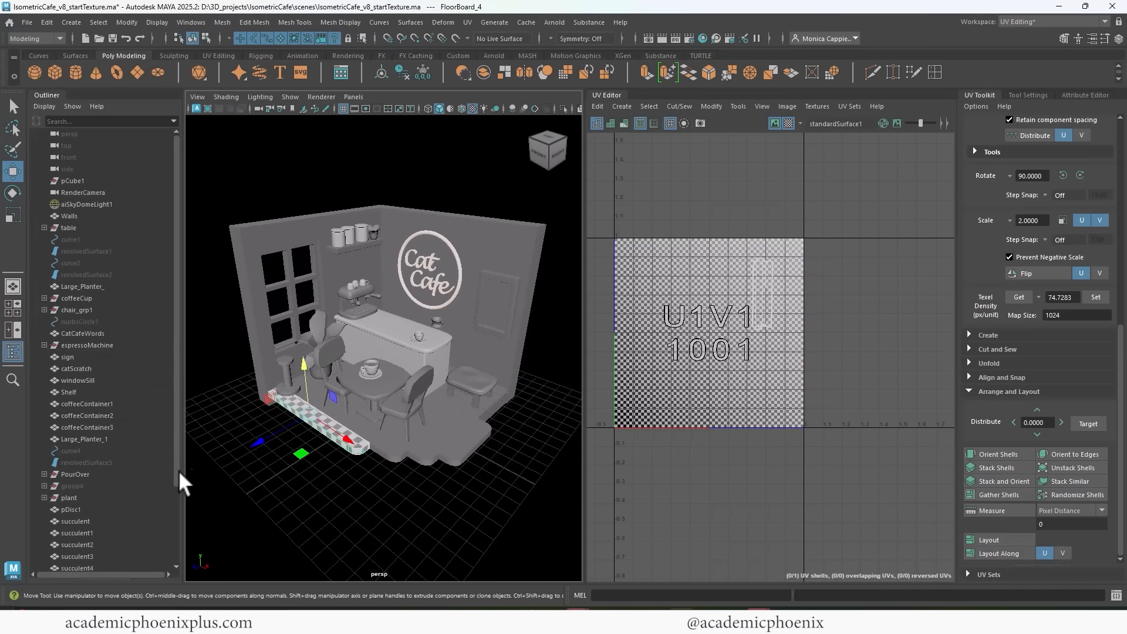
pyautogui.scroll(-2, 183, 505)
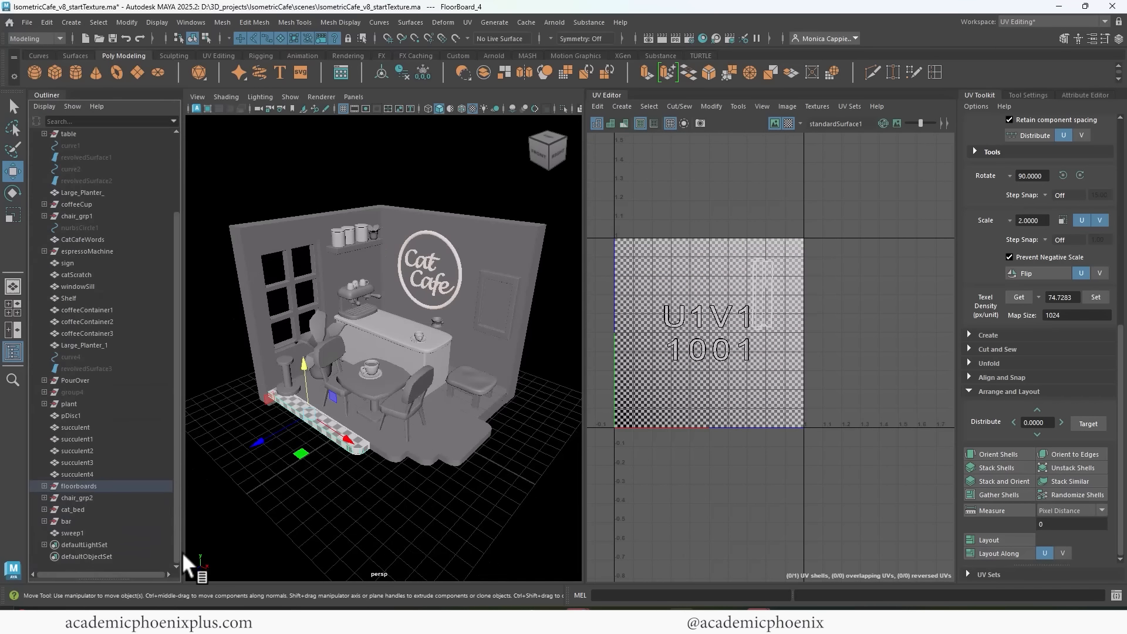
pyautogui.click(67, 520)
pyautogui.click(88, 507)
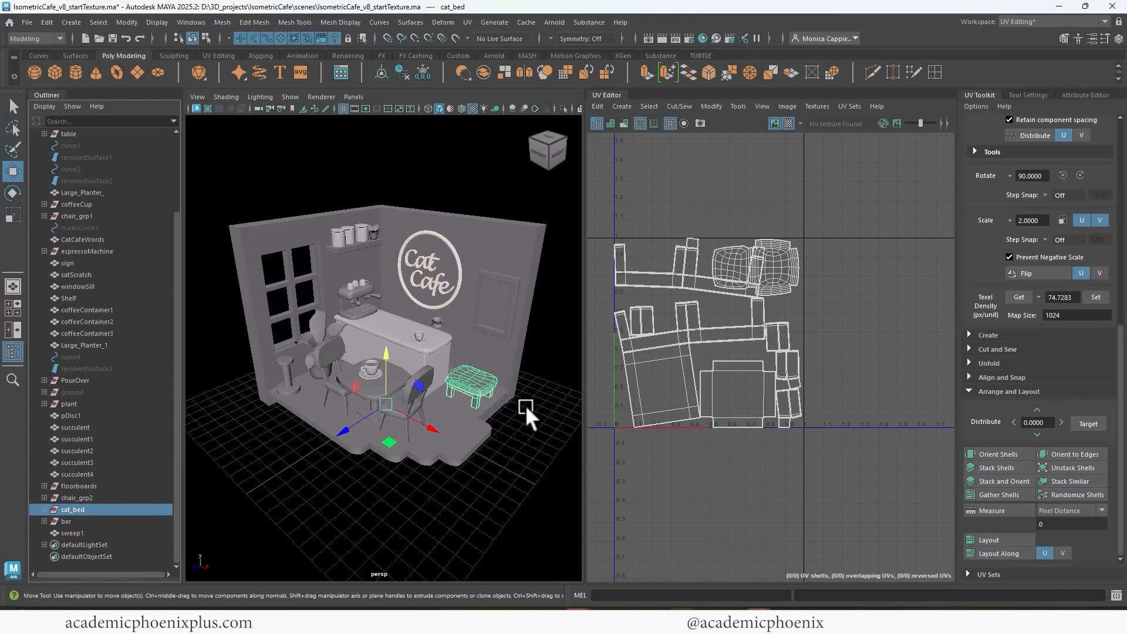
# Get the texel density, apply 316.1656 px/unit to the cat bed's UV shells, and lay them out together in the 0–1 tile.
pyautogui.click(1019, 297)
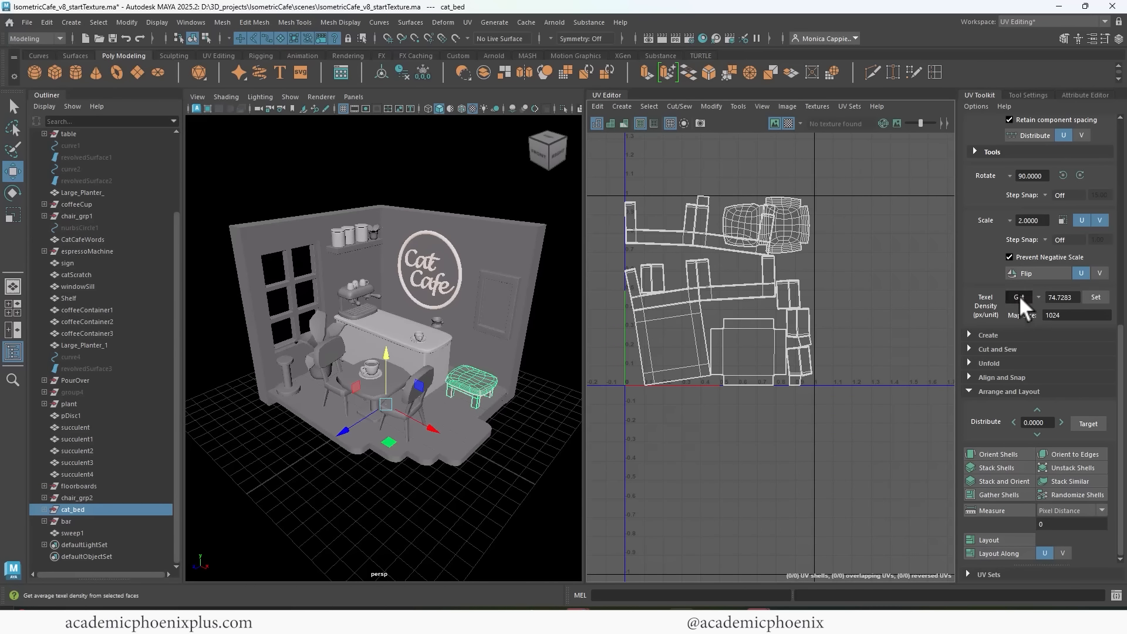
pyautogui.click(1097, 298)
pyautogui.moveTo(744, 226); pyautogui.dragTo(708, 238, button='right')
pyautogui.moveTo(602, 156); pyautogui.dragTo(760, 304)
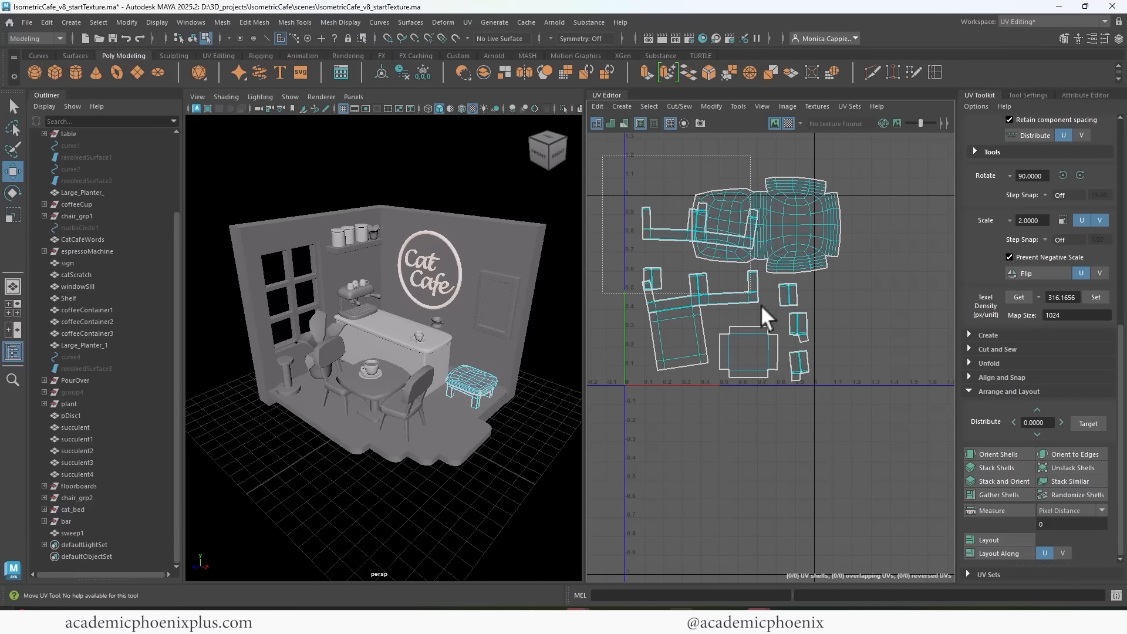
pyautogui.click(992, 539)
# Return to object selection with the cat bed's parts framed in the UV view, and turn off the checker map.
pyautogui.moveTo(489, 270); pyautogui.dragTo(580, 252, button='right')
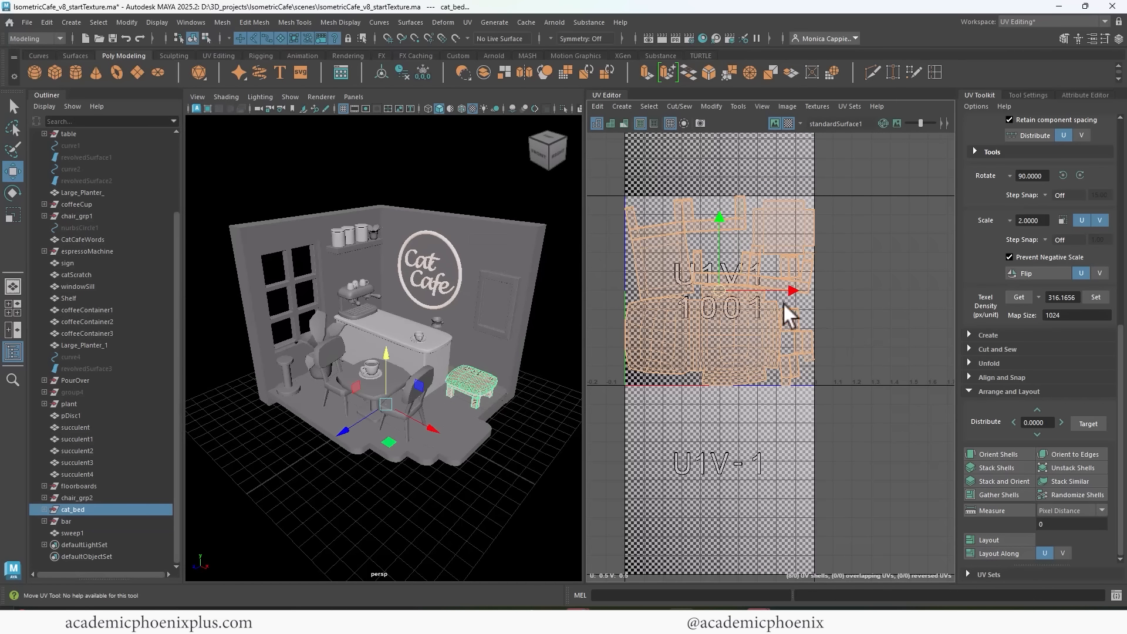
pyautogui.press('q')
pyautogui.press('f')
pyautogui.click(758, 241)
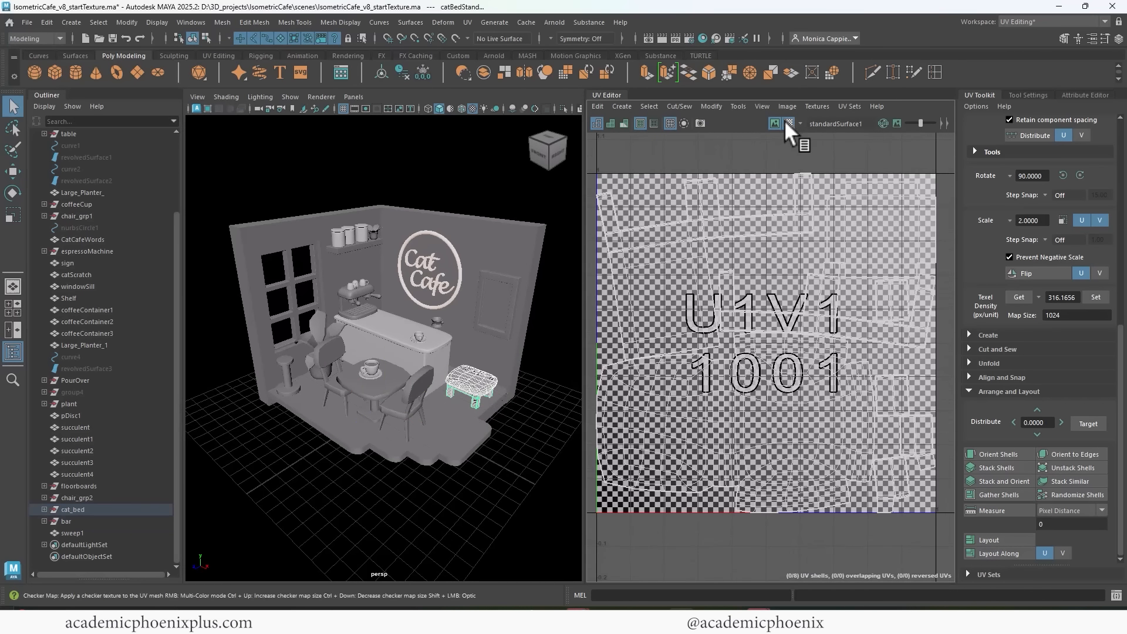
pyautogui.click(789, 123)
# Adjust the cat bed stand's UV shells slightly to improve the spacing between them and their neighbours.
pyautogui.moveTo(673, 249); pyautogui.dragTo(676, 295, button='right')
pyautogui.press('r')
pyautogui.click(668, 301)
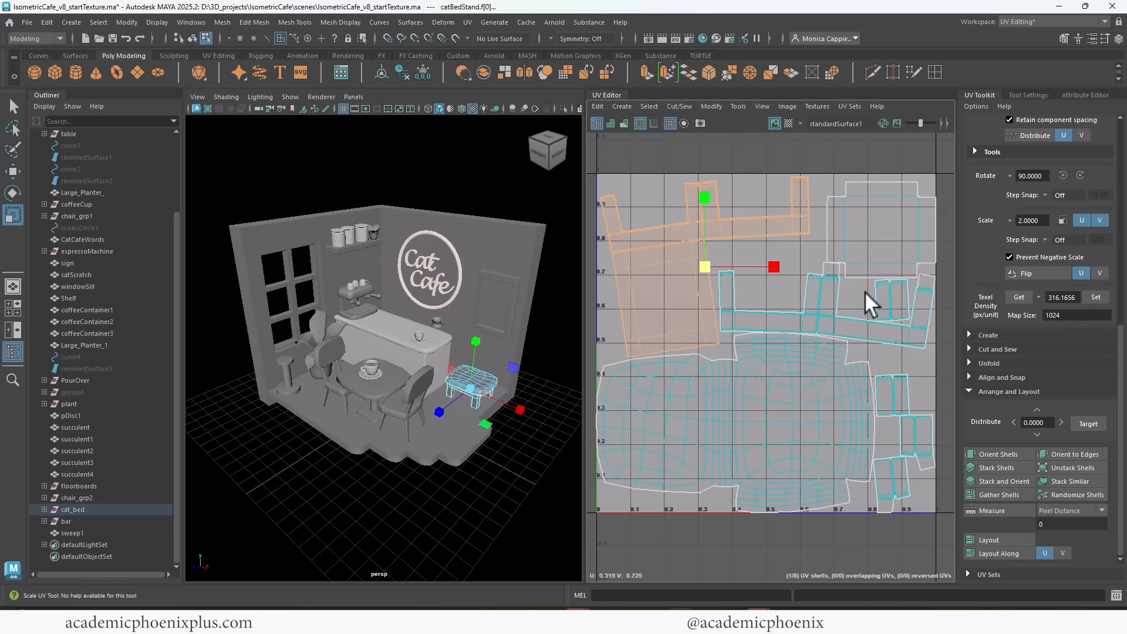
pyautogui.keyDown('alt'); pyautogui.moveTo(864, 291); pyautogui.dragTo(767, 247, button='middle'); pyautogui.keyUp('alt')
pyautogui.click(799, 199)
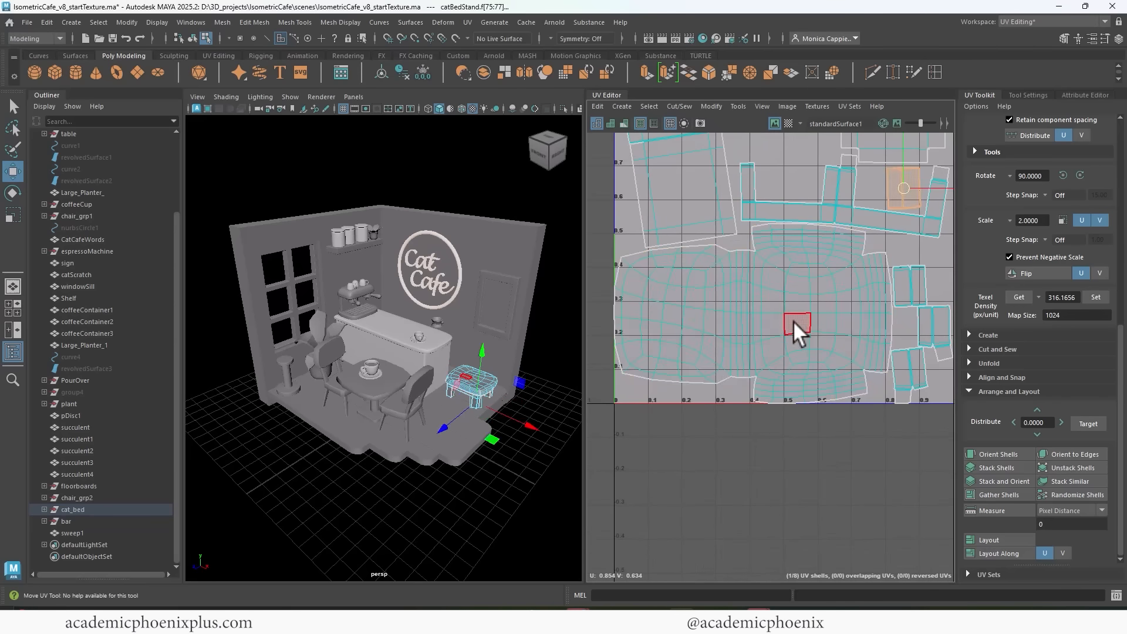
# Scale the cat bed cushion's UV shell down slightly and nudge it inside the 0–1 tile.
pyautogui.doubleClick(794, 321)
pyautogui.press('r')
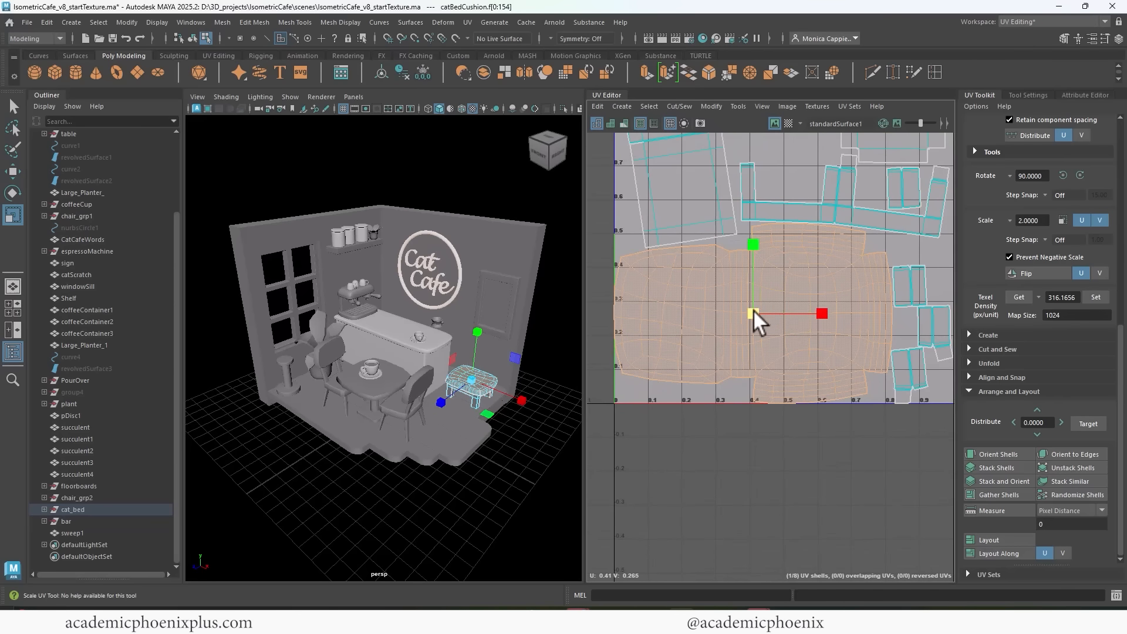
pyautogui.press('w')
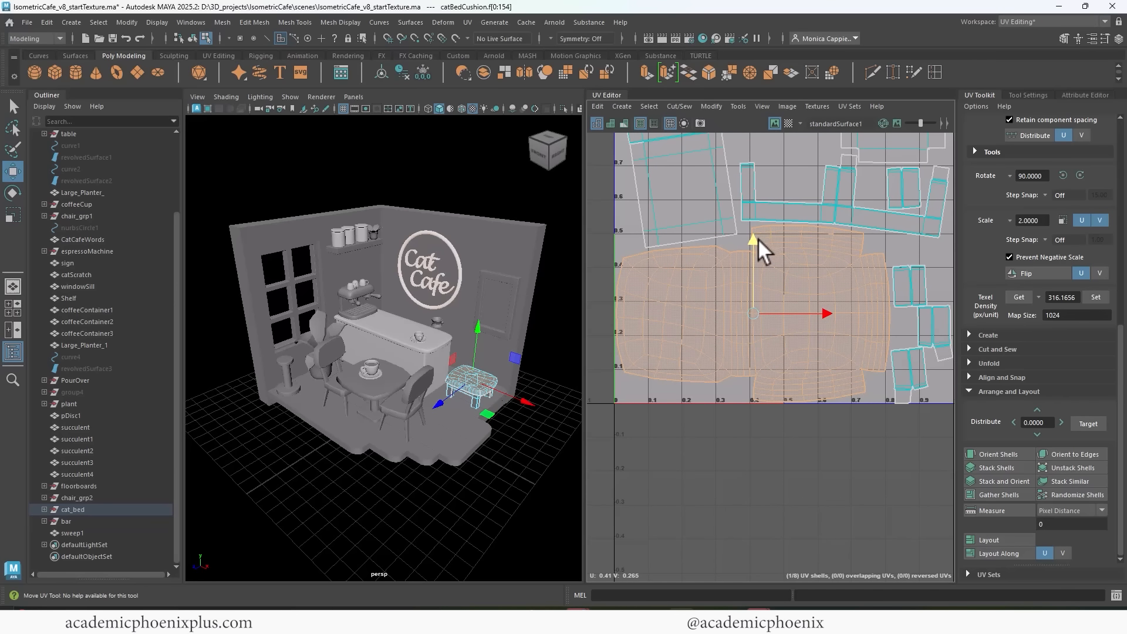
pyautogui.scroll(-4, 759, 238)
pyautogui.keyDown('alt'); pyautogui.moveTo(743, 255); pyautogui.dragTo(724, 295, button='middle'); pyautogui.keyUp('alt')
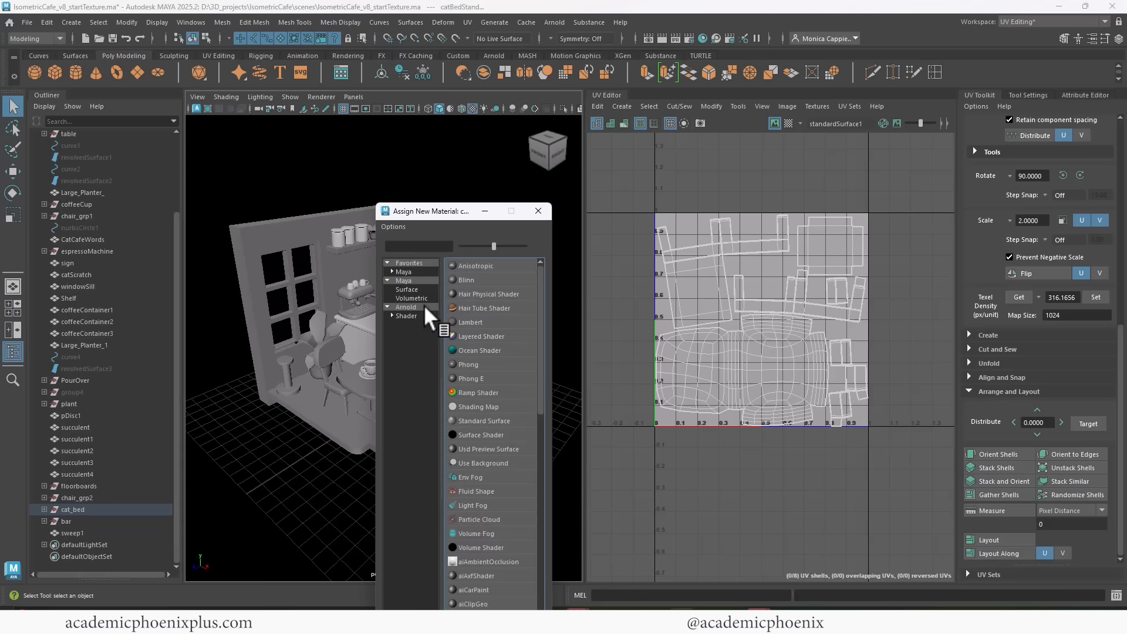
# Assign a new aiStandardSurface material named catBed_Shader to the cat bed's cushion and stand.
pyautogui.click(410, 307)
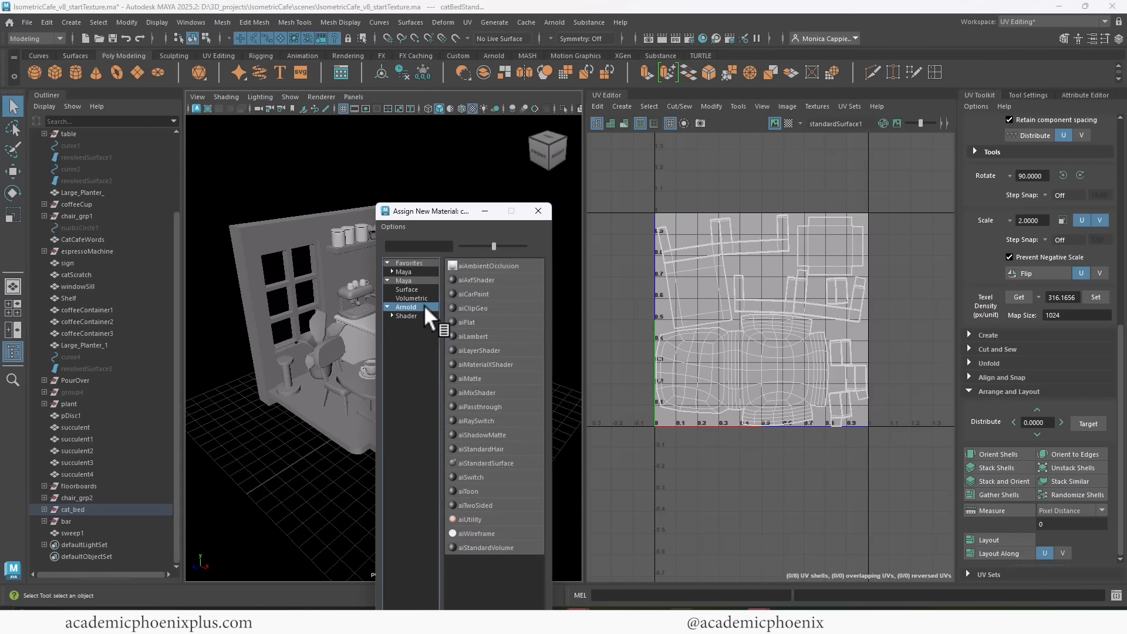
pyautogui.click(496, 463)
pyautogui.doubleClick(998, 163)
pyautogui.write('catBed_Shader')
pyautogui.press('Return')
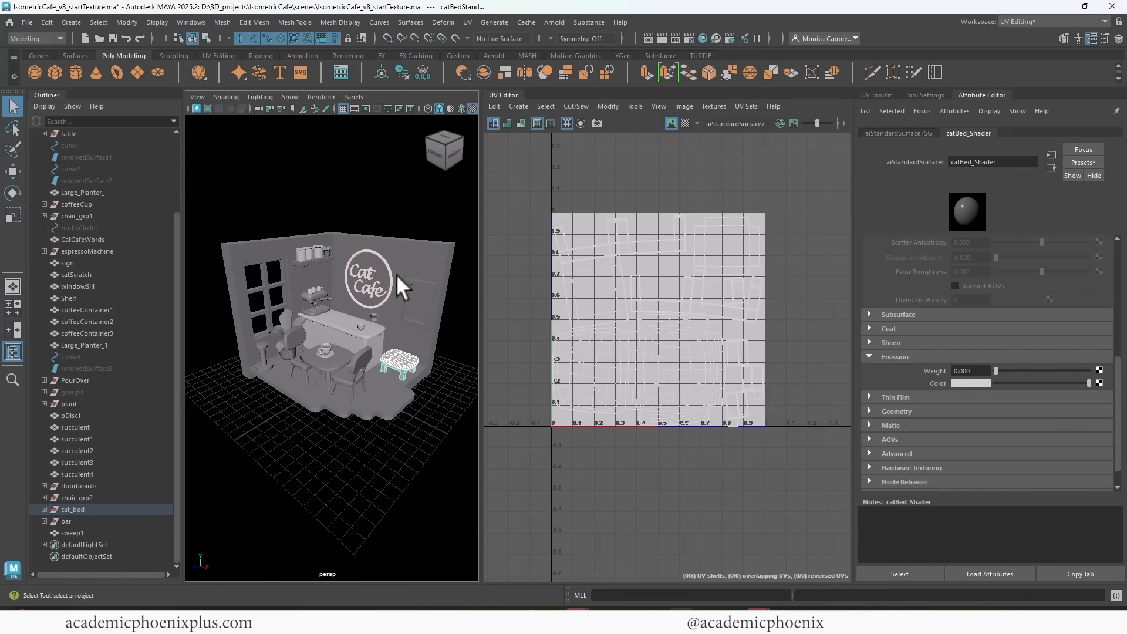
# Select the framed wall sign and scale all its UV shells down slightly within the 0–1 tile.
pyautogui.click(417, 304)
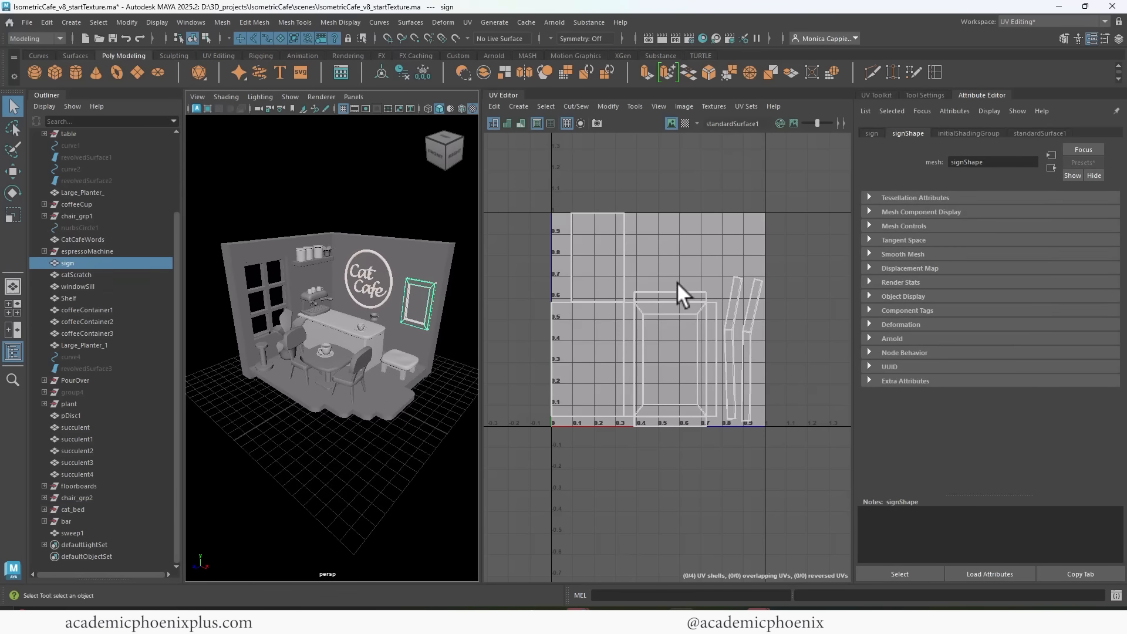
pyautogui.moveTo(621, 336); pyautogui.dragTo(566, 327, button='right')
pyautogui.moveTo(511, 197); pyautogui.dragTo(844, 449)
pyautogui.press('r')
pyautogui.moveTo(657, 317); pyautogui.dragTo(655, 320)
pyautogui.moveTo(411, 311); pyautogui.dragTo(456, 256, button='right')
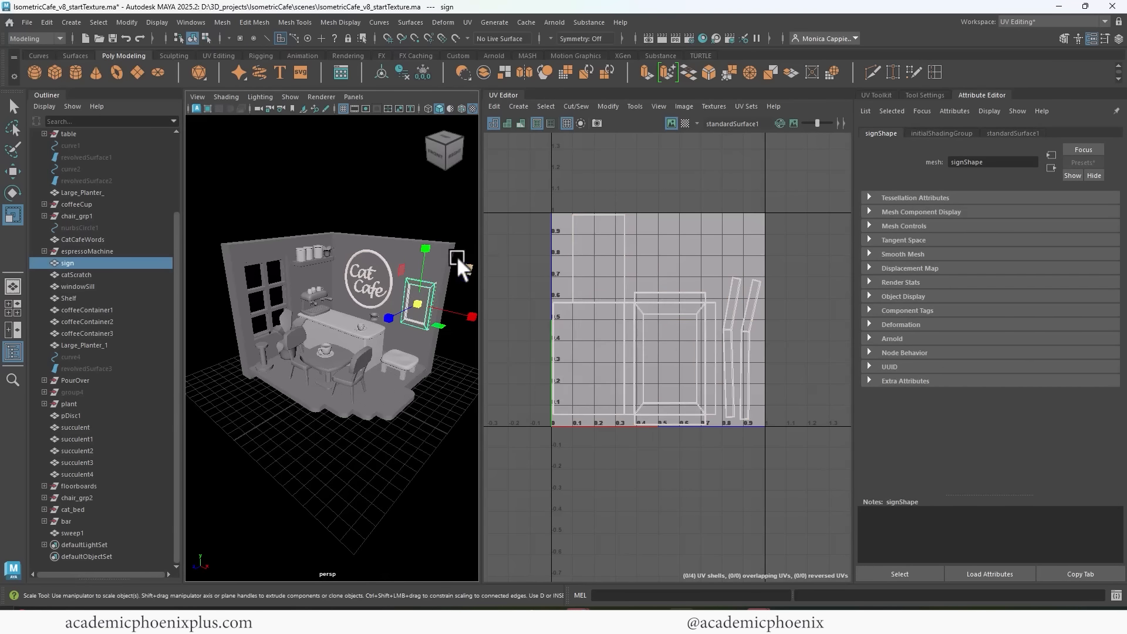
# Assign a new aiStandardSurface material to the framed wall sign and rename the material after the sign.
pyautogui.click(429, 437)
pyautogui.click(414, 320)
pyautogui.moveTo(416, 318); pyautogui.dragTo(524, 575, button='right')
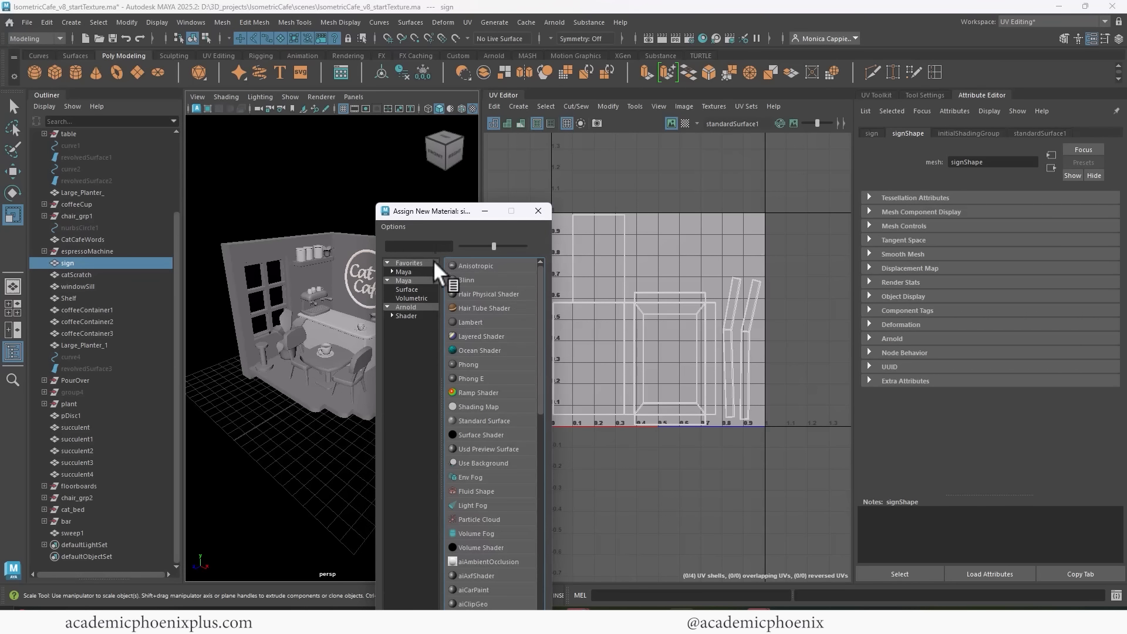
pyautogui.click(416, 308)
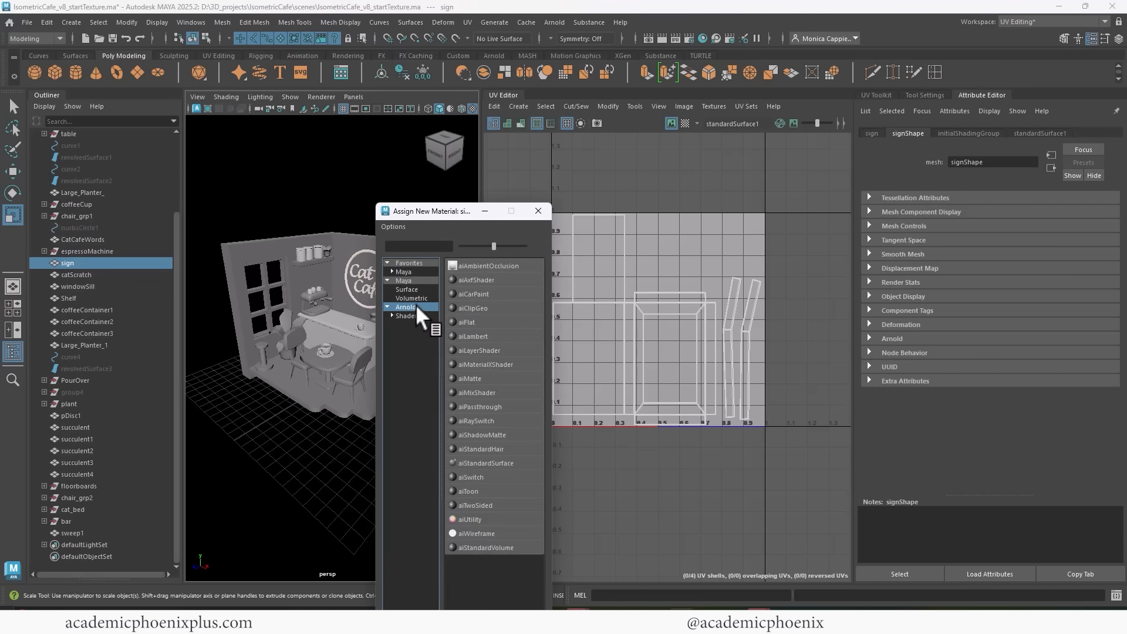
pyautogui.click(498, 463)
pyautogui.doubleClick(1016, 166)
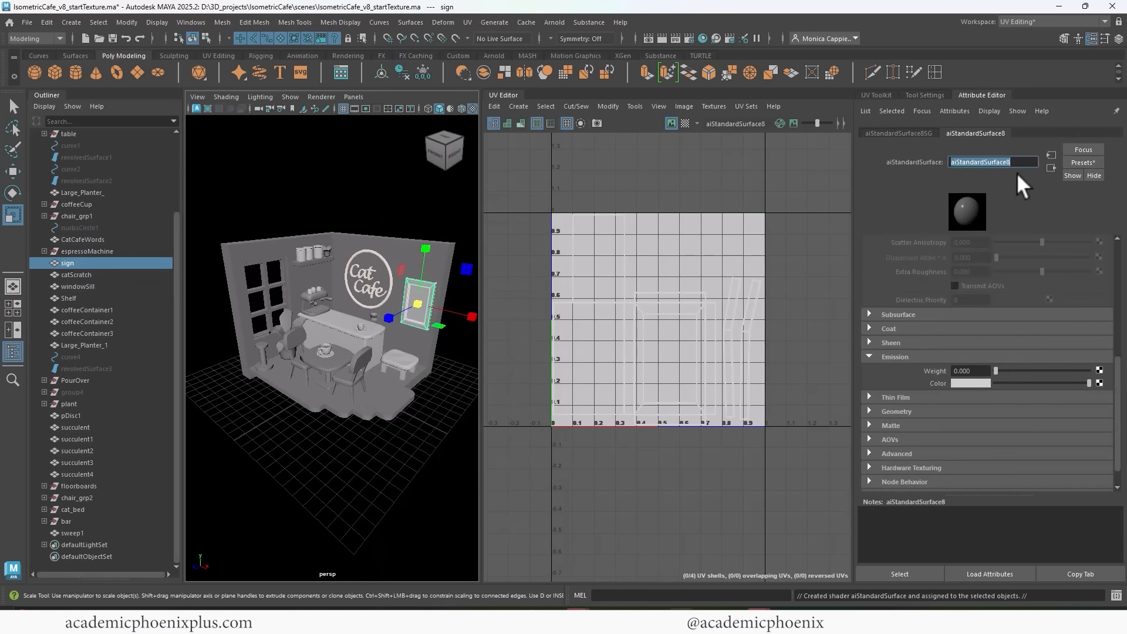
pyautogui.write('sig')
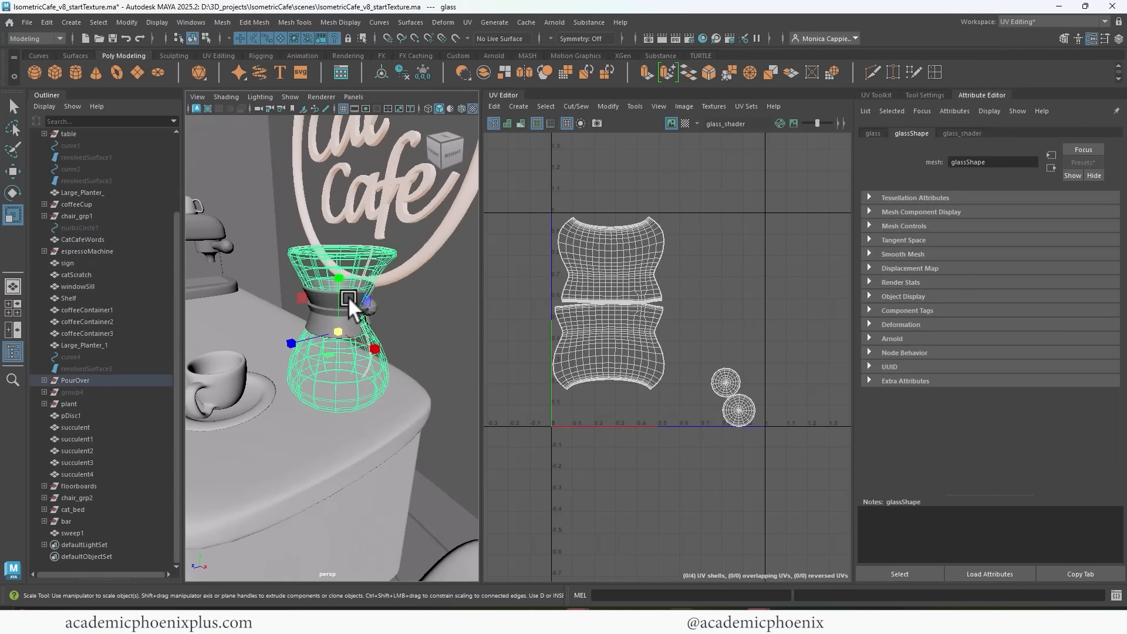
pyautogui.keyDown('shift'); pyautogui.click(350, 294); pyautogui.keyUp('shift')
pyautogui.keyDown('shift'); pyautogui.click(359, 310); pyautogui.keyUp('shift')
pyautogui.keyDown('shift'); pyautogui.click(371, 308); pyautogui.keyUp('shift')
pyautogui.scroll(3, 312, 343)
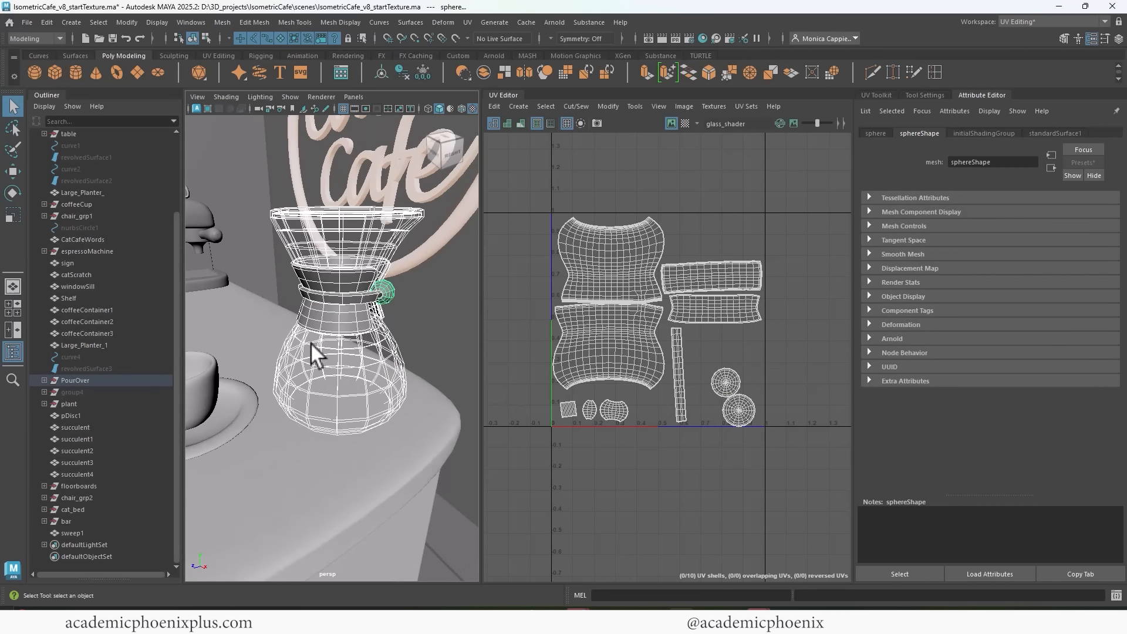
pyautogui.click(357, 283)
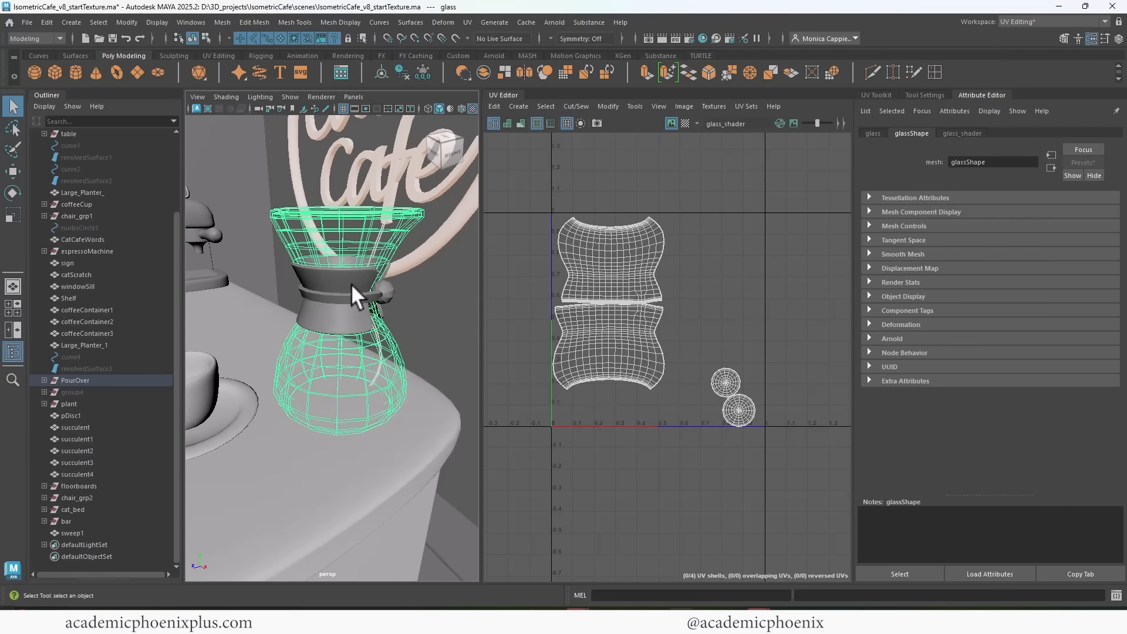
# Assign a new aiStandardSurface material named pourOver_Shader to the pour-over maker's collar, tie and bead, leaving out the glass.
pyautogui.click(351, 291)
pyautogui.keyDown('shift'); pyautogui.click(388, 297); pyautogui.keyUp('shift')
pyautogui.keyDown('shift'); pyautogui.click(391, 292); pyautogui.keyUp('shift')
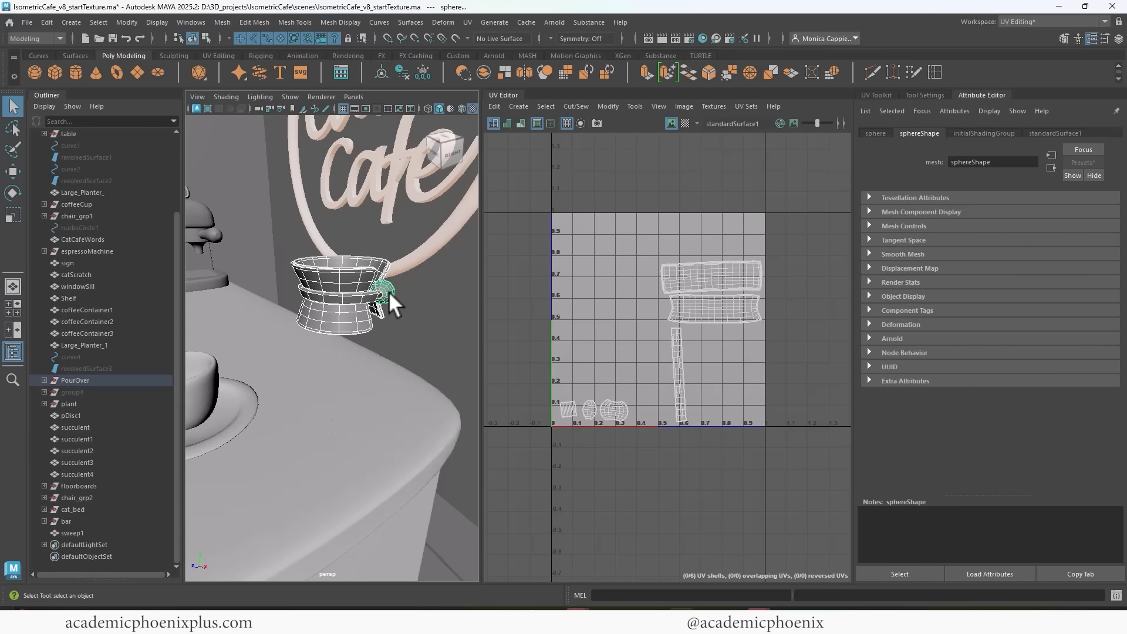
pyautogui.moveTo(389, 292); pyautogui.dragTo(513, 595, button='right')
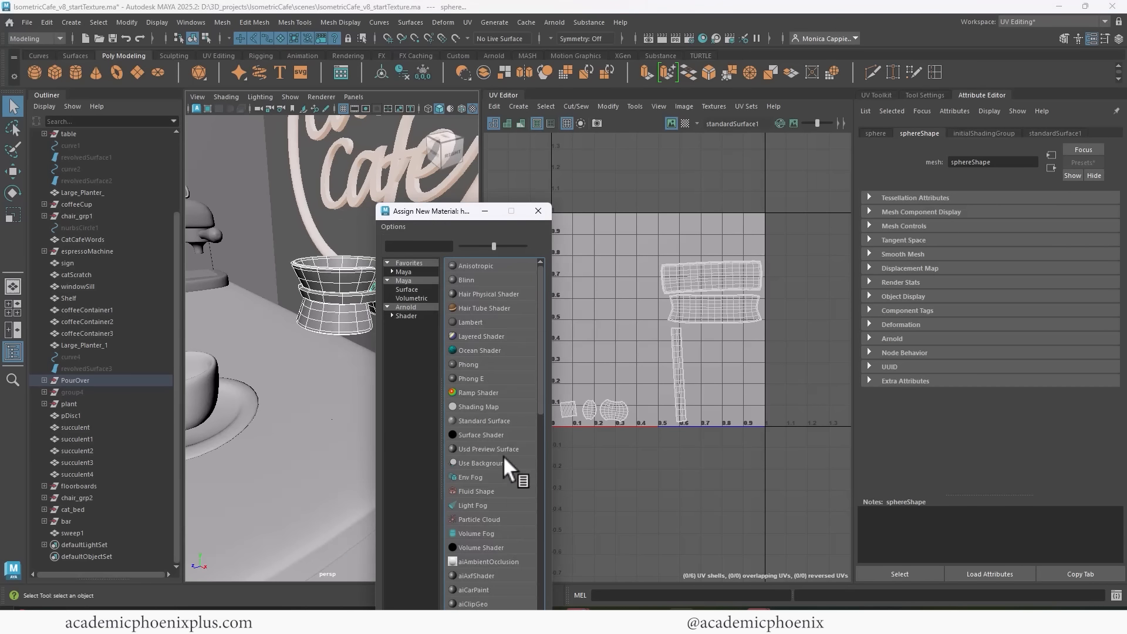
pyautogui.click(406, 307)
pyautogui.click(500, 463)
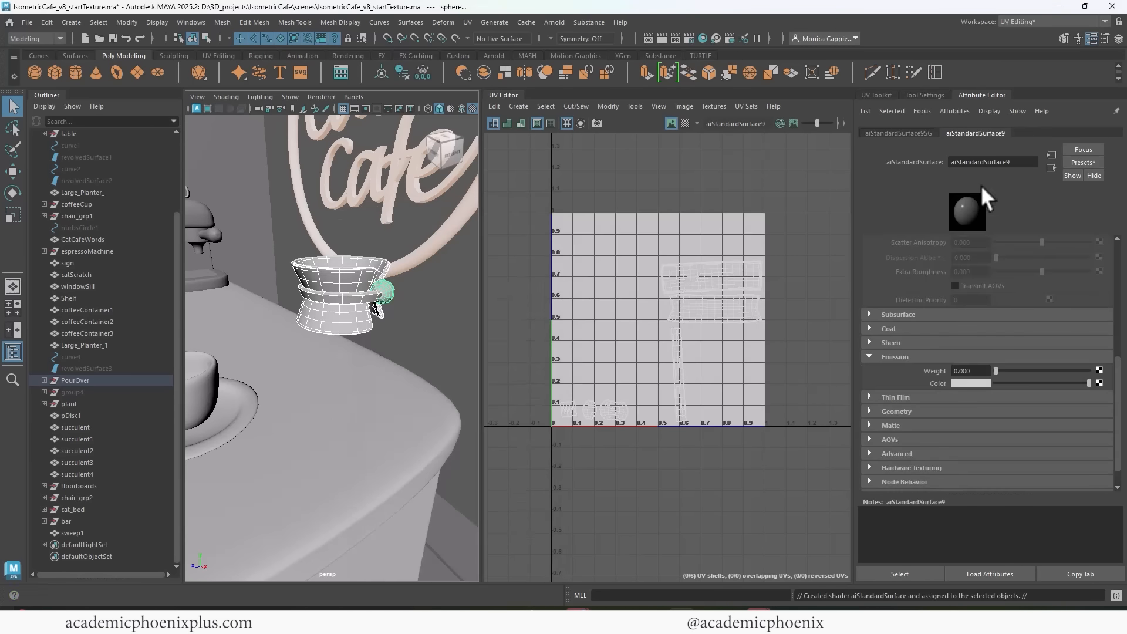
pyautogui.moveTo(1009, 164); pyautogui.dragTo(909, 162)
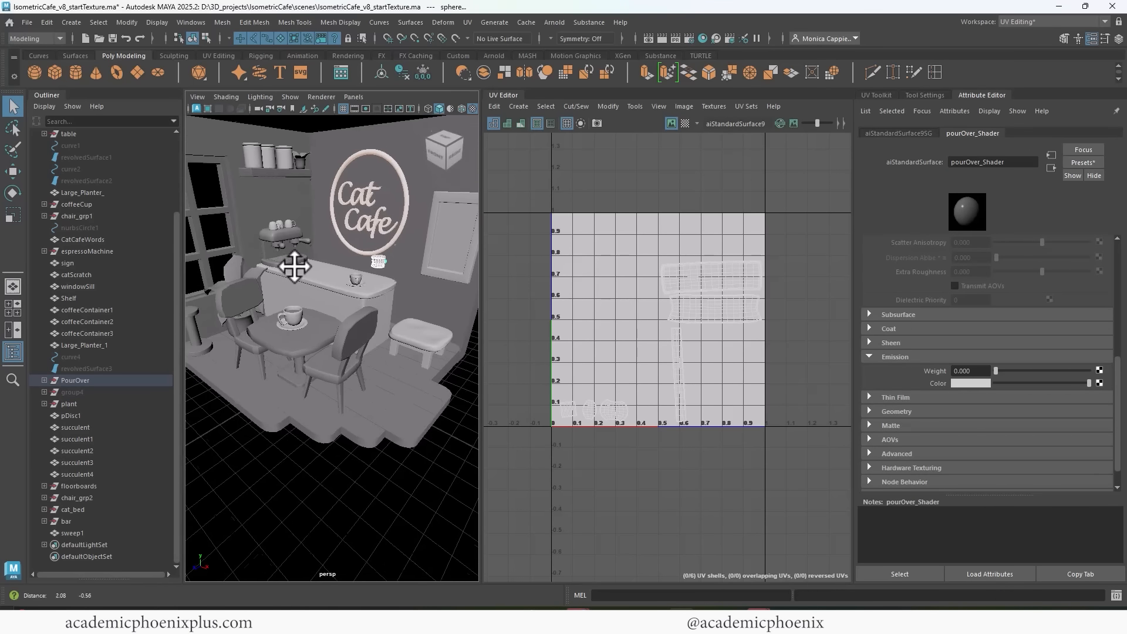
# Select the entire chair group chair_grp1 beside the table.
pyautogui.keyDown('alt'); pyautogui.moveTo(294, 267); pyautogui.dragTo(351, 281, button='right'); pyautogui.keyUp('alt')
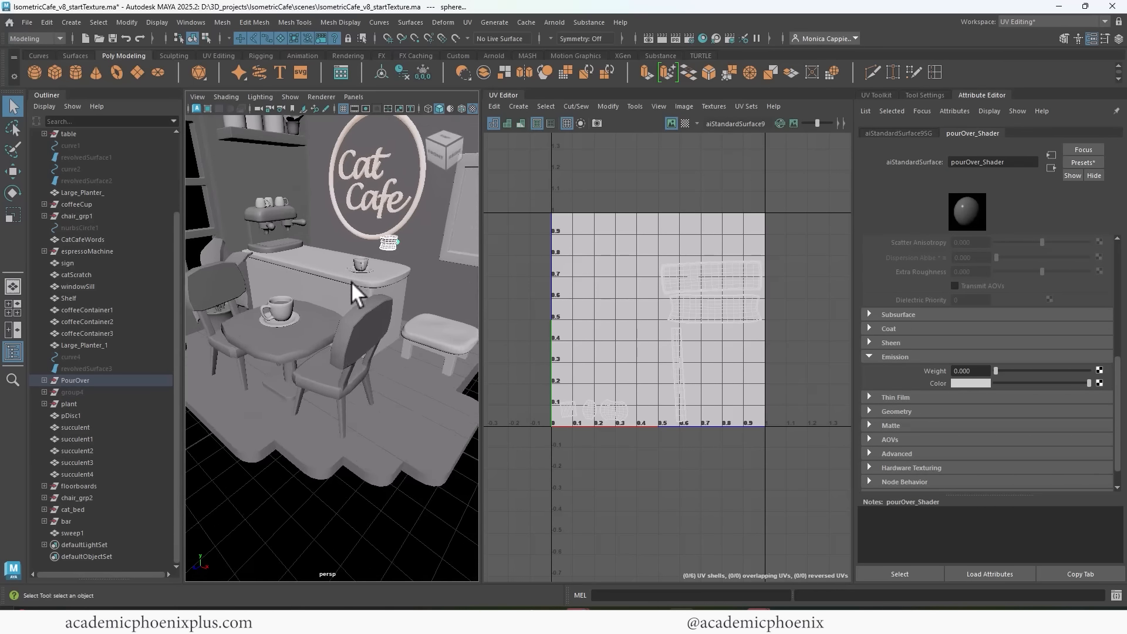
pyautogui.keyDown('alt'); pyautogui.moveTo(351, 281); pyautogui.dragTo(399, 281, button='middle'); pyautogui.keyUp('alt')
pyautogui.click(429, 341)
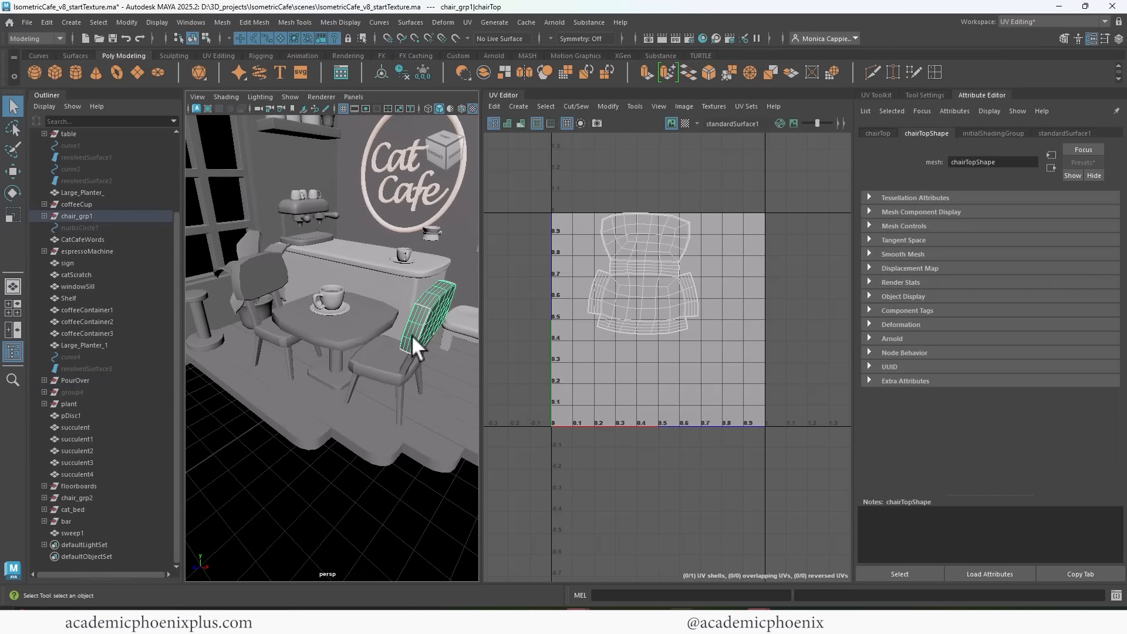
pyautogui.press('Up')
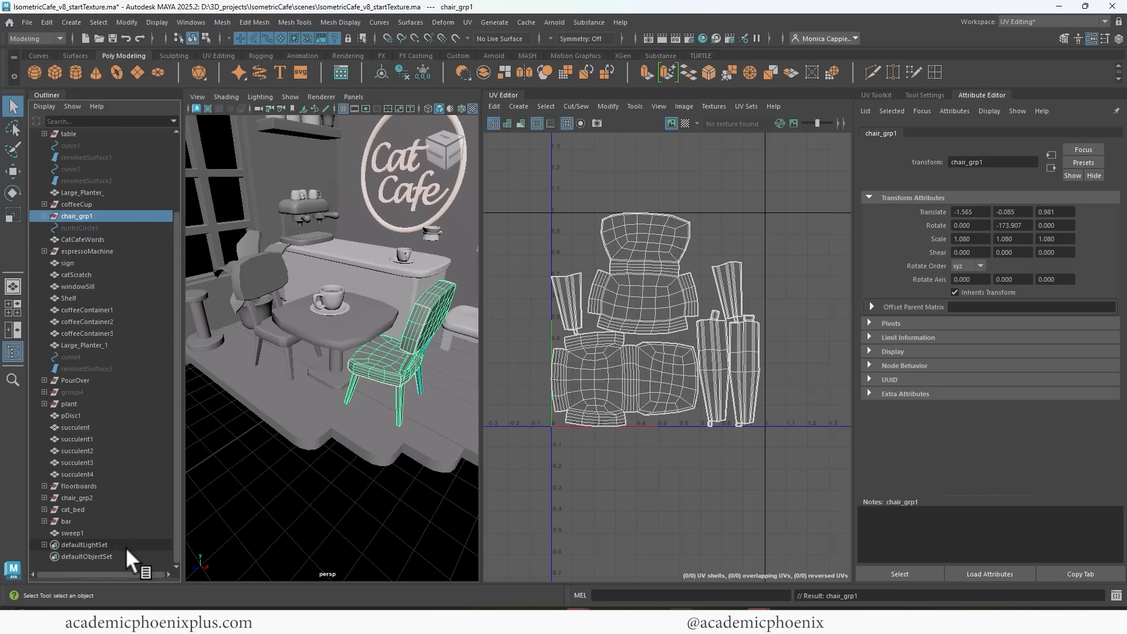
# Add chair_grp2 to the selection and assign a new aiStandardSurface material to both chair groups.
pyautogui.keyDown('ctrl'); pyautogui.click(124, 497); pyautogui.keyUp('ctrl')
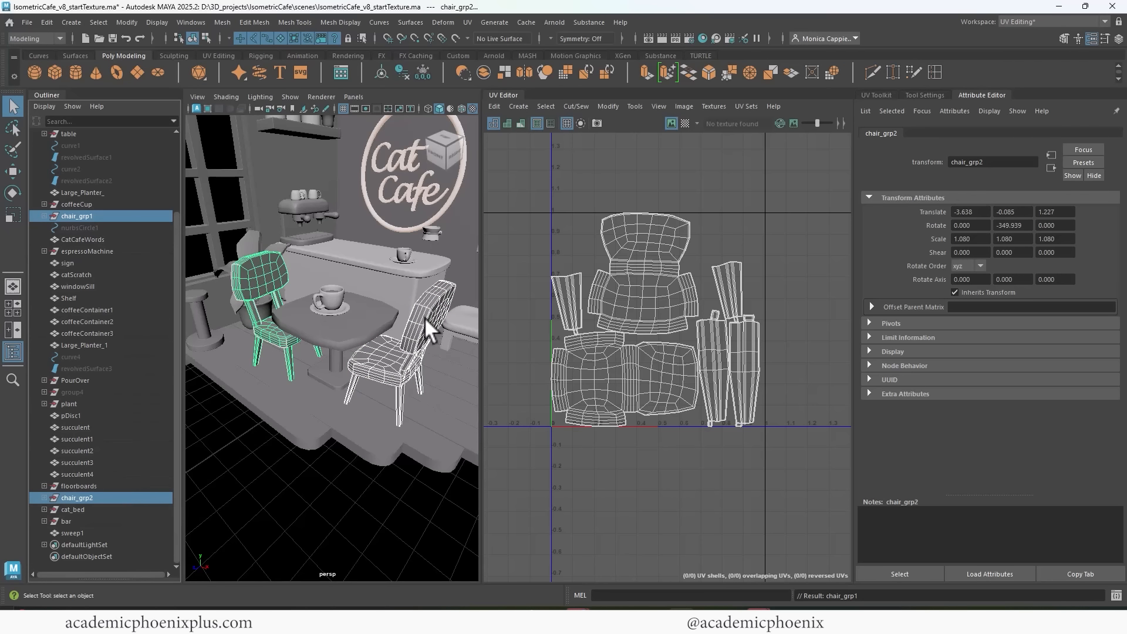
pyautogui.moveTo(425, 317); pyautogui.dragTo(446, 600, button='right')
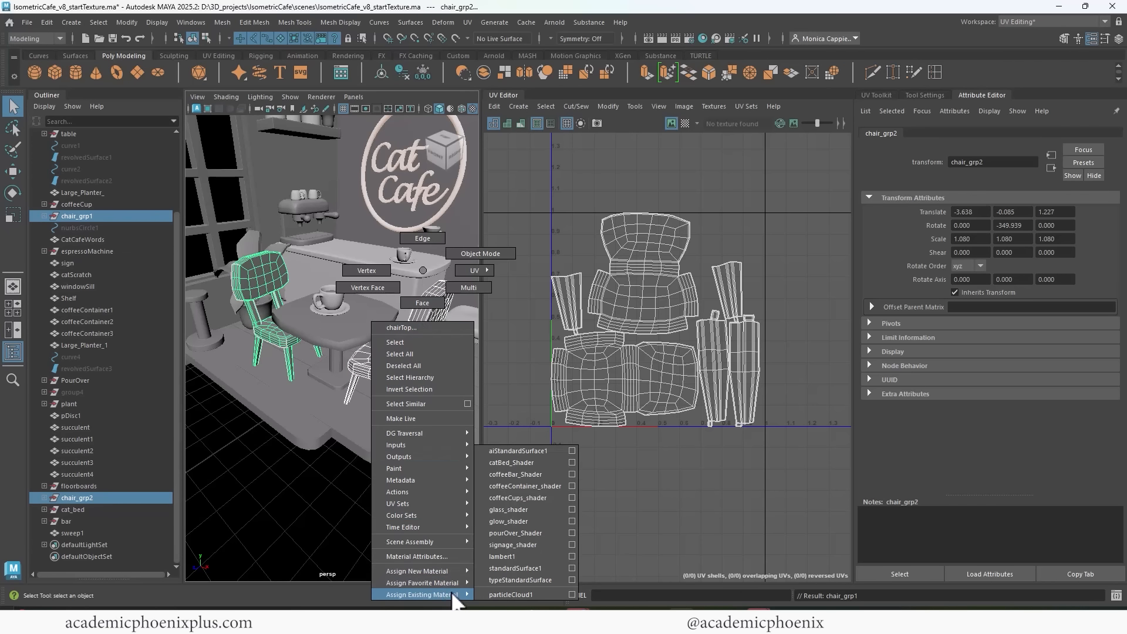
pyautogui.moveTo(462, 571)
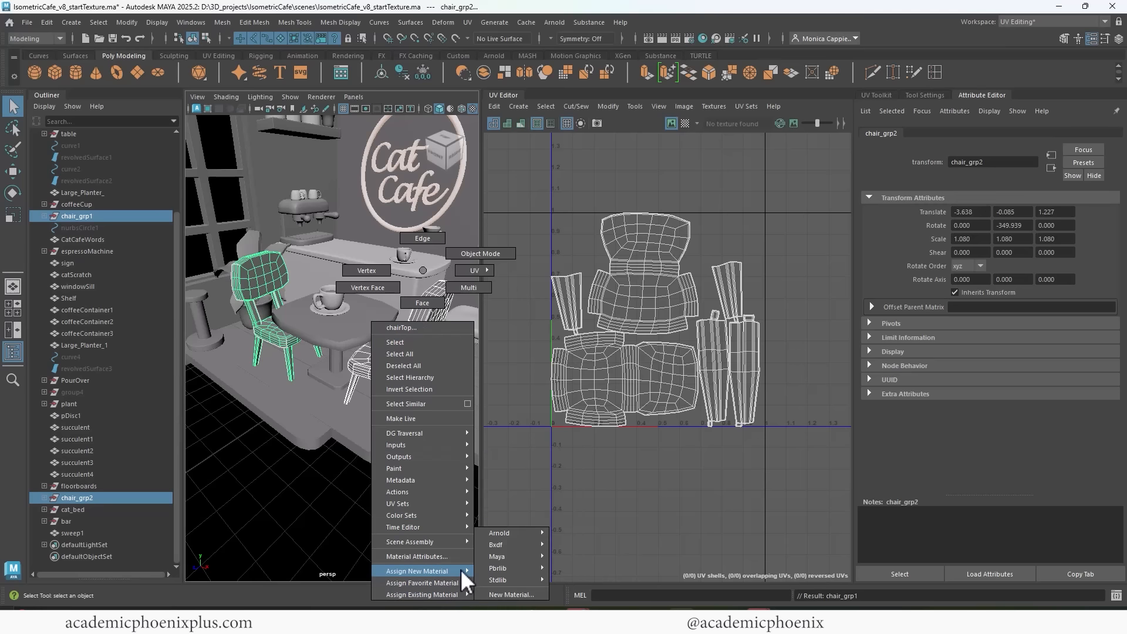
pyautogui.click(514, 595)
pyautogui.click(407, 307)
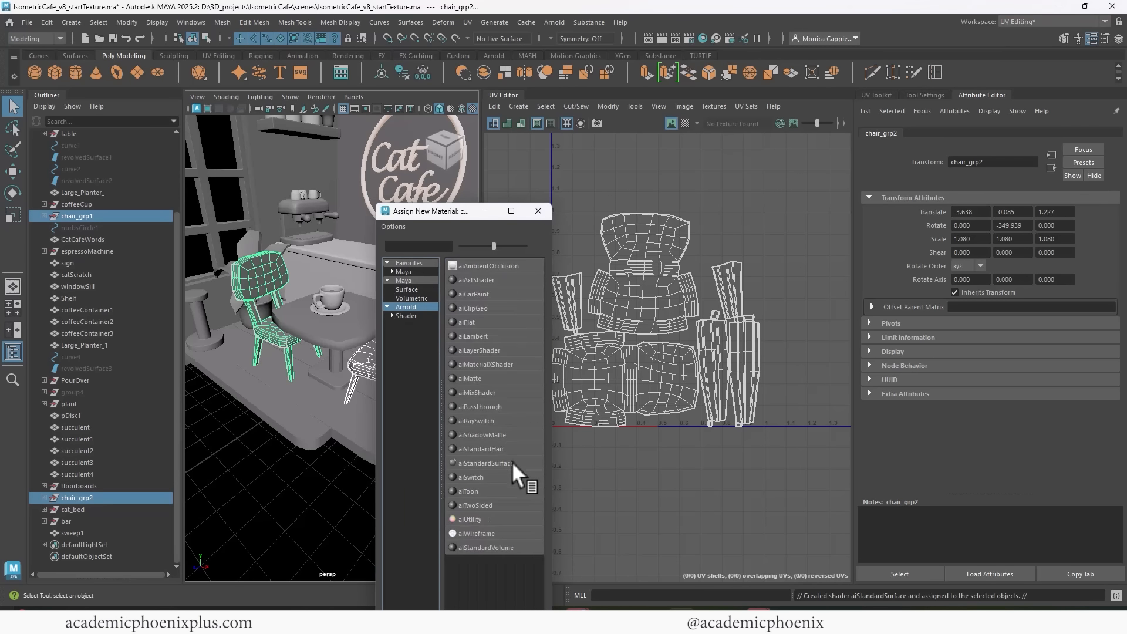
pyautogui.click(511, 462)
# Rename the chairs' new material chair_shader.
pyautogui.click(1013, 162)
pyautogui.doubleClick(1013, 162)
pyautogui.write('chair_S')
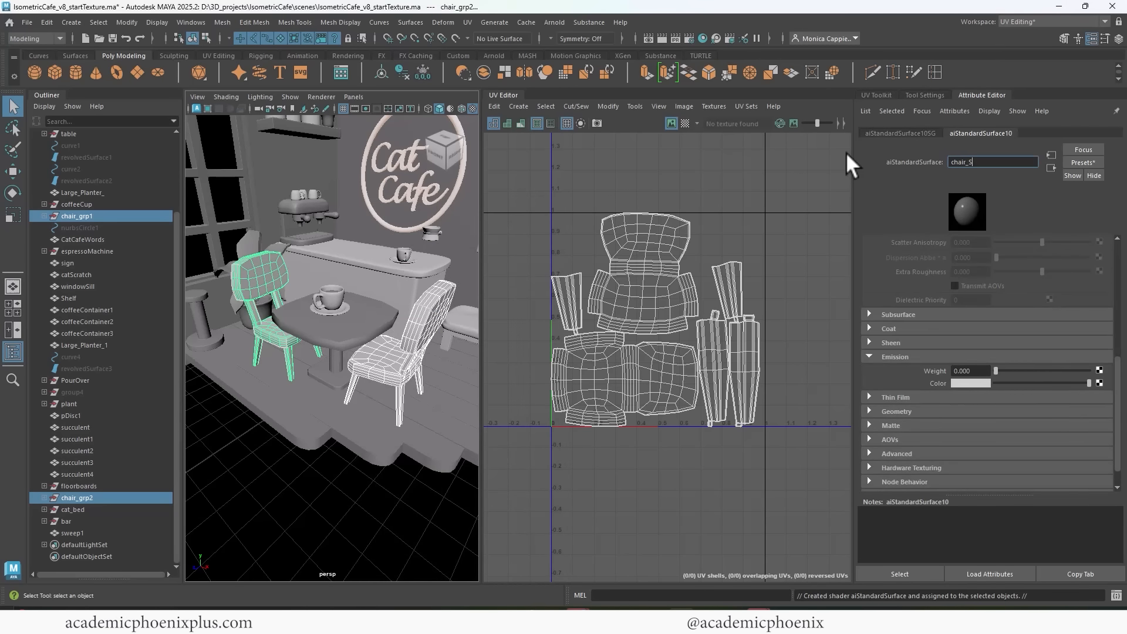
pyautogui.press('BackSpace')
pyautogui.write('shader')
pyautogui.press('Return')
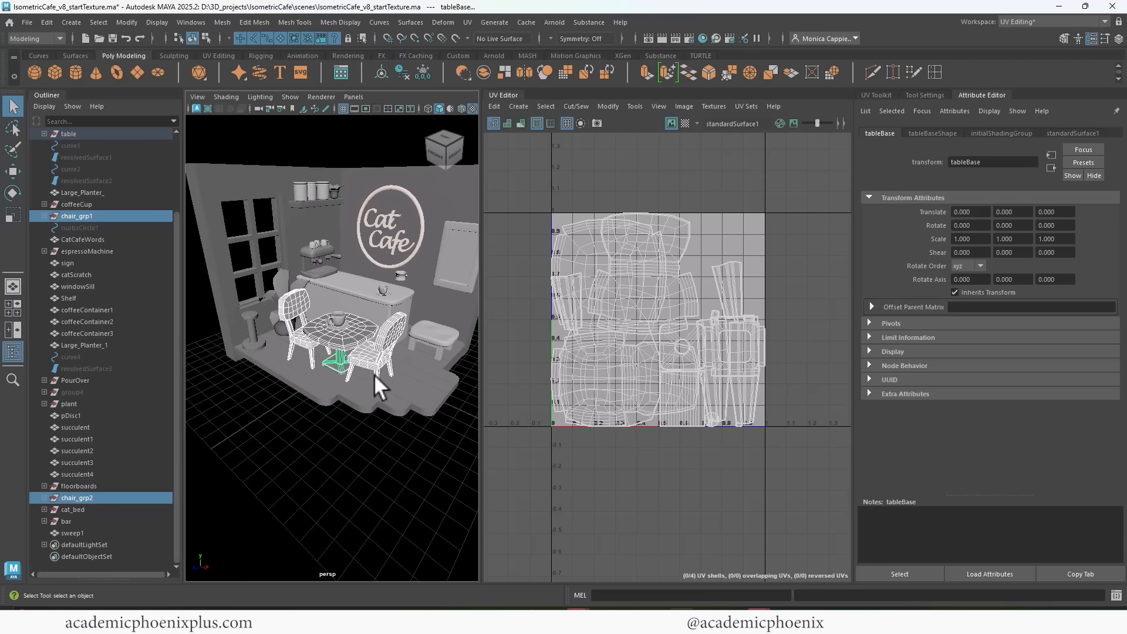
# Assign the existing catBed_Shader to the cat scratching post, bed cushion and bed stand, and rename the material catBedScratcher_Shader.
pyautogui.scroll(5, 368, 378)
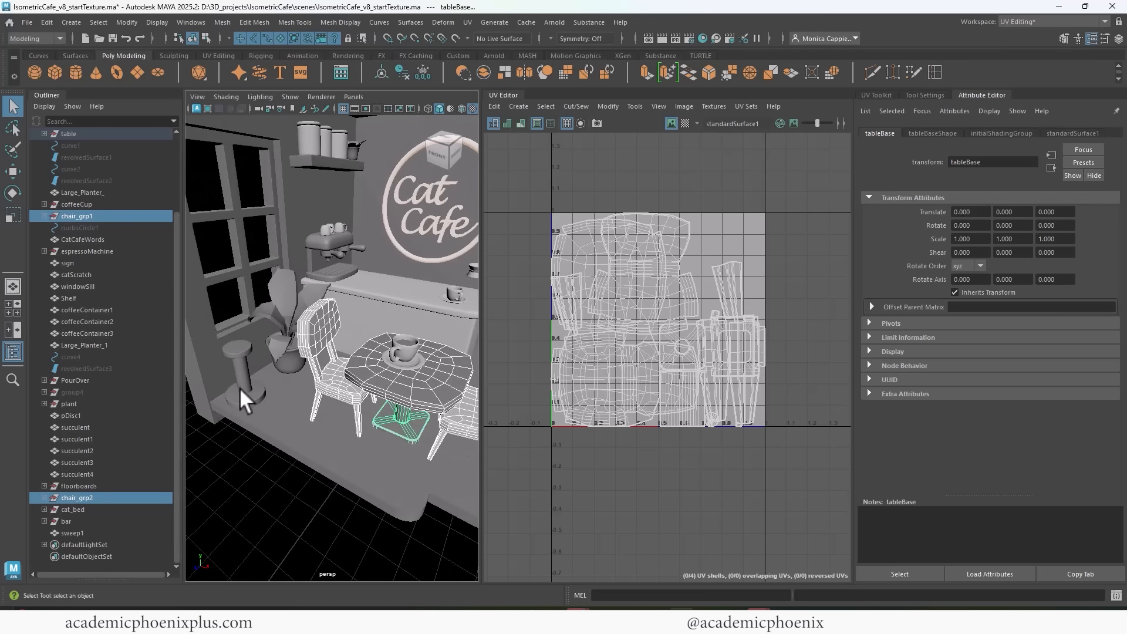
pyautogui.click(239, 387)
pyautogui.scroll(-5, 397, 332)
pyautogui.keyDown('alt'); pyautogui.moveTo(397, 332); pyautogui.dragTo(252, 298, button='middle'); pyautogui.keyUp('alt')
pyautogui.click(360, 337)
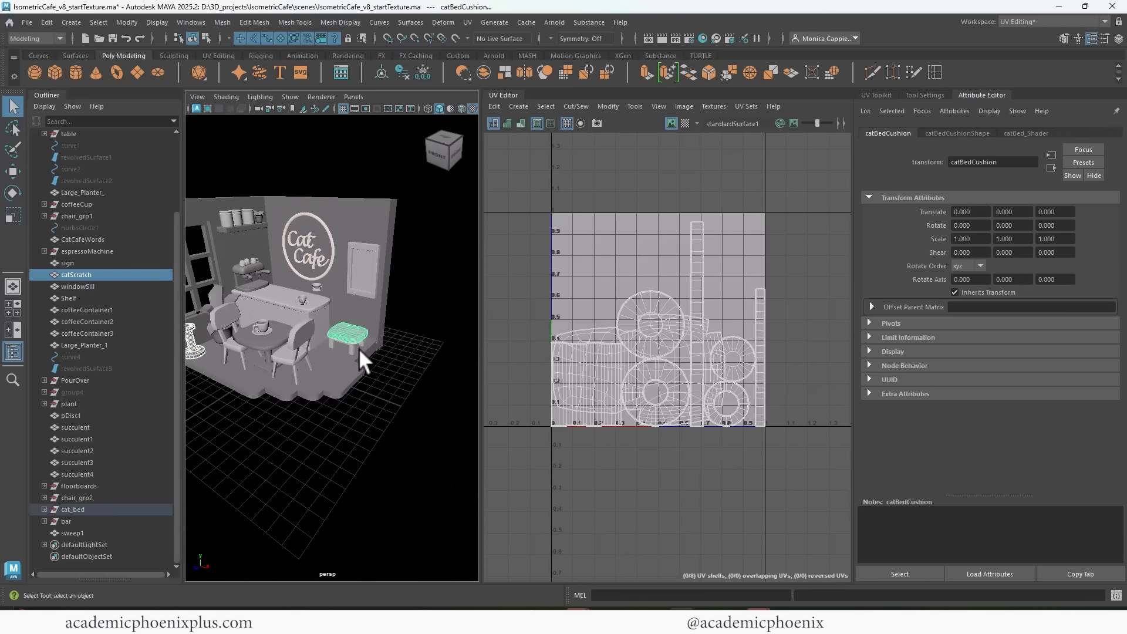
pyautogui.scroll(-3, 525, 338)
pyautogui.keyDown('alt'); pyautogui.moveTo(330, 334); pyautogui.dragTo(345, 332, button='middle'); pyautogui.keyUp('alt')
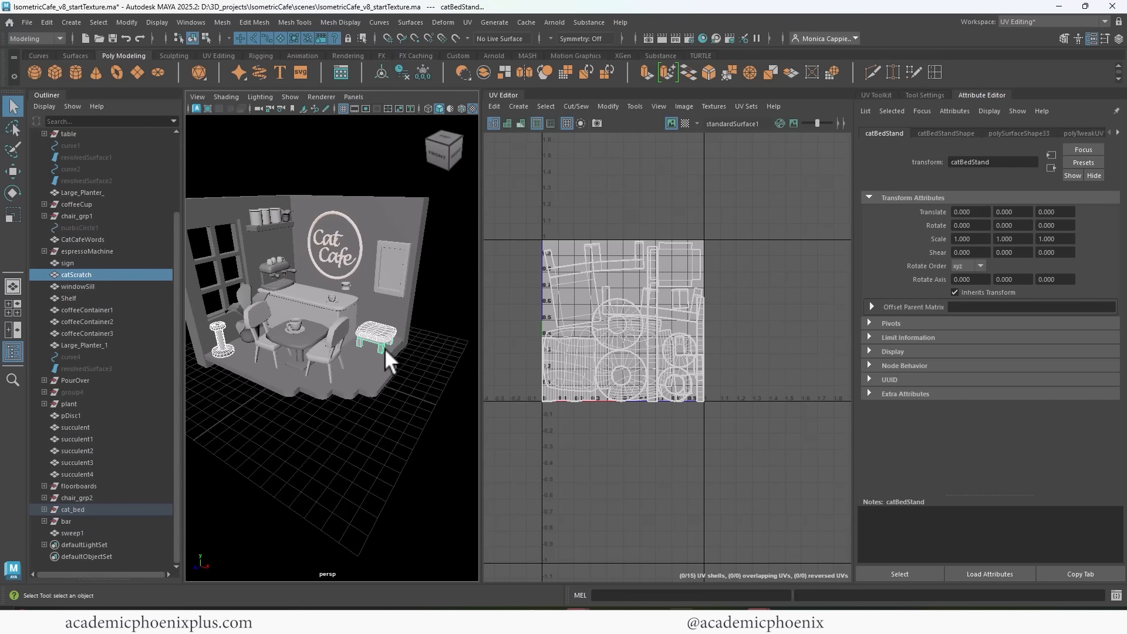
pyautogui.moveTo(221, 340); pyautogui.dragTo(333, 449, button='right')
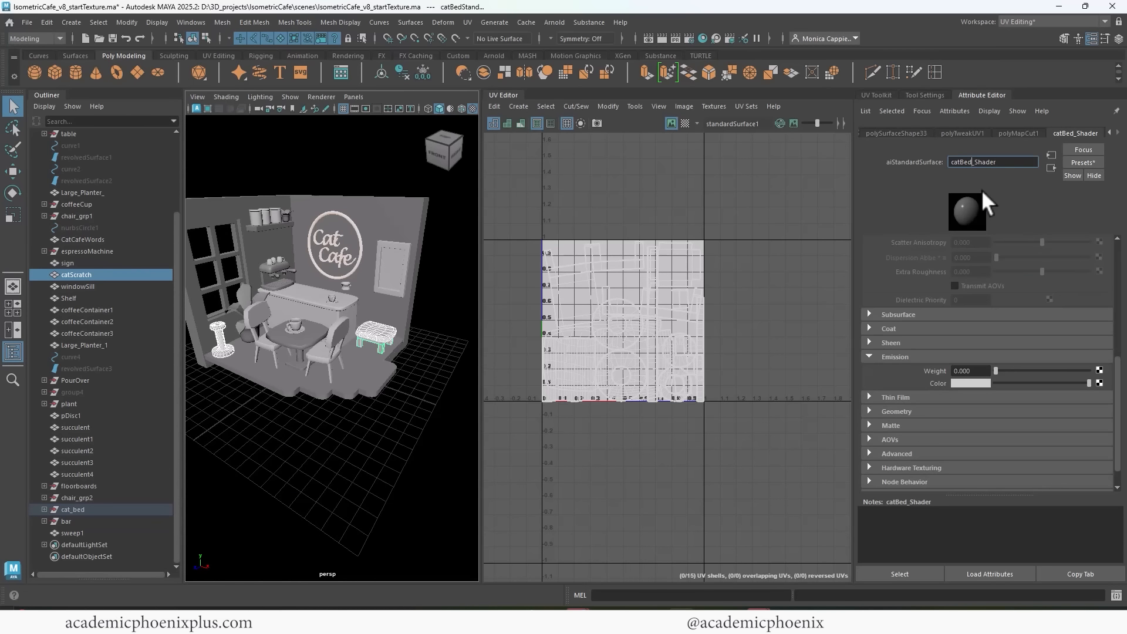
# Hide the texture image in the UV view, set the cat furniture's texel density to 359.1618 and lay out its UV shells.
pyautogui.click(883, 96)
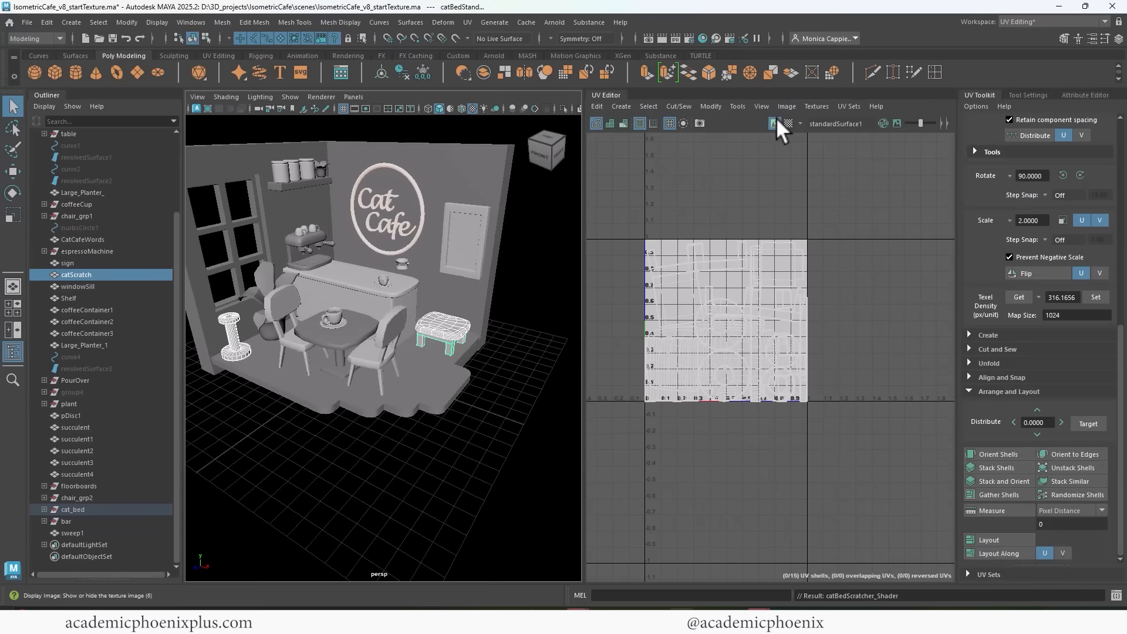
pyautogui.hotkey('ctrl', 'z')
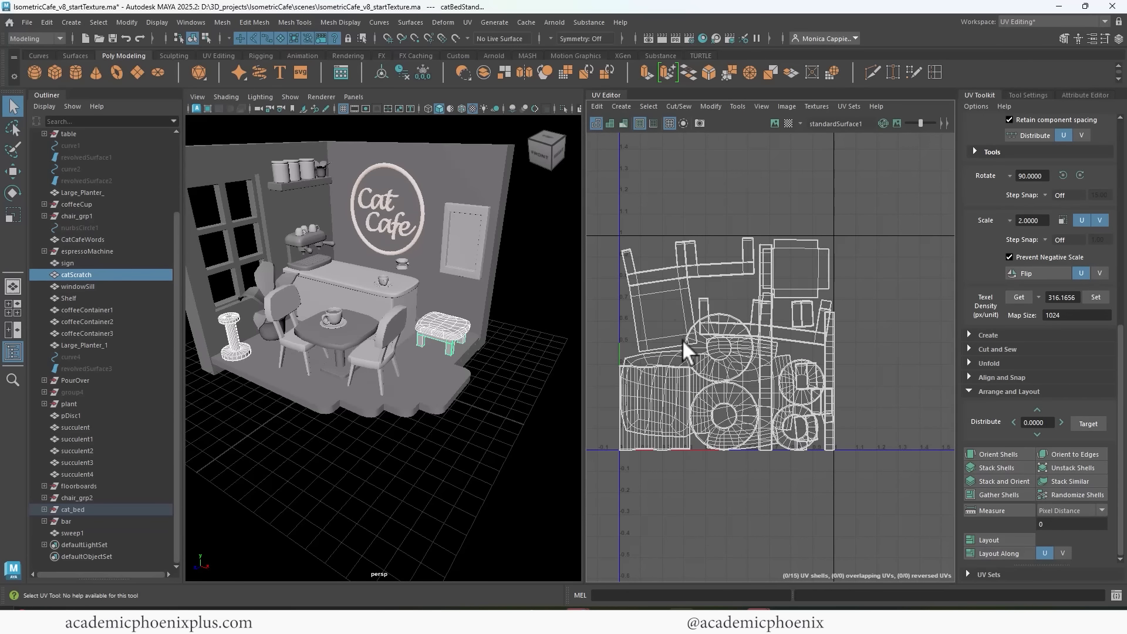
pyautogui.click(1019, 296)
pyautogui.click(1095, 297)
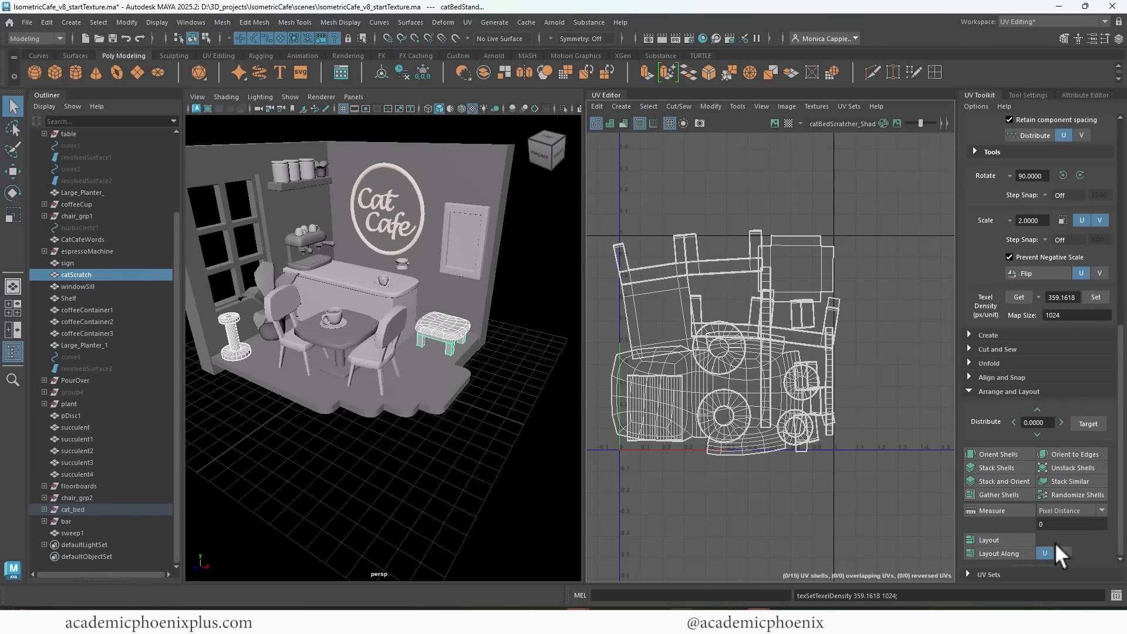
pyautogui.click(998, 536)
# Select all UV shells of the cat bed and scratching post and scale them down slightly within the 0–1 tile.
pyautogui.scroll(4, 735, 249)
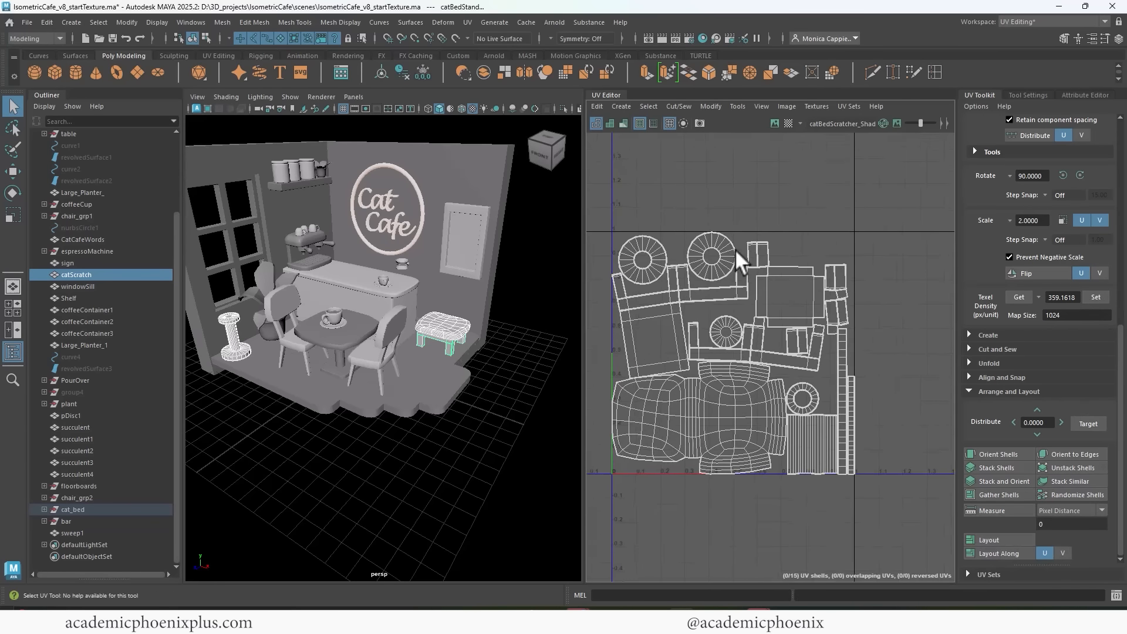
pyautogui.keyDown('alt'); pyautogui.moveTo(742, 258); pyautogui.dragTo(765, 209, button='middle'); pyautogui.keyUp('alt')
pyautogui.scroll(3, 790, 243)
pyautogui.scroll(-1, 787, 249)
pyautogui.scroll(-2, 785, 247)
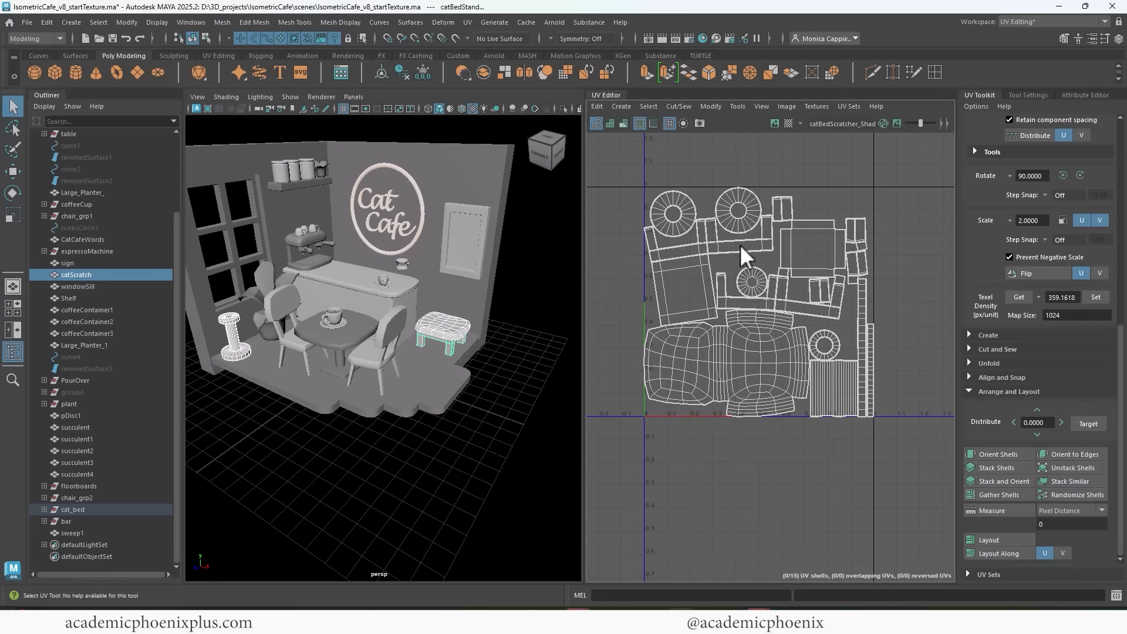
pyautogui.moveTo(741, 245); pyautogui.dragTo(724, 259, button='right')
pyautogui.moveTo(702, 223); pyautogui.dragTo(917, 456)
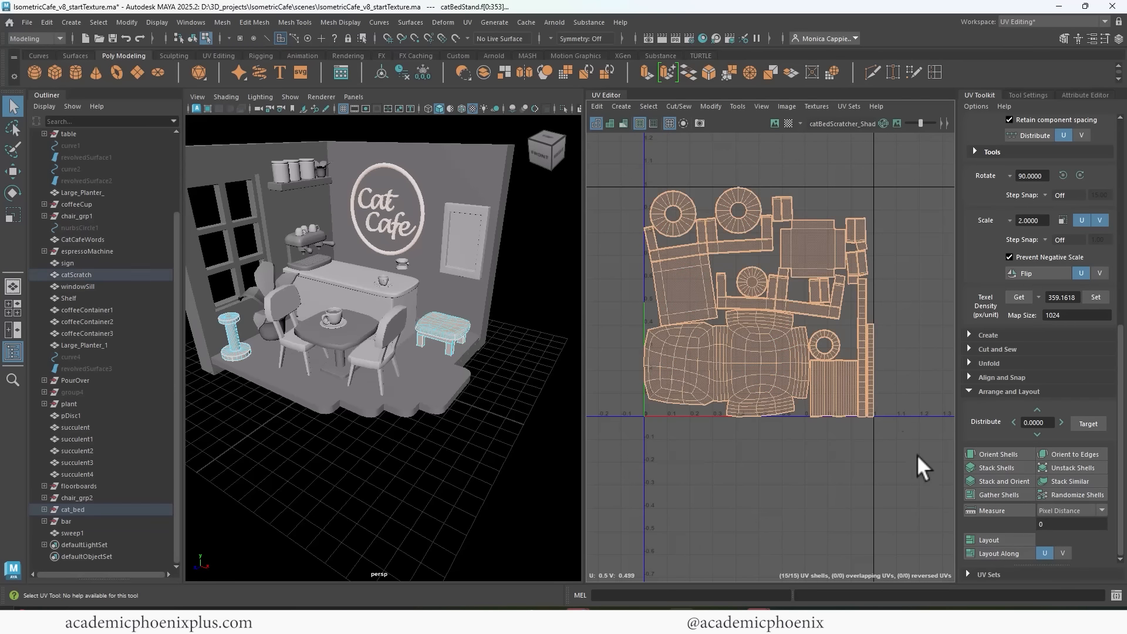
pyautogui.press('r')
pyautogui.moveTo(756, 299); pyautogui.dragTo(752, 299)
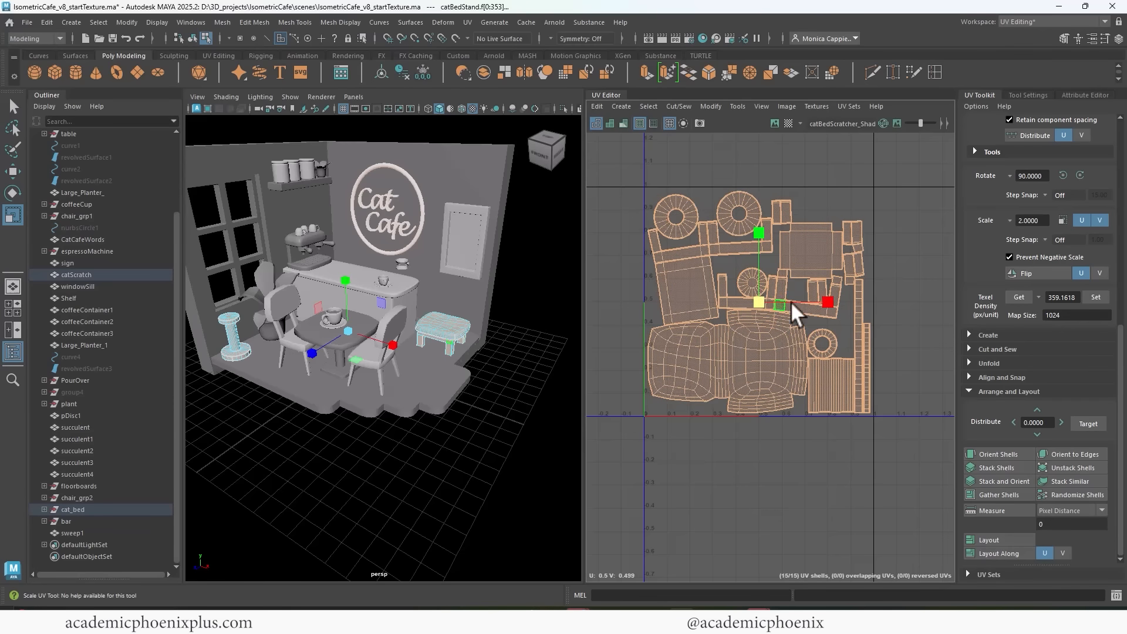
# Nudge the scratching post's solid round UV shell away from its neighbours and slightly shrink the bracket-shaped bed stand shell beside it.
pyautogui.scroll(4, 805, 305)
pyautogui.moveTo(810, 306)
pyautogui.keyDown('alt'); pyautogui.mouseDown(button='middle')
pyautogui.moveTo(815, 244)
pyautogui.moveTo(810, 272)
pyautogui.moveTo(830, 309)
pyautogui.mouseUp(button='middle'); pyautogui.keyUp('alt')
pyautogui.click(837, 297)
pyautogui.press('w')
pyautogui.click(748, 257)
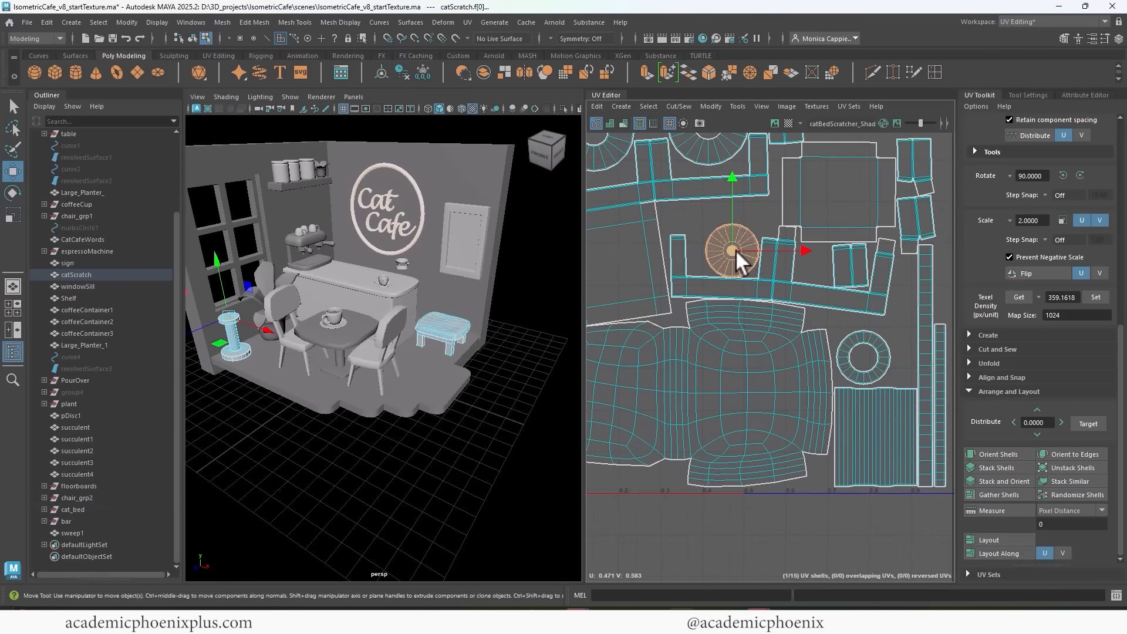
pyautogui.click(782, 293)
pyautogui.doubleClick(788, 291)
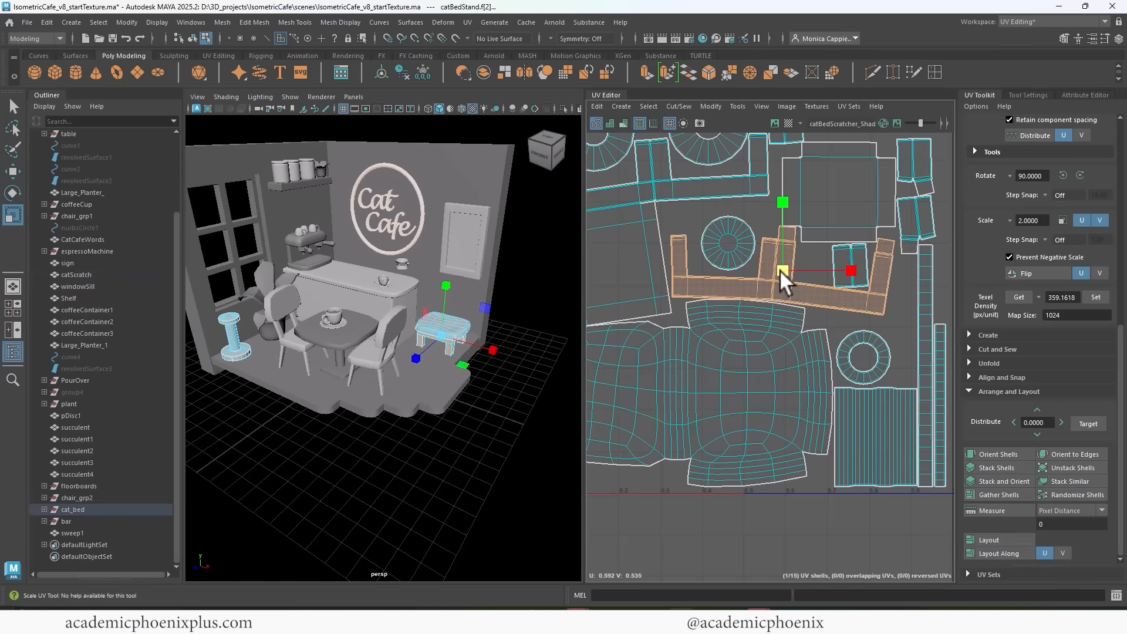
pyautogui.press('r')
# Move the small two-strip bed stand shell up slightly inside the bracket-shaped shell to even out its spacing.
pyautogui.doubleClick(861, 257)
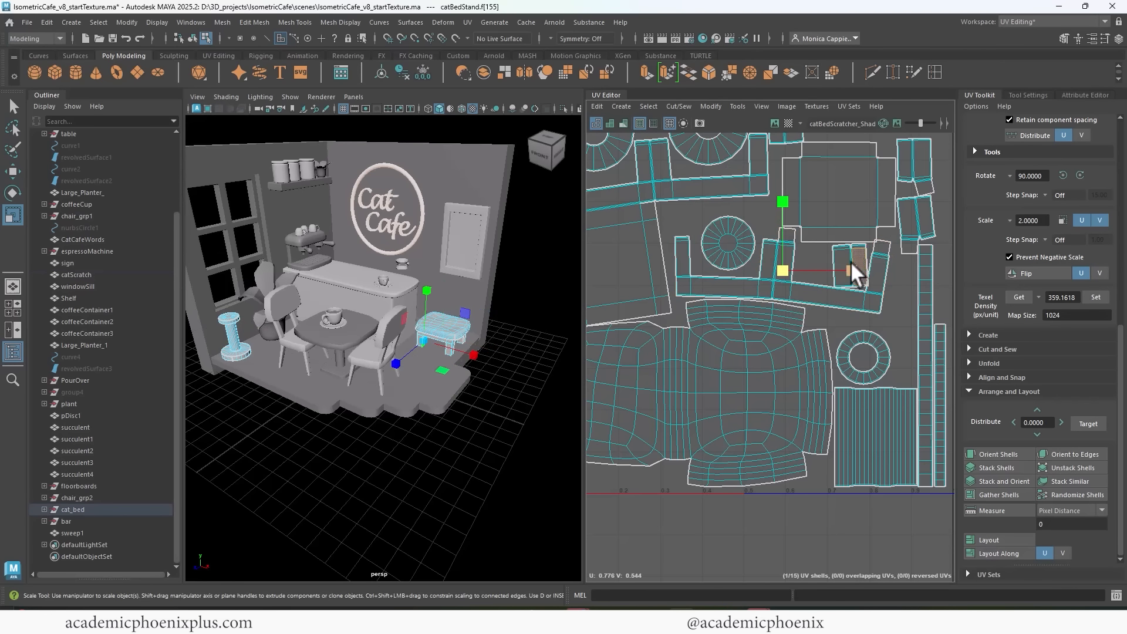
pyautogui.press('w')
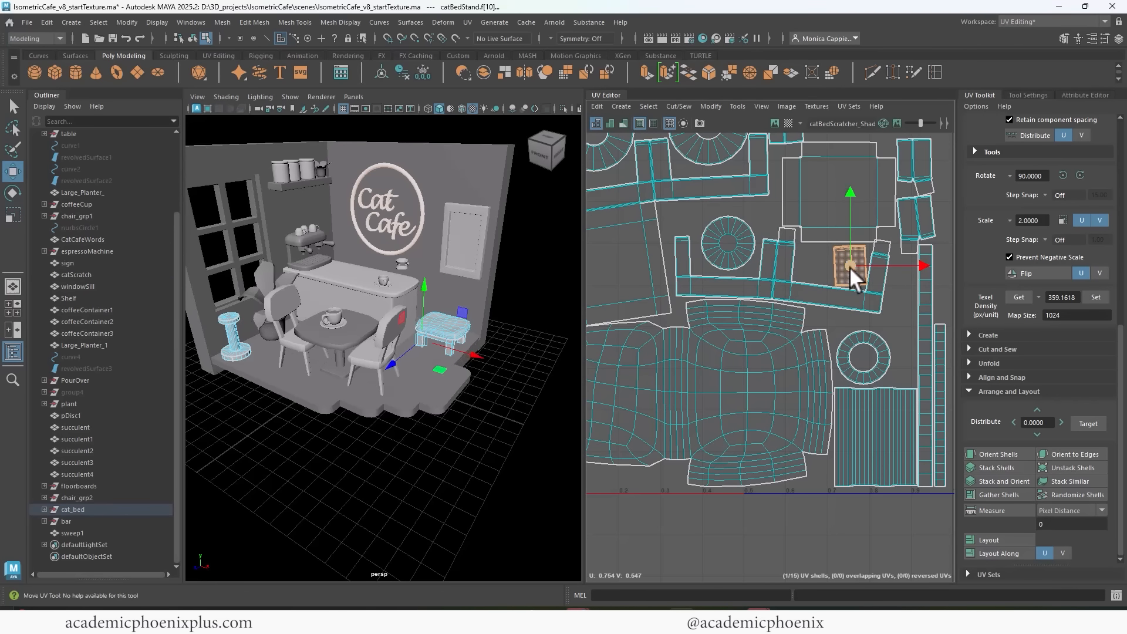
pyautogui.moveTo(849, 266); pyautogui.dragTo(847, 260)
# Nudge the small two-strip shell near the tile's upper edge and the scratching post's first ring shell upward for more padding.
pyautogui.scroll(-3, 900, 226)
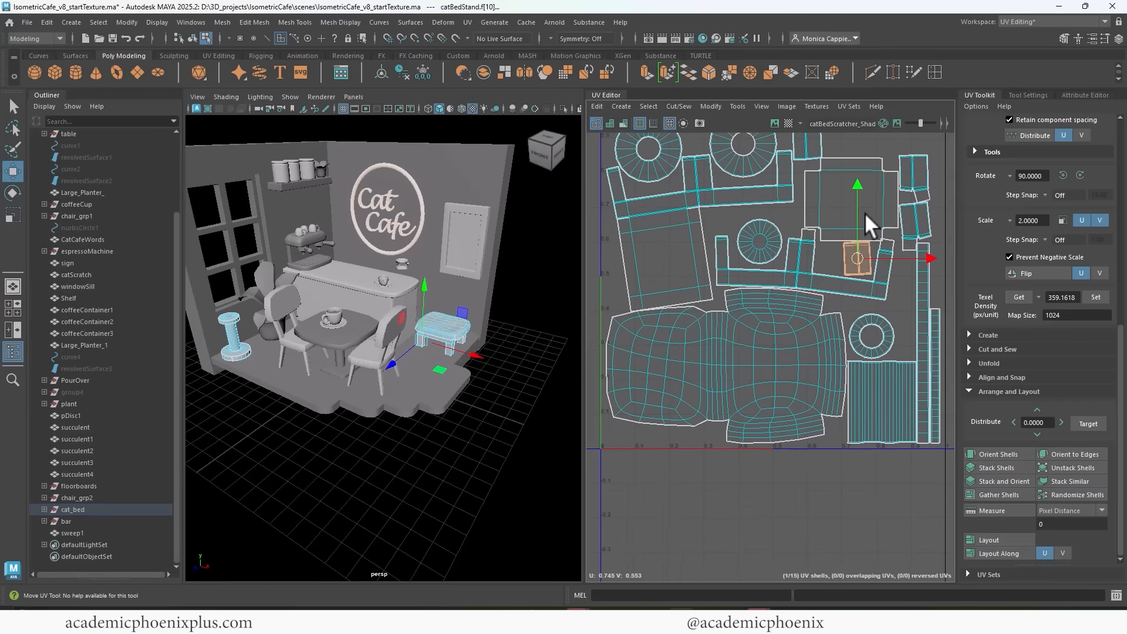
pyautogui.keyDown('alt'); pyautogui.moveTo(864, 213); pyautogui.dragTo(836, 246, button='middle'); pyautogui.keyUp('alt')
pyautogui.keyDown('alt'); pyautogui.moveTo(826, 172); pyautogui.dragTo(920, 166, button='right'); pyautogui.keyUp('alt')
pyautogui.keyDown('alt'); pyautogui.moveTo(920, 166); pyautogui.dragTo(982, 205, button='middle'); pyautogui.keyUp('alt')
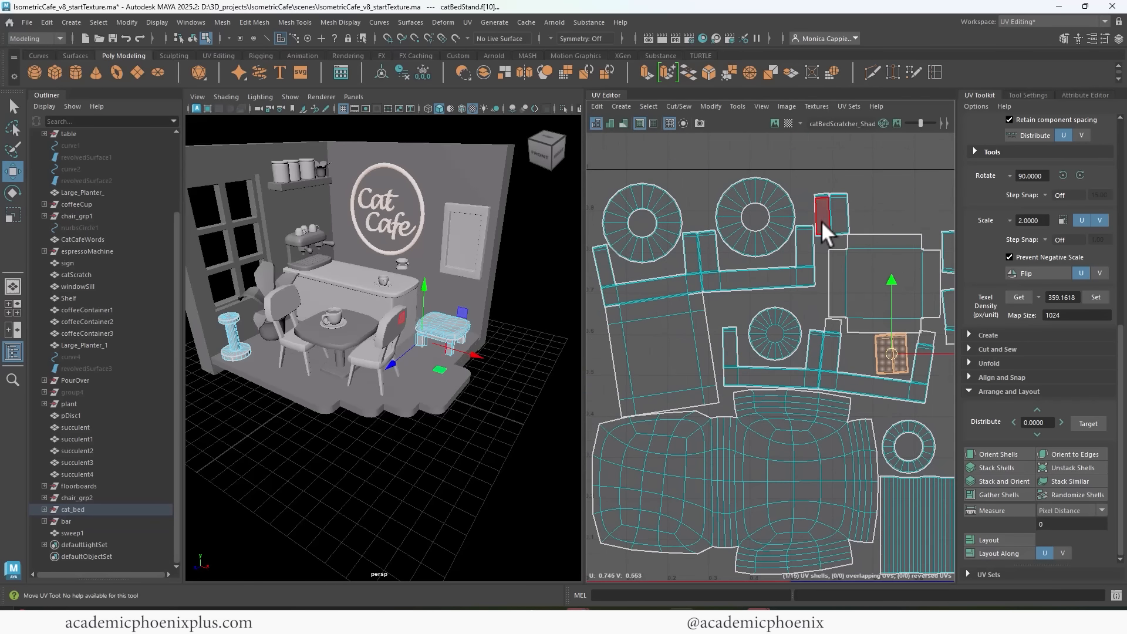
pyautogui.doubleClick(822, 221)
pyautogui.moveTo(826, 209); pyautogui.dragTo(826, 206)
pyautogui.keyDown('alt'); pyautogui.moveTo(779, 223); pyautogui.dragTo(804, 222, button='middle'); pyautogui.keyUp('alt')
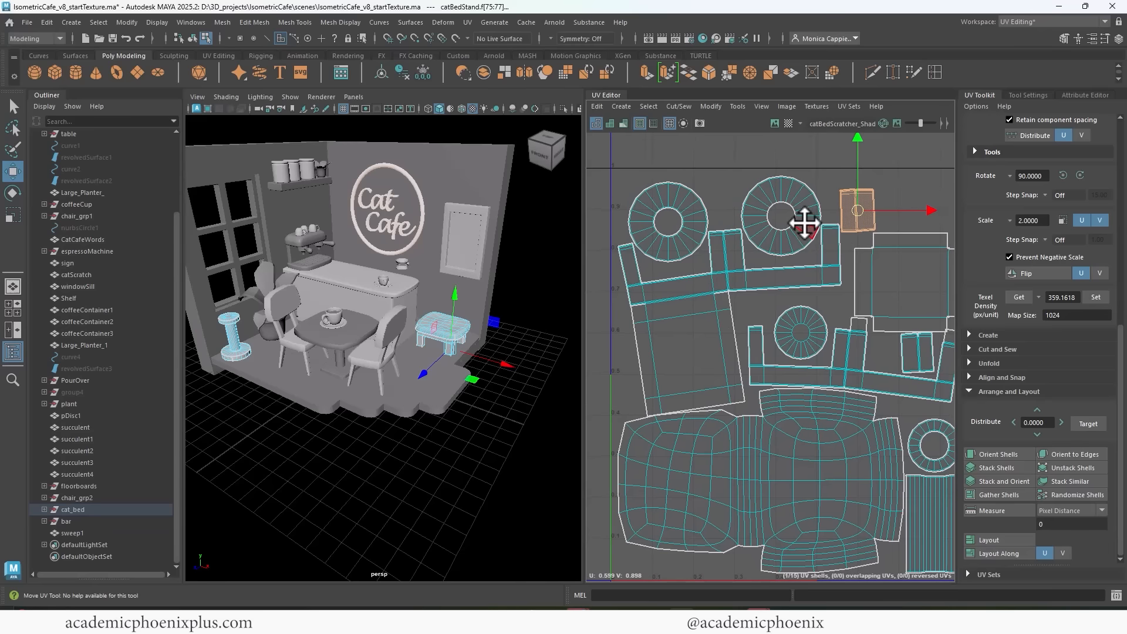
pyautogui.doubleClick(672, 238)
pyautogui.moveTo(668, 220); pyautogui.dragTo(666, 214)
# Rotate the tilted bed stand leg shell near the tile's right edge upright and adjust its spacing from the leg shell above.
pyautogui.keyDown('alt'); pyautogui.moveTo(894, 242); pyautogui.dragTo(751, 139, button='middle'); pyautogui.keyUp('alt')
pyautogui.scroll(5, 836, 146)
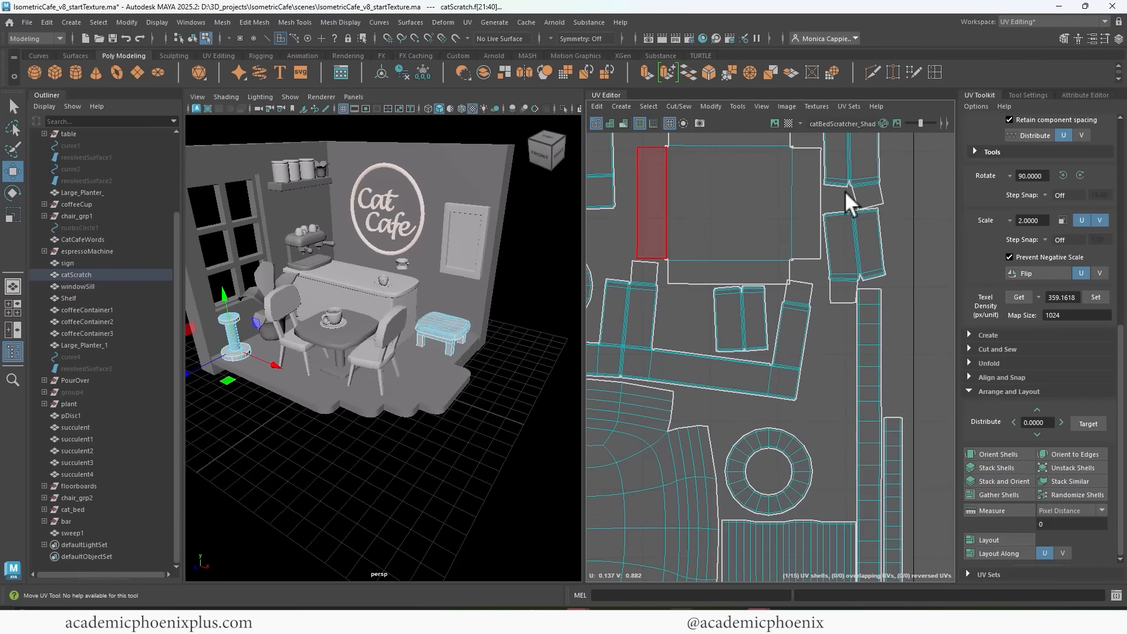
pyautogui.keyDown('alt'); pyautogui.moveTo(893, 247); pyautogui.dragTo(852, 247, button='middle'); pyautogui.keyUp('alt')
pyautogui.doubleClick(641, 375)
pyautogui.doubleClick(789, 276)
pyautogui.keyDown('alt'); pyautogui.moveTo(845, 226); pyautogui.dragTo(812, 231, button='right'); pyautogui.keyUp('alt')
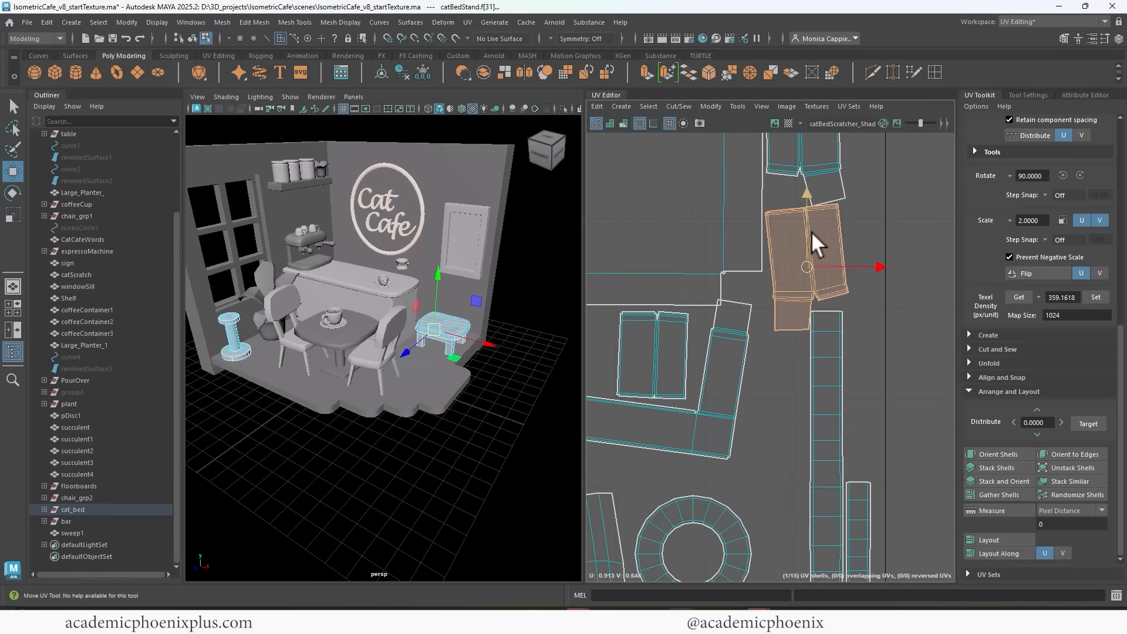
pyautogui.keyDown('alt'); pyautogui.moveTo(811, 231); pyautogui.dragTo(762, 293, button='middle'); pyautogui.keyUp('alt')
pyautogui.press('e')
pyautogui.moveTo(820, 300); pyautogui.dragTo(822, 293)
pyautogui.press('w')
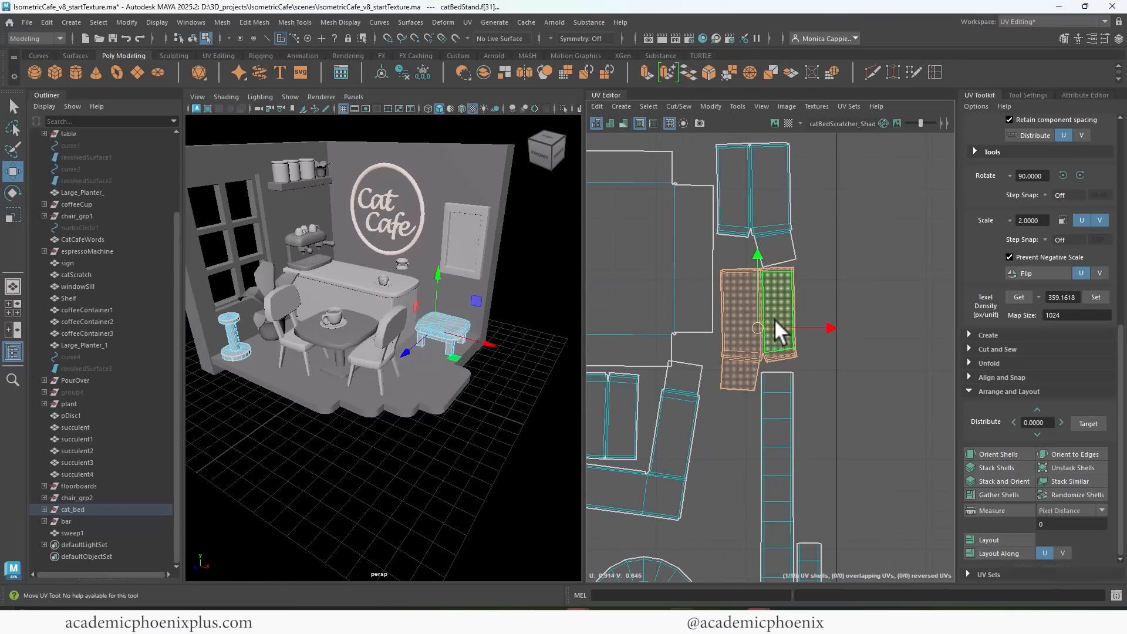
pyautogui.keyDown('alt'); pyautogui.moveTo(809, 243); pyautogui.dragTo(952, 318, button='middle'); pyautogui.keyUp('alt')
pyautogui.doubleClick(770, 256)
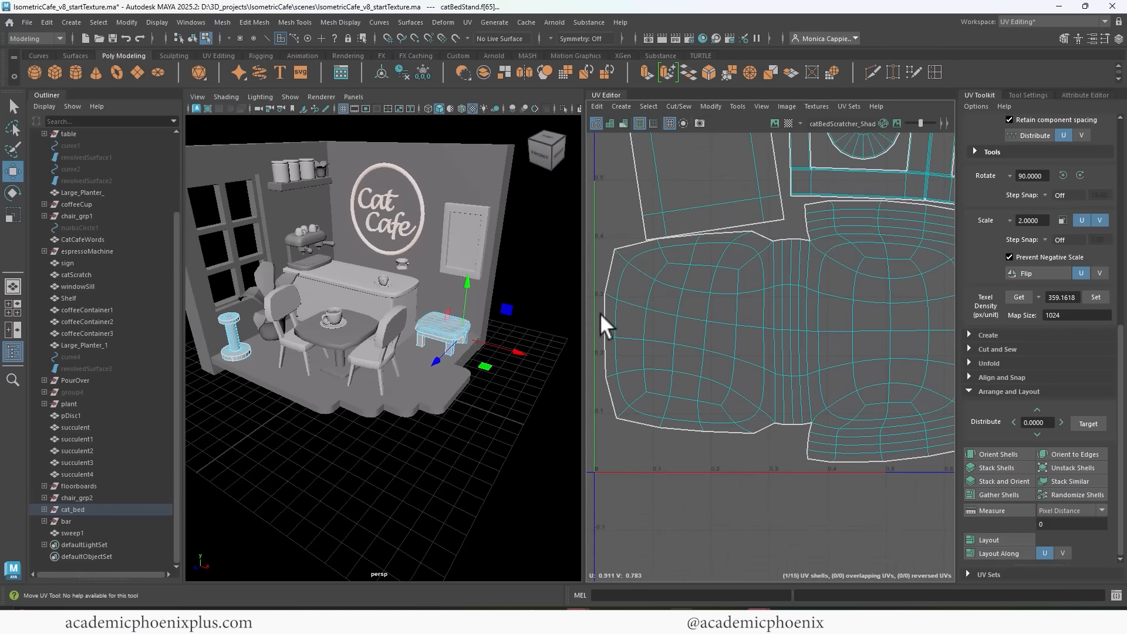
# Scale the bed stand's largest UV shell down slightly and adjust its position between the neighbouring shells.
pyautogui.scroll(-3, 759, 249)
pyautogui.keyDown('alt'); pyautogui.moveTo(759, 249); pyautogui.dragTo(716, 378, button='middle'); pyautogui.keyUp('alt')
pyautogui.doubleClick(702, 316)
pyautogui.press('r')
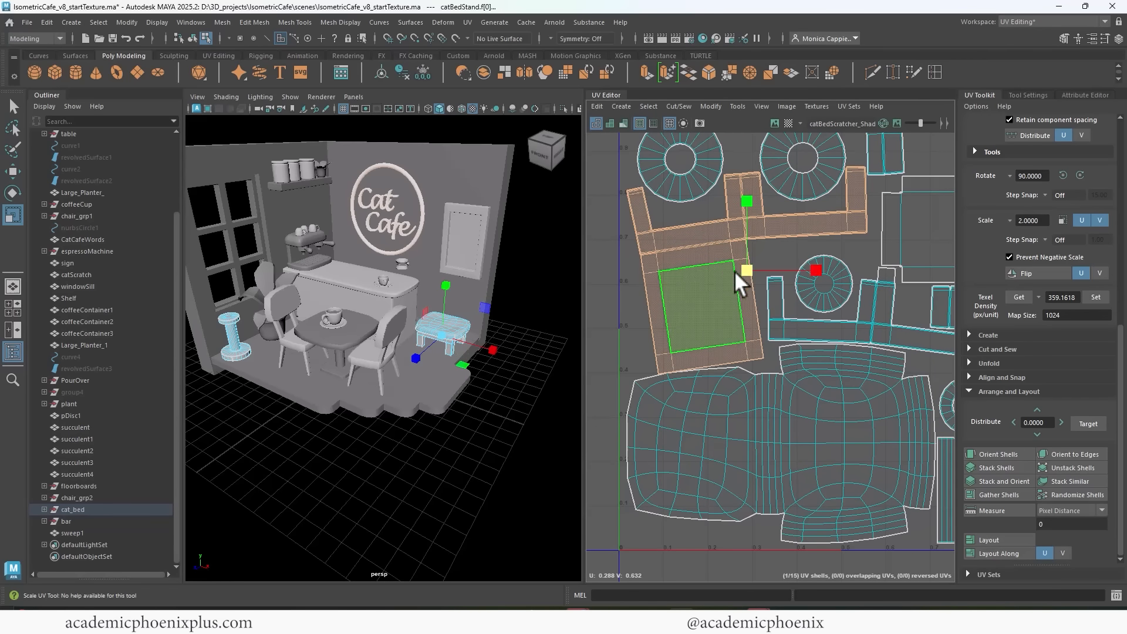
pyautogui.press('w')
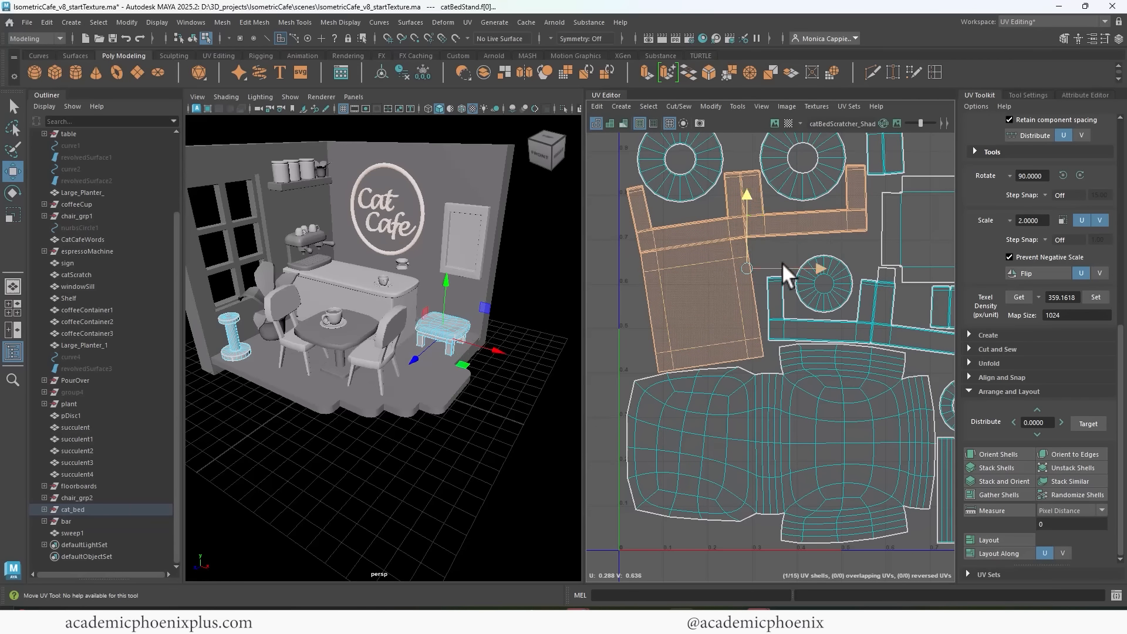
# Move the bed cushion's UV shell down slightly to separate it from the bed stand shells.
pyautogui.scroll(-3, 781, 261)
pyautogui.doubleClick(777, 326)
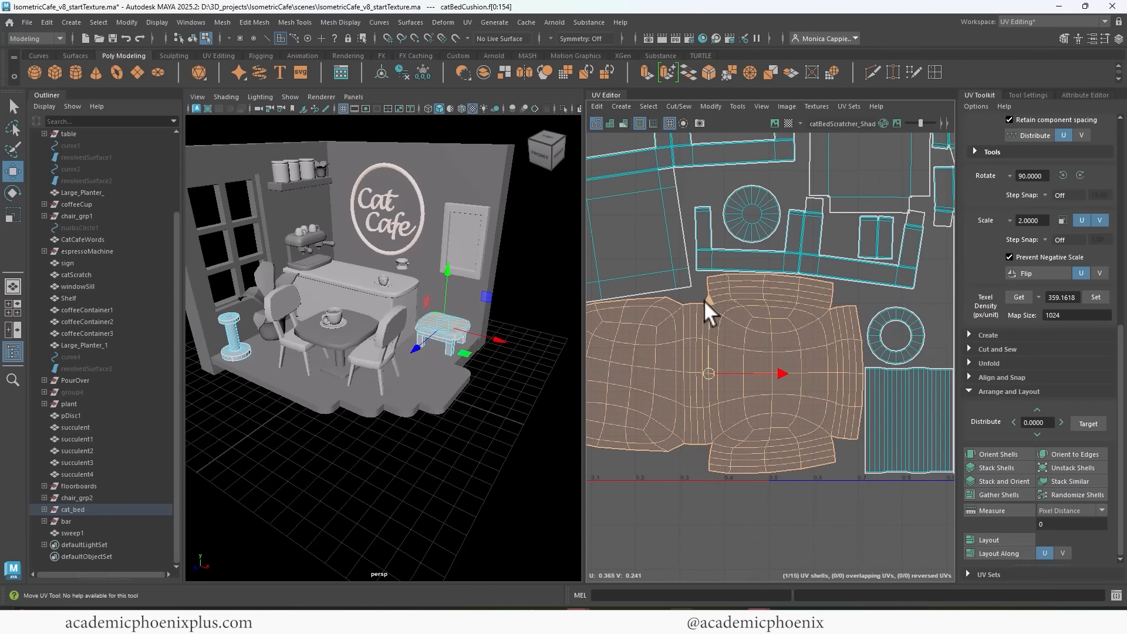
pyautogui.keyDown('alt'); pyautogui.moveTo(764, 265); pyautogui.dragTo(828, 340, button='middle'); pyautogui.keyUp('alt')
pyautogui.scroll(-2, 828, 341)
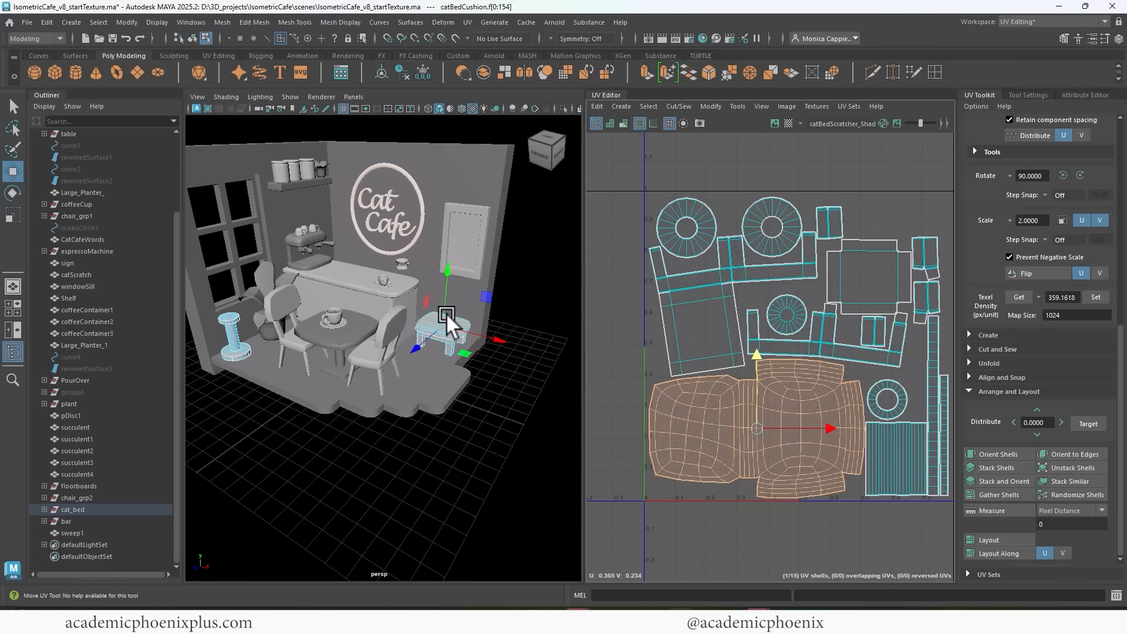
# Show the UVs of the table top and table base together and scale the table top's large shell down slightly.
pyautogui.press('F8')
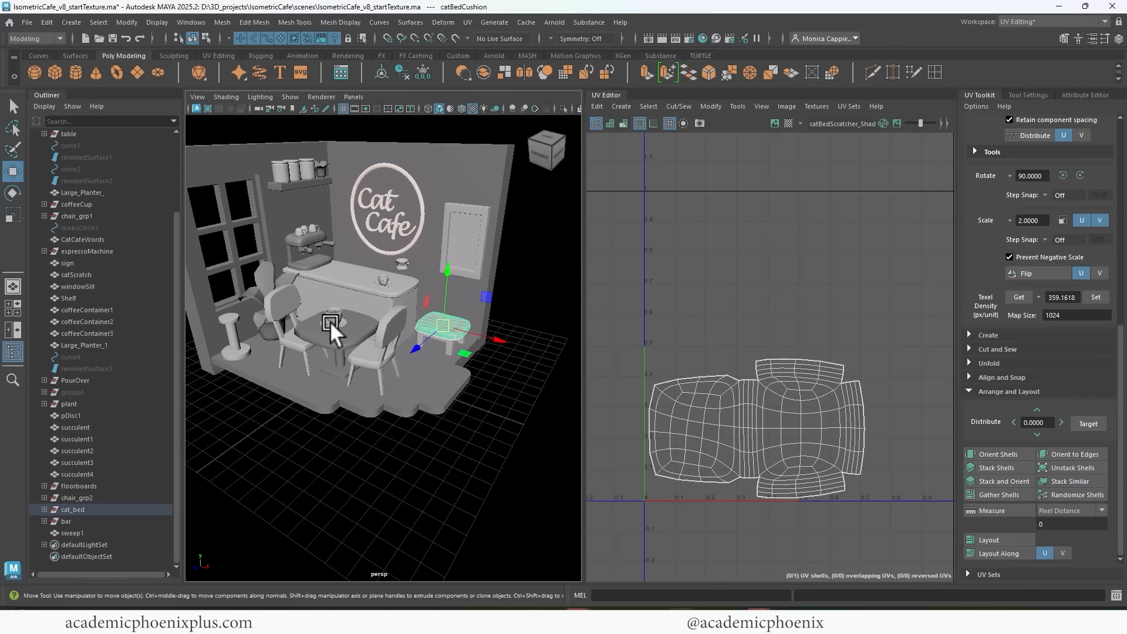
pyautogui.keyDown('alt'); pyautogui.moveTo(395, 327); pyautogui.dragTo(451, 318, button='middle'); pyautogui.keyUp('alt')
pyautogui.click(386, 332)
pyautogui.keyDown('shift'); pyautogui.click(388, 358); pyautogui.keyUp('shift')
pyautogui.click(725, 315)
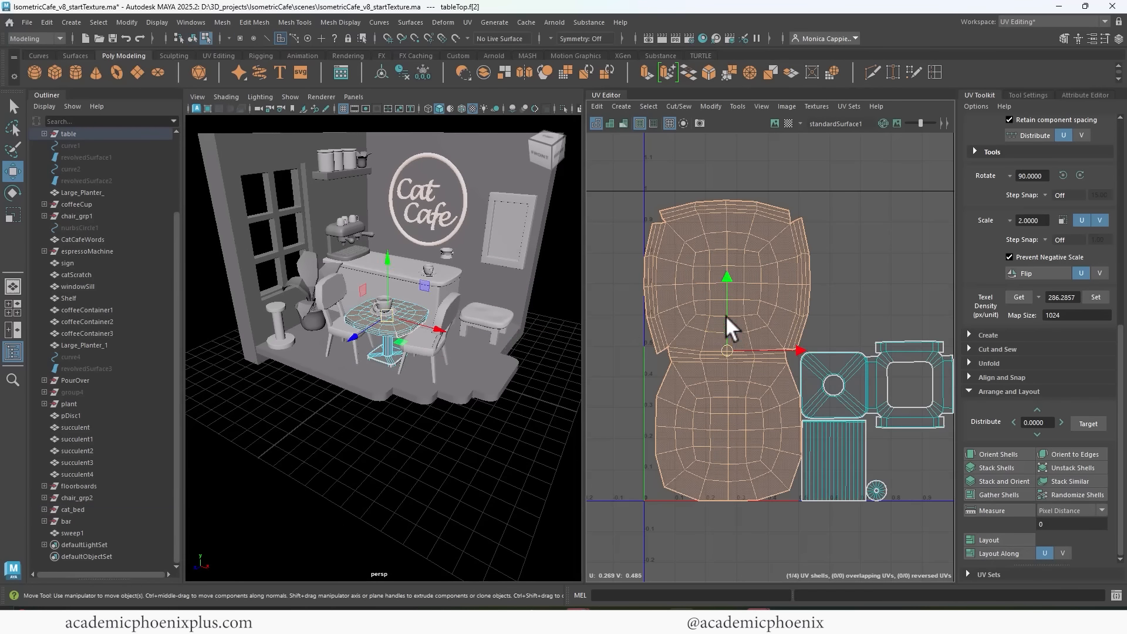
pyautogui.press('r')
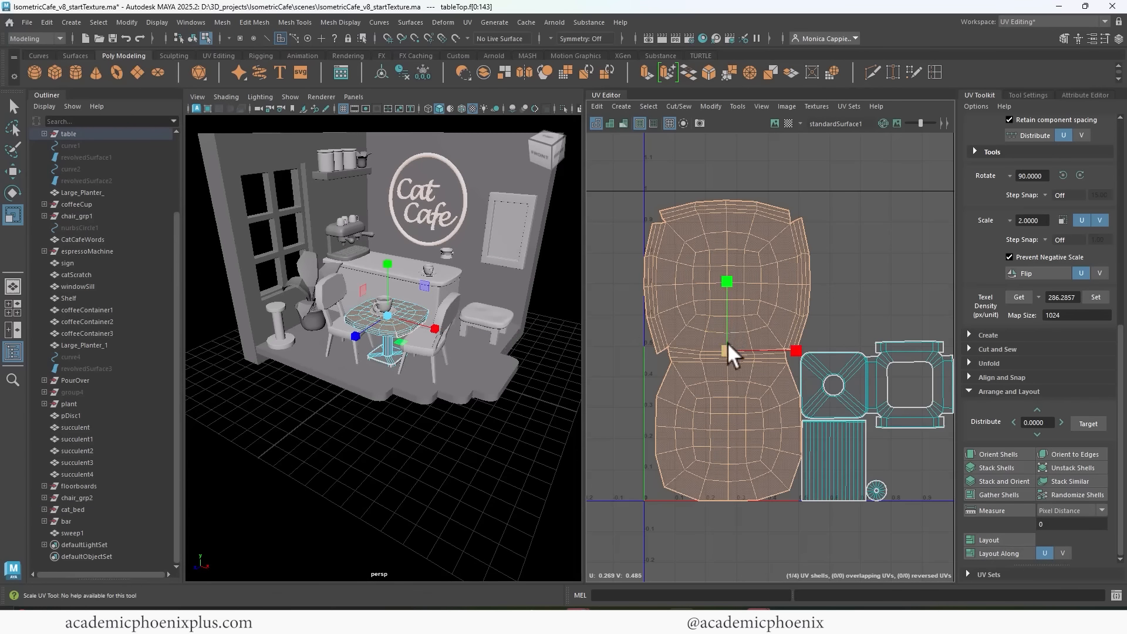
pyautogui.moveTo(727, 347); pyautogui.dragTo(725, 350)
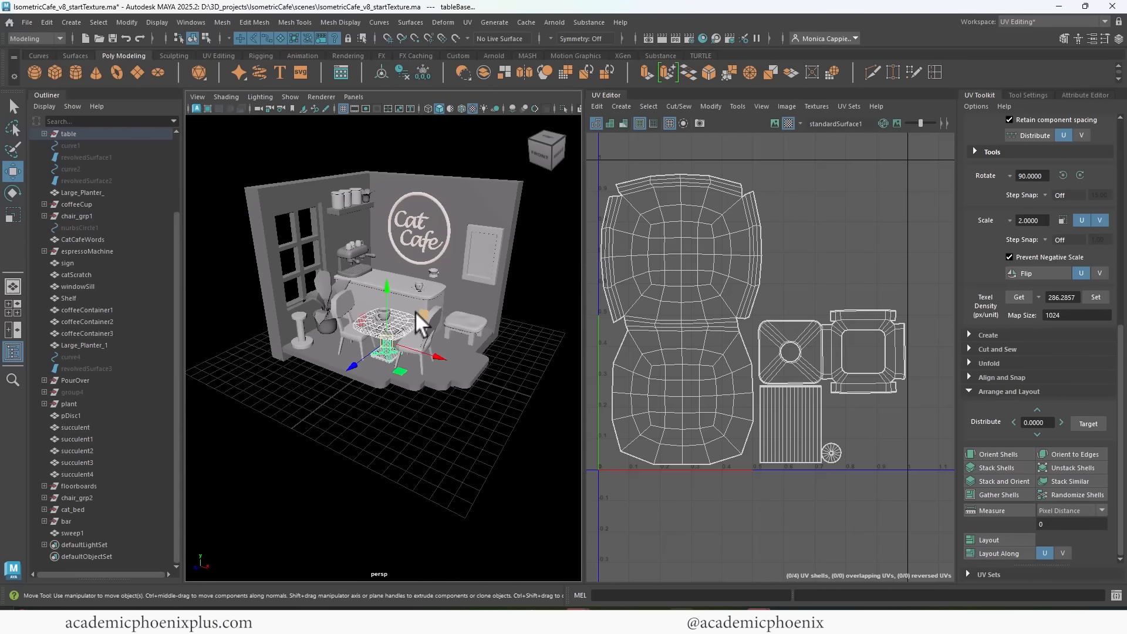
# Assign a new Arnold aiStandardSurface material to the table top and base, with a name beginning with Table_.
pyautogui.moveTo(401, 270); pyautogui.dragTo(479, 594, button='right')
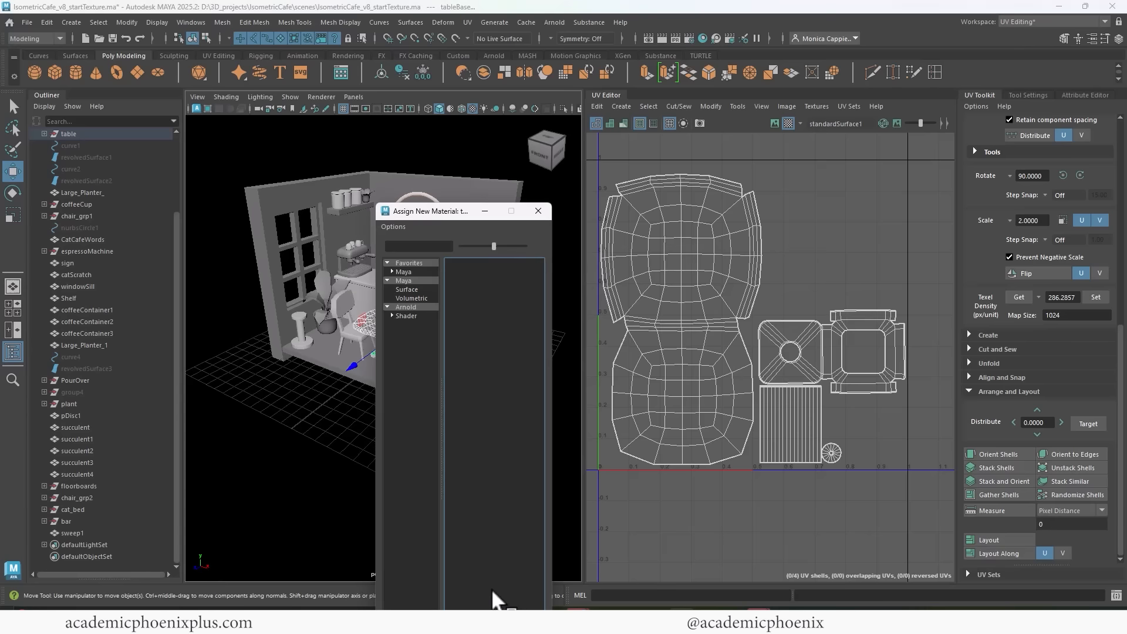
pyautogui.click(424, 304)
pyautogui.click(500, 464)
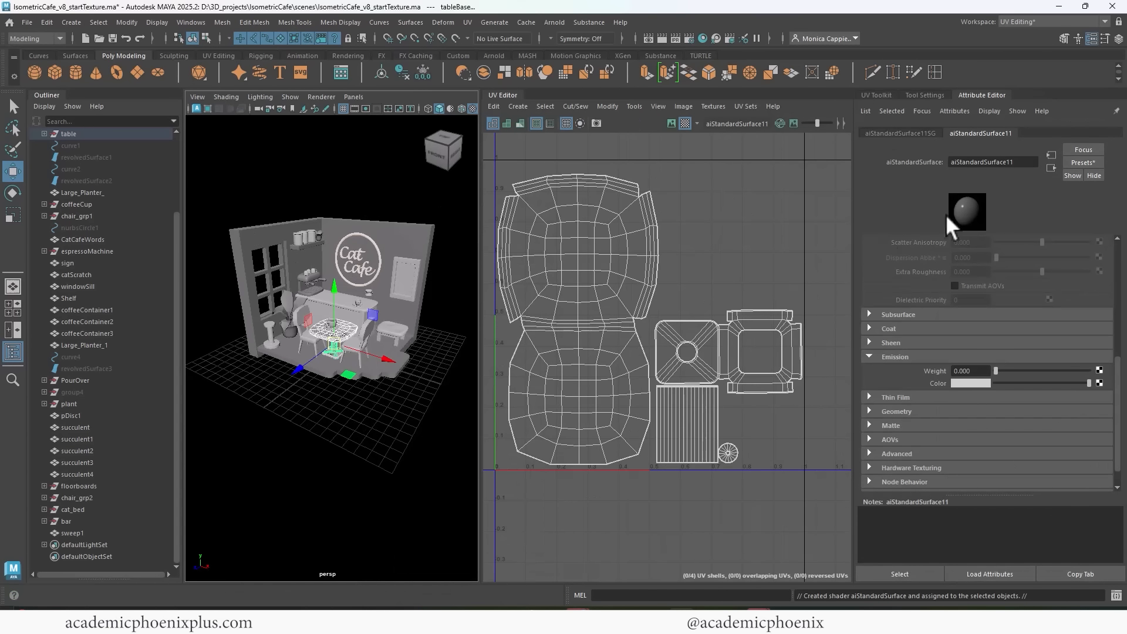
pyautogui.click(996, 163)
pyautogui.doubleClick(995, 163)
pyautogui.write('Table_')
# Assign one shared material to the small planter on the shelf and the large planter on the floor.
pyautogui.click(365, 252)
pyautogui.scroll(5, 365, 250)
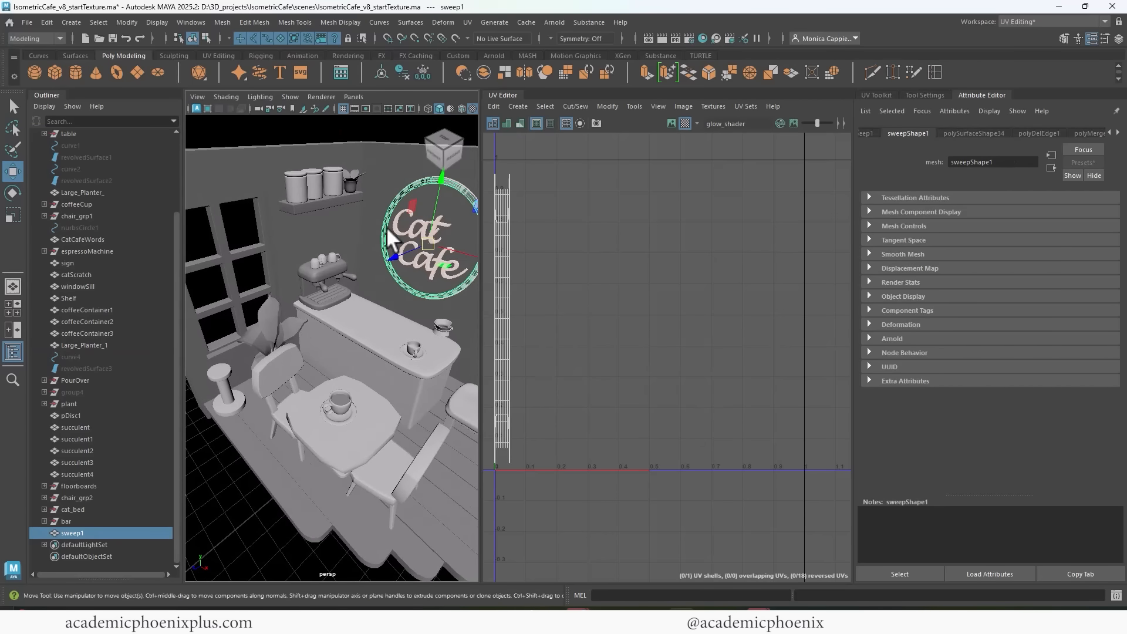
pyautogui.click(348, 185)
pyautogui.keyDown('alt'); pyautogui.moveTo(270, 419); pyautogui.dragTo(278, 389); pyautogui.keyUp('alt')
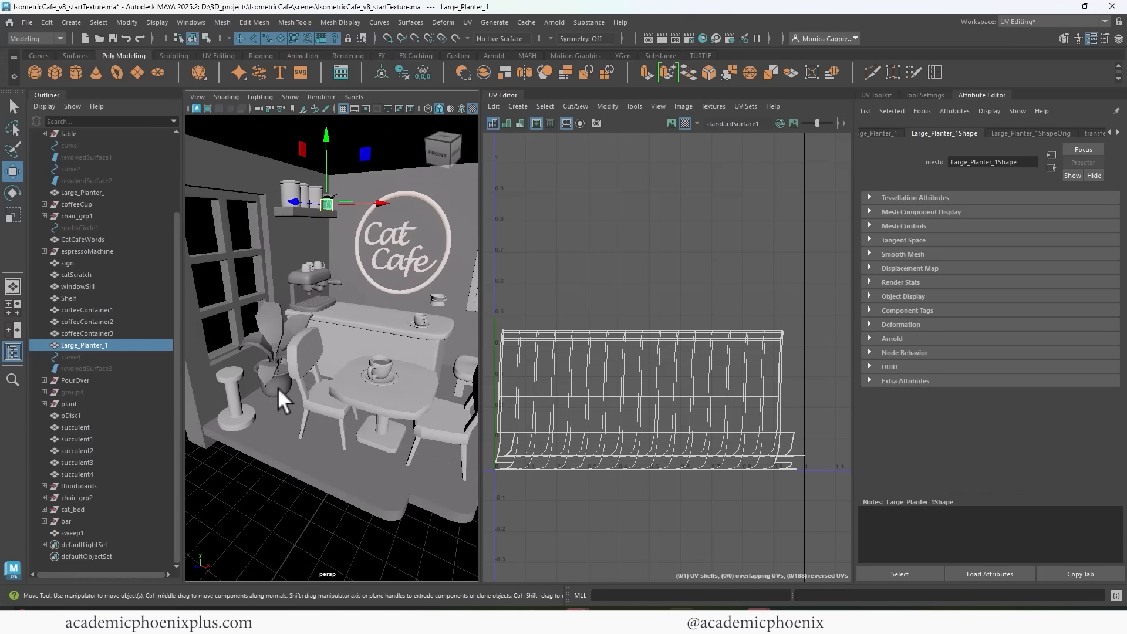
pyautogui.keyDown('shift'); pyautogui.click(277, 387); pyautogui.keyUp('shift')
pyautogui.moveTo(330, 203); pyautogui.dragTo(453, 497, button='right')
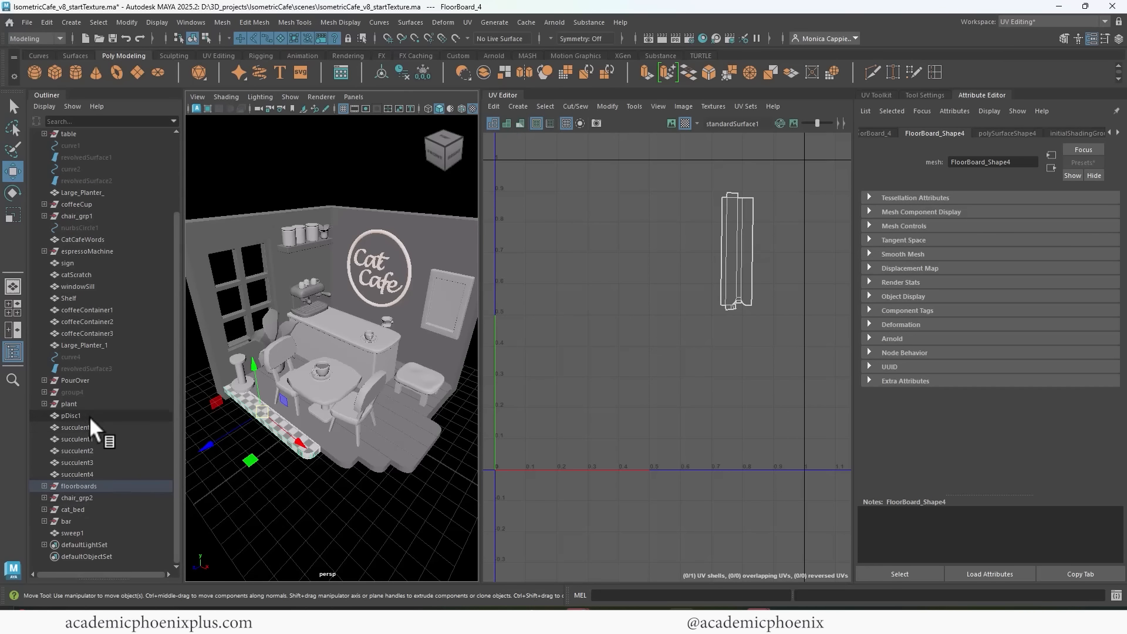
# Assign a new Arnold aiStandardSurface material to the whole floorboards group and name it floor shader.
pyautogui.click(105, 485)
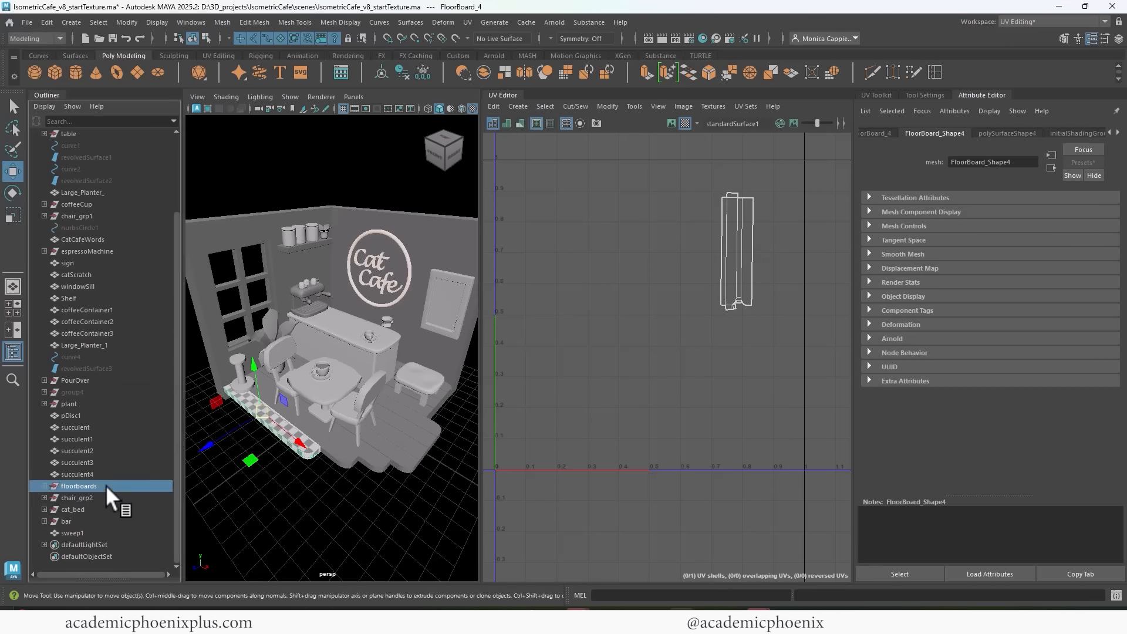
pyautogui.moveTo(423, 430); pyautogui.dragTo(509, 594, button='right')
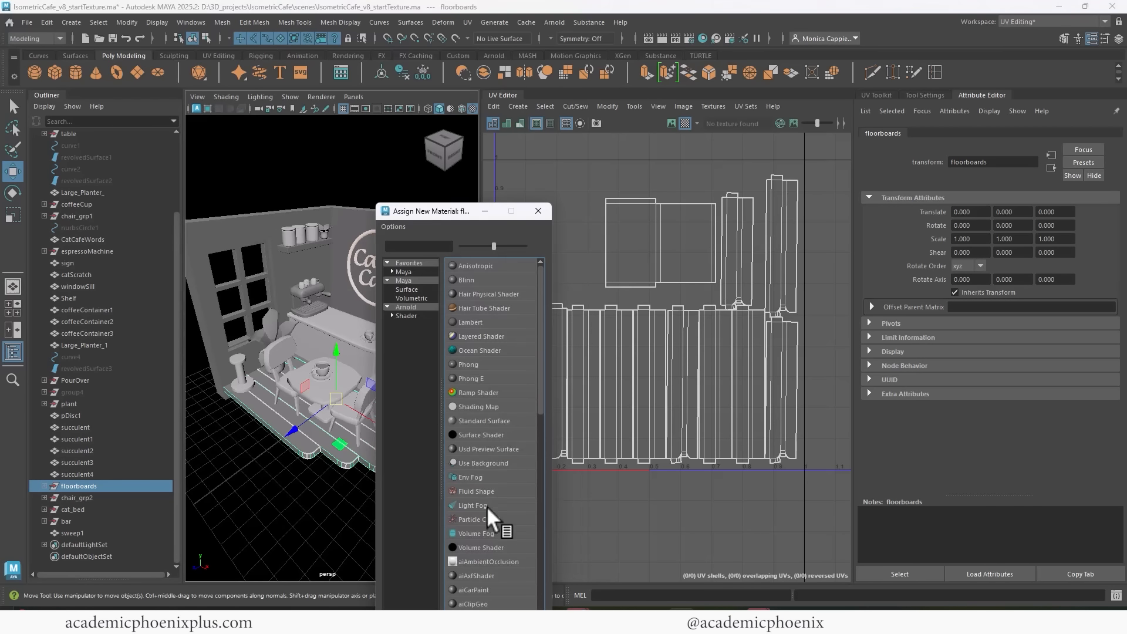
pyautogui.click(406, 306)
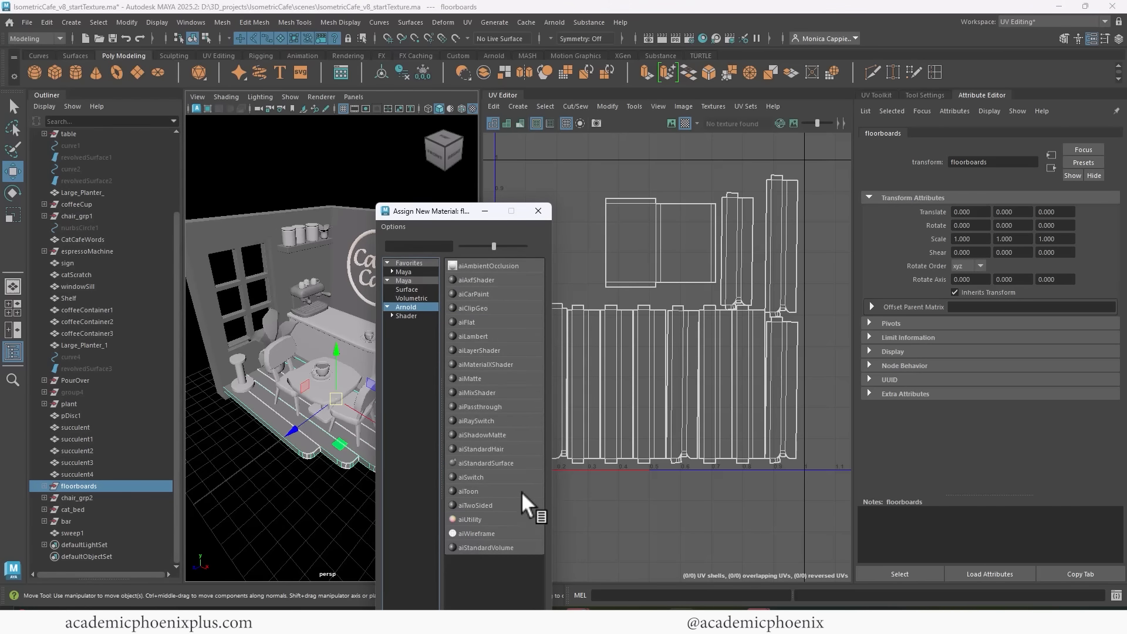
pyautogui.click(513, 463)
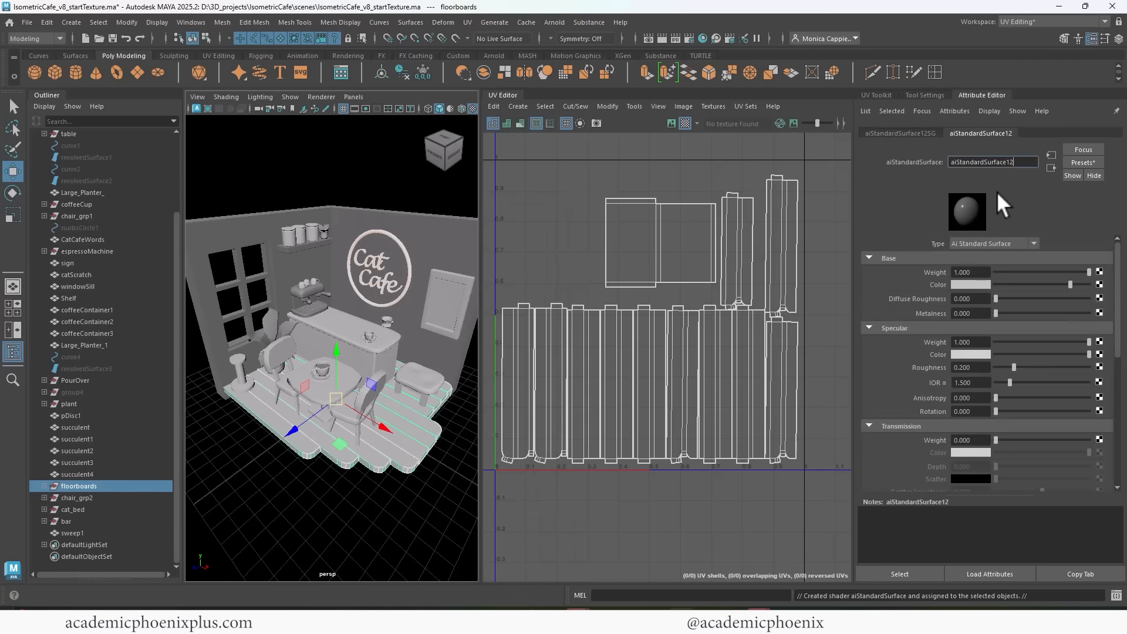
pyautogui.hotkey('ctrl', 'a')
pyautogui.write('floor shader')
pyautogui.press('Return')
# Assign a new Arnold aiStandardSurface material to the five leaves of the large plant near the window.
pyautogui.keyDown('alt'); pyautogui.moveTo(367, 417); pyautogui.dragTo(342, 344); pyautogui.keyUp('alt')
pyautogui.keyDown('alt'); pyautogui.moveTo(342, 344); pyautogui.dragTo(401, 328, button='right'); pyautogui.keyUp('alt')
pyautogui.click(362, 330)
pyautogui.keyDown('shift'); pyautogui.click(307, 312); pyautogui.keyUp('shift')
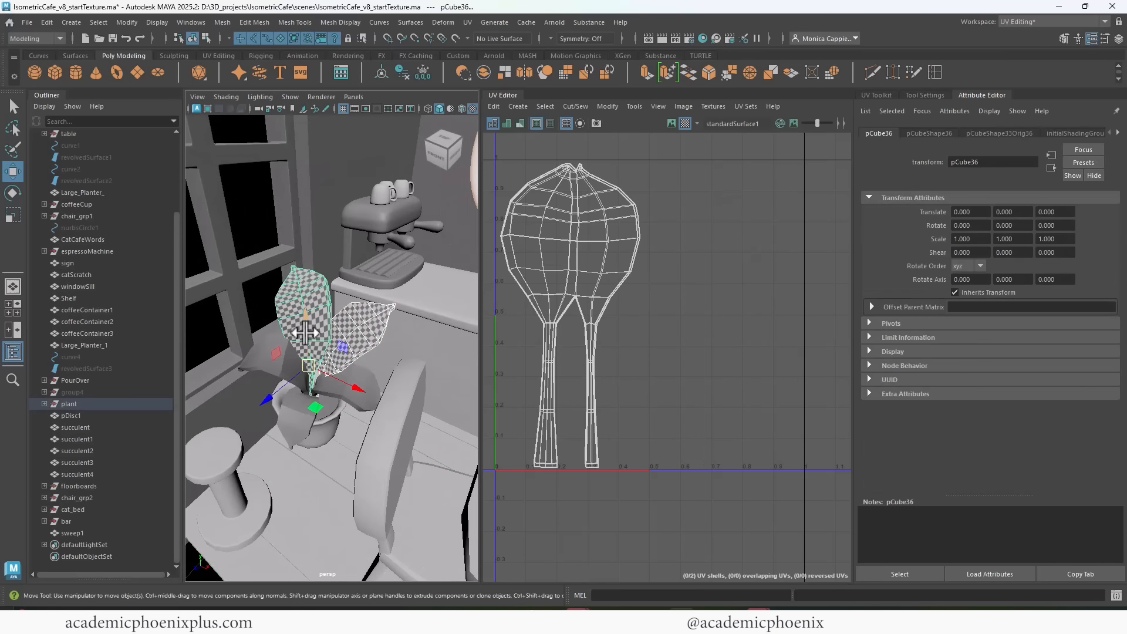
pyautogui.keyDown('shift'); pyautogui.click(266, 355); pyautogui.keyUp('shift')
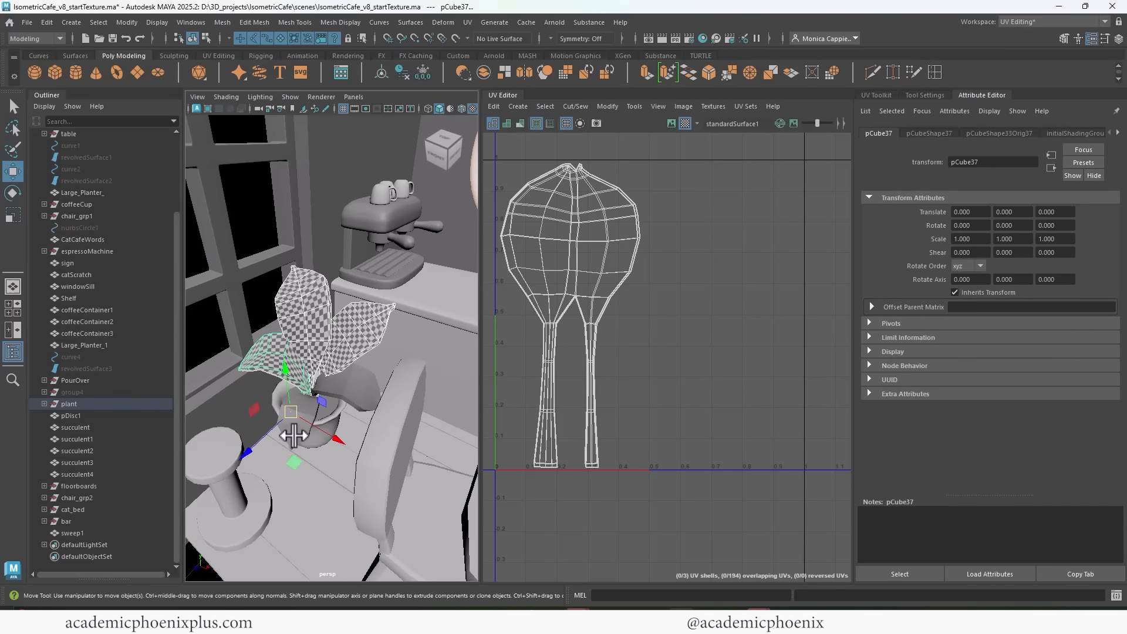
pyautogui.keyDown('shift'); pyautogui.click(295, 433); pyautogui.keyUp('shift')
pyautogui.keyDown('shift'); pyautogui.click(352, 391); pyautogui.keyUp('shift')
pyautogui.moveTo(365, 340); pyautogui.dragTo(382, 571, button='right')
pyautogui.click(406, 307)
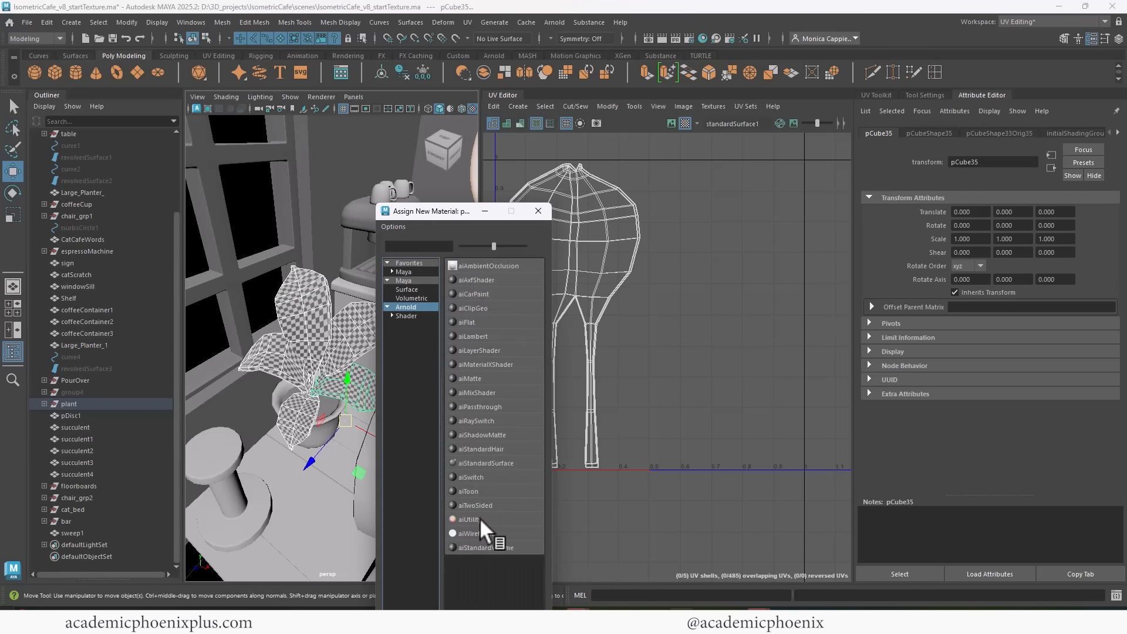
pyautogui.click(510, 463)
# Rename the plant leaves' new material as leaves_shader.
pyautogui.moveTo(951, 162); pyautogui.dragTo(1027, 161)
pyautogui.write('leav')
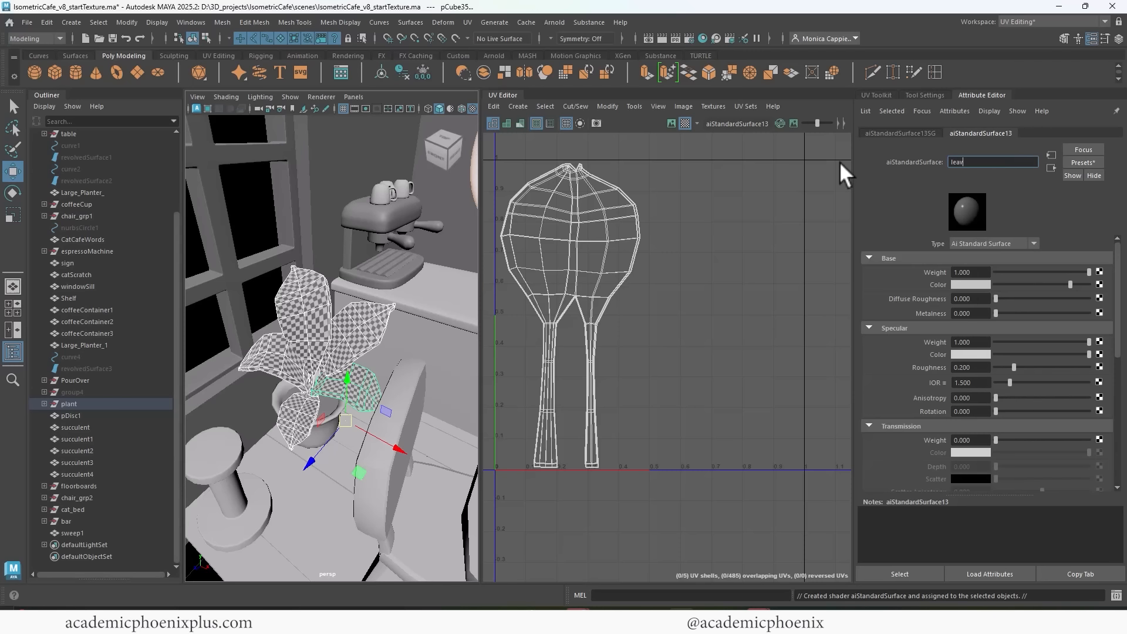
pyautogui.write('es_shader')
pyautogui.press('Return')
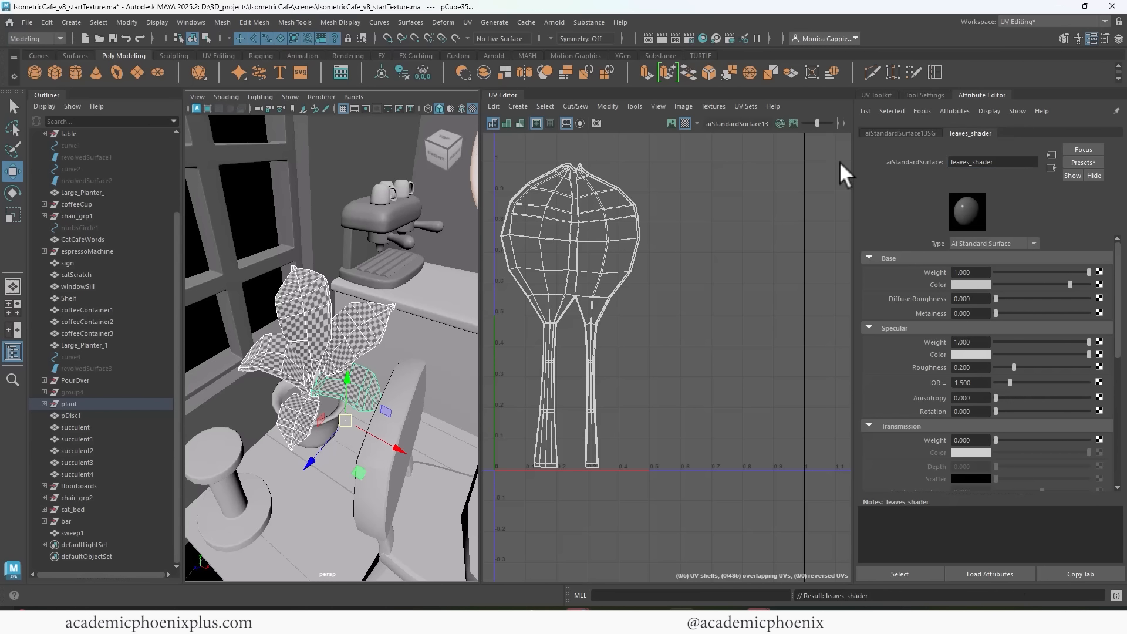
# Assign a new Arnold aiStandardSurface material to the whole espressoMachine group.
pyautogui.keyDown('alt'); pyautogui.moveTo(382, 228); pyautogui.dragTo(273, 290); pyautogui.keyUp('alt')
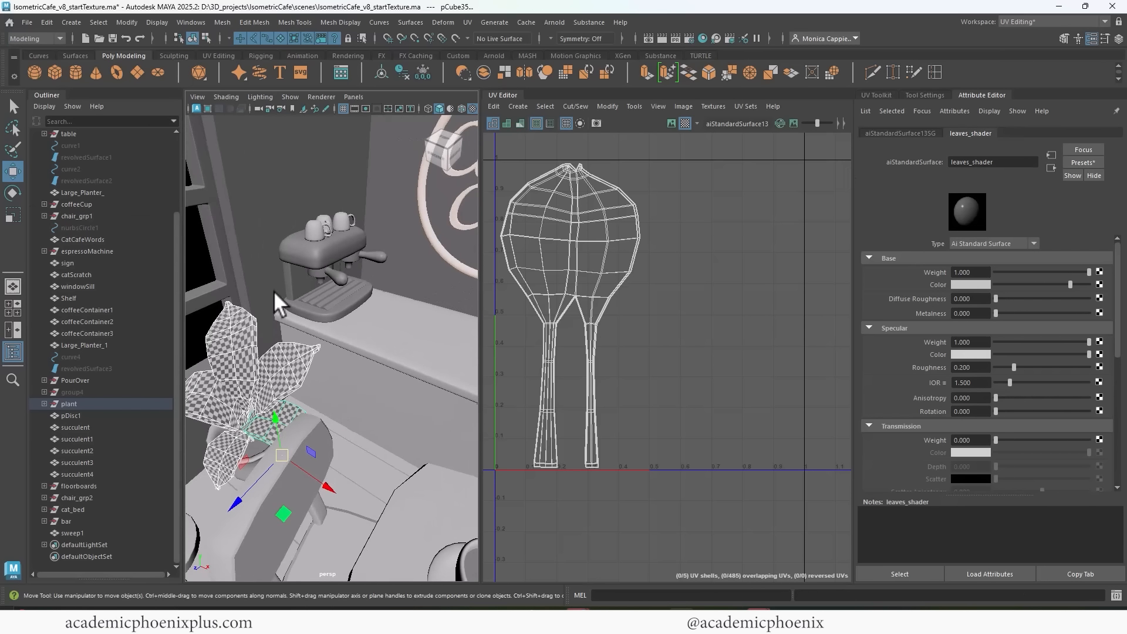
pyautogui.click(325, 249)
pyautogui.click(95, 250)
pyautogui.keyDown('alt'); pyautogui.moveTo(396, 313); pyautogui.dragTo(340, 266); pyautogui.keyUp('alt')
pyautogui.moveTo(339, 267); pyautogui.dragTo(432, 594, button='right')
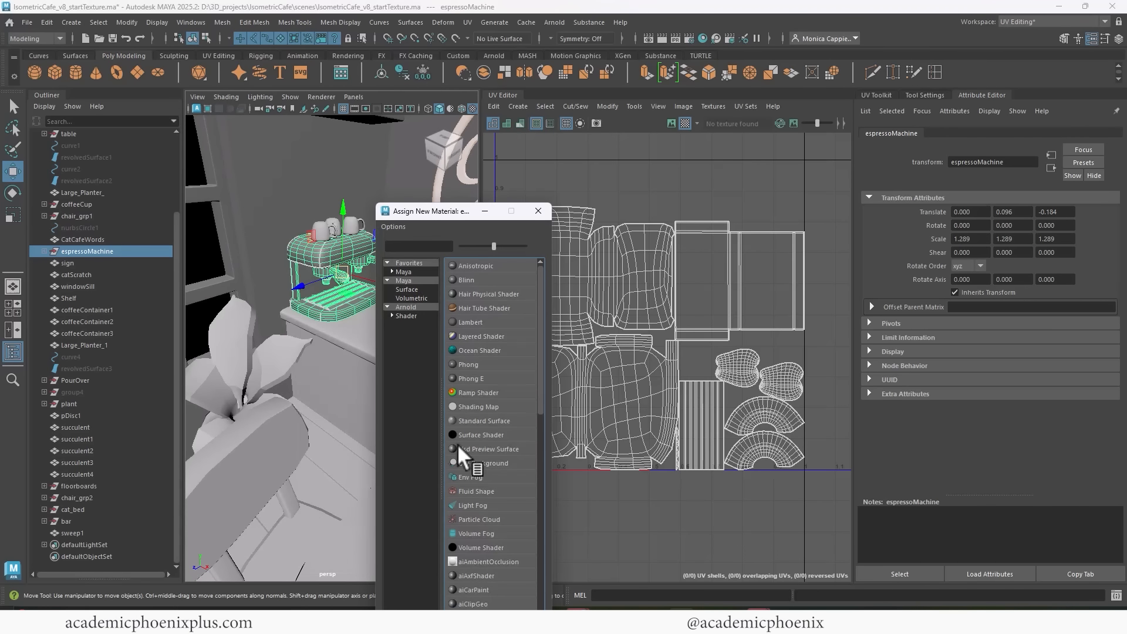
pyautogui.click(411, 306)
pyautogui.click(500, 464)
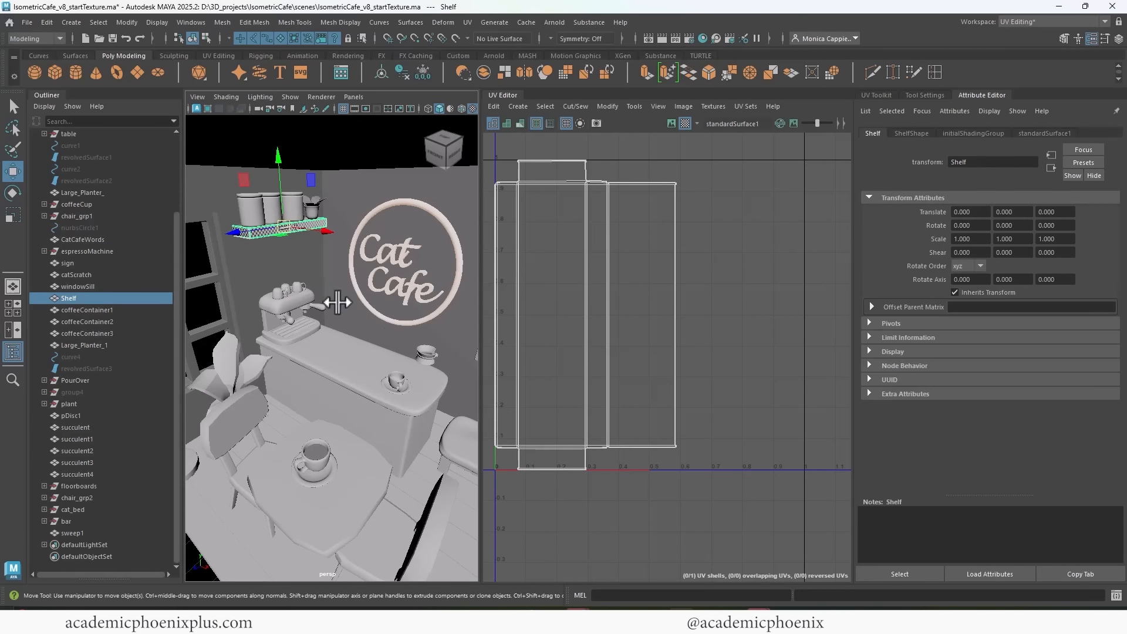
# Compare the UV layouts of the wall shelf, the sign and the coffee bar for room to combine them.
pyautogui.keyDown('alt'); pyautogui.moveTo(380, 340); pyautogui.dragTo(340, 311, button='right'); pyautogui.keyUp('alt')
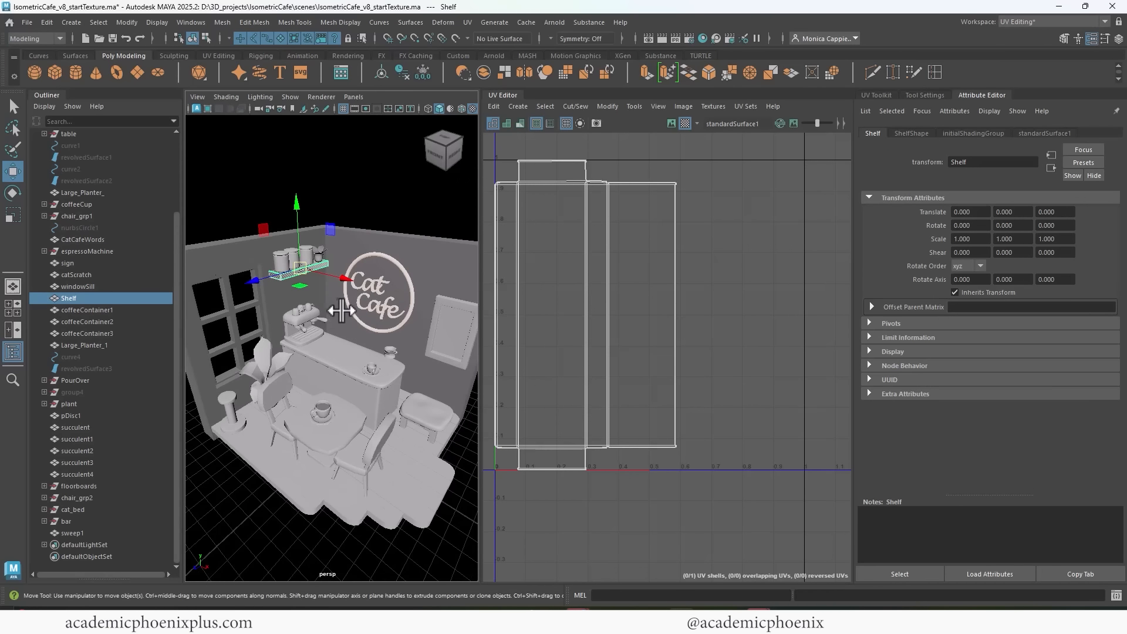
pyautogui.keyDown('alt'); pyautogui.moveTo(340, 312); pyautogui.dragTo(297, 286, button='middle'); pyautogui.keyUp('alt')
pyautogui.keyDown('alt'); pyautogui.moveTo(297, 287); pyautogui.dragTo(311, 294); pyautogui.keyUp('alt')
pyautogui.keyDown('alt'); pyautogui.moveTo(312, 294); pyautogui.dragTo(308, 298, button='right'); pyautogui.keyUp('alt')
pyautogui.keyDown('shift'); pyautogui.click(404, 301); pyautogui.keyUp('shift')
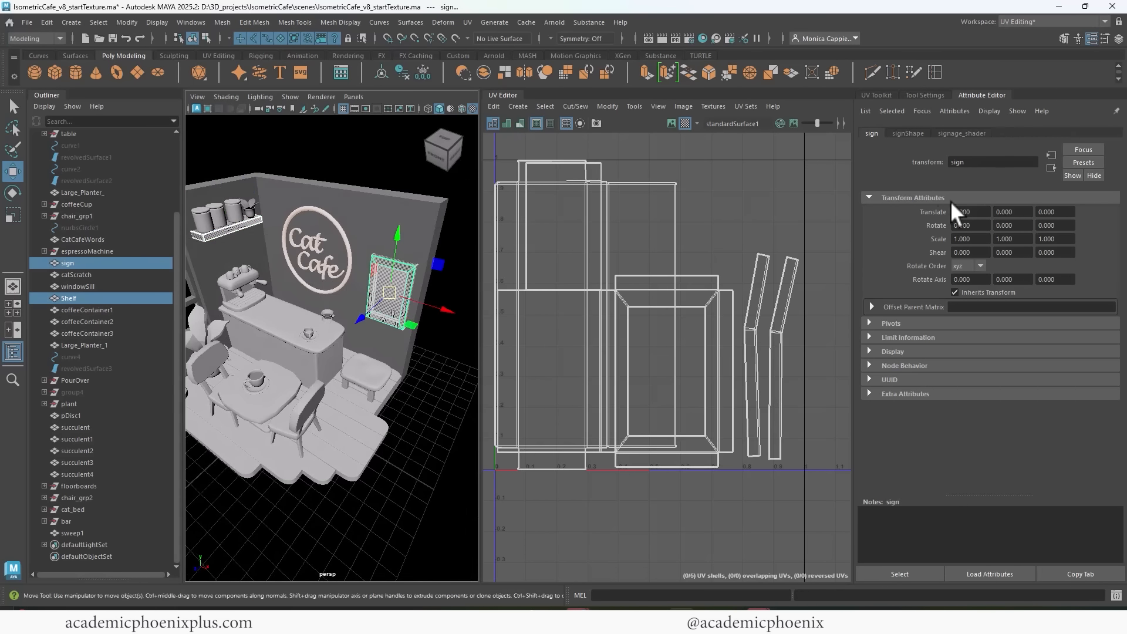
pyautogui.keyDown('shift'); pyautogui.click(231, 229); pyautogui.keyUp('shift')
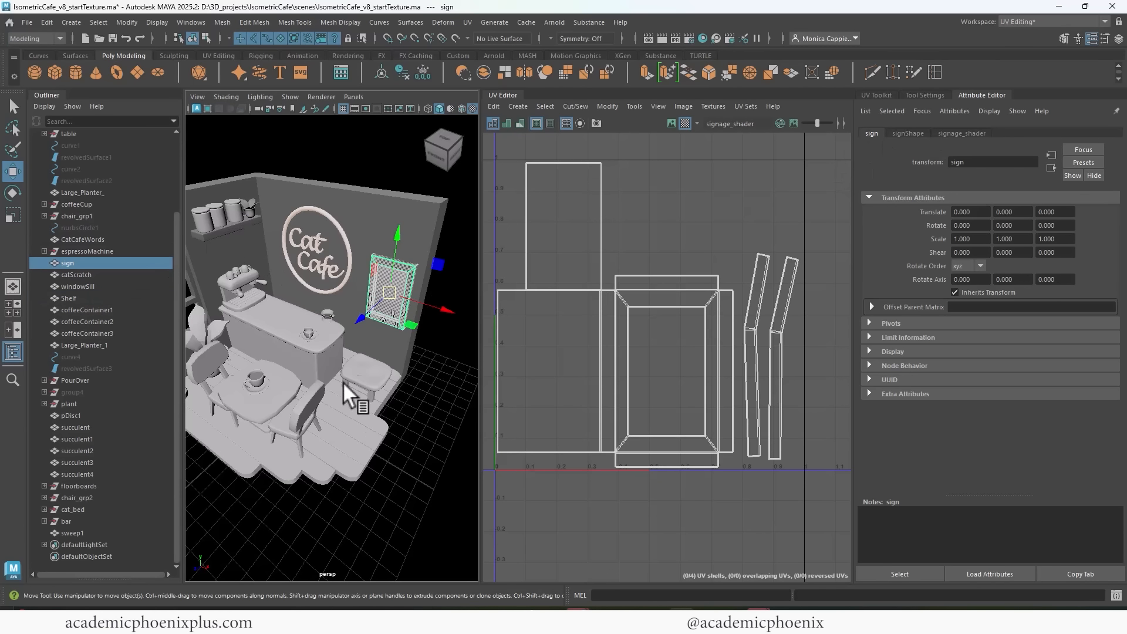
pyautogui.keyDown('shift'); pyautogui.click(330, 343); pyautogui.keyUp('shift')
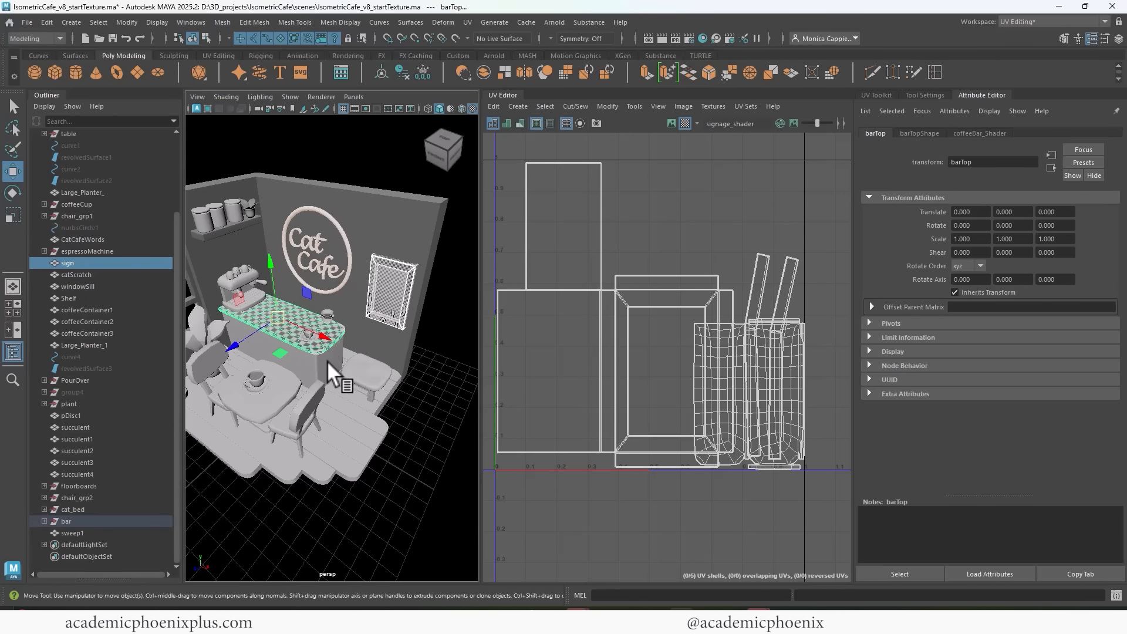
pyautogui.keyDown('shift'); pyautogui.click(327, 363); pyautogui.keyUp('shift')
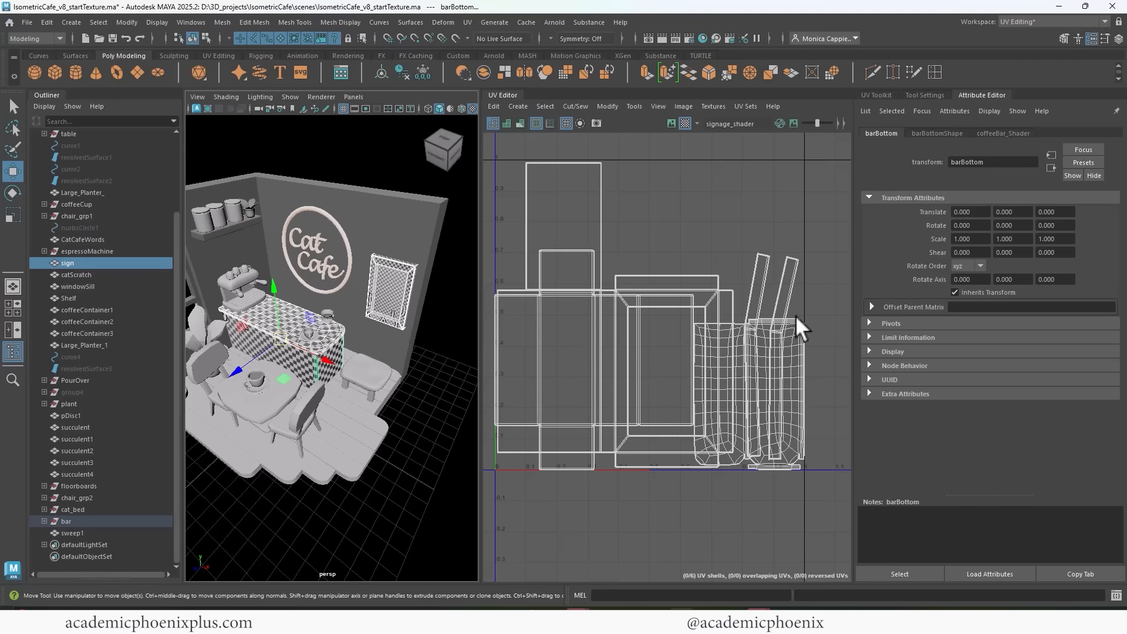
pyautogui.click(398, 213)
# Show the shelf's UVs together with the bar top and bottom, then scale the shelf shell down and rotate it lengthwise horizontal.
pyautogui.click(306, 316)
pyautogui.keyDown('shift'); pyautogui.click(322, 368); pyautogui.keyUp('shift')
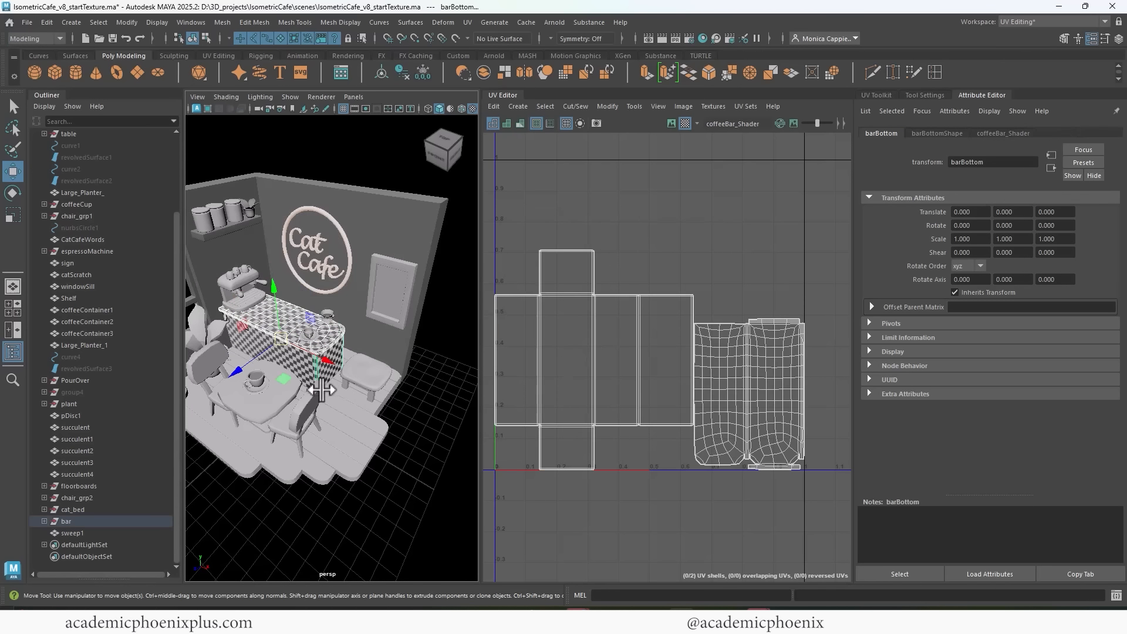
pyautogui.click(228, 230)
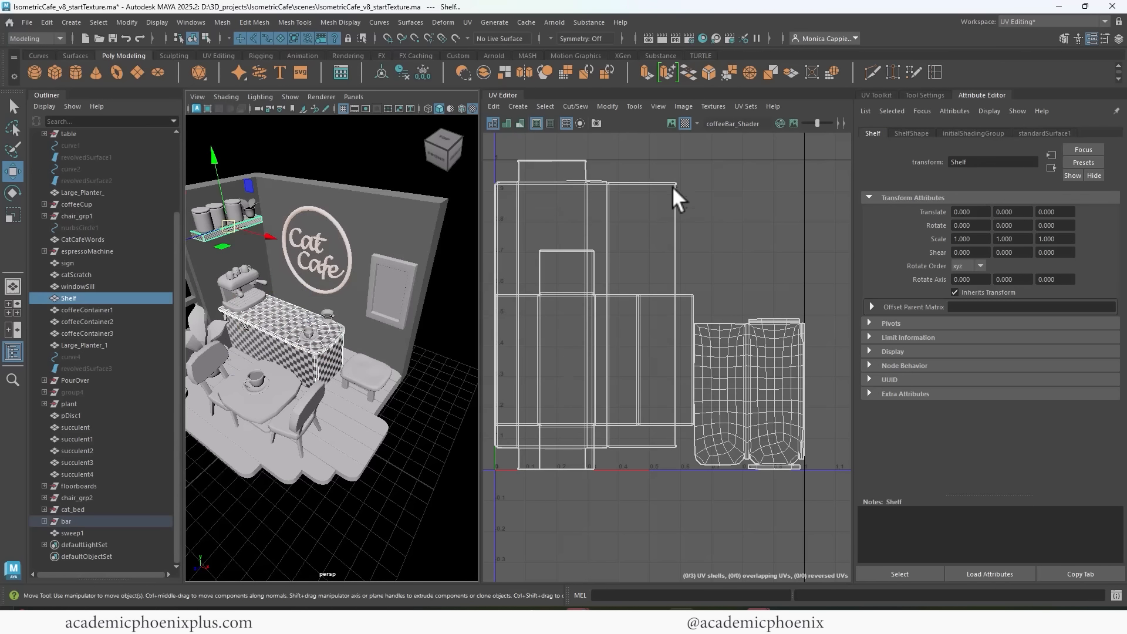
pyautogui.rightClick(668, 222)
pyautogui.moveTo(668, 221); pyautogui.dragTo(667, 255, button='right')
pyautogui.doubleClick(667, 259)
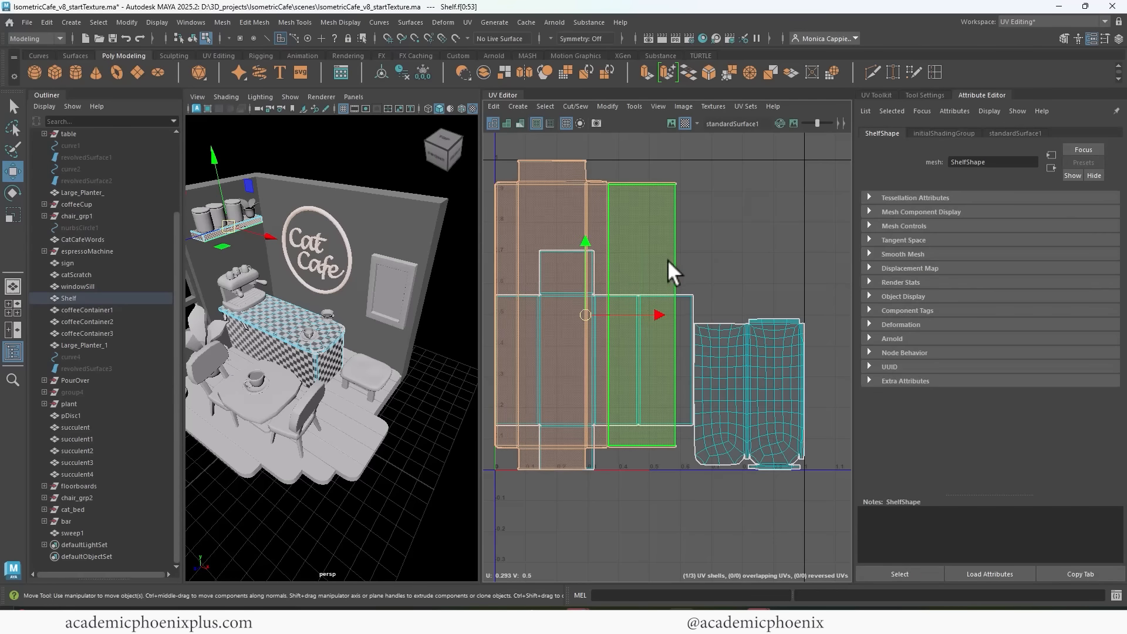
pyautogui.press('r')
pyautogui.moveTo(585, 316); pyautogui.dragTo(548, 383)
pyautogui.press('e')
pyautogui.moveTo(646, 281); pyautogui.dragTo(633, 402)
# Move the shelf's UV shell into the empty area of the tile above the coffee bar shells.
pyautogui.press('w')
pyautogui.moveTo(587, 322); pyautogui.dragTo(679, 214)
pyautogui.press('r')
pyautogui.press('e')
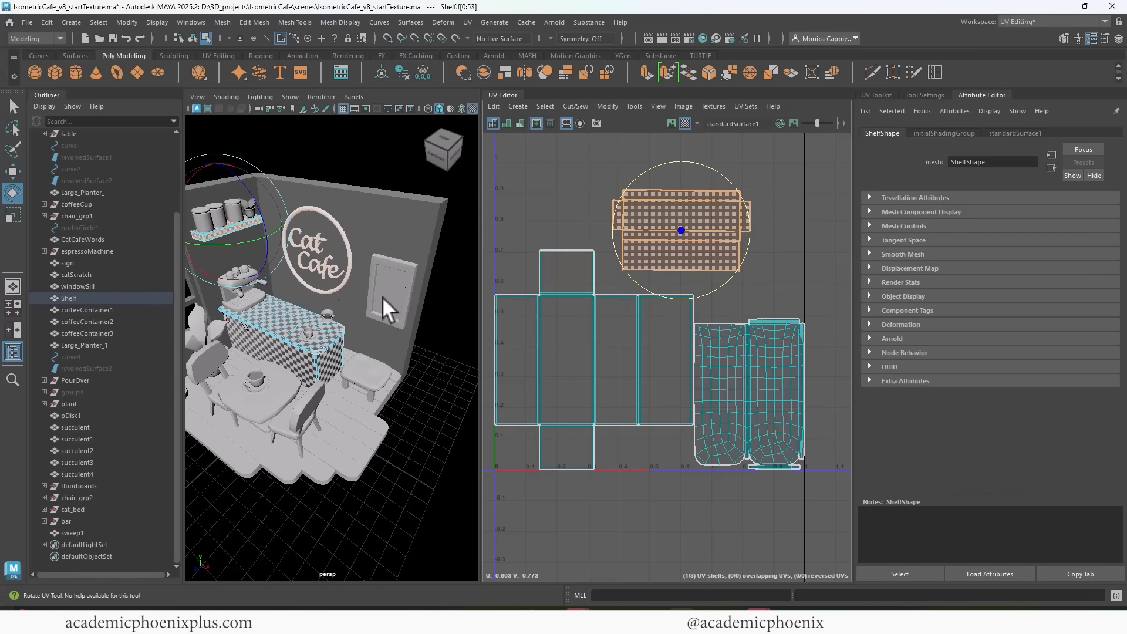
pyautogui.click(681, 121)
pyautogui.click(670, 123)
# Return to object selection and assign the existing coffeeBar_Shader material to the wall shelf.
pyautogui.keyDown('alt'); pyautogui.moveTo(277, 212); pyautogui.dragTo(284, 205); pyautogui.keyUp('alt')
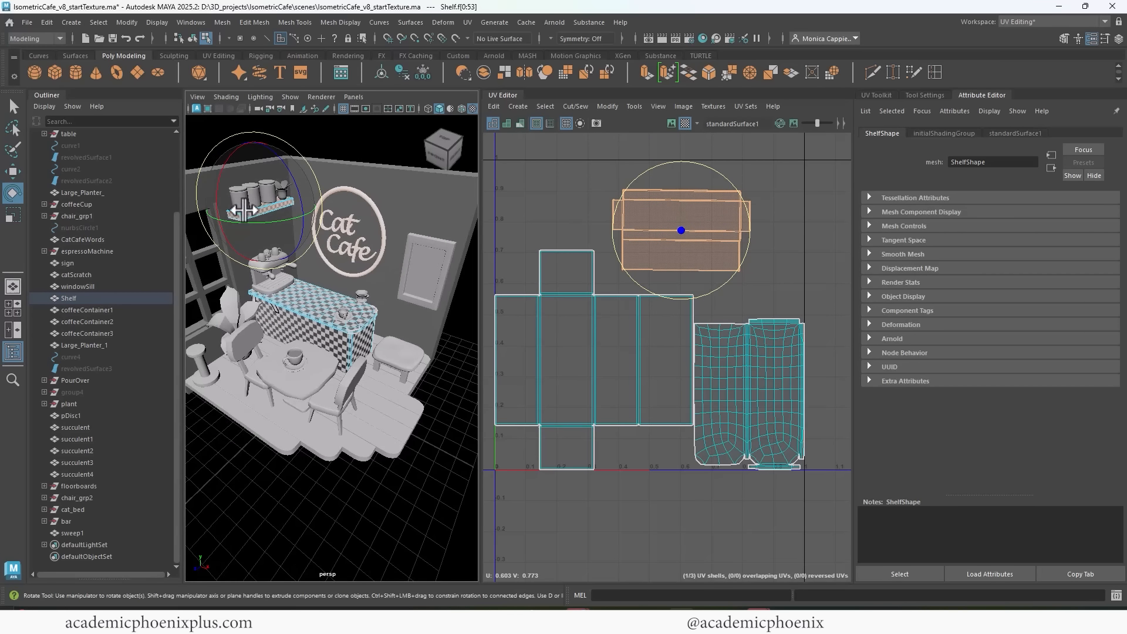
pyautogui.moveTo(288, 203); pyautogui.dragTo(343, 182, button='right')
pyautogui.click(329, 305)
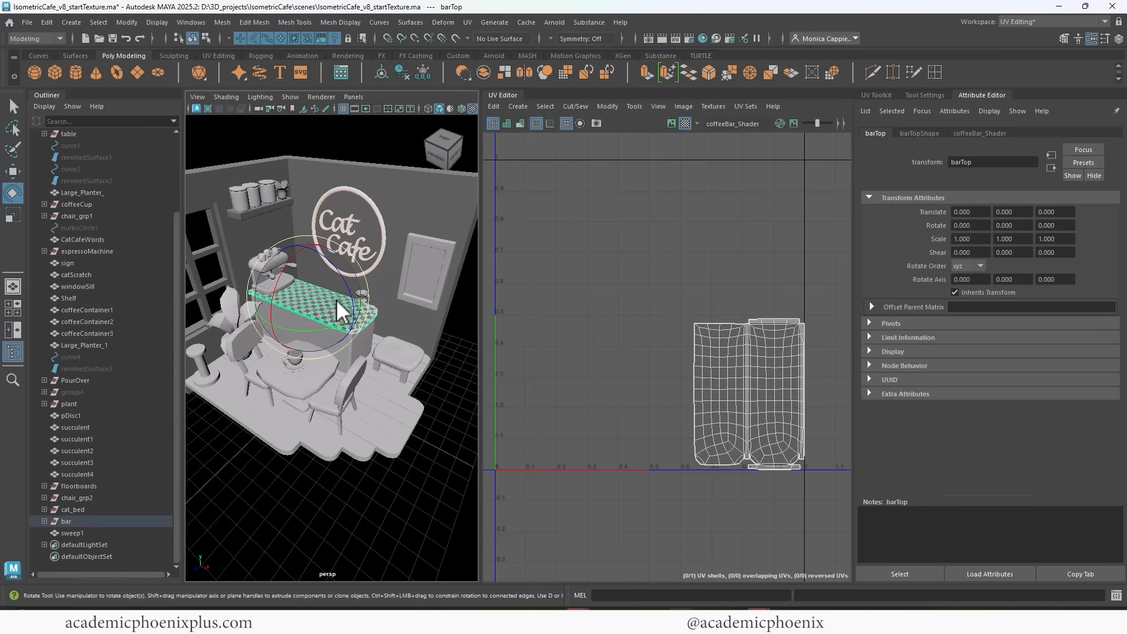
pyautogui.click(269, 203)
pyautogui.moveTo(269, 202); pyautogui.dragTo(389, 439, button='right')
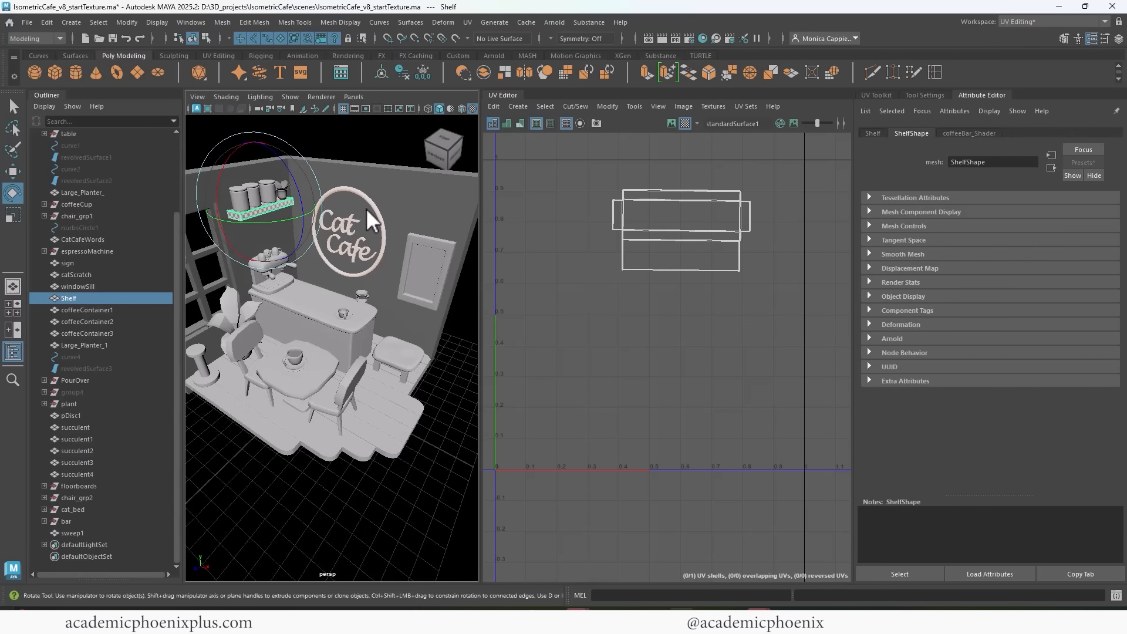
# Select the four succulent leaves on the wall shelf and assign them one new aiStandardSurface material.
pyautogui.keyDown('alt'); pyautogui.moveTo(365, 208); pyautogui.dragTo(344, 266); pyautogui.keyUp('alt')
pyautogui.keyDown('alt'); pyautogui.moveTo(344, 265); pyautogui.dragTo(396, 267, button='right'); pyautogui.keyUp('alt')
pyautogui.keyDown('alt'); pyautogui.moveTo(396, 268); pyautogui.dragTo(326, 273, button='middle'); pyautogui.keyUp('alt')
pyautogui.keyDown('alt'); pyautogui.moveTo(326, 272); pyautogui.dragTo(295, 271); pyautogui.keyUp('alt')
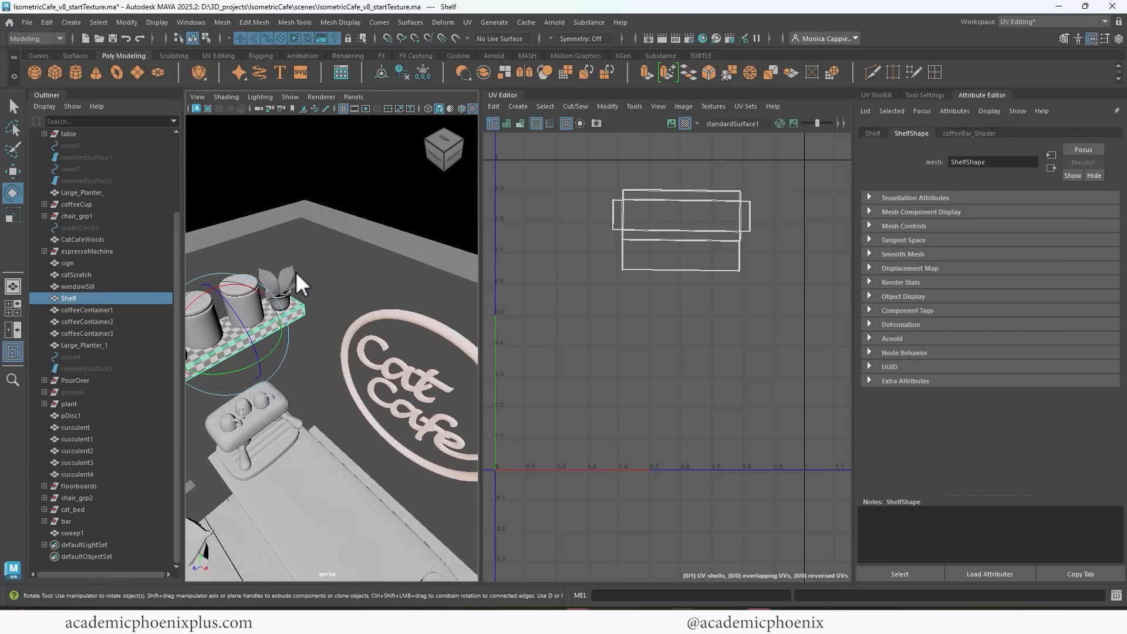
pyautogui.click(292, 272)
pyautogui.press('q')
pyautogui.keyDown('shift'); pyautogui.click(279, 280); pyautogui.keyUp('shift')
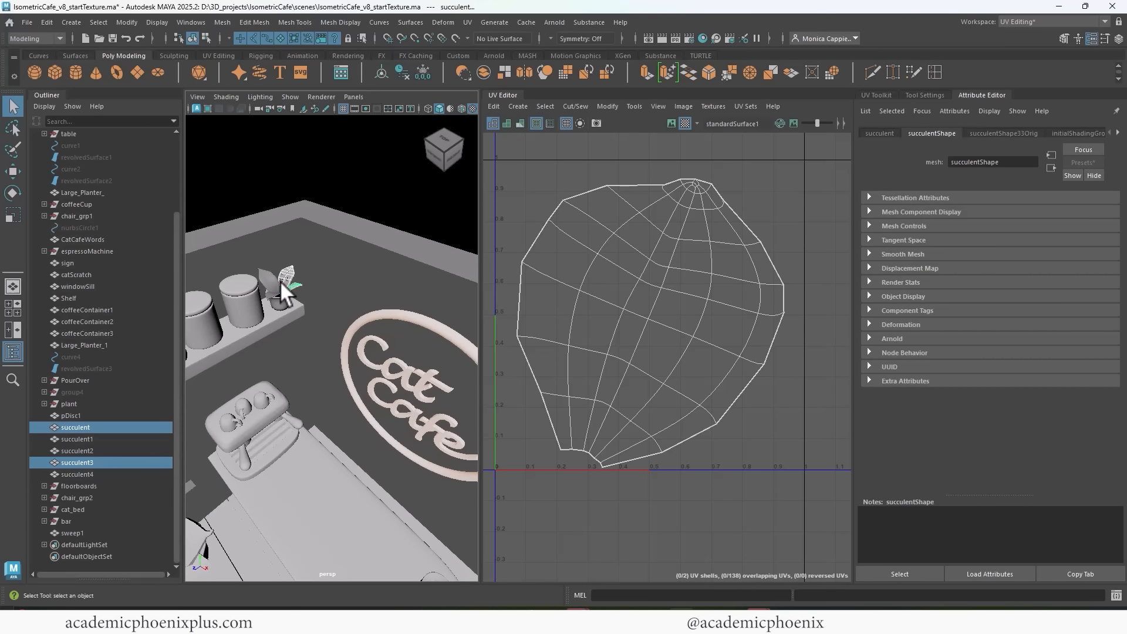
pyautogui.keyDown('shift'); pyautogui.click(270, 282); pyautogui.keyUp('shift')
pyautogui.keyDown('shift'); pyautogui.click(271, 295); pyautogui.keyUp('shift')
pyautogui.moveTo(284, 282); pyautogui.dragTo(376, 593, button='right')
pyautogui.click(402, 307)
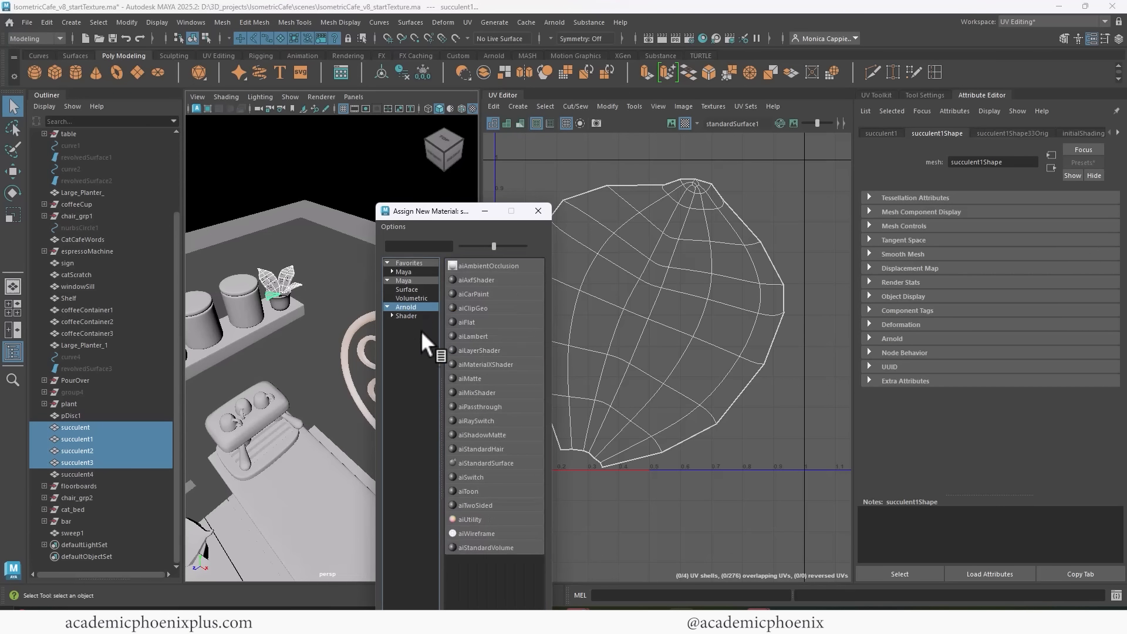
pyautogui.click(484, 463)
# Rename the succulent leaves' new material as succulent_shader.
pyautogui.doubleClick(1007, 163)
pyautogui.write('succulent shader')
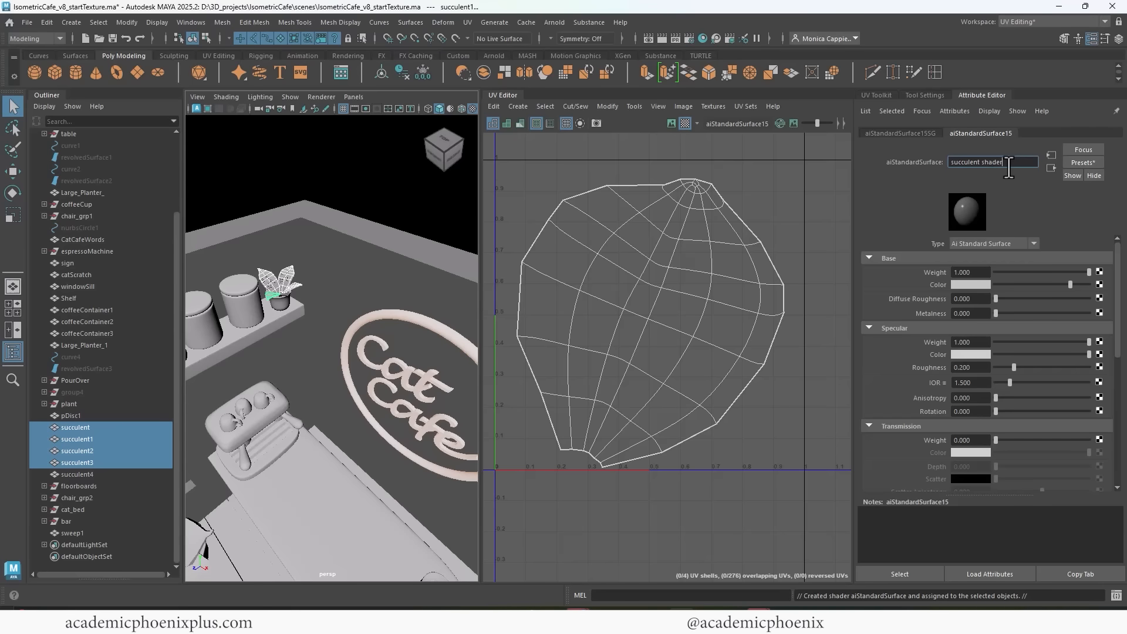
pyautogui.press('Return')
# Select the walls together with the windowSill object and assign both a new aiStandardSurface material.
pyautogui.keyDown('alt'); pyautogui.moveTo(414, 375); pyautogui.dragTo(309, 352, button='right'); pyautogui.keyUp('alt')
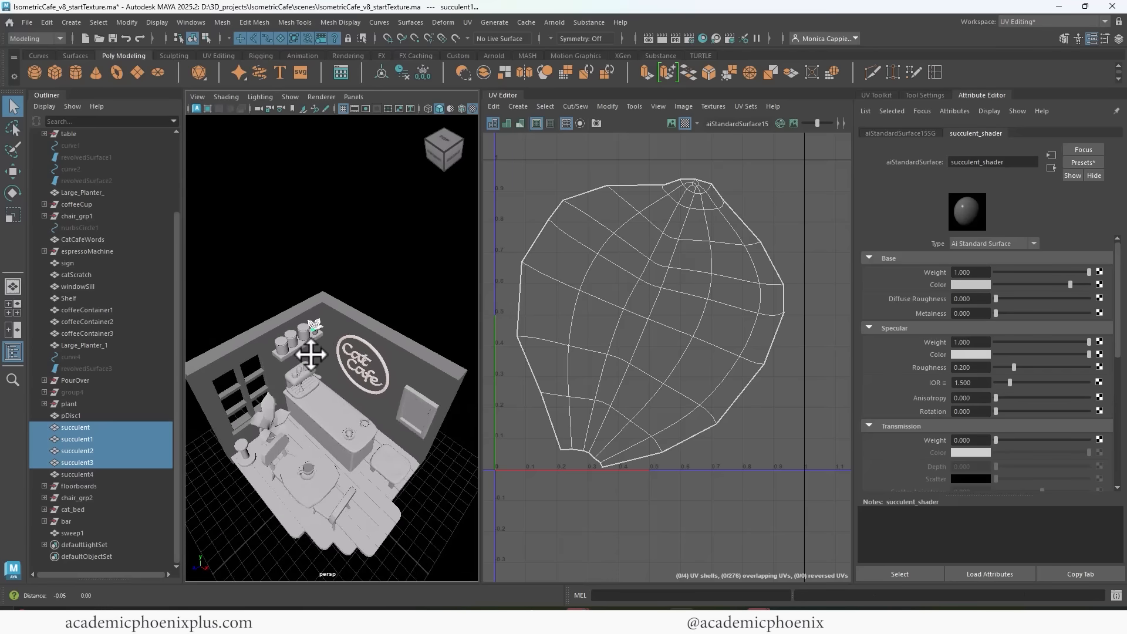
pyautogui.keyDown('alt'); pyautogui.moveTo(309, 353); pyautogui.dragTo(311, 320, button='middle'); pyautogui.keyUp('alt')
pyautogui.keyDown('alt'); pyautogui.moveTo(311, 320); pyautogui.dragTo(315, 346); pyautogui.keyUp('alt')
pyautogui.keyDown('alt'); pyautogui.moveTo(316, 346); pyautogui.dragTo(360, 343, button='right'); pyautogui.keyUp('alt')
pyautogui.click(424, 240)
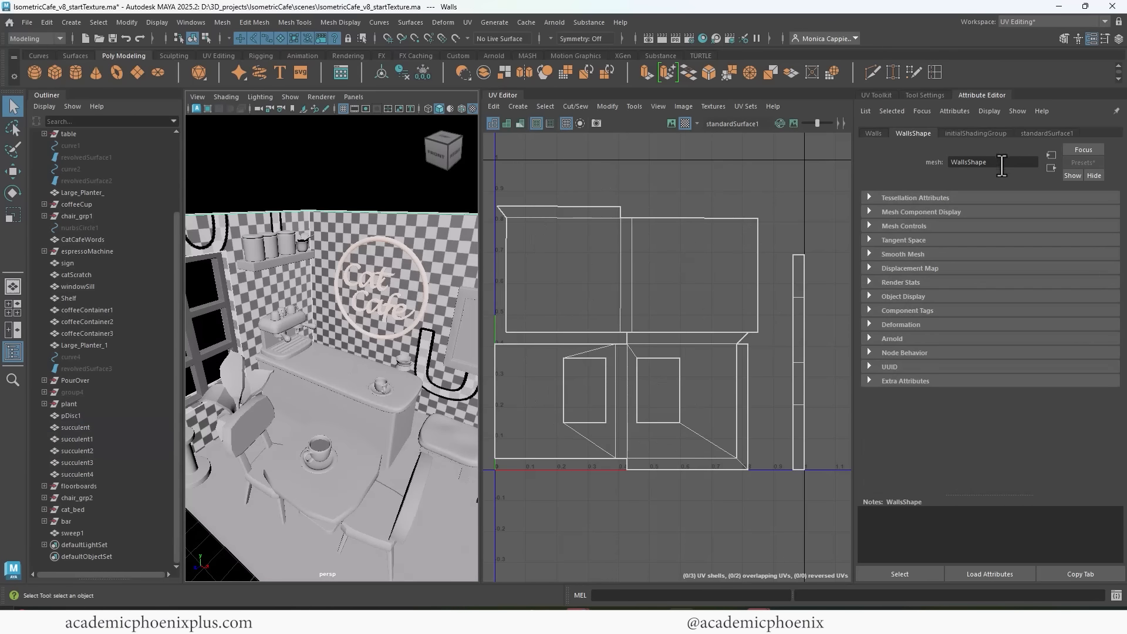
pyautogui.click(1051, 133)
pyautogui.keyDown('alt'); pyautogui.moveTo(402, 299); pyautogui.dragTo(379, 283, button='right'); pyautogui.keyUp('alt')
pyautogui.keyDown('alt'); pyautogui.moveTo(379, 283); pyautogui.dragTo(410, 264, button='middle'); pyautogui.keyUp('alt')
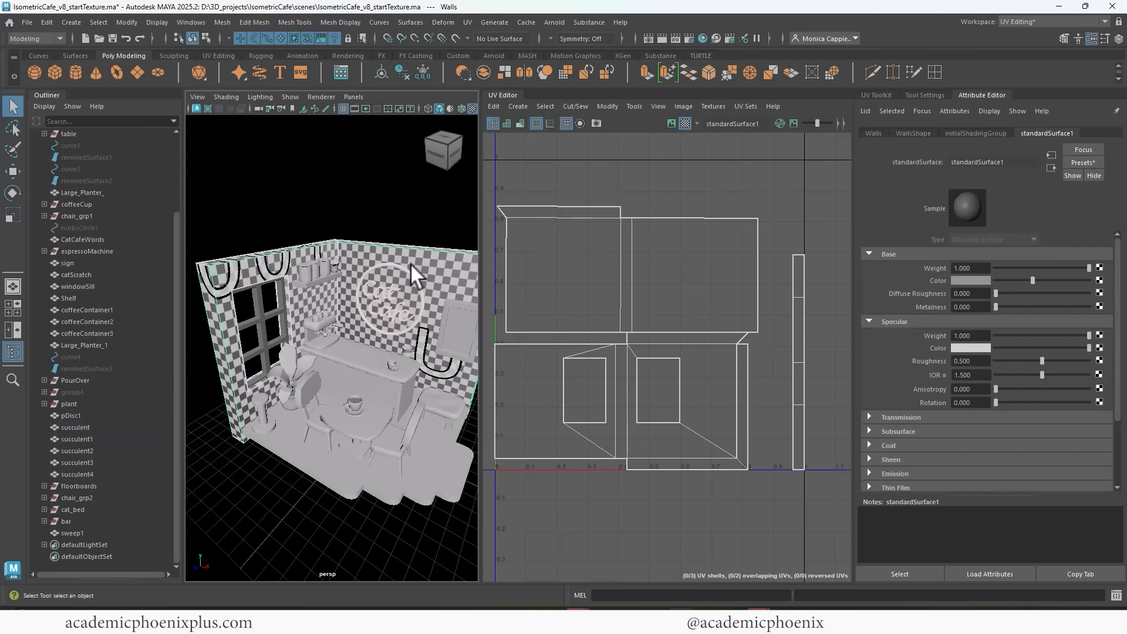
pyautogui.keyDown('alt'); pyautogui.moveTo(410, 263); pyautogui.dragTo(361, 270); pyautogui.keyUp('alt')
pyautogui.keyDown('shift'); pyautogui.click(288, 298); pyautogui.keyUp('shift')
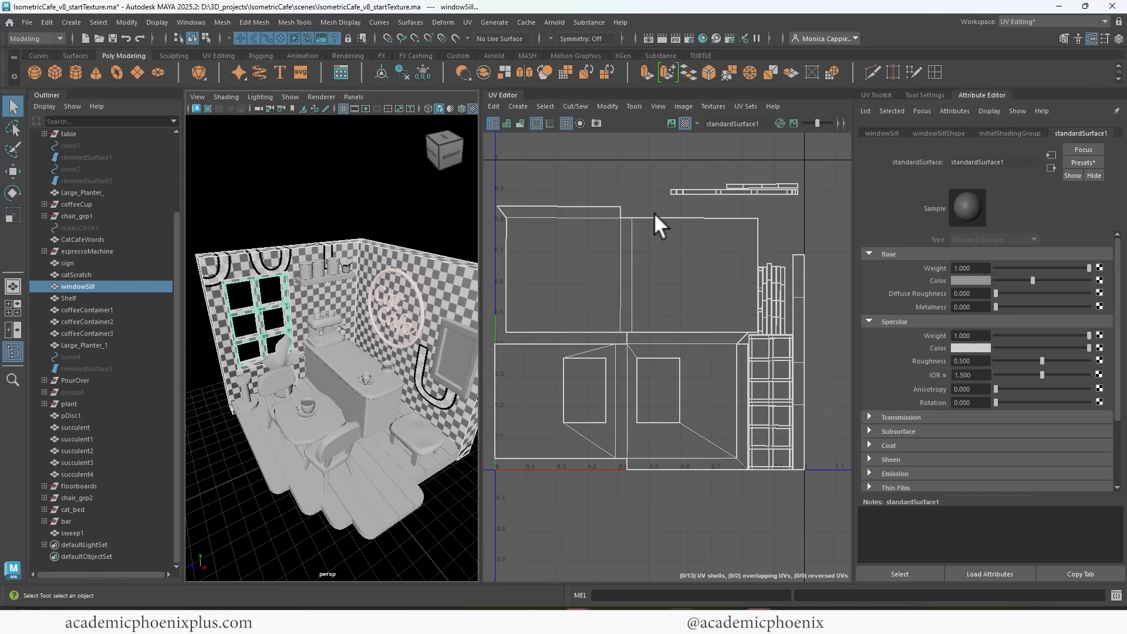
pyautogui.moveTo(432, 270); pyautogui.dragTo(520, 590, button='right')
pyautogui.click(437, 308)
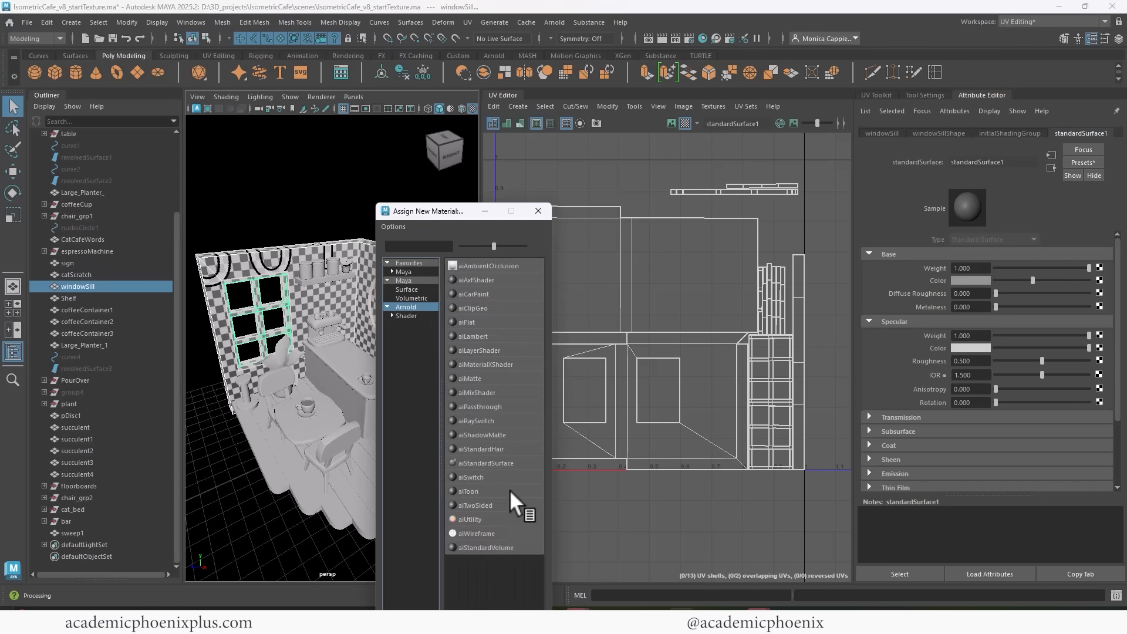
pyautogui.click(528, 461)
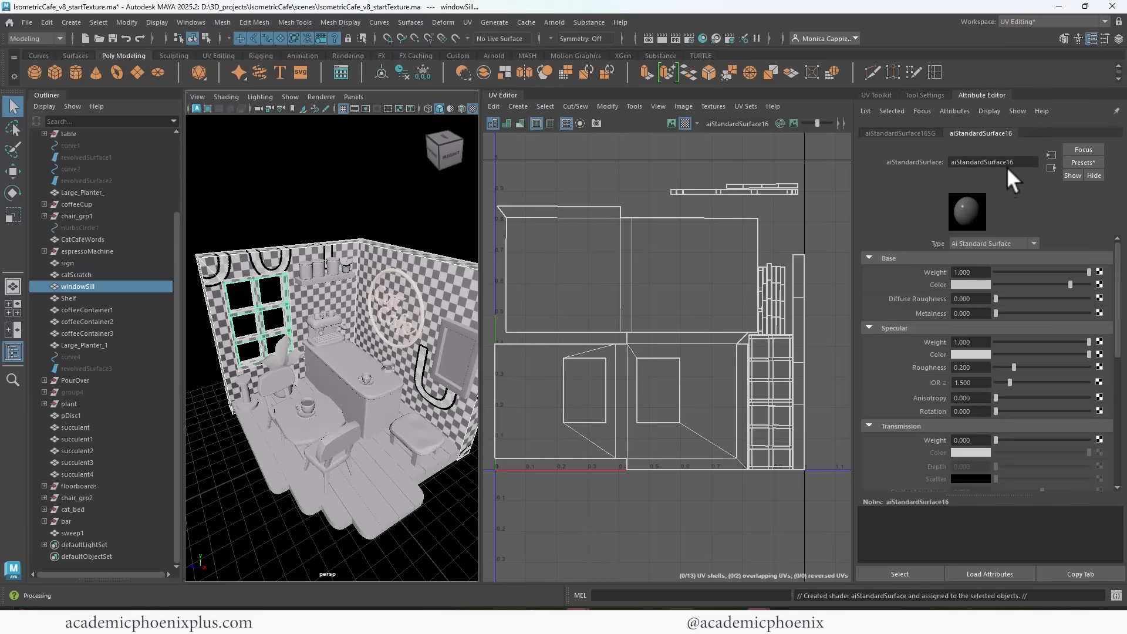
# Rename the new material on the walls and window as wallWindow_shader.
pyautogui.doubleClick(1024, 162)
pyautogui.write('wallWindow_shader')
pyautogui.press('Return')
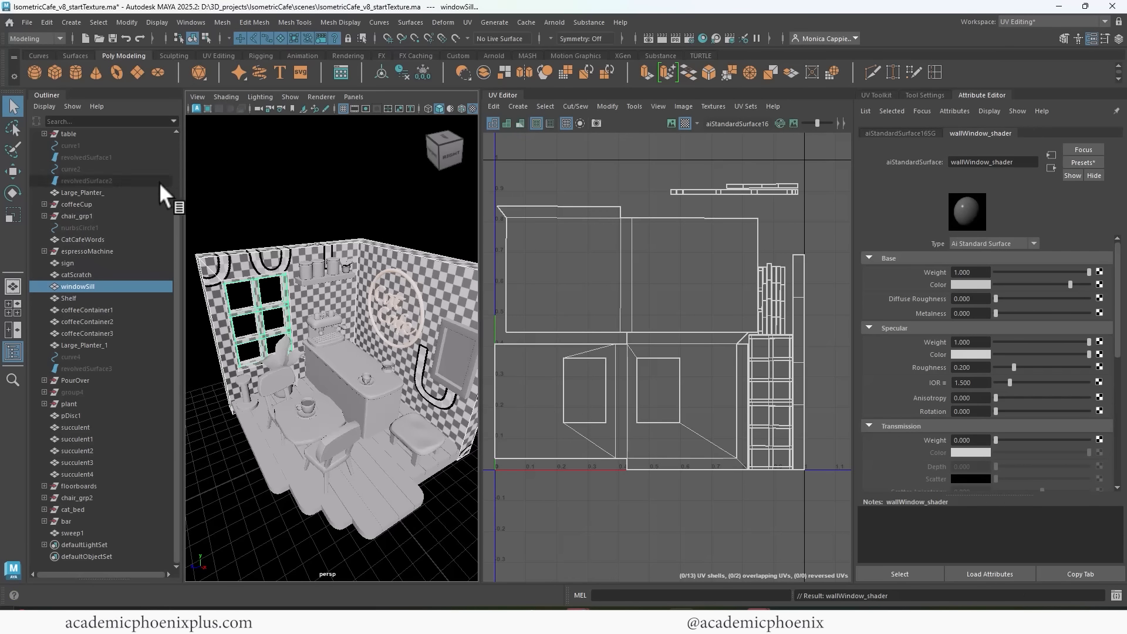
# Select the coffee surface inside the cup on the table and assign it a new aiStandardSurface material.
pyautogui.click(339, 235)
pyautogui.keyDown('alt'); pyautogui.moveTo(339, 235); pyautogui.dragTo(382, 362); pyautogui.keyUp('alt')
pyautogui.keyDown('alt'); pyautogui.moveTo(371, 360); pyautogui.dragTo(417, 353, button='right'); pyautogui.keyUp('alt')
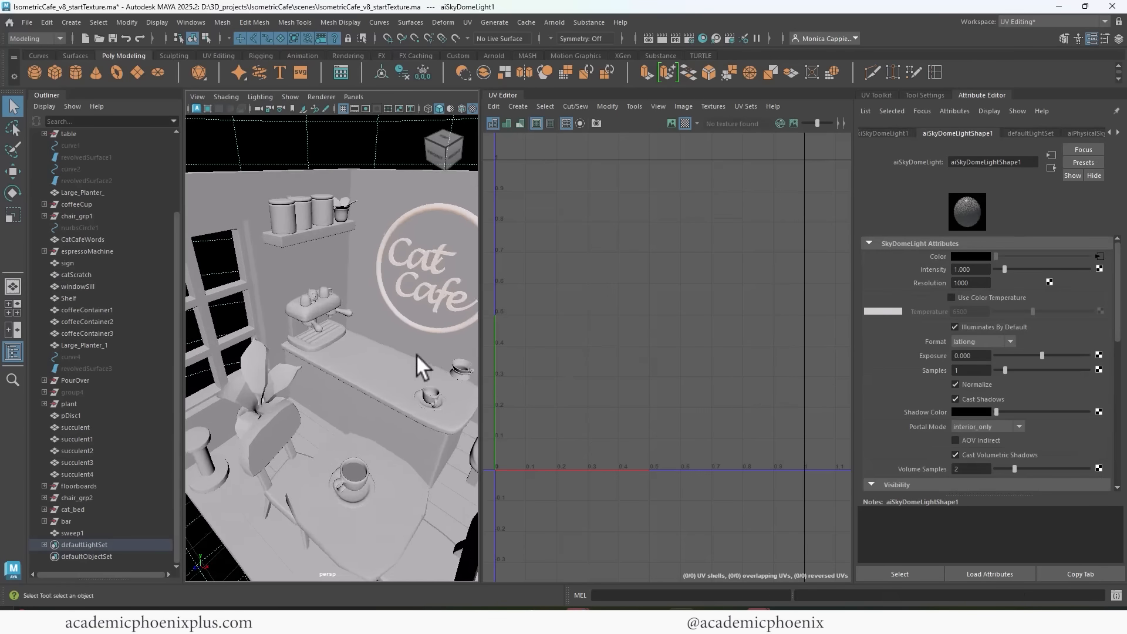
pyautogui.keyDown('alt'); pyautogui.moveTo(416, 354); pyautogui.dragTo(360, 320, button='middle'); pyautogui.keyUp('alt')
pyautogui.keyDown('alt'); pyautogui.moveTo(360, 320); pyautogui.dragTo(328, 335); pyautogui.keyUp('alt')
pyautogui.keyDown('alt'); pyautogui.moveTo(329, 373); pyautogui.dragTo(348, 344, button='middle'); pyautogui.keyUp('alt')
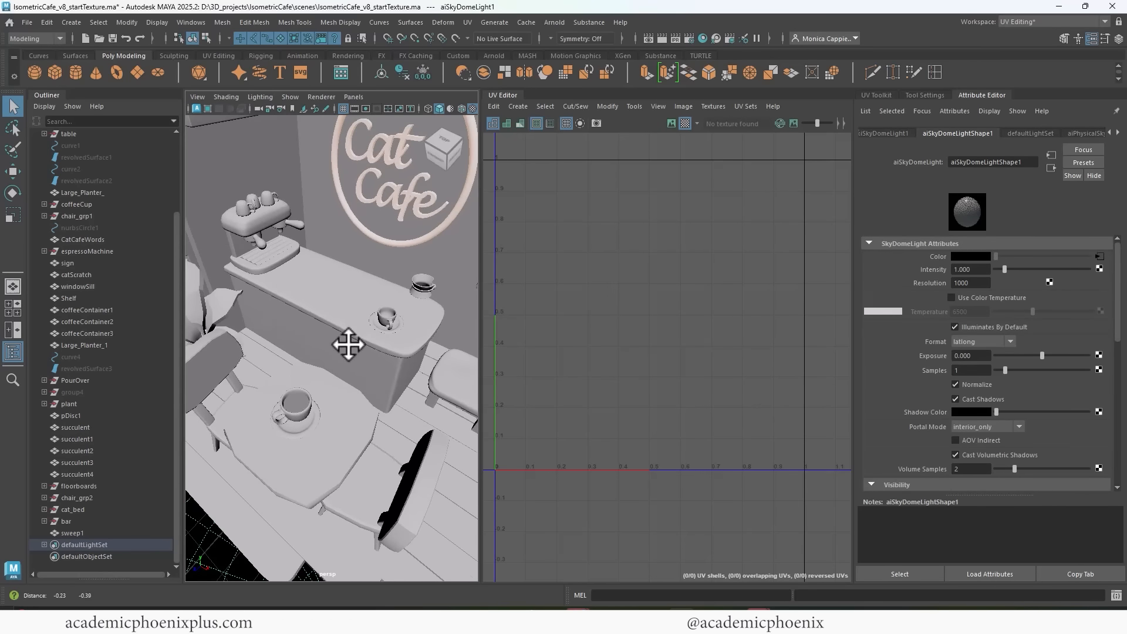
pyautogui.click(300, 399)
pyautogui.keyDown('alt'); pyautogui.moveTo(308, 384); pyautogui.dragTo(361, 340, button='right'); pyautogui.keyUp('alt')
pyautogui.keyDown('alt'); pyautogui.moveTo(361, 341); pyautogui.dragTo(327, 354); pyautogui.keyUp('alt')
pyautogui.keyDown('alt'); pyautogui.moveTo(327, 354); pyautogui.dragTo(422, 315, button='right'); pyautogui.keyUp('alt')
pyautogui.keyDown('alt'); pyautogui.moveTo(423, 315); pyautogui.dragTo(326, 301); pyautogui.keyUp('alt')
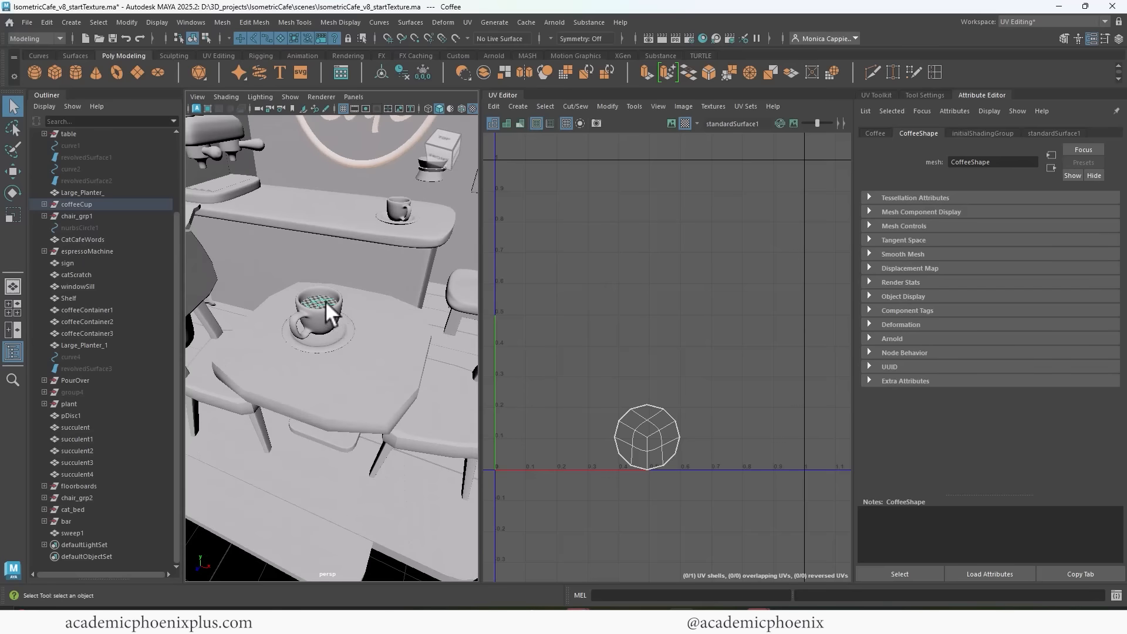
pyautogui.moveTo(325, 301); pyautogui.dragTo(420, 593, button='right')
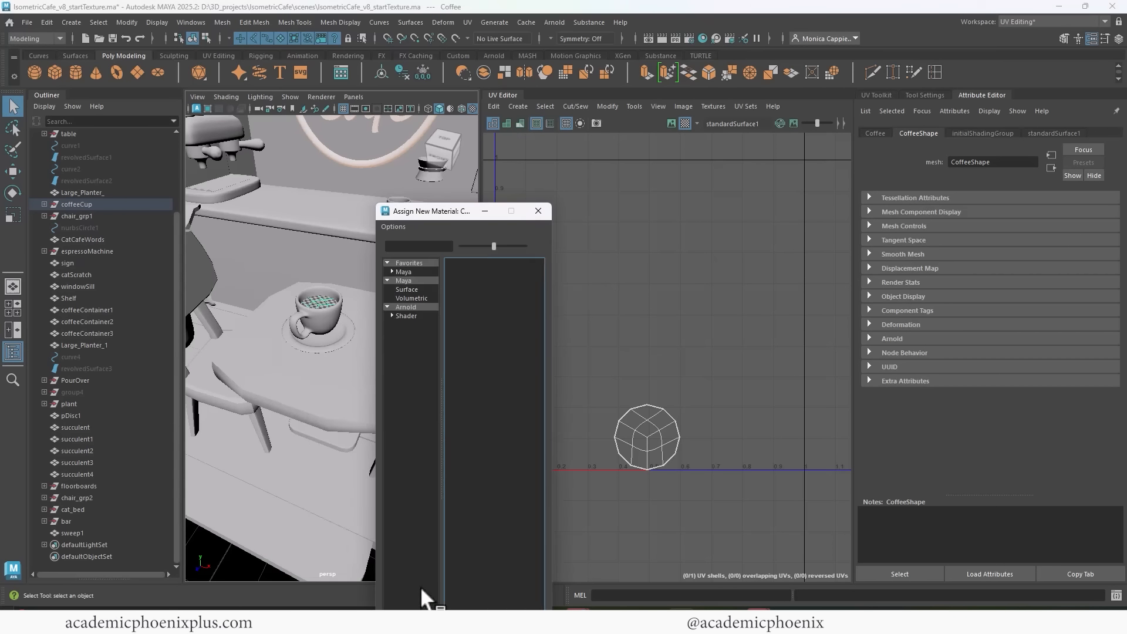
pyautogui.click(428, 306)
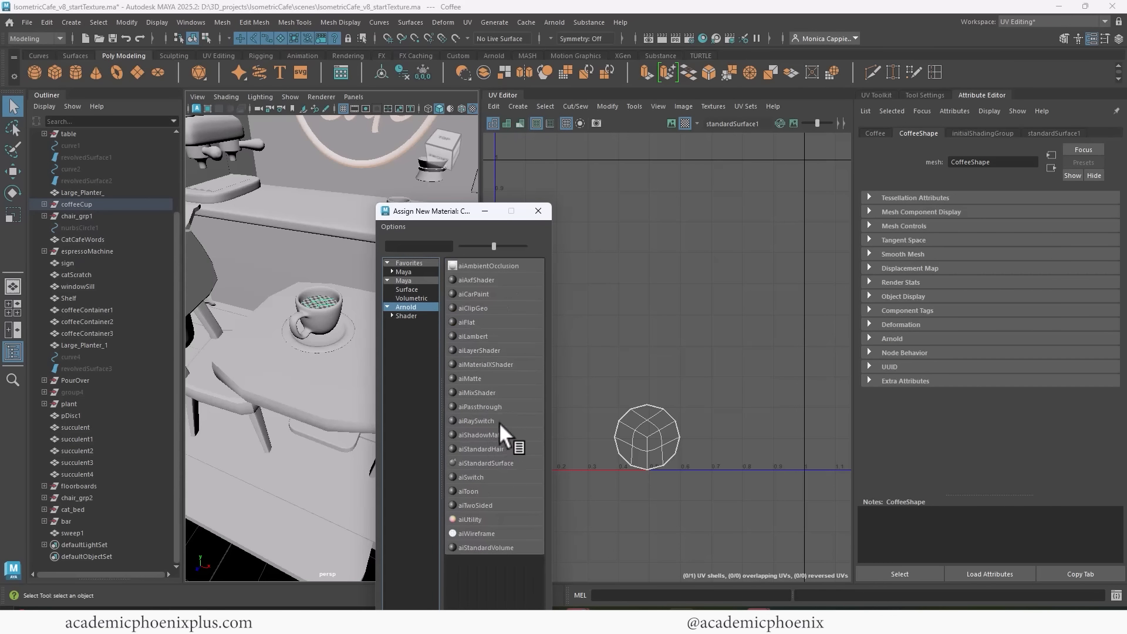
pyautogui.click(500, 461)
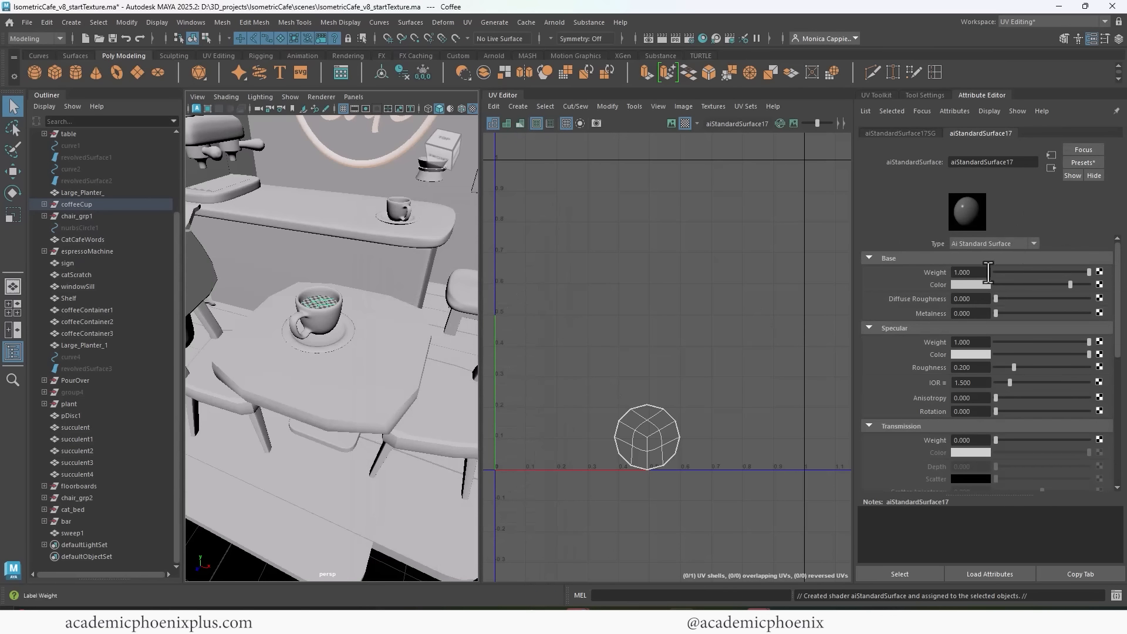
# Give the coffee material a dark brown base color and a specular roughness of 0.465.
pyautogui.click(977, 284)
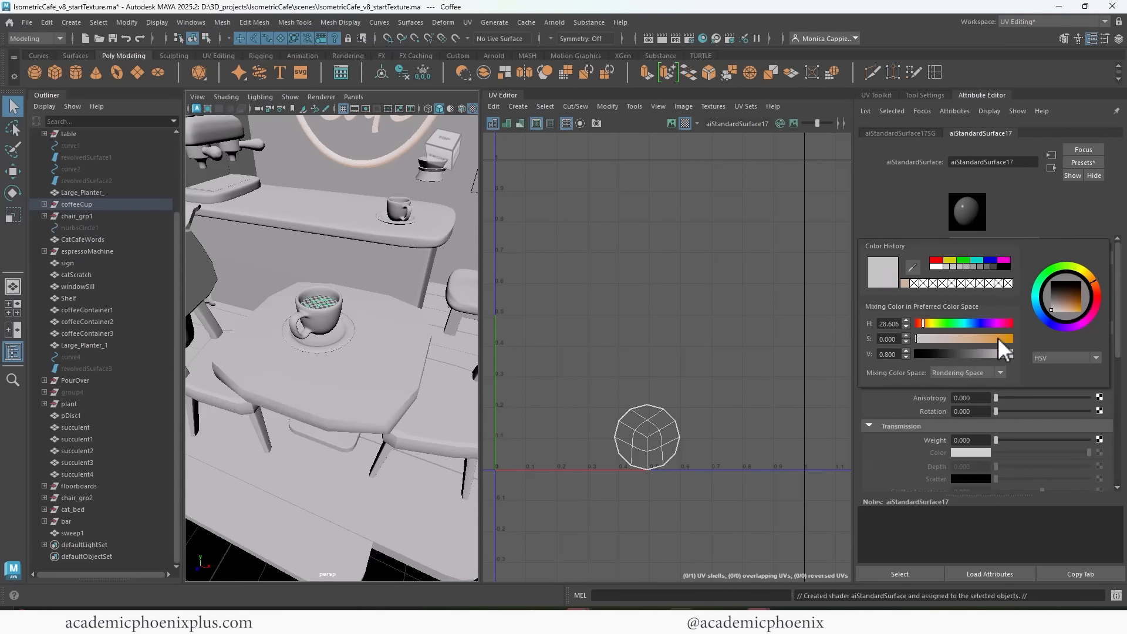
pyautogui.click(1072, 299)
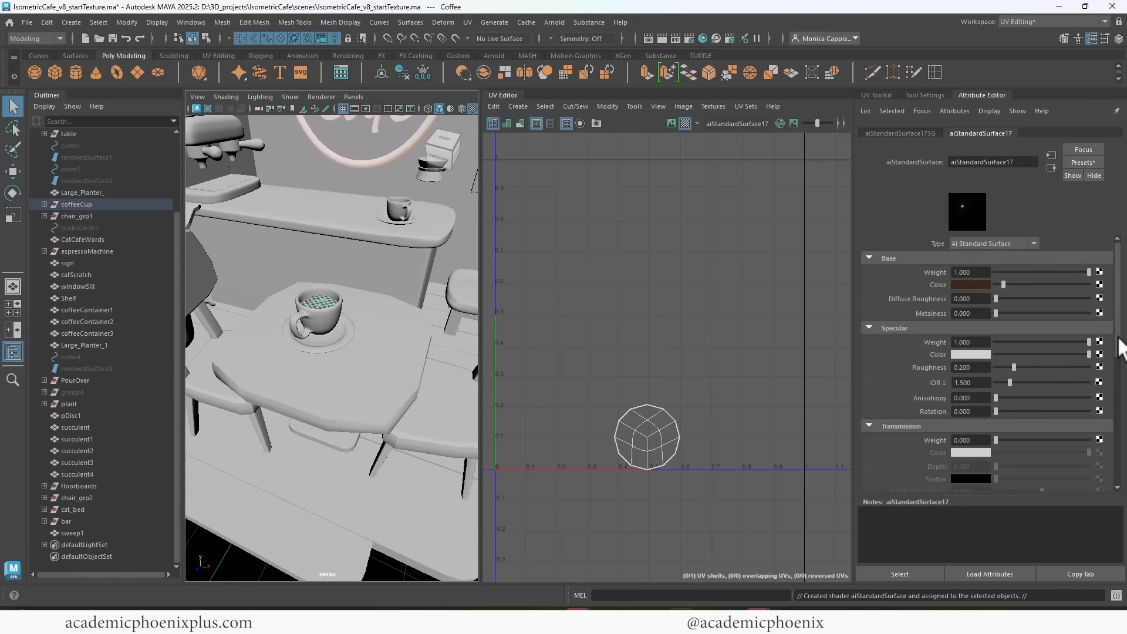
pyautogui.moveTo(1118, 348); pyautogui.dragTo(1117, 360)
pyautogui.moveTo(1002, 342); pyautogui.dragTo(1037, 342)
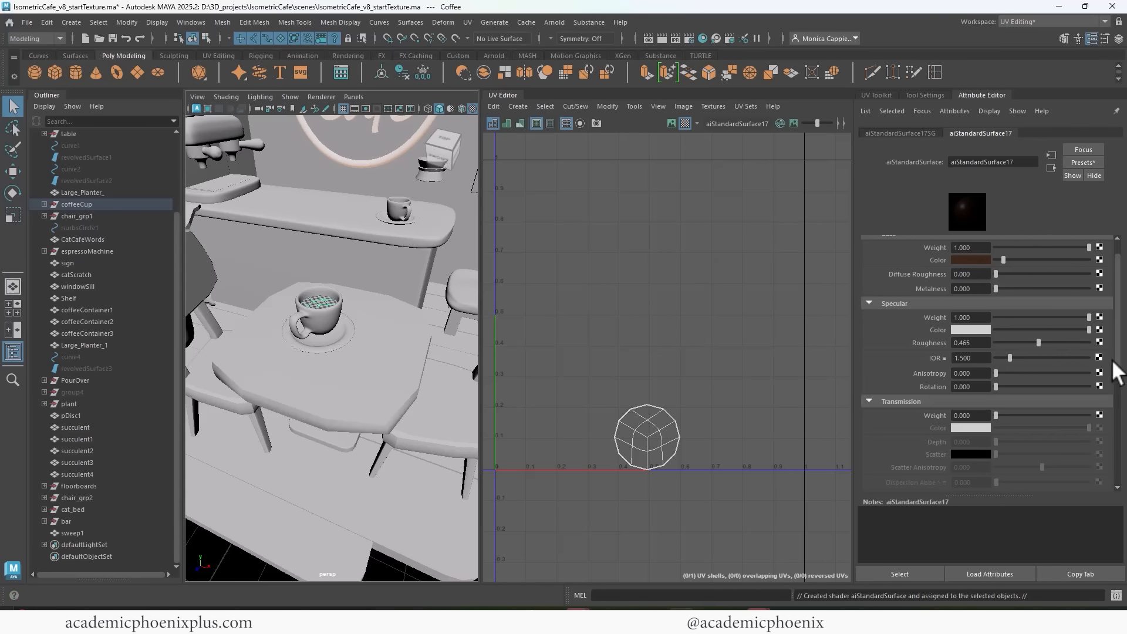
pyautogui.moveTo(1119, 352)
pyautogui.mouseDown()
pyautogui.moveTo(1119, 364)
pyautogui.moveTo(1118, 354)
pyautogui.mouseUp()
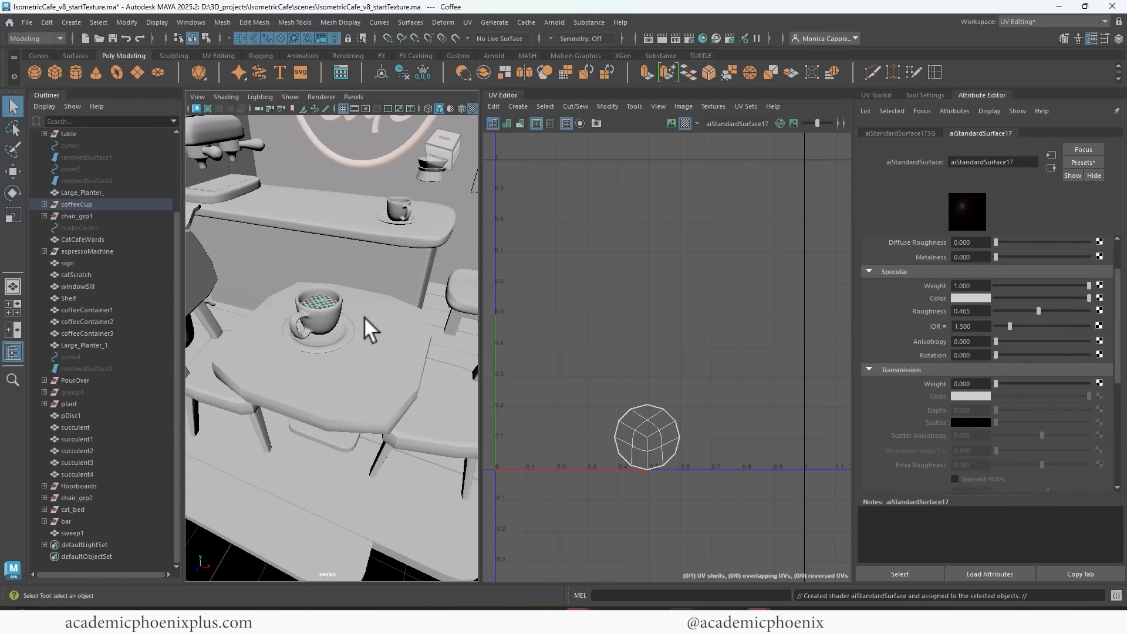
# Examine the whole cafe scene in an Arnold render and close the render view.
pyautogui.keyDown('alt'); pyautogui.moveTo(396, 301); pyautogui.dragTo(297, 283, button='right'); pyautogui.keyUp('alt')
pyautogui.keyDown('alt'); pyautogui.moveTo(359, 293); pyautogui.dragTo(389, 312, button='middle'); pyautogui.keyUp('alt')
pyautogui.keyDown('alt'); pyautogui.moveTo(390, 312); pyautogui.dragTo(340, 294); pyautogui.keyUp('alt')
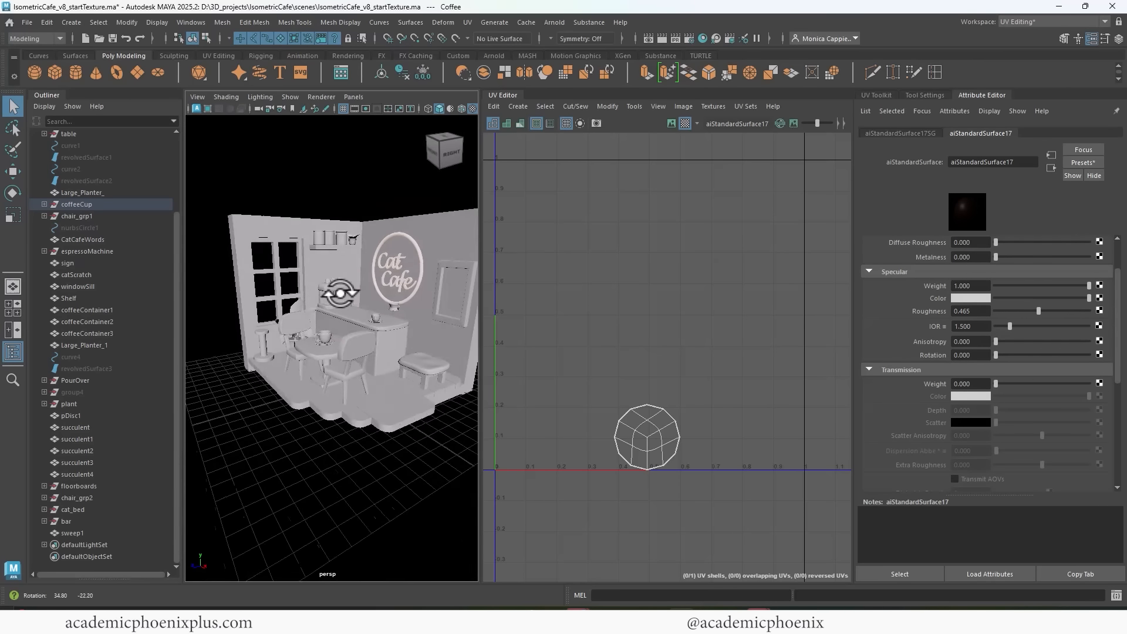
pyautogui.keyDown('alt'); pyautogui.moveTo(408, 296); pyautogui.dragTo(391, 294, button='right'); pyautogui.keyUp('alt')
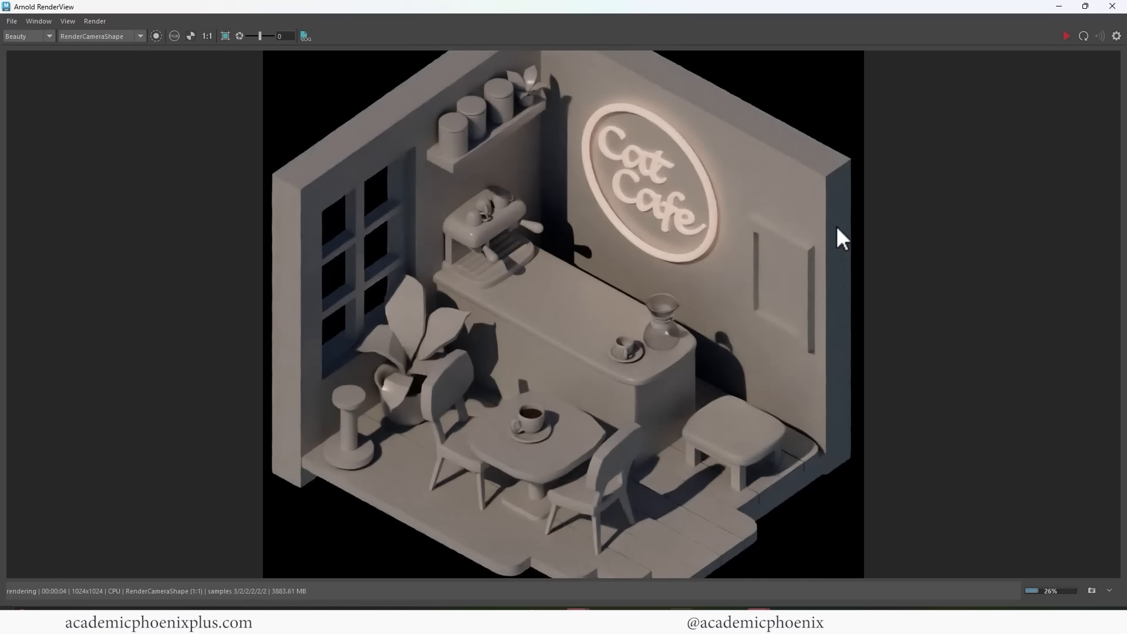
pyautogui.click(1111, 7)
# Select all the cafe geometry, delete its history and freeze its transformations.
pyautogui.scroll(-2, 359, 234)
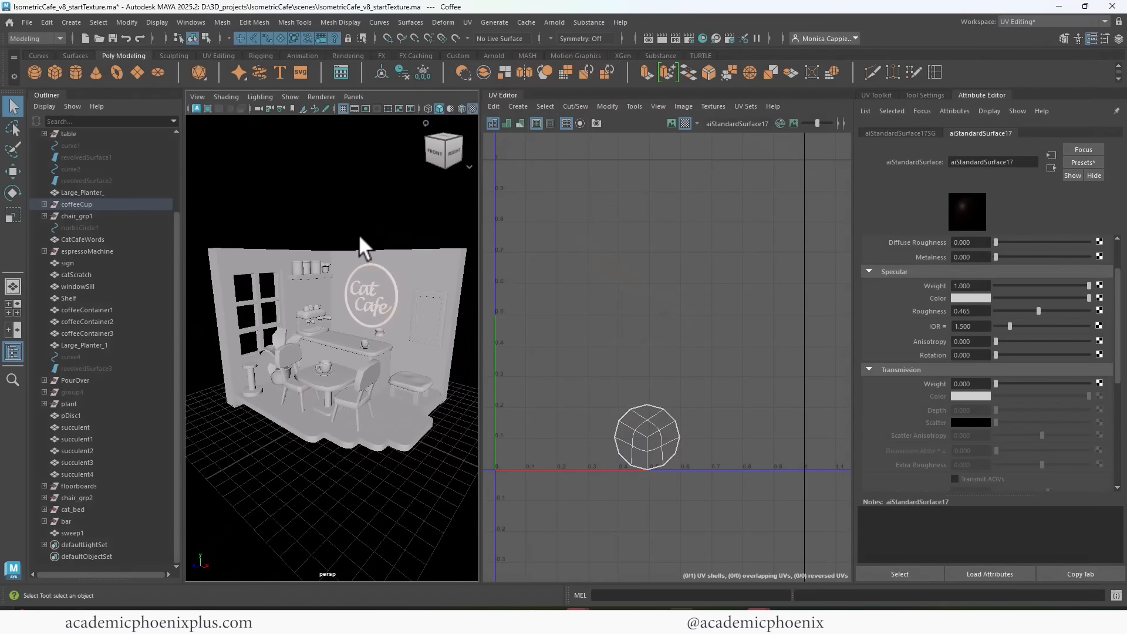
pyautogui.moveTo(216, 224); pyautogui.dragTo(487, 441)
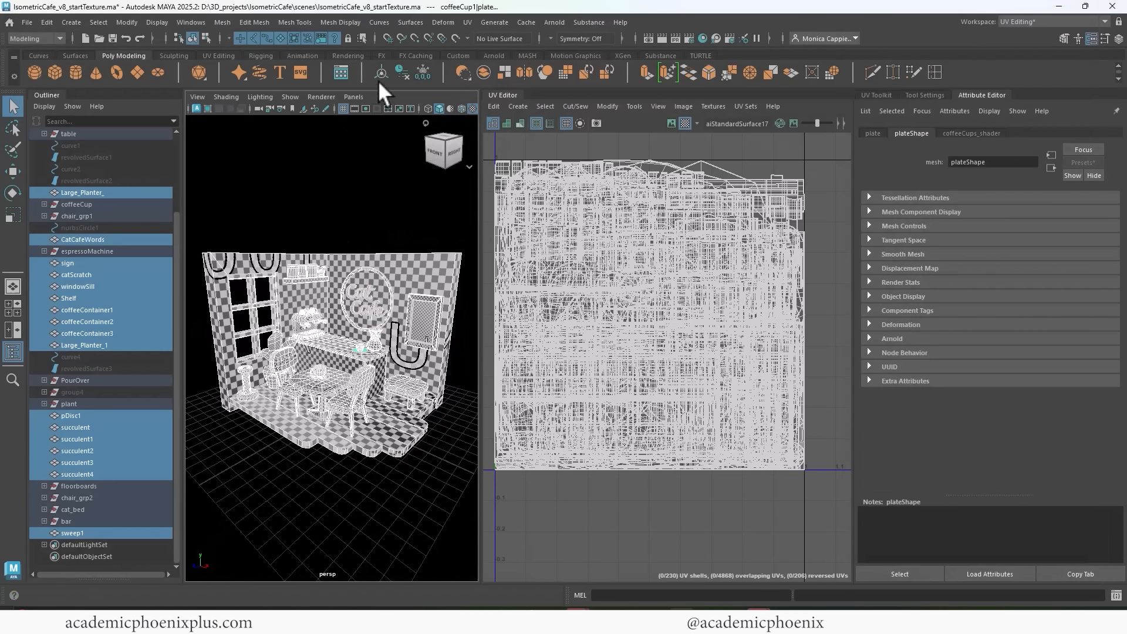
pyautogui.click(406, 69)
pyautogui.click(419, 70)
pyautogui.click(403, 69)
# Save the scene as a new version named IsometricCafe_v9_startTexture2.
pyautogui.click(27, 22)
pyautogui.click(78, 85)
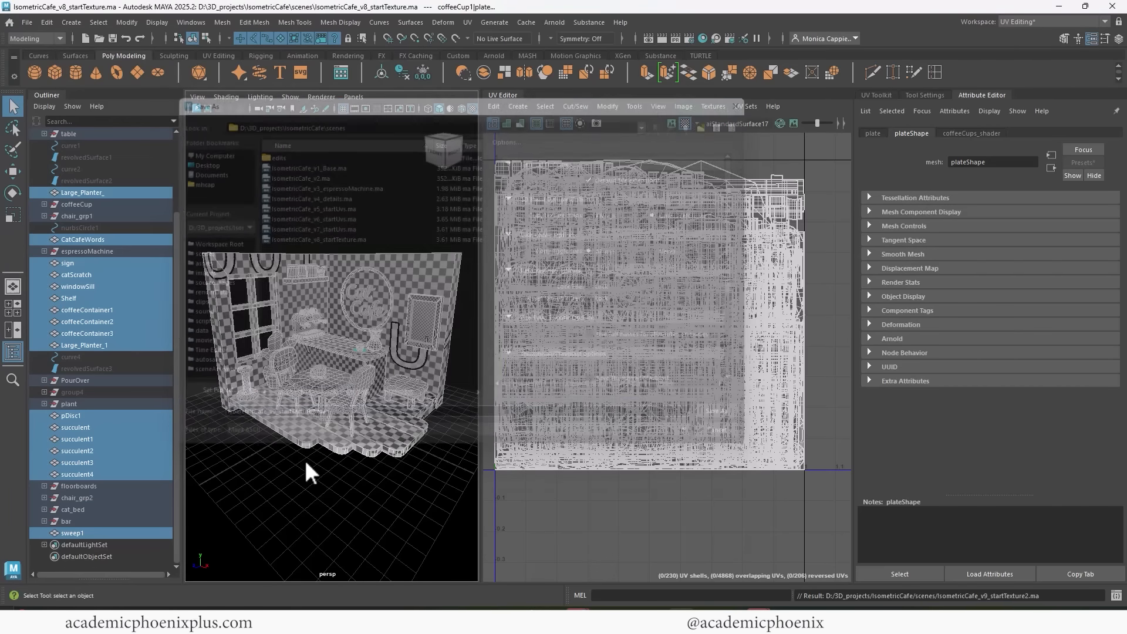
pyautogui.click(304, 468)
# Begin exporting the selected cafe geometry with OBJexport as the file type.
pyautogui.keyDown('alt'); pyautogui.moveTo(389, 291); pyautogui.dragTo(332, 294); pyautogui.keyUp('alt')
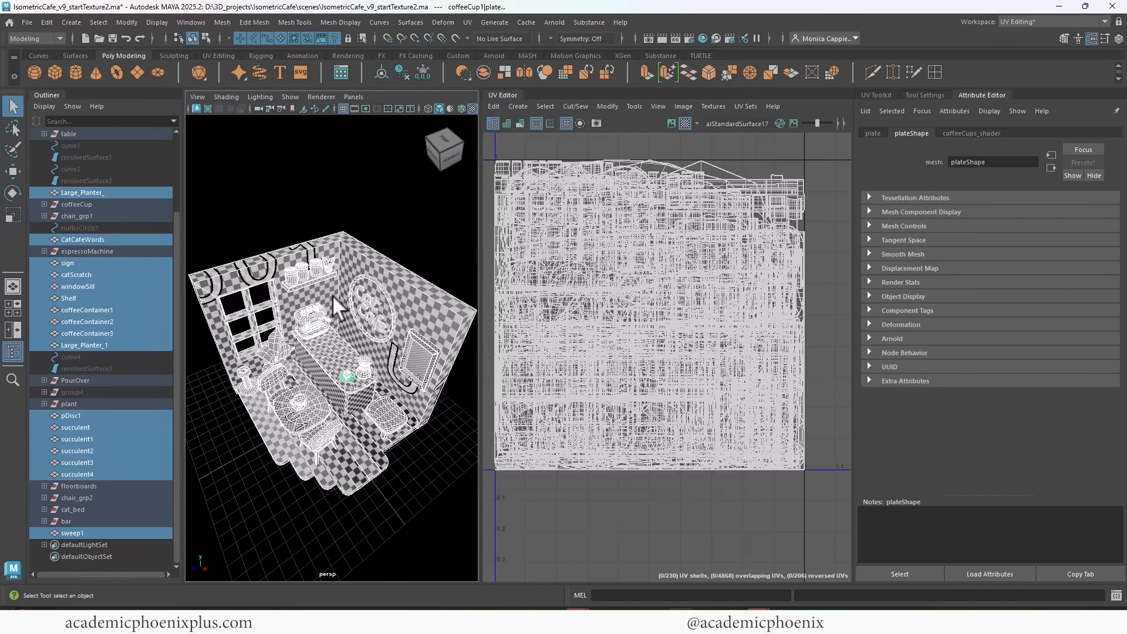
pyautogui.click(27, 22)
pyautogui.click(64, 178)
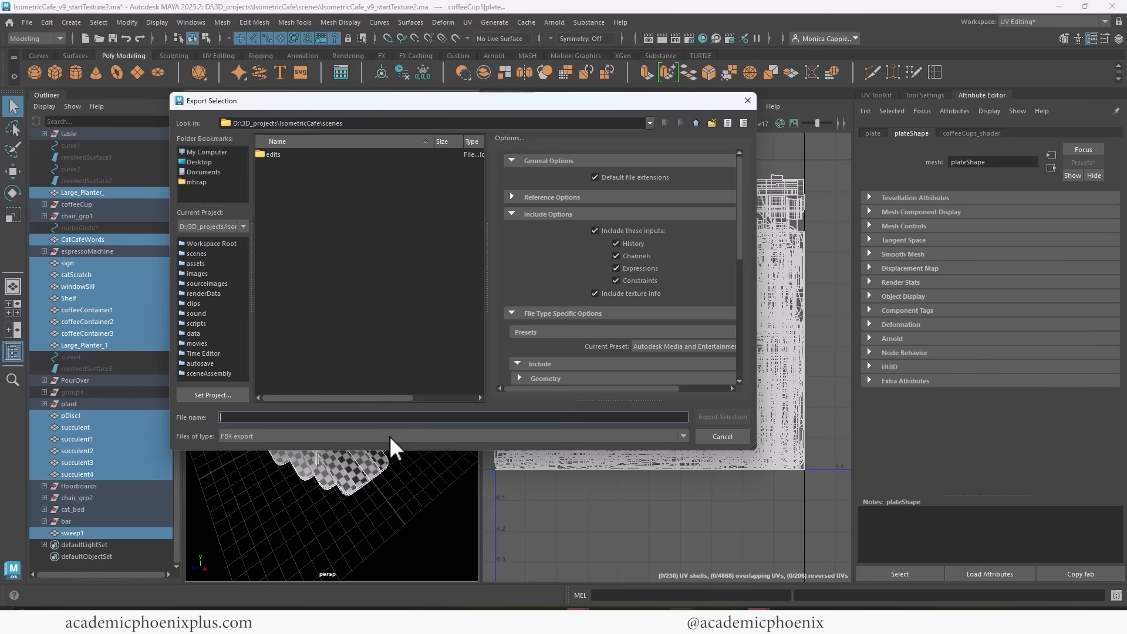
pyautogui.click(388, 435)
pyautogui.scroll(-1, 682, 487)
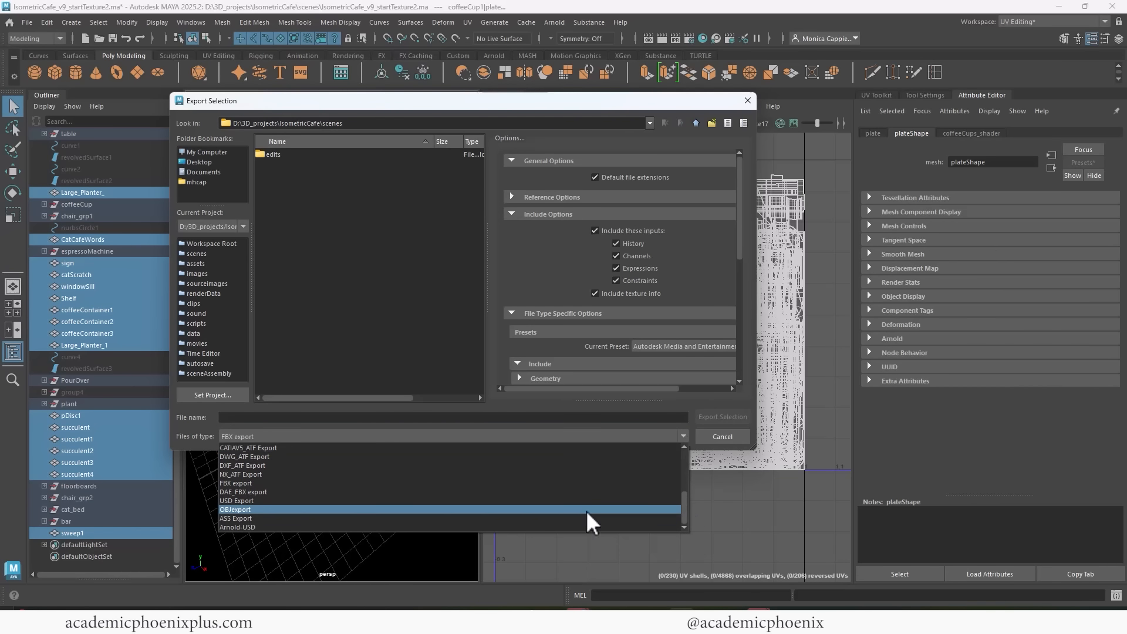
pyautogui.click(333, 506)
# Export the selection under the file name CatCafe into the IsometricCafe project's assets folder.
pyautogui.moveTo(319, 124); pyautogui.dragTo(379, 121)
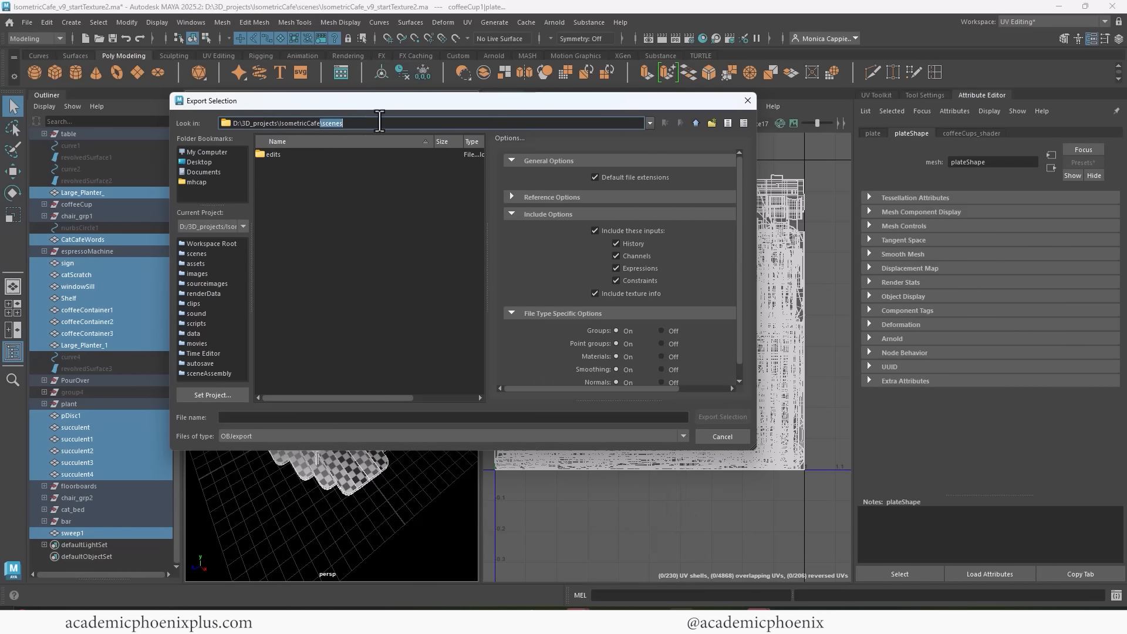
pyautogui.click(698, 124)
pyautogui.doubleClick(278, 155)
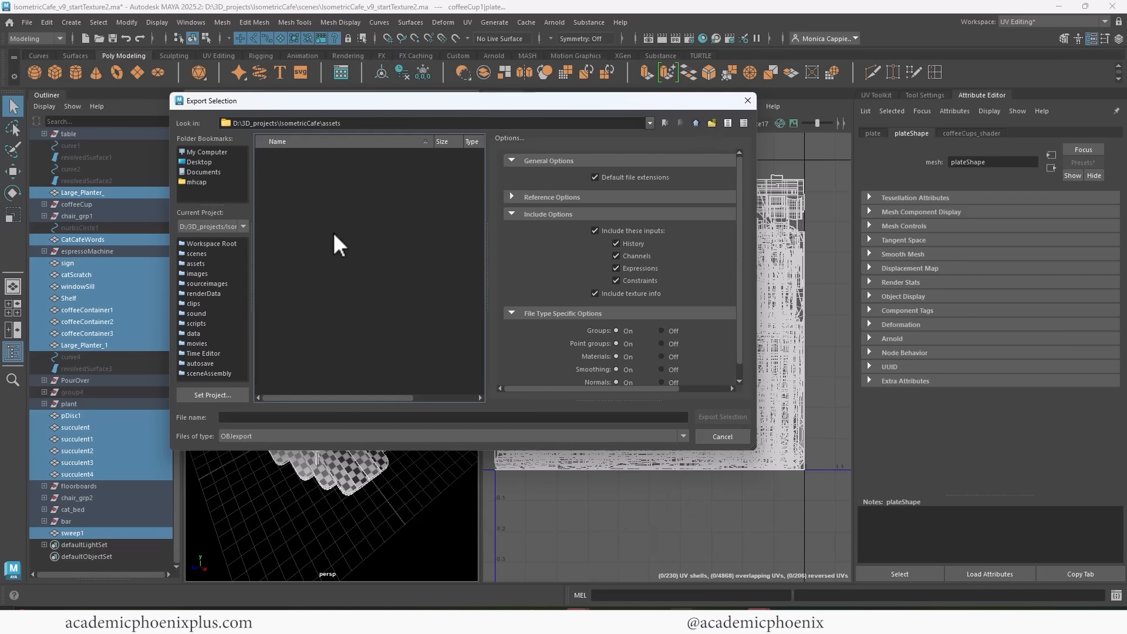
pyautogui.click(289, 420)
pyautogui.write('c')
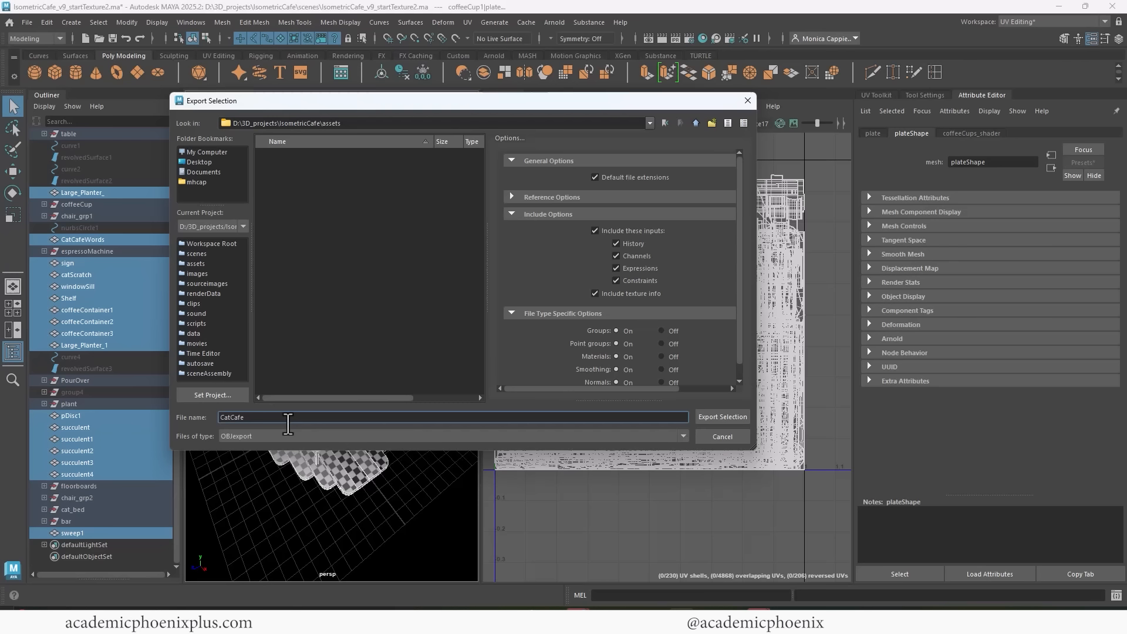
pyautogui.click(726, 418)
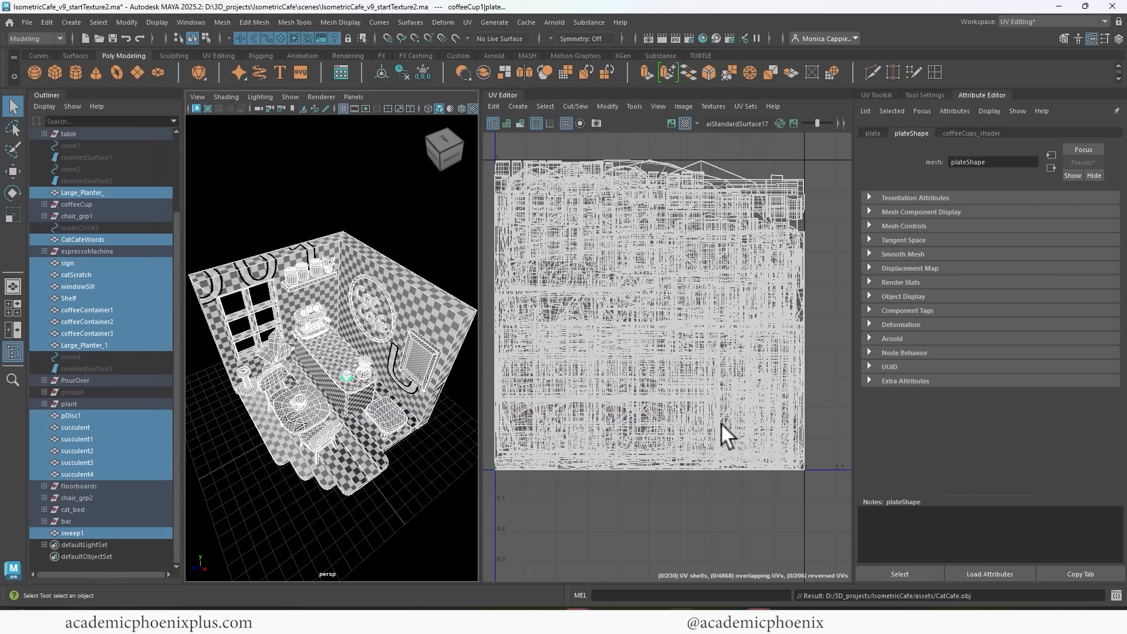
# Switch to Substance 3D Painter and start a new project with CatCafe.obj from the IsometricCafe assets folder.
pyautogui.click(772, 620)
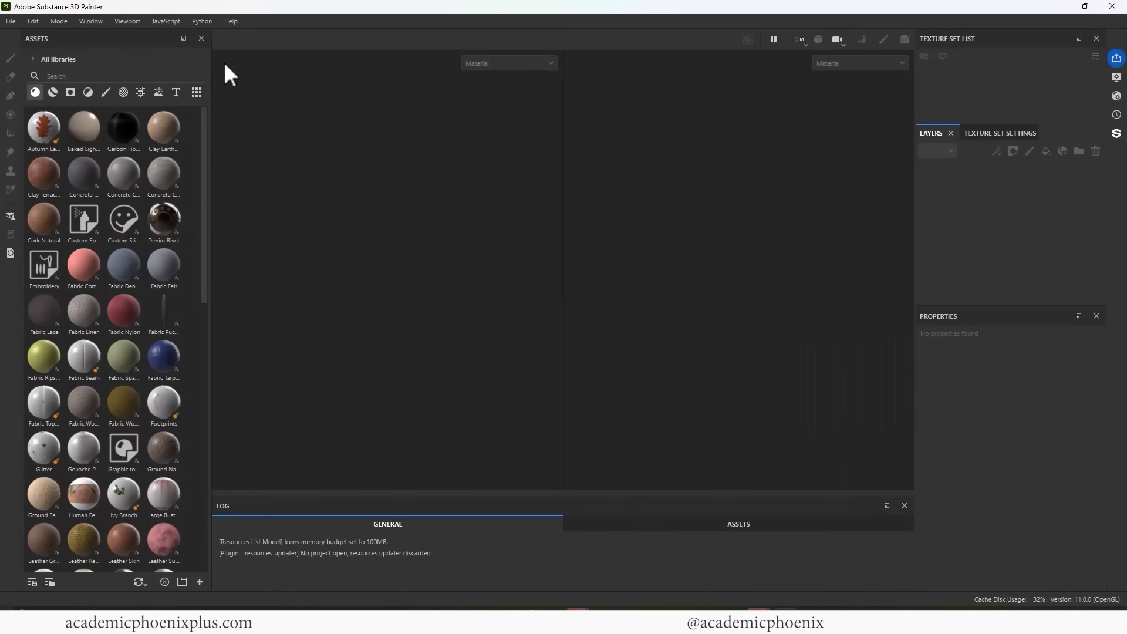
pyautogui.click(10, 21)
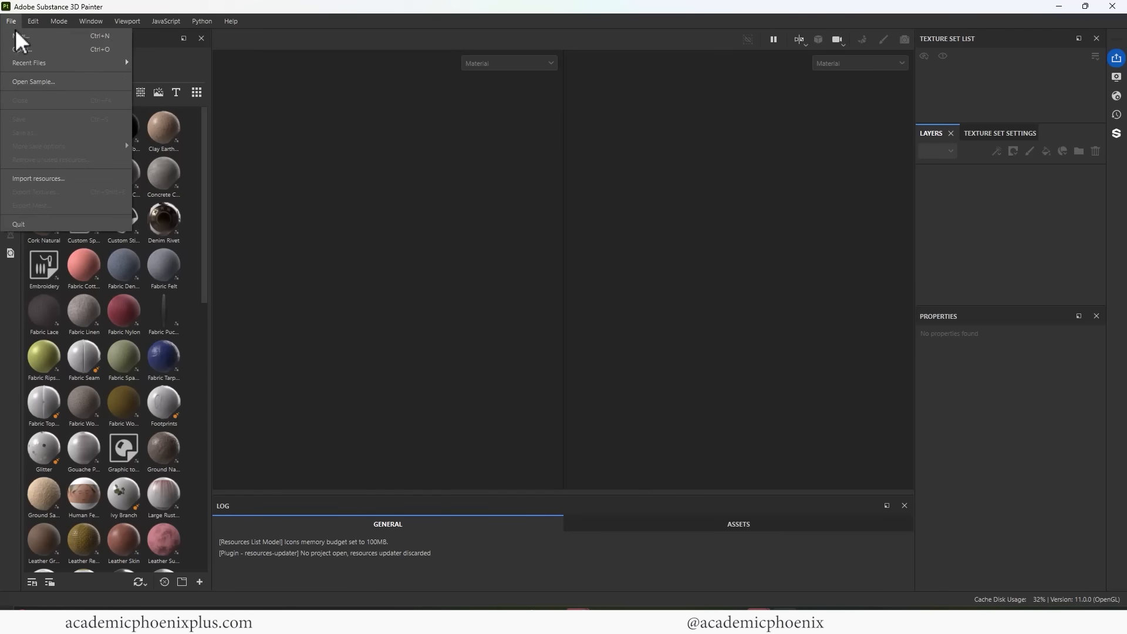
pyautogui.click(17, 32)
pyautogui.click(681, 172)
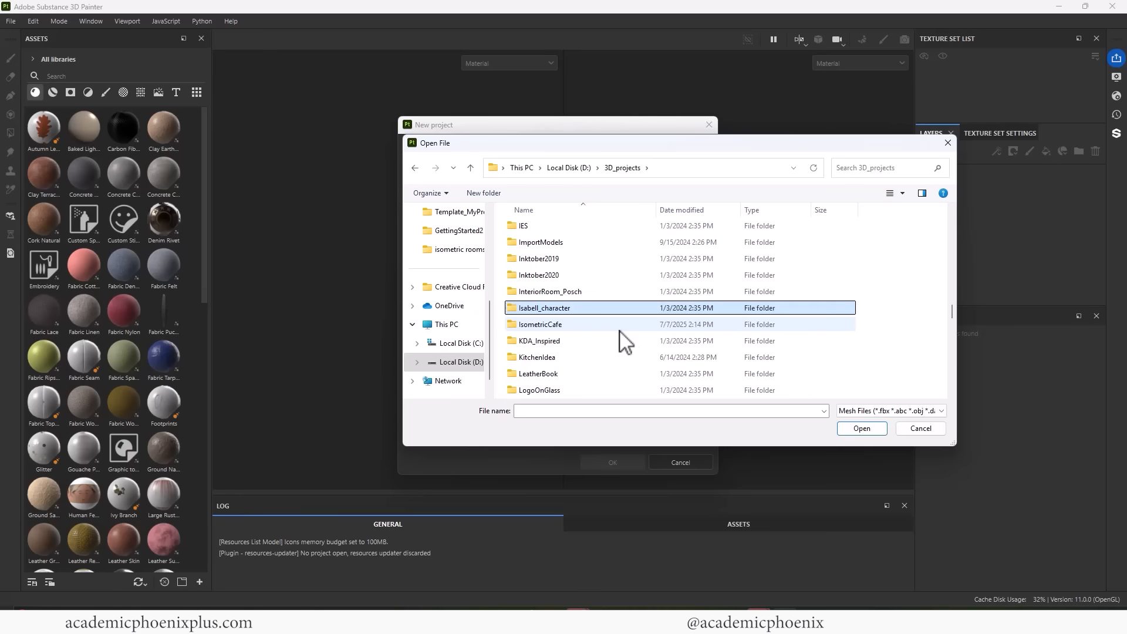
pyautogui.doubleClick(582, 324)
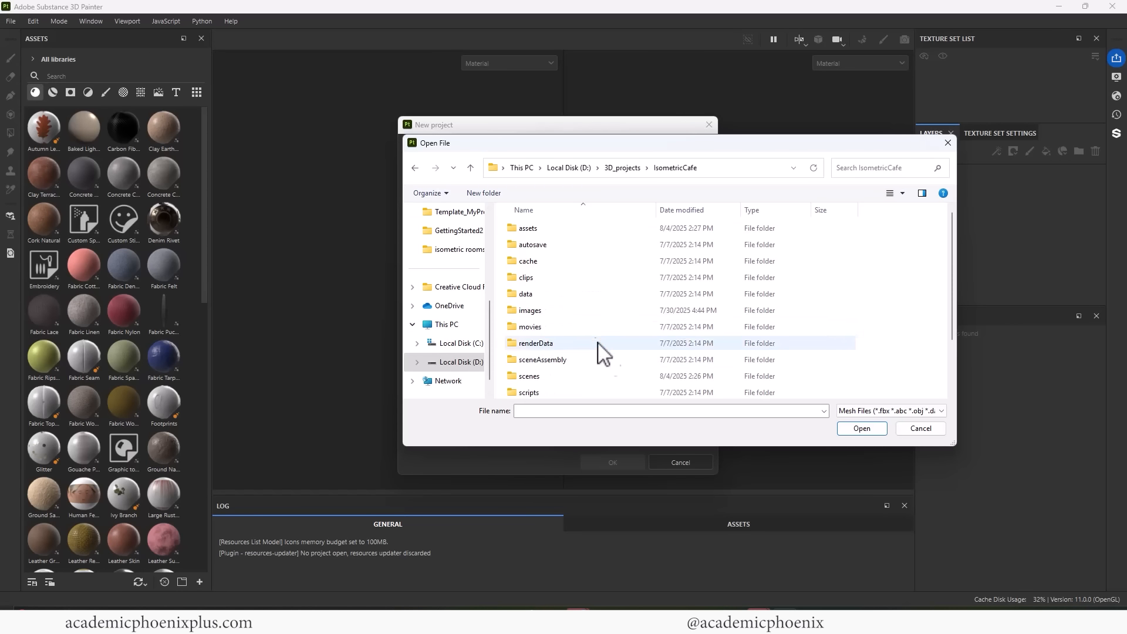
pyautogui.doubleClick(572, 231)
pyautogui.doubleClick(558, 230)
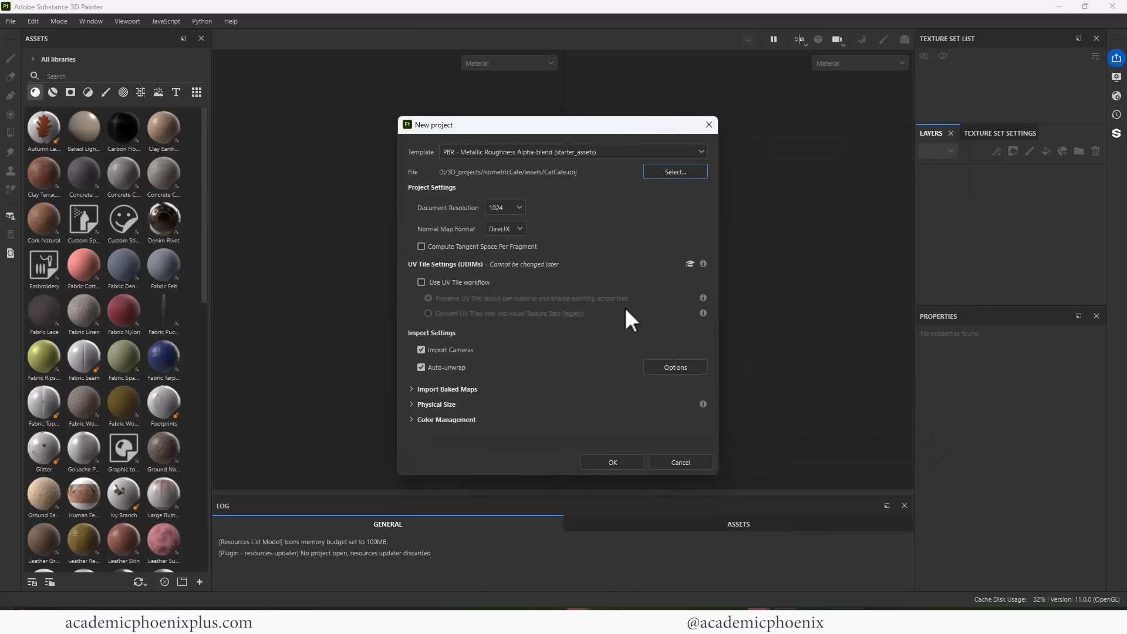
# Set the document resolution to 2048 and create the project.
pyautogui.click(519, 208)
pyautogui.click(614, 462)
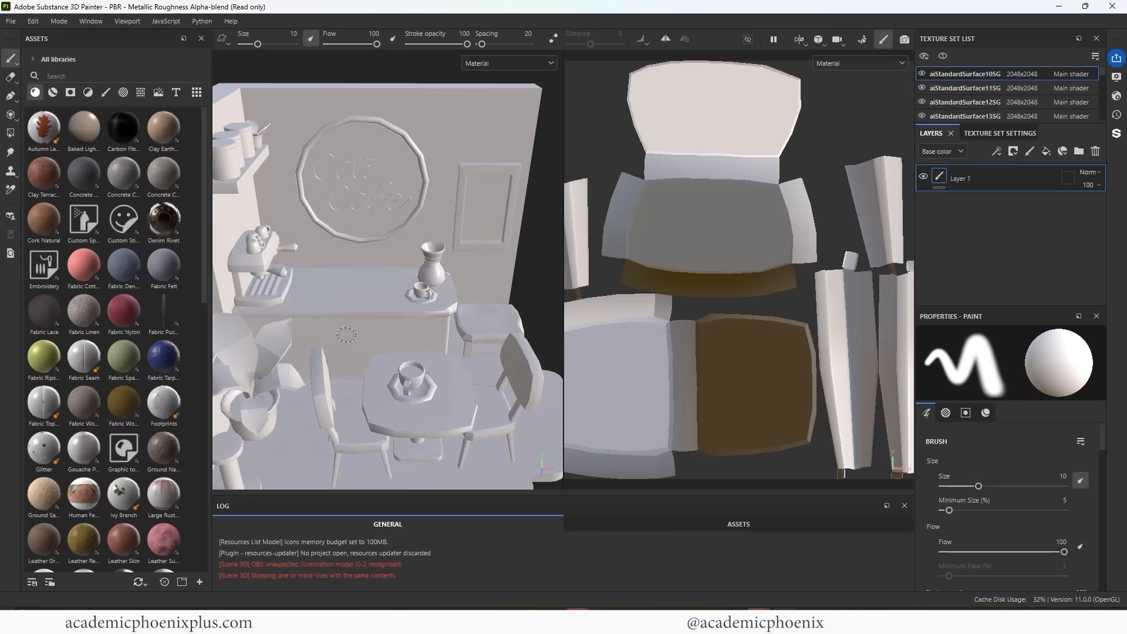
pyautogui.keyDown('alt'); pyautogui.moveTo(382, 242); pyautogui.dragTo(442, 246); pyautogui.keyUp('alt')
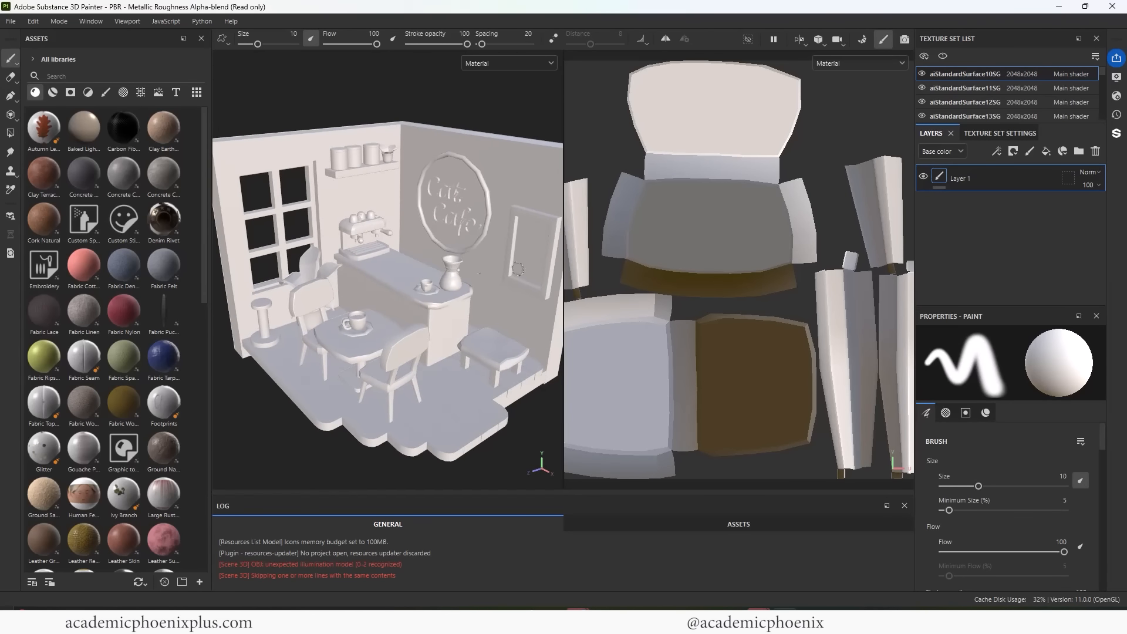
# Show the texture set settings and examine the UV layouts of texture sets aiStandardSurface10SG through aiStandardSurface13SG.
pyautogui.click(989, 133)
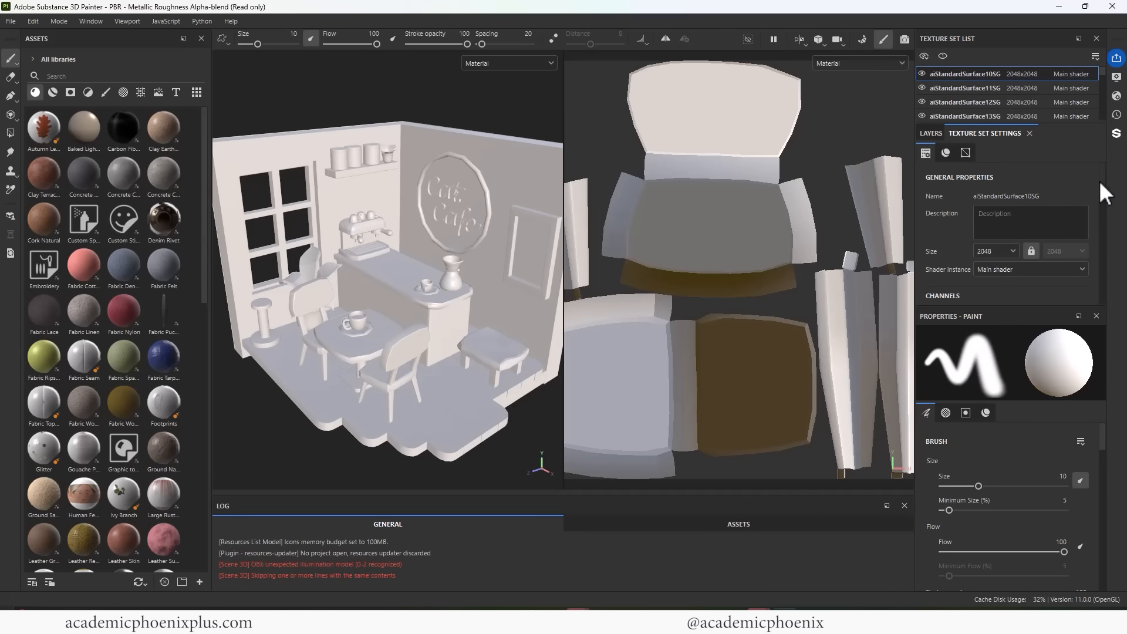
pyautogui.click(962, 88)
pyautogui.click(957, 103)
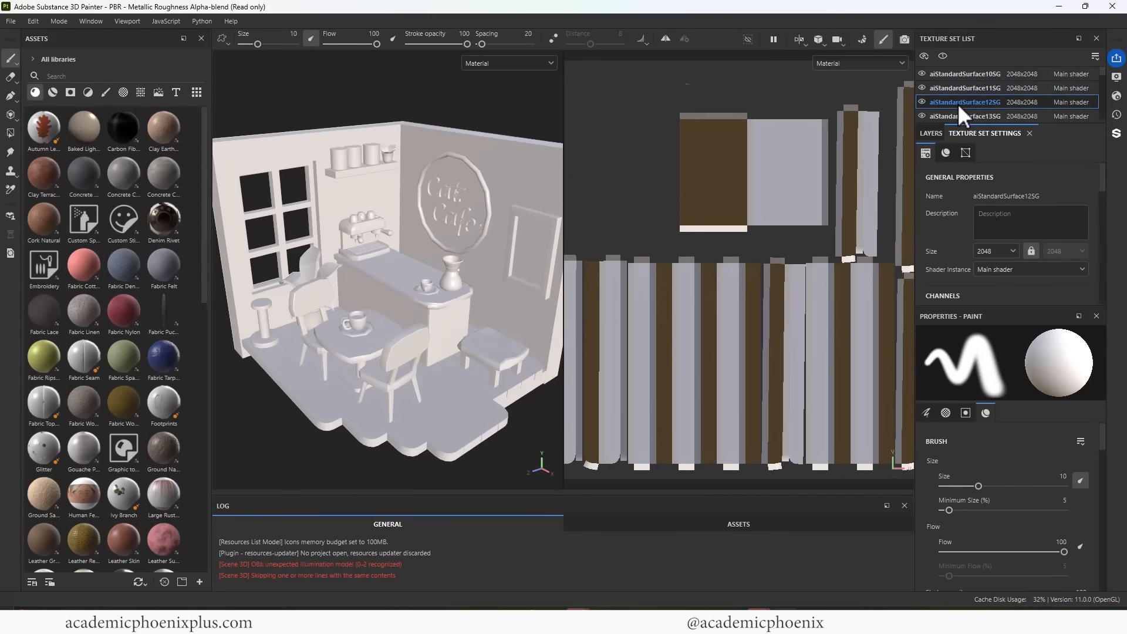
pyautogui.click(987, 73)
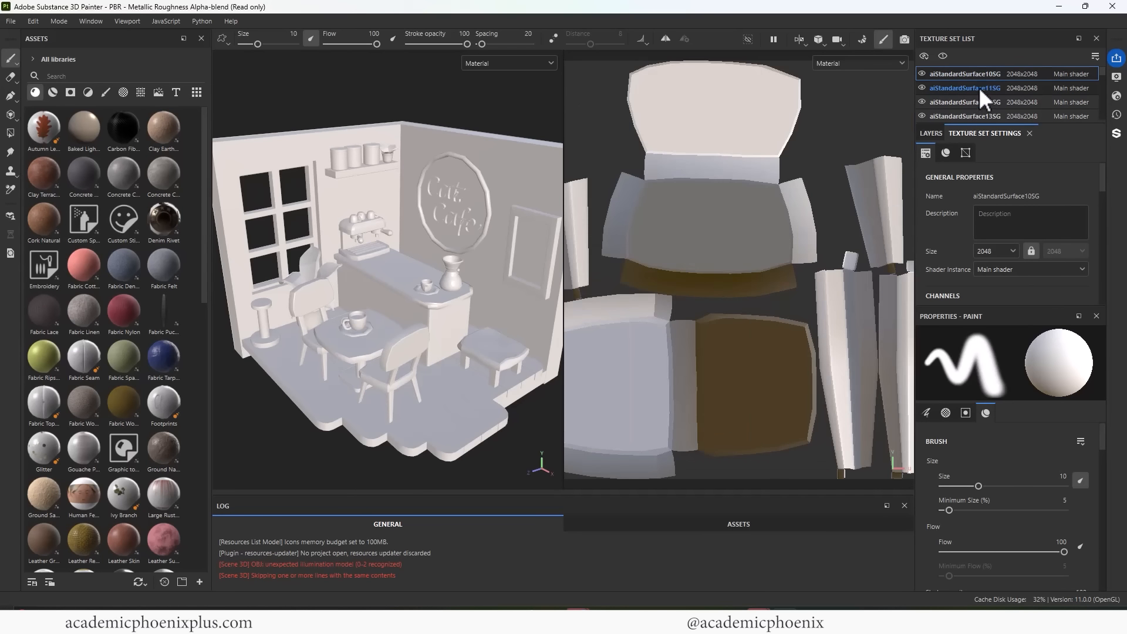
pyautogui.click(978, 87)
pyautogui.click(982, 102)
pyautogui.click(989, 115)
pyautogui.moveTo(1101, 71)
pyautogui.mouseDown()
pyautogui.moveTo(1103, 100)
pyautogui.moveTo(1103, 65)
pyautogui.mouseUp()
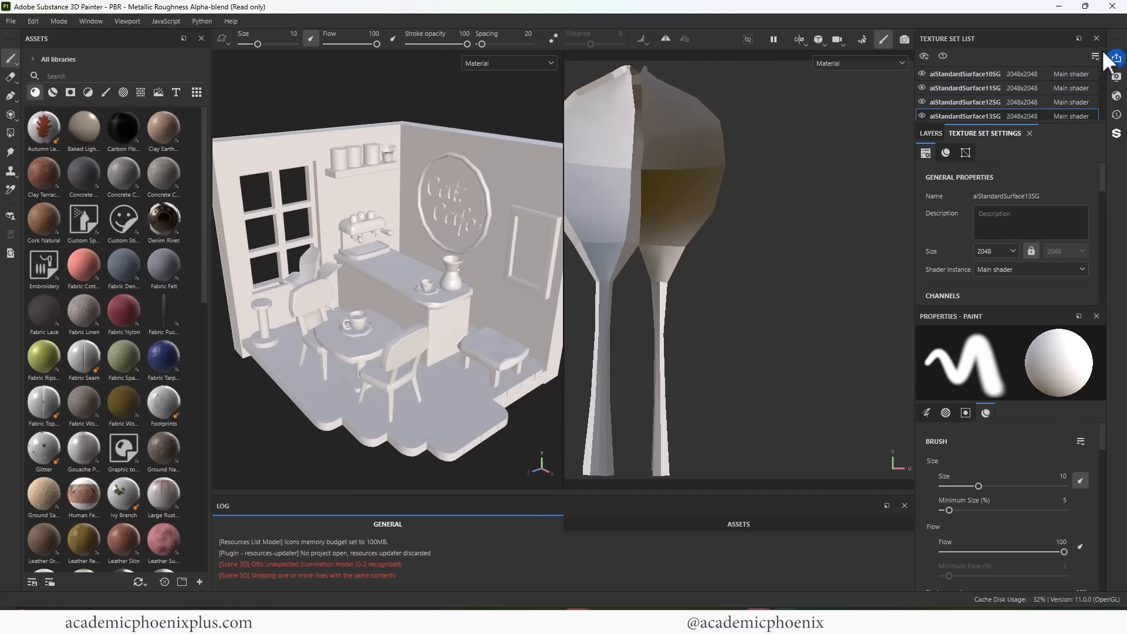
pyautogui.click(986, 70)
pyautogui.click(955, 92)
pyautogui.click(961, 113)
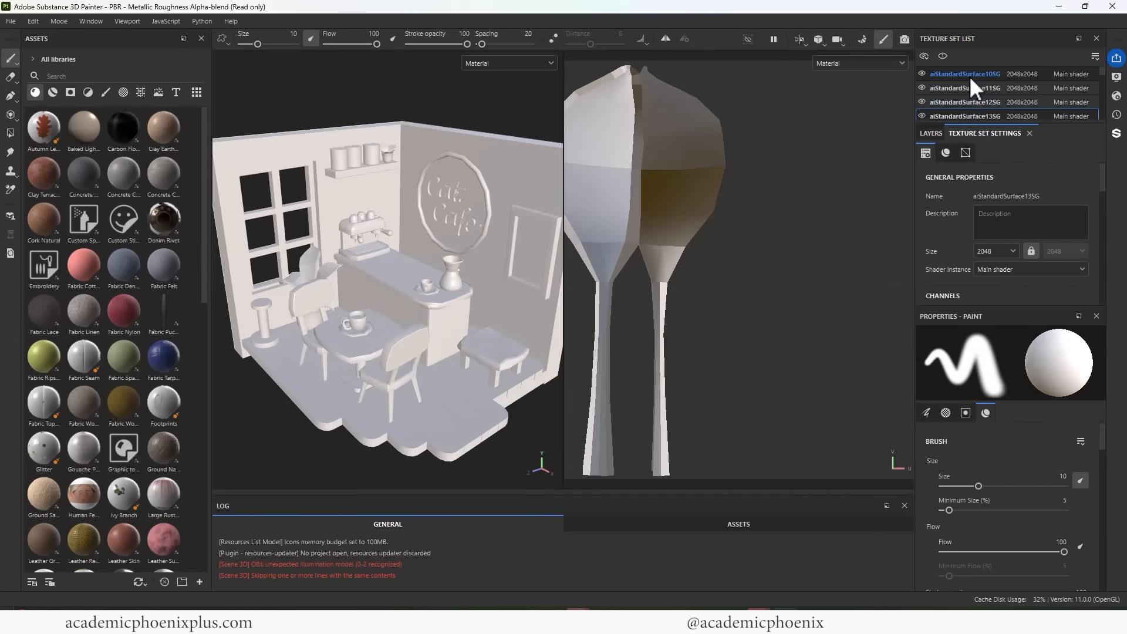
# Open mesh map baking from the settings of texture set aiStandardSurface10SG.
pyautogui.click(970, 74)
pyautogui.moveTo(1097, 157); pyautogui.dragTo(1100, 245)
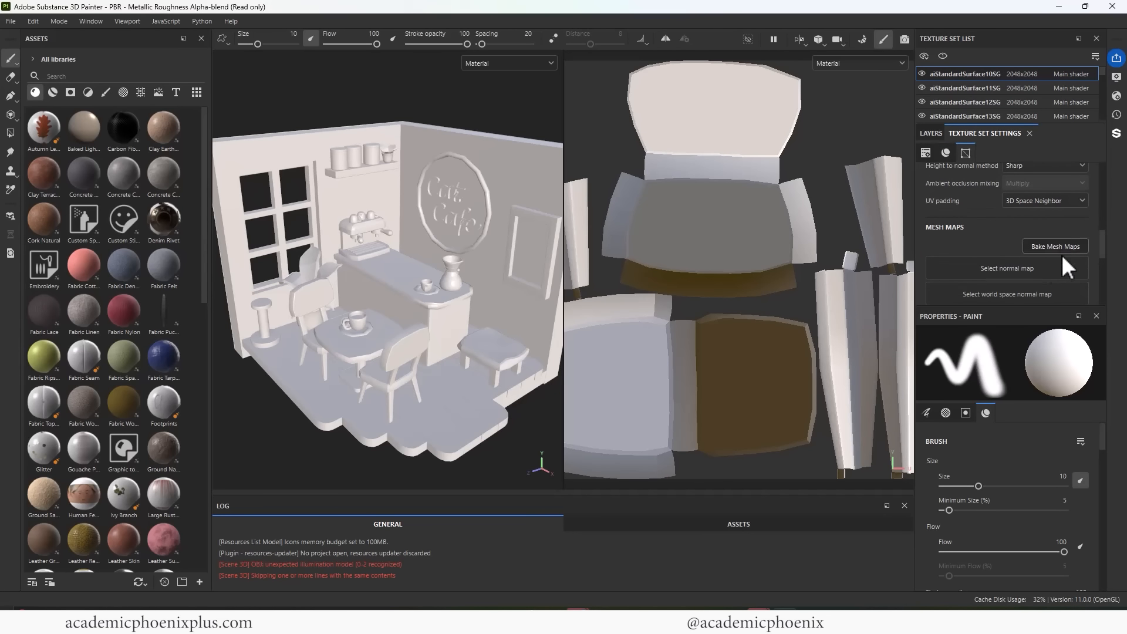
pyautogui.click(1061, 245)
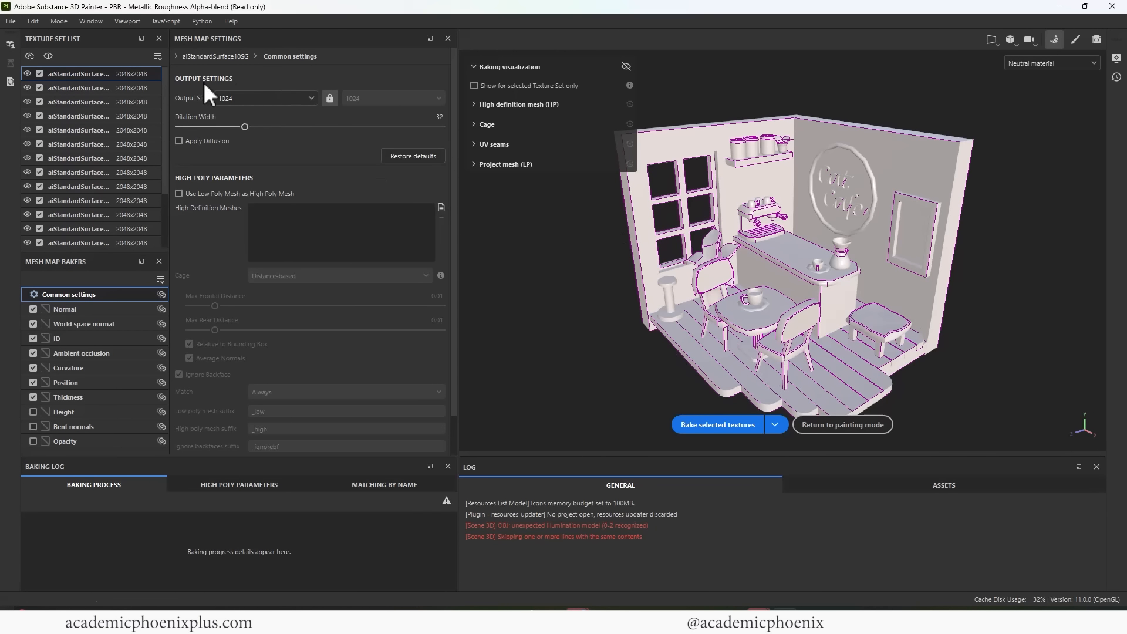
# Select the walls texture set, check its normal and ID bakers, and set the ambient occlusion secondary rays to 256.
pyautogui.click(108, 242)
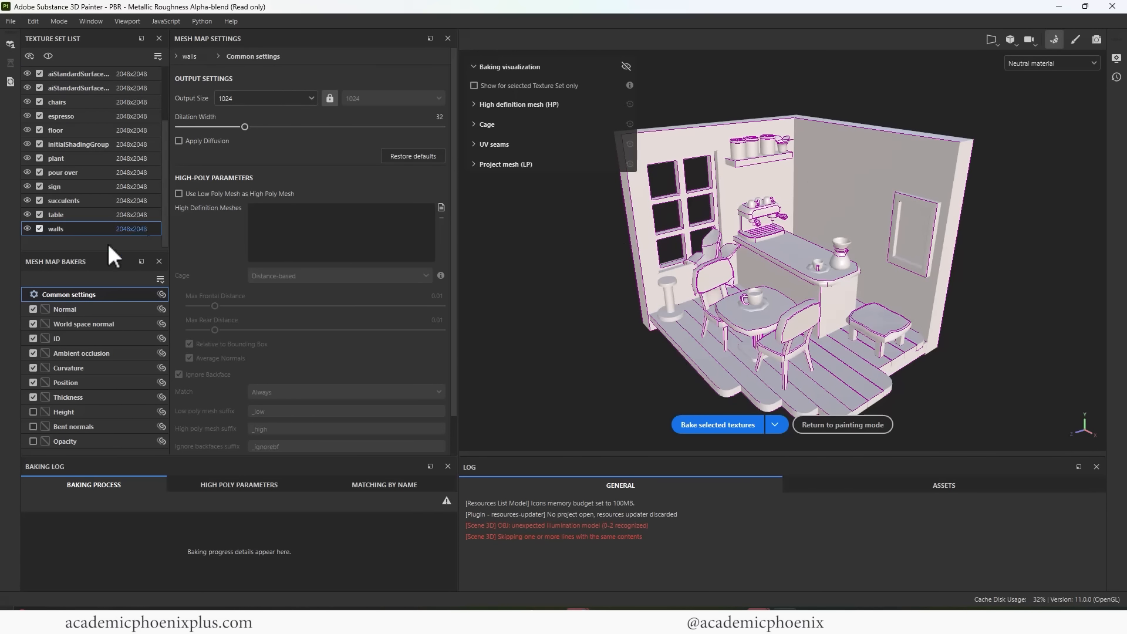
pyautogui.click(87, 309)
pyautogui.click(100, 323)
pyautogui.click(100, 338)
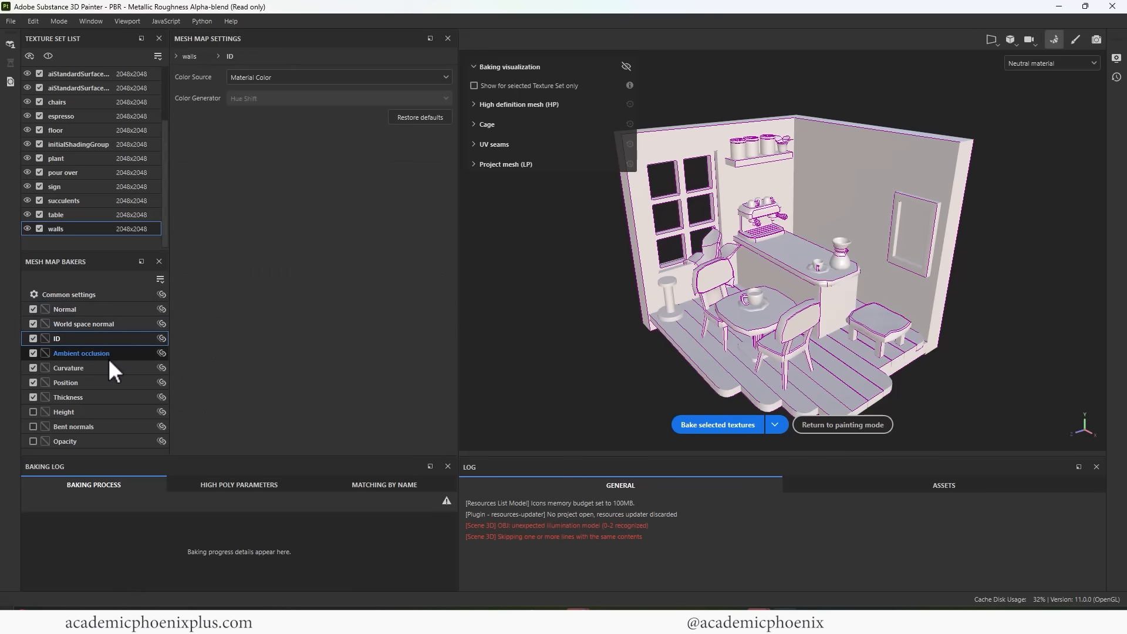
pyautogui.click(109, 356)
pyautogui.moveTo(244, 82); pyautogui.dragTo(427, 83)
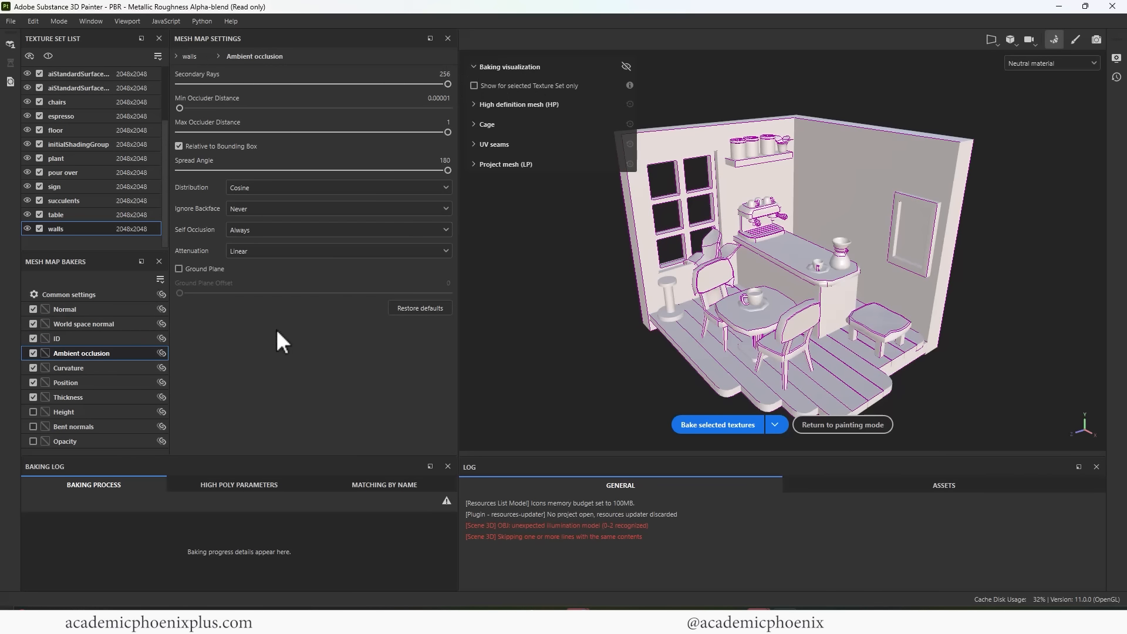
# Set the curvature secondary rays to 256 and bake the mesh maps for all the checked texture sets.
pyautogui.click(97, 368)
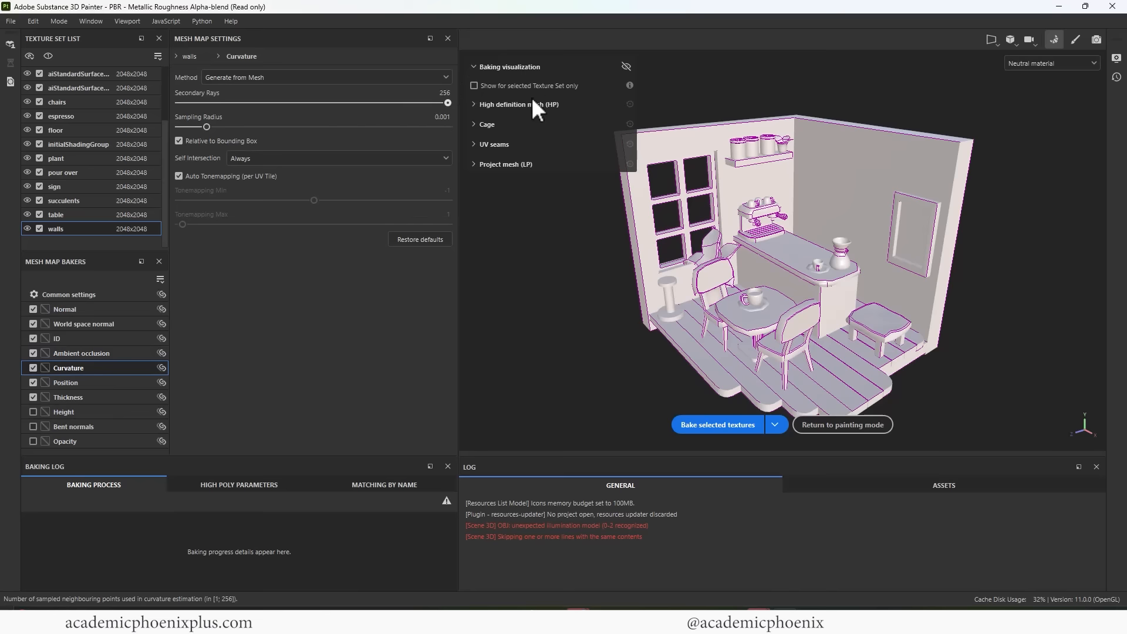
pyautogui.click(117, 383)
pyautogui.click(111, 397)
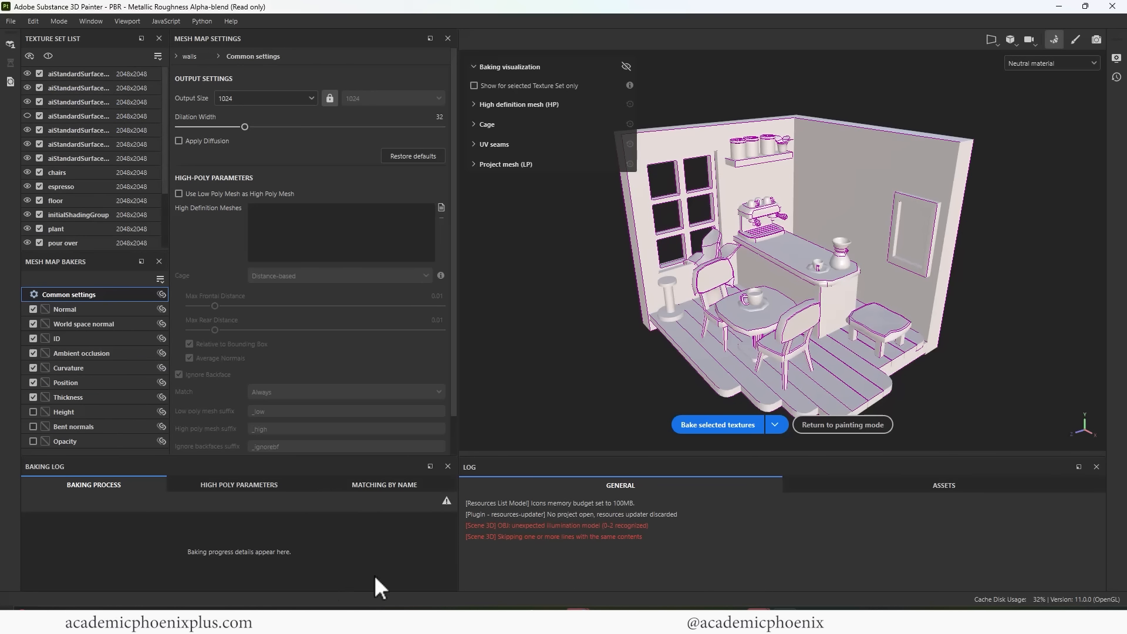
pyautogui.click(727, 425)
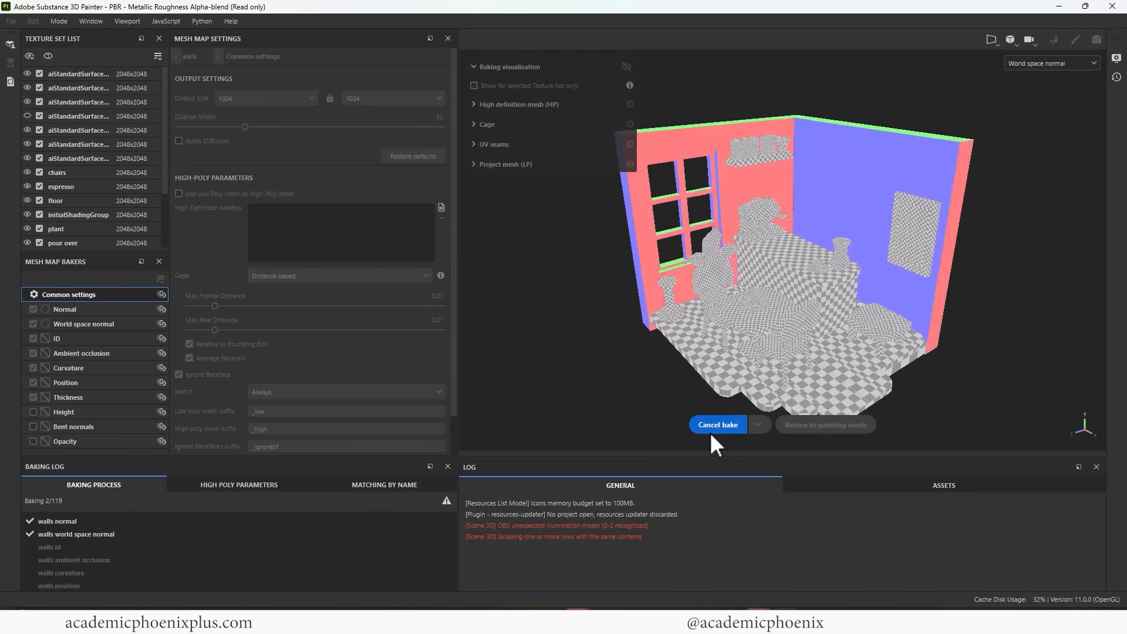
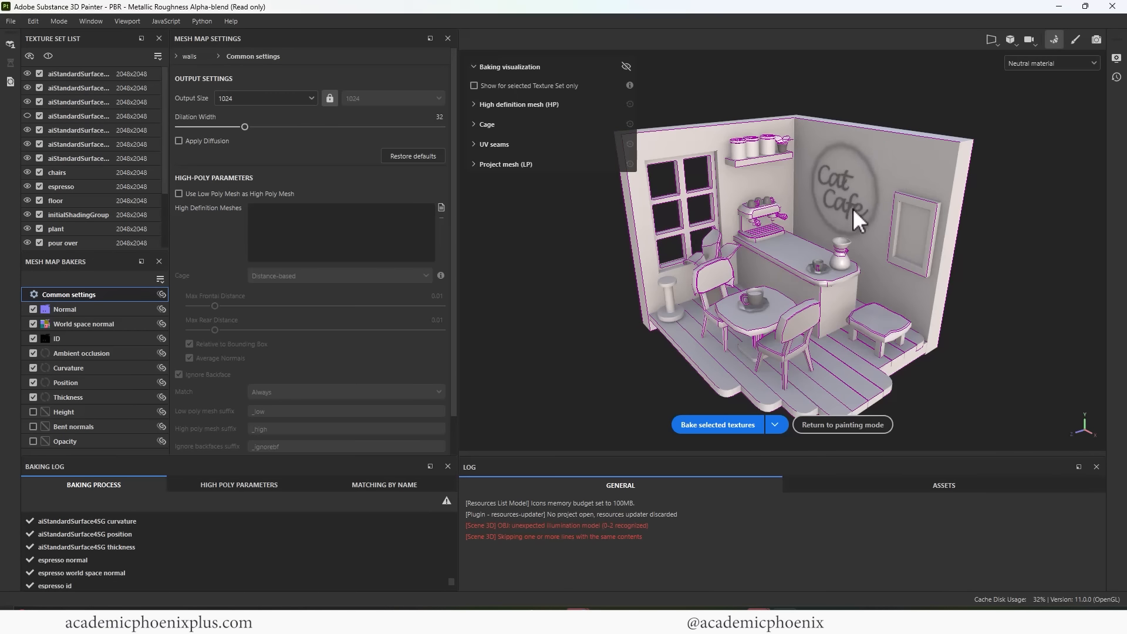
# Turn the hidden texture set of the Cat Cafe wall sign visible again and return to painting mode.
pyautogui.scroll(-2, 166, 124)
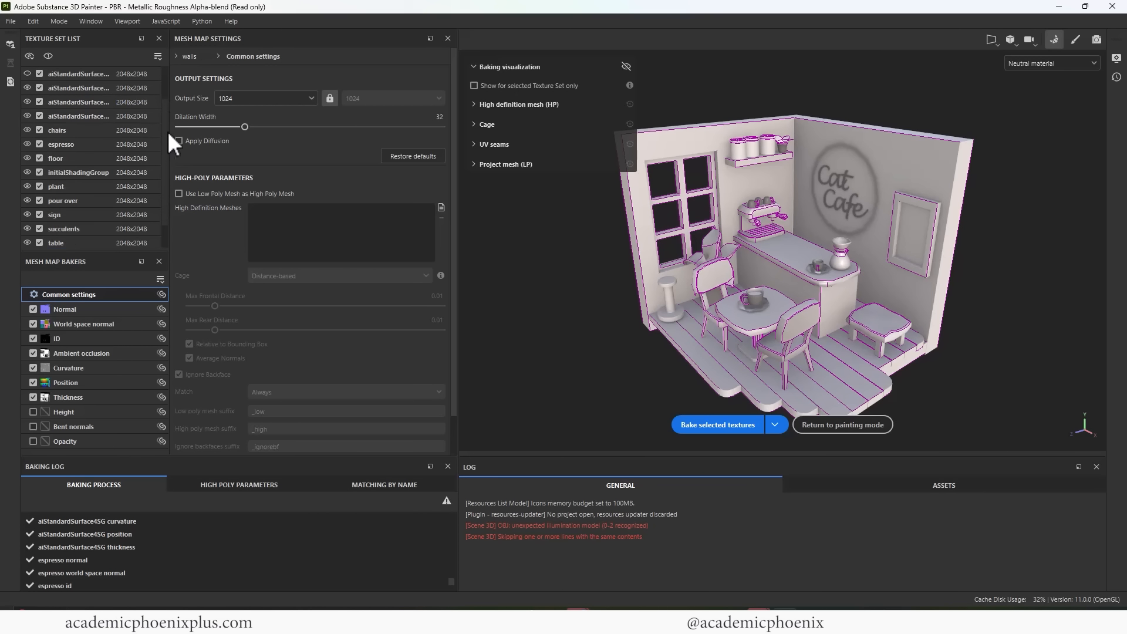
pyautogui.scroll(2, 166, 123)
pyautogui.click(27, 116)
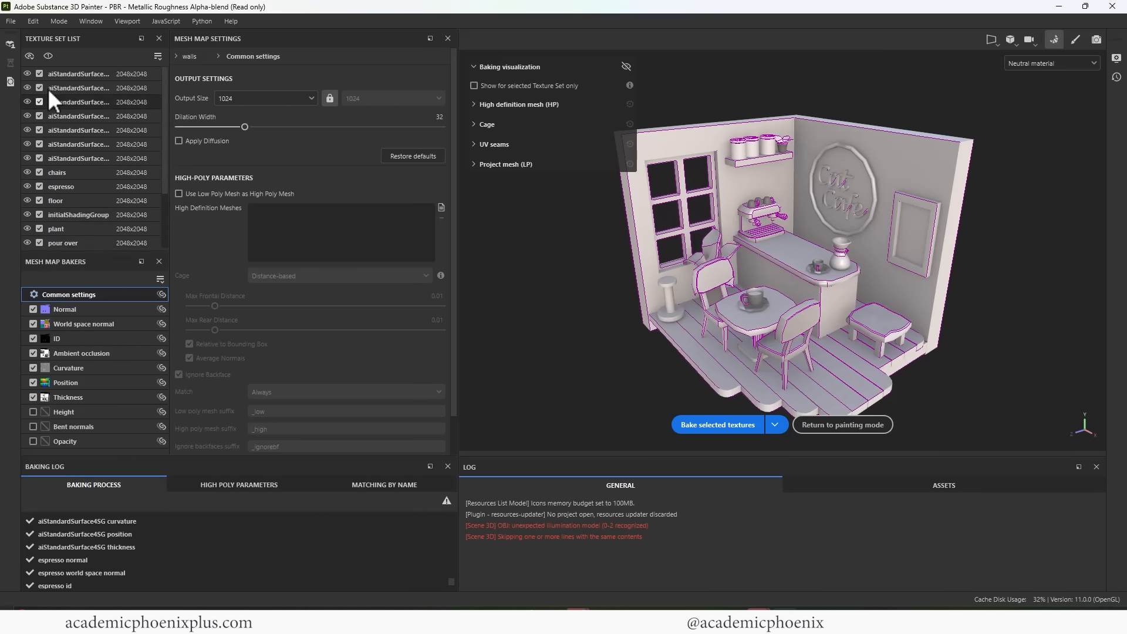
pyautogui.click(850, 424)
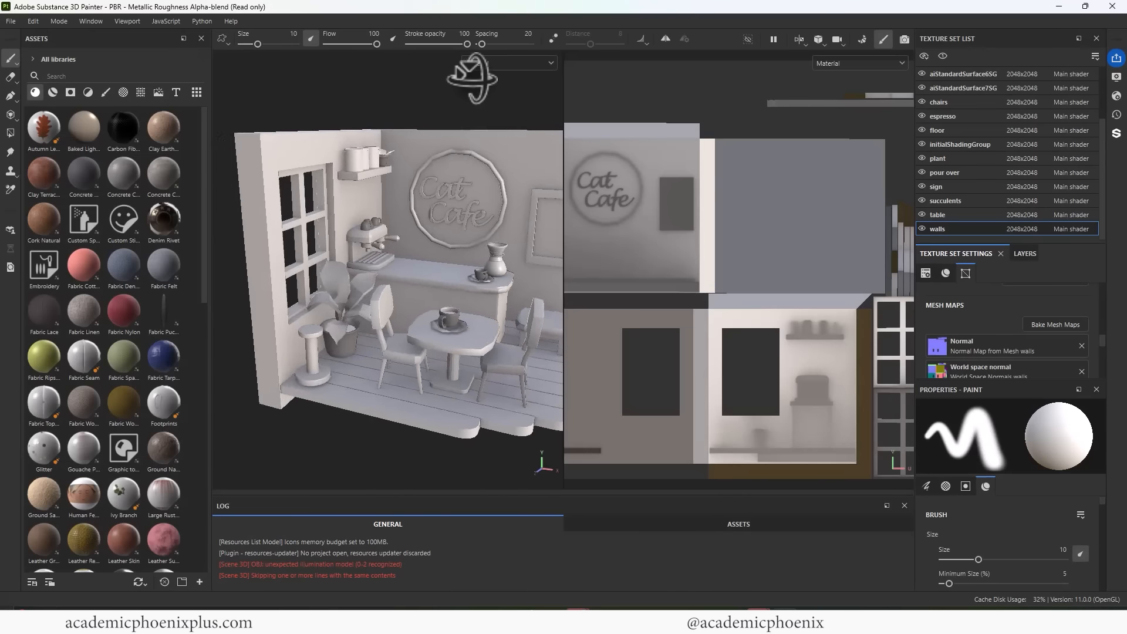
# Examine the baked shading on the cafe's walls, counter, furniture and floor from several angles.
pyautogui.moveTo(473, 81)
pyautogui.keyDown('alt'); pyautogui.mouseDown()
pyautogui.moveTo(403, 80)
pyautogui.moveTo(451, 191)
pyautogui.mouseUp(); pyautogui.keyUp('alt')
pyautogui.moveTo(450, 191)
pyautogui.keyDown('alt'); pyautogui.mouseDown(button='right')
pyautogui.moveTo(502, 185)
pyautogui.moveTo(543, 229)
pyautogui.mouseUp(button='right'); pyautogui.keyUp('alt')
pyautogui.moveTo(542, 229)
pyautogui.keyDown('alt'); pyautogui.mouseDown(button='middle')
pyautogui.moveTo(515, 329)
pyautogui.moveTo(478, 80)
pyautogui.mouseUp(button='middle'); pyautogui.keyUp('alt')
pyautogui.keyDown('alt'); pyautogui.moveTo(400, 181); pyautogui.dragTo(682, 196, button='right'); pyautogui.keyUp('alt')
pyautogui.keyDown('alt'); pyautogui.moveTo(374, 232); pyautogui.dragTo(367, 291); pyautogui.keyUp('alt')
pyautogui.keyDown('alt'); pyautogui.moveTo(423, 276); pyautogui.dragTo(352, 251, button='right'); pyautogui.keyUp('alt')
pyautogui.keyDown('alt'); pyautogui.moveTo(352, 251); pyautogui.dragTo(431, 293, button='middle'); pyautogui.keyUp('alt')
pyautogui.keyDown('alt'); pyautogui.moveTo(428, 293); pyautogui.dragTo(414, 317); pyautogui.keyUp('alt')
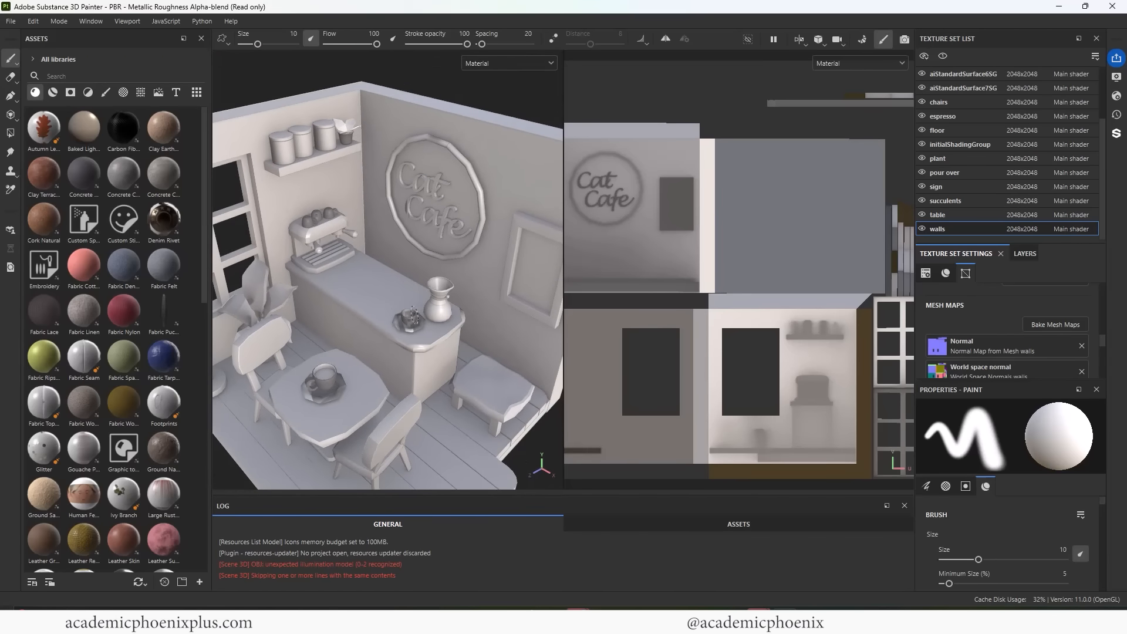
pyautogui.keyDown('alt'); pyautogui.moveTo(471, 301); pyautogui.dragTo(431, 291, button='right'); pyautogui.keyUp('alt')
pyautogui.keyDown('alt'); pyautogui.moveTo(424, 293); pyautogui.dragTo(432, 325, button='middle'); pyautogui.keyUp('alt')
pyautogui.keyDown('alt'); pyautogui.moveTo(432, 335); pyautogui.dragTo(464, 301); pyautogui.keyUp('alt')
pyautogui.keyDown('alt'); pyautogui.moveTo(465, 297); pyautogui.dragTo(440, 265, button='middle'); pyautogui.keyUp('alt')
pyautogui.keyDown('alt'); pyautogui.moveTo(441, 264); pyautogui.dragTo(434, 192); pyautogui.keyUp('alt')
pyautogui.moveTo(432, 225)
pyautogui.keyDown('alt'); pyautogui.mouseDown(button='right')
pyautogui.moveTo(531, 239)
pyautogui.moveTo(434, 245)
pyautogui.mouseUp(button='right'); pyautogui.keyUp('alt')
pyautogui.keyDown('alt'); pyautogui.moveTo(434, 245); pyautogui.dragTo(529, 252); pyautogui.keyUp('alt')
pyautogui.keyDown('alt'); pyautogui.moveTo(404, 256); pyautogui.dragTo(463, 242, button='right'); pyautogui.keyUp('alt')
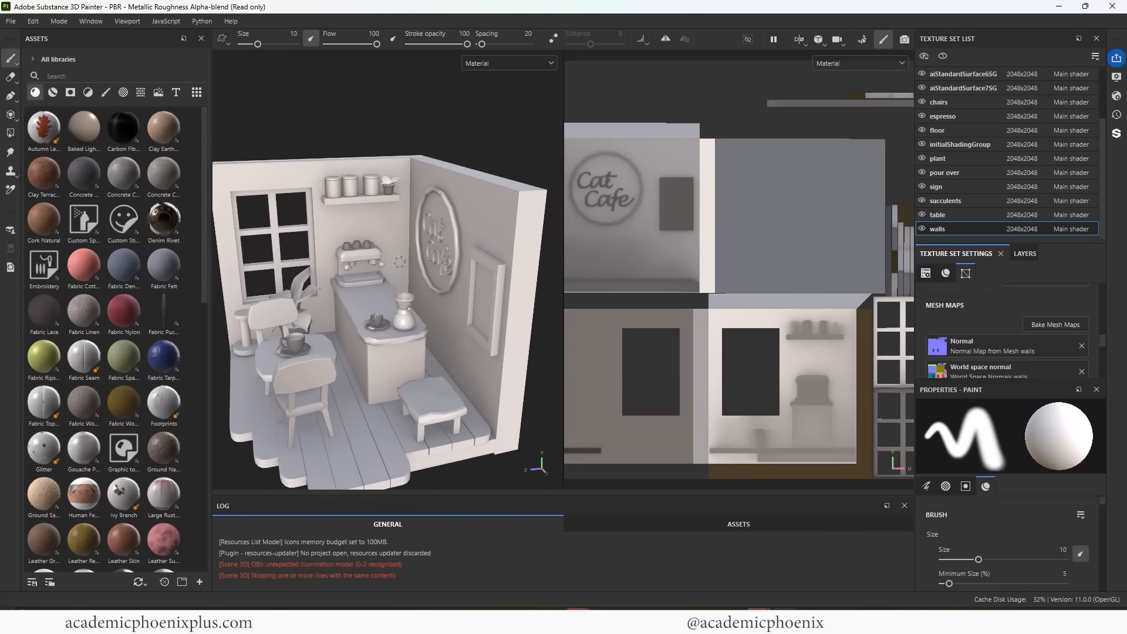
pyautogui.keyDown('alt'); pyautogui.moveTo(387, 253); pyautogui.dragTo(446, 250); pyautogui.keyUp('alt')
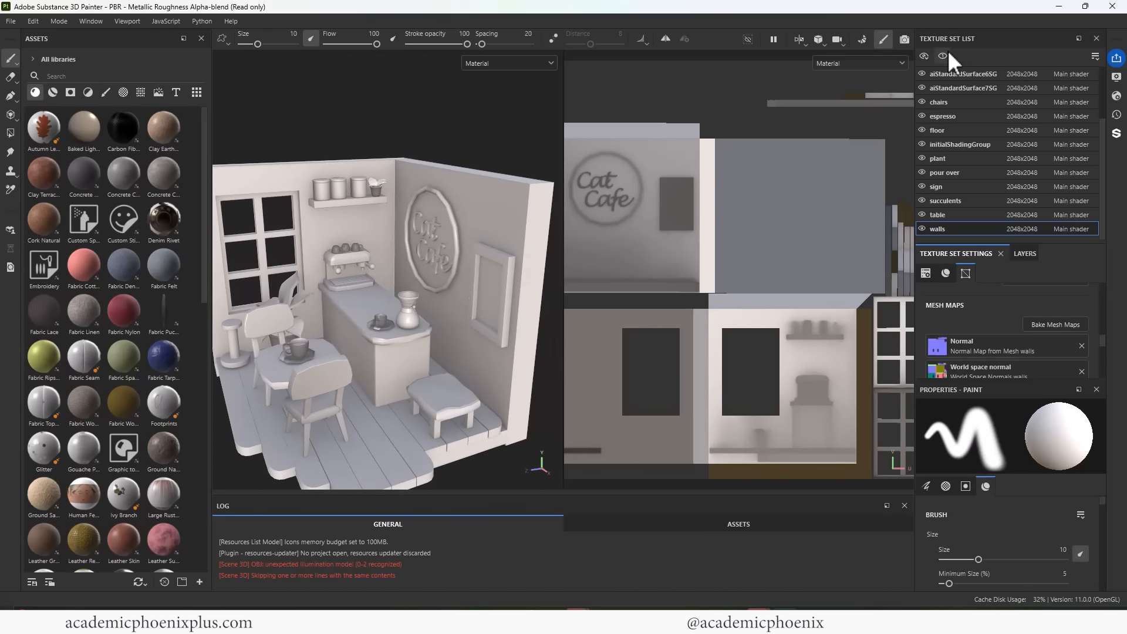
# Rename the texture set aiStandardSurface17SG as cofee.
pyautogui.click(1095, 130)
pyautogui.scroll(2, 1099, 90)
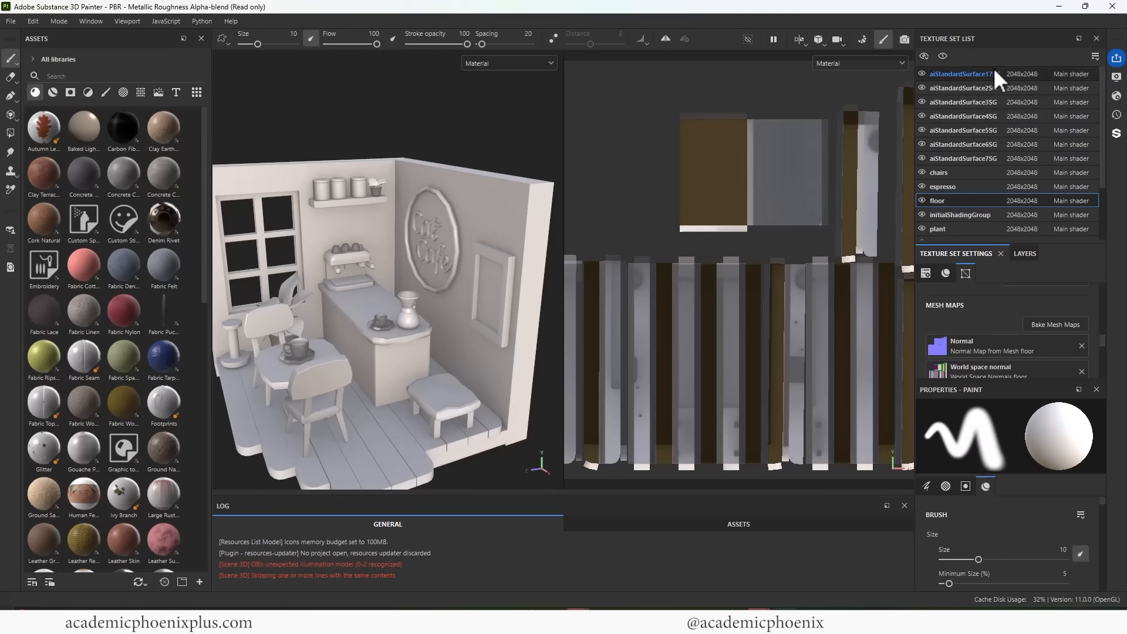
pyautogui.click(988, 72)
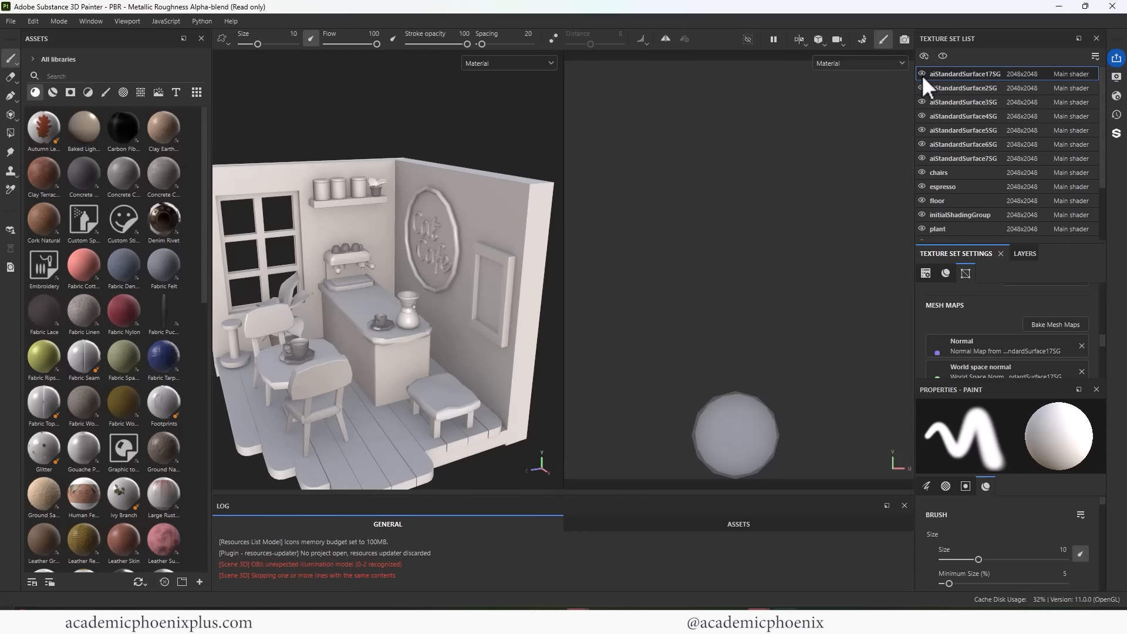
pyautogui.doubleClick(940, 75)
pyautogui.write('cofee')
# Rename the texture set aiStandardSurface2SG as mugs.
pyautogui.doubleClick(952, 88)
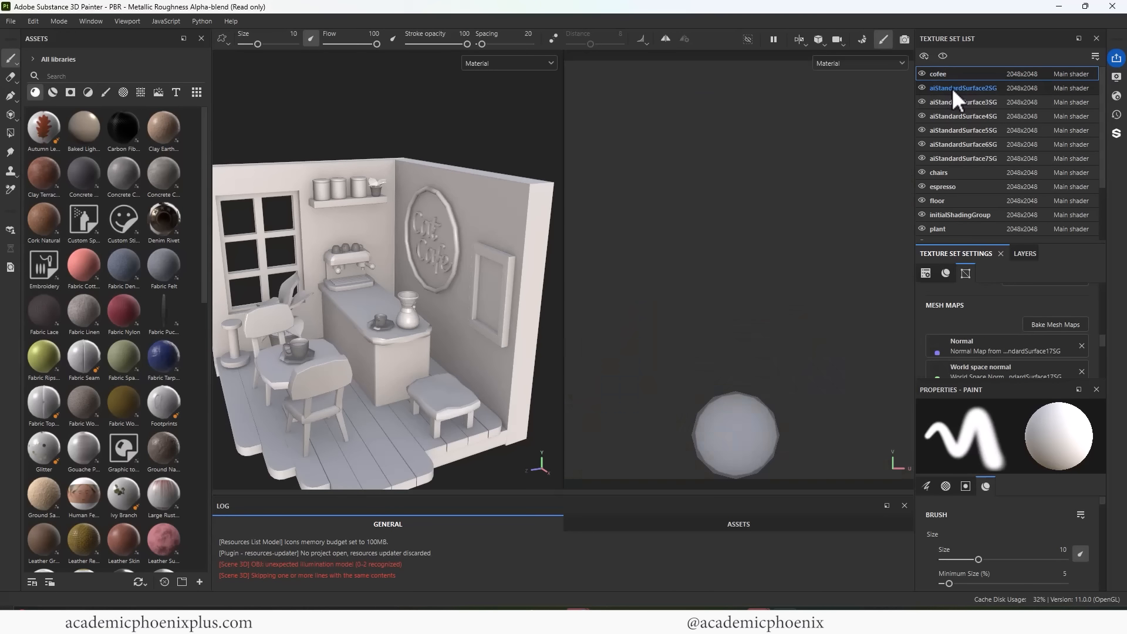
pyautogui.write('mu')
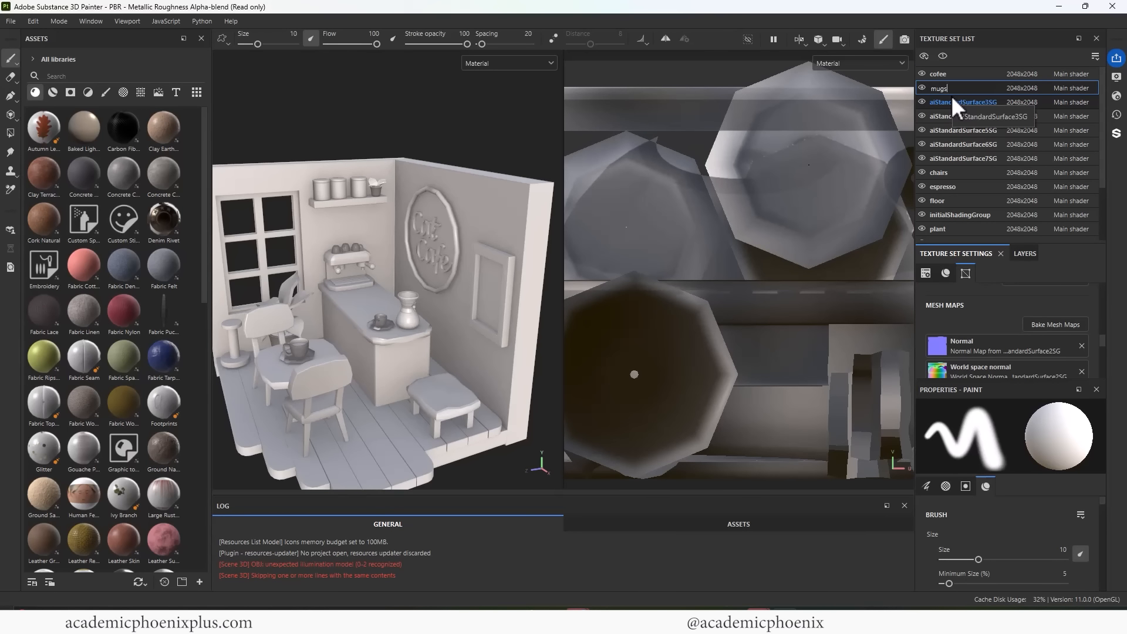
pyautogui.write('gs')
pyautogui.press('Return')
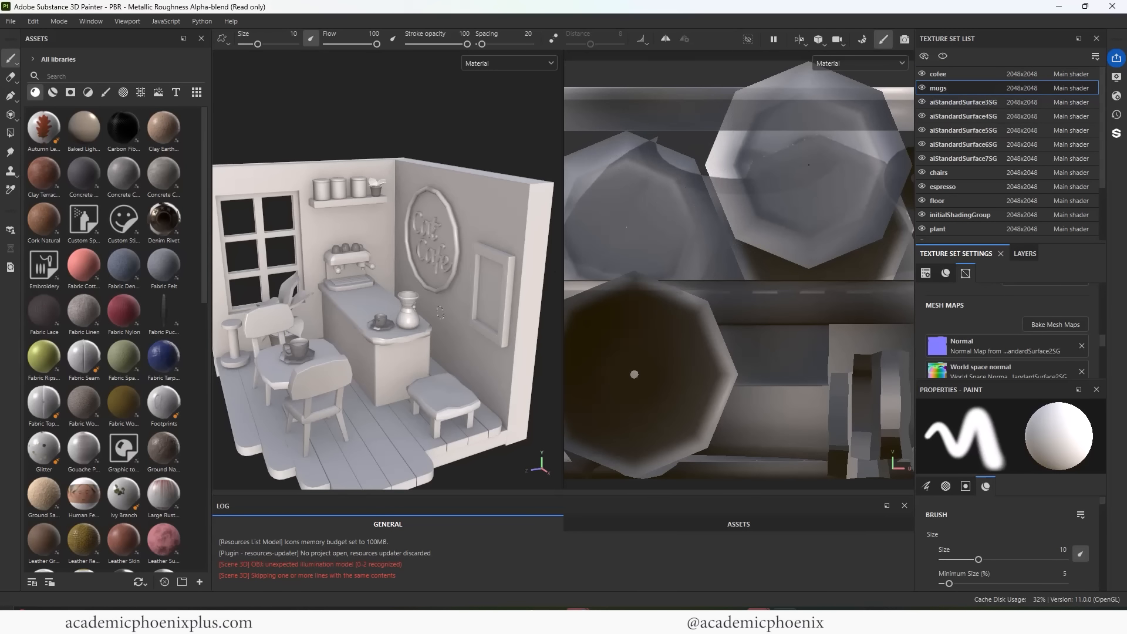
# Identify the object using aiStandardSurface3SG by toggling its visibility, and rename the texture set as glass.
pyautogui.click(934, 103)
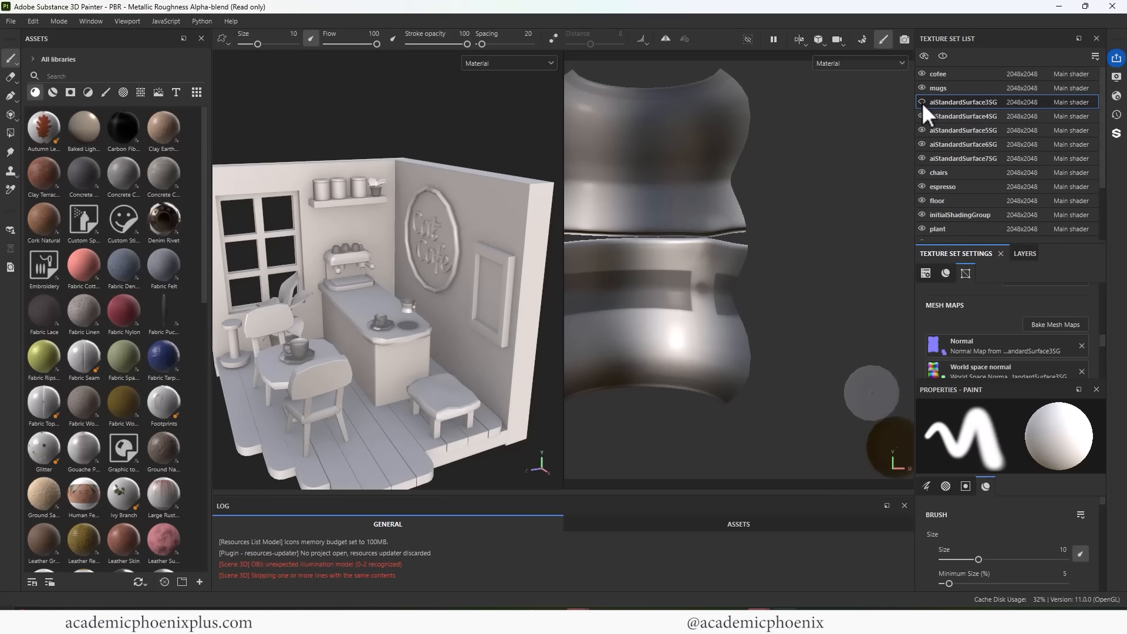
pyautogui.doubleClick(976, 101)
pyautogui.write('glass')
pyautogui.press('Return')
# Rename the texture set aiStandardSurface4SG as signage.
pyautogui.click(939, 116)
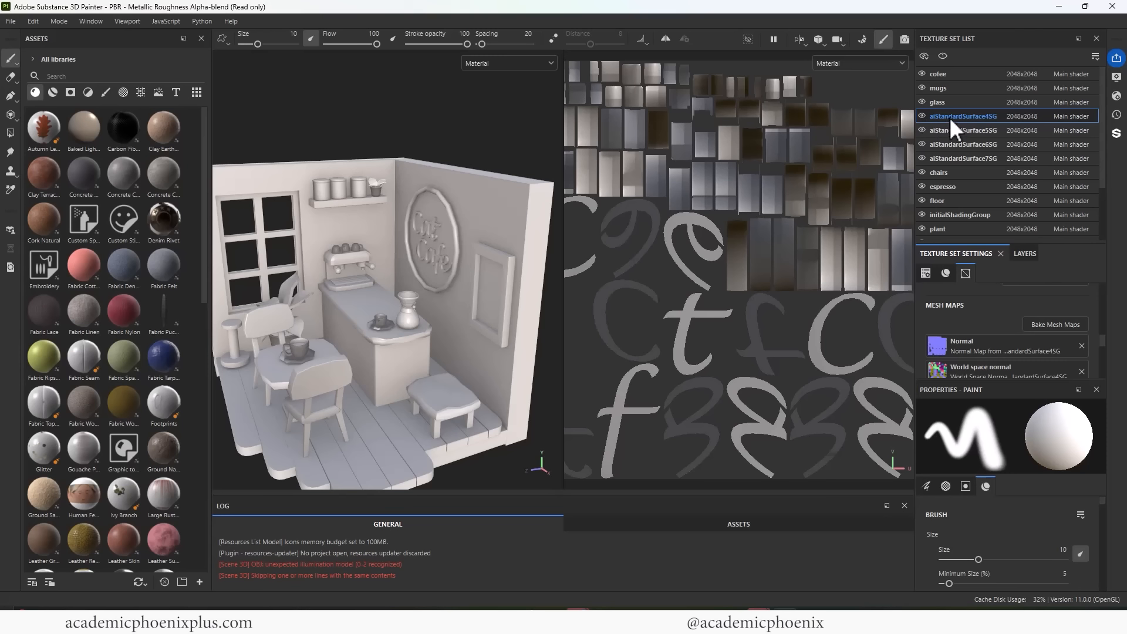
pyautogui.doubleClick(951, 120)
pyautogui.write('signage')
pyautogui.press('Return')
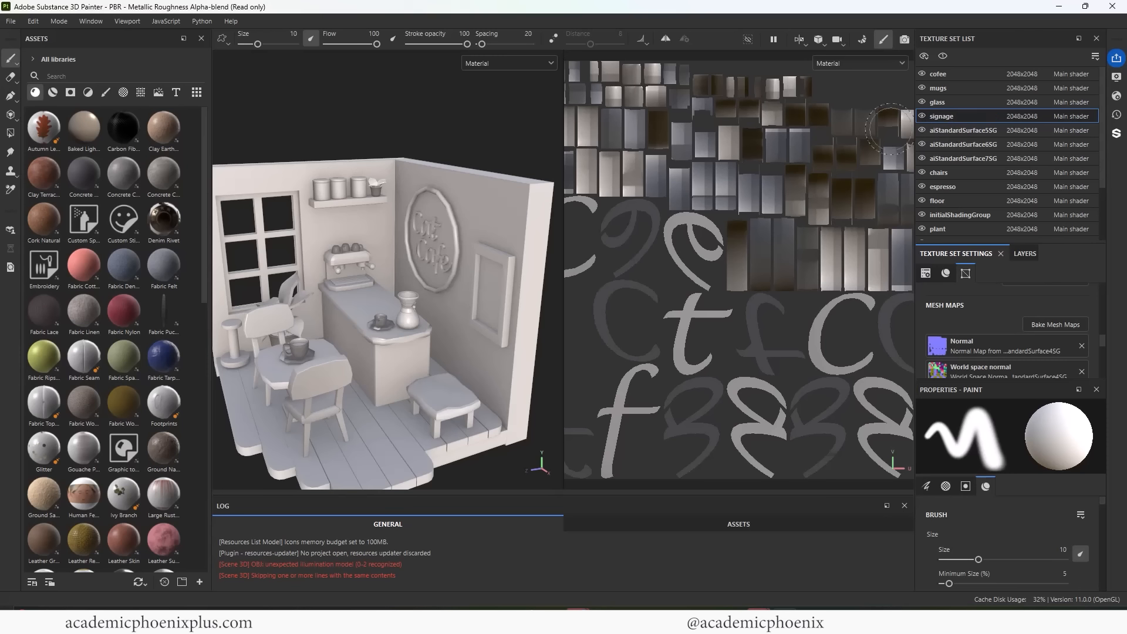
# Identify the object using aiStandardSurface5SG by toggling its visibility, and rename the texture set as containers.
pyautogui.click(938, 131)
pyautogui.click(923, 130)
pyautogui.click(922, 130)
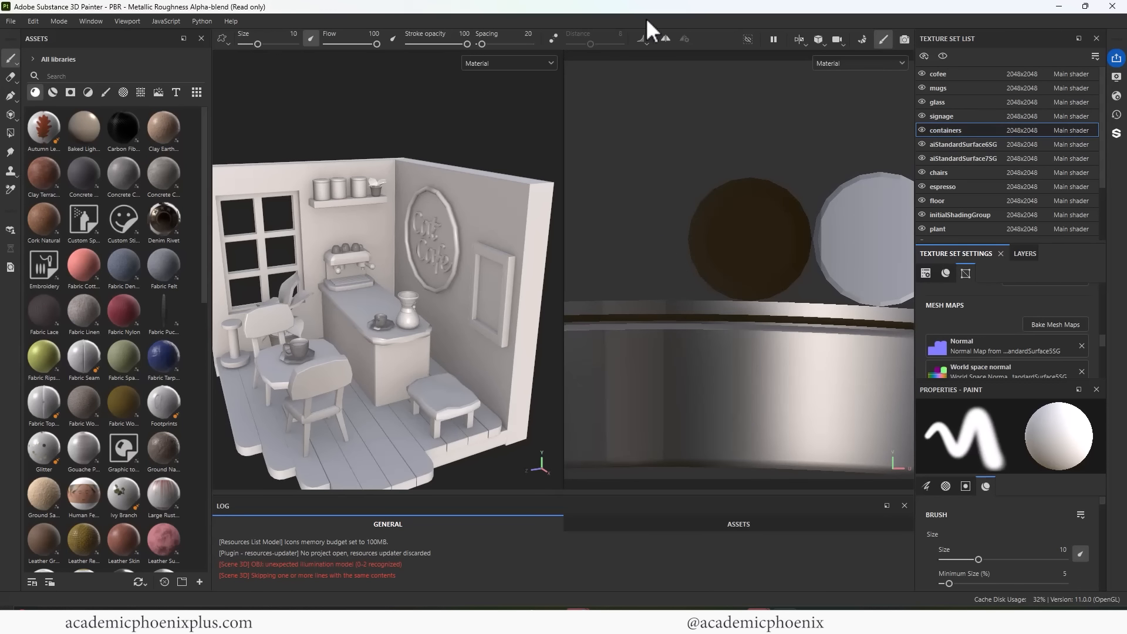
# Identify the object using aiStandardSurface6SG by toggling its visibility, and rename the texture set as bar shelf.
pyautogui.click(926, 145)
pyautogui.click(920, 145)
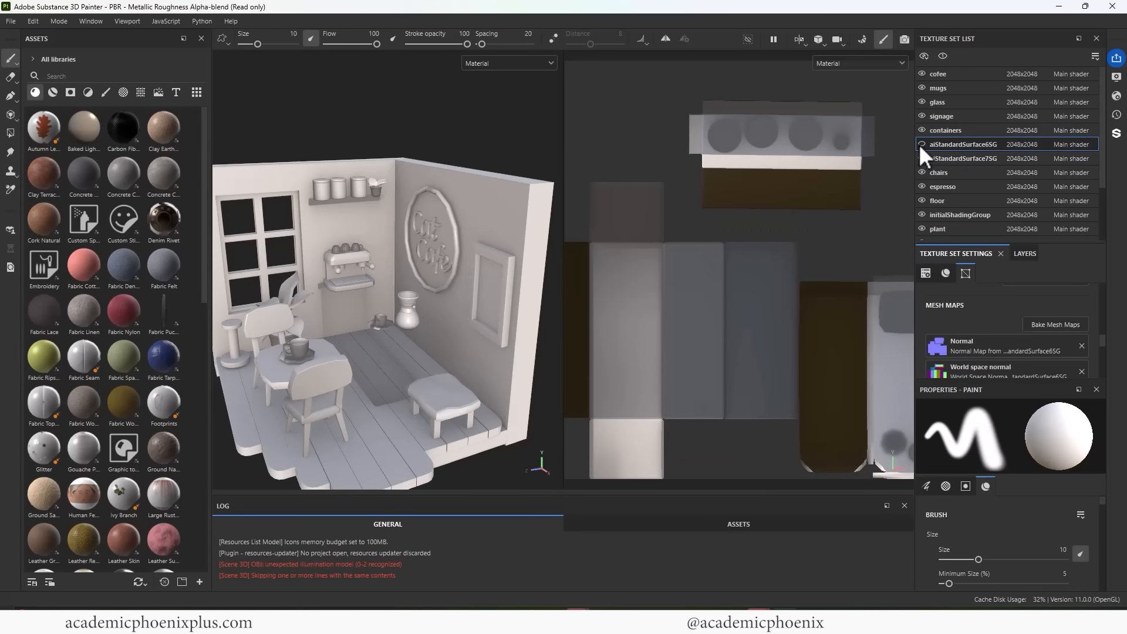
pyautogui.click(920, 144)
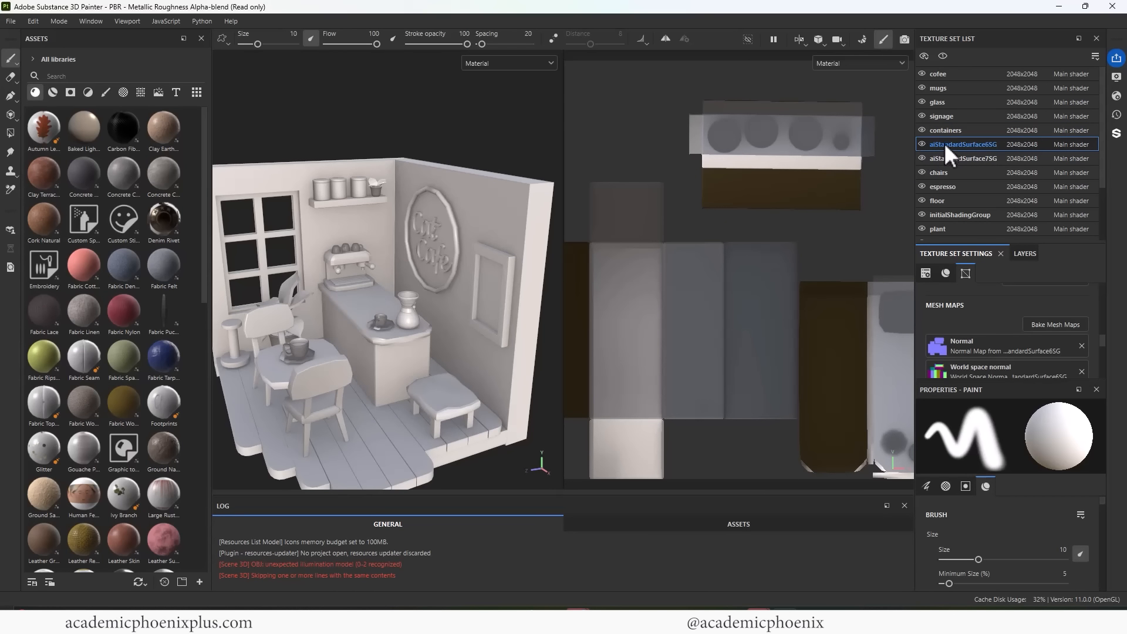
# Rename the texture set aiStandardSurface7SG as cat assets.
pyautogui.click(955, 158)
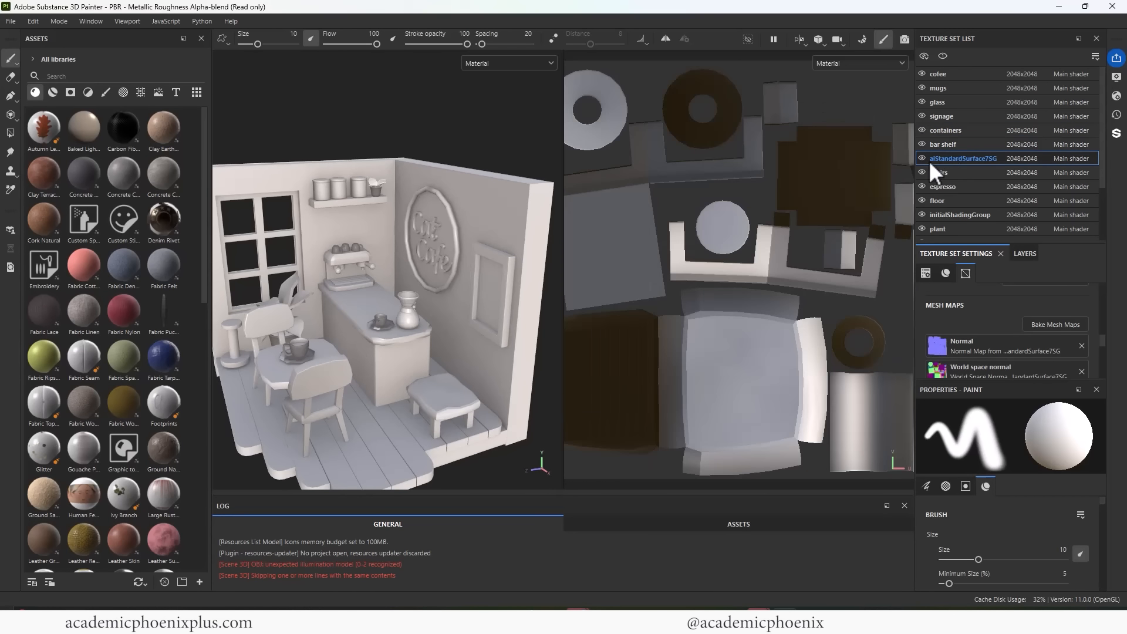
pyautogui.doubleClick(964, 159)
pyautogui.write('cat assets')
pyautogui.press('Return')
# Rename the texture set initialShadingGroup as random.
pyautogui.click(927, 215)
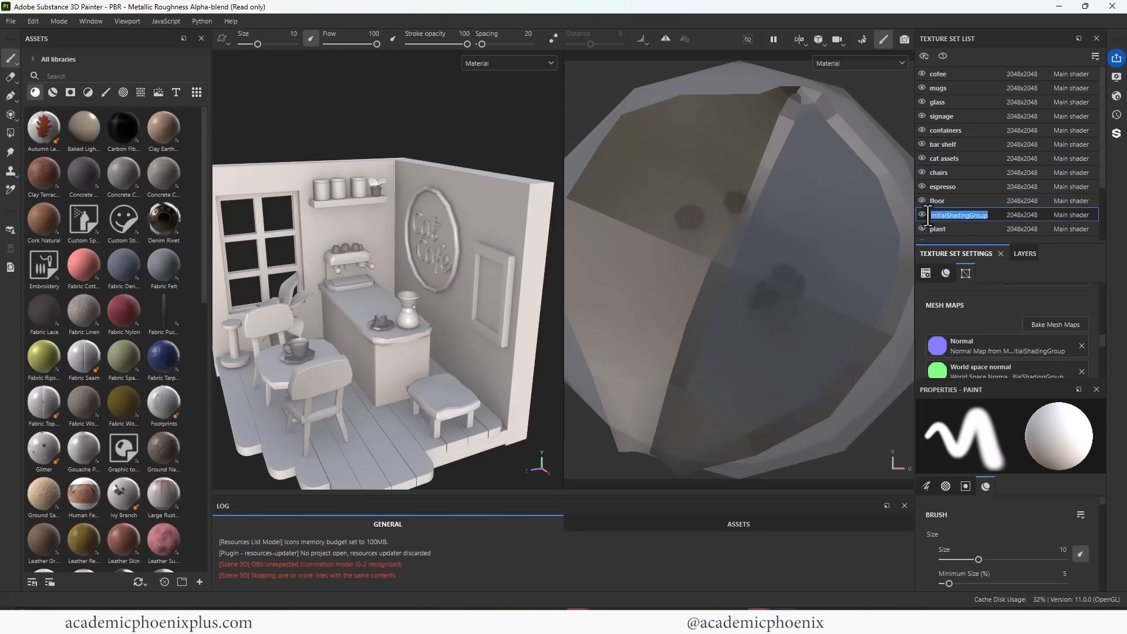
pyautogui.write('random')
pyautogui.press('Return')
# Frame the whole cafe from the front and select the walls texture set.
pyautogui.keyDown('alt'); pyautogui.moveTo(411, 205); pyautogui.dragTo(358, 159, button='right'); pyautogui.keyUp('alt')
pyautogui.keyDown('alt'); pyautogui.moveTo(358, 247); pyautogui.dragTo(443, 232); pyautogui.keyUp('alt')
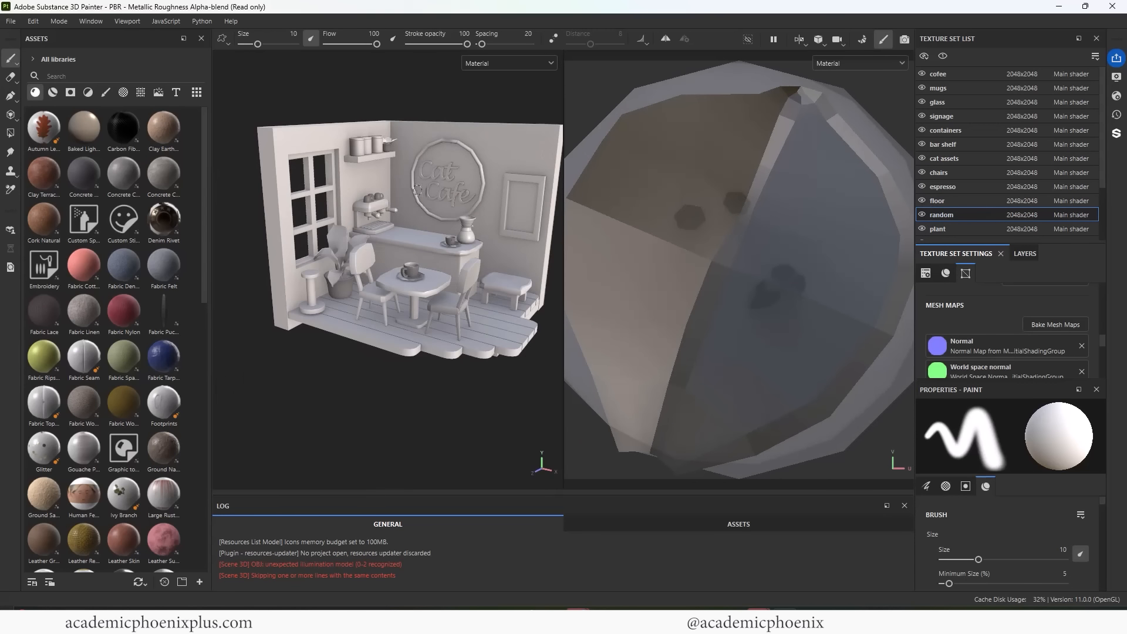
pyautogui.keyDown('alt'); pyautogui.moveTo(443, 232); pyautogui.dragTo(456, 257, button='middle'); pyautogui.keyUp('alt')
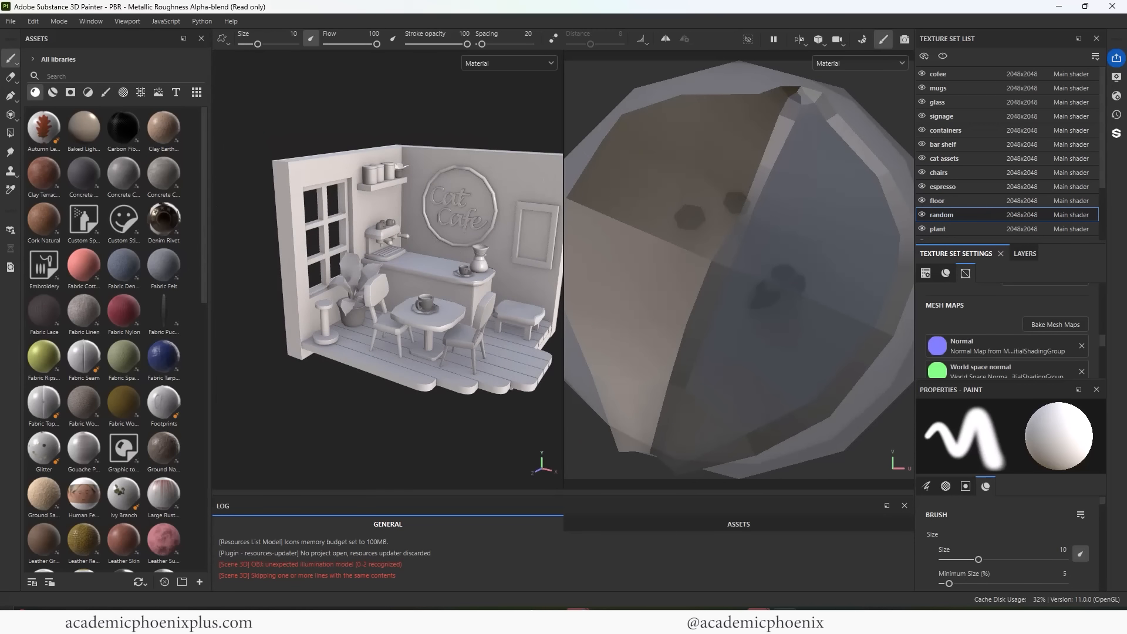
pyautogui.keyDown('alt'); pyautogui.moveTo(461, 187); pyautogui.dragTo(415, 201, button='middle'); pyautogui.keyUp('alt')
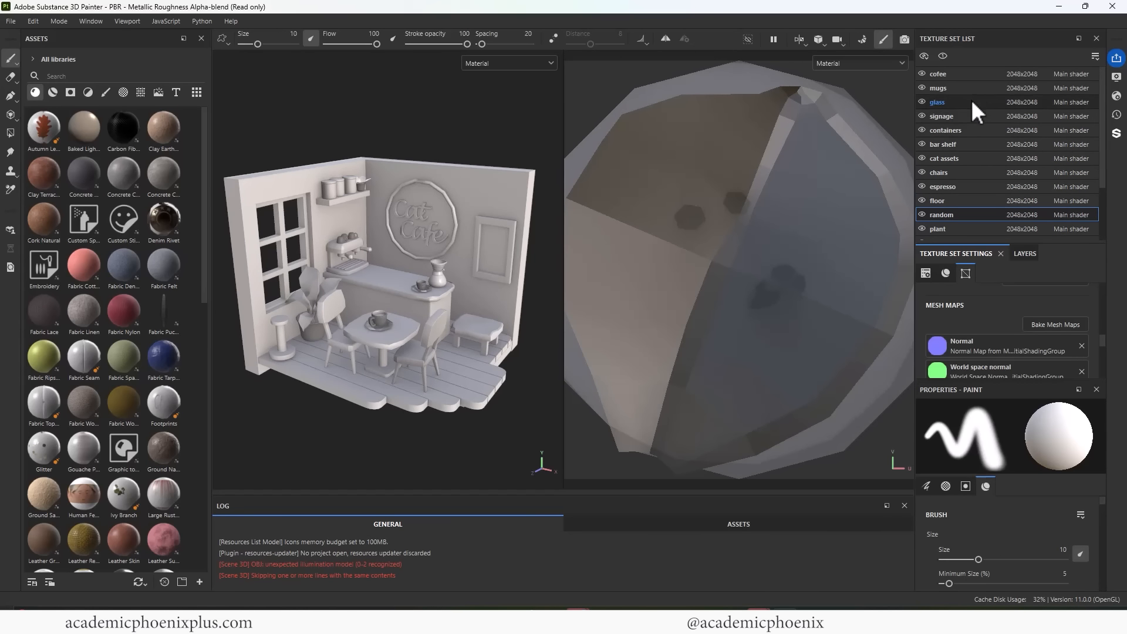
pyautogui.moveTo(1103, 124); pyautogui.dragTo(1106, 141)
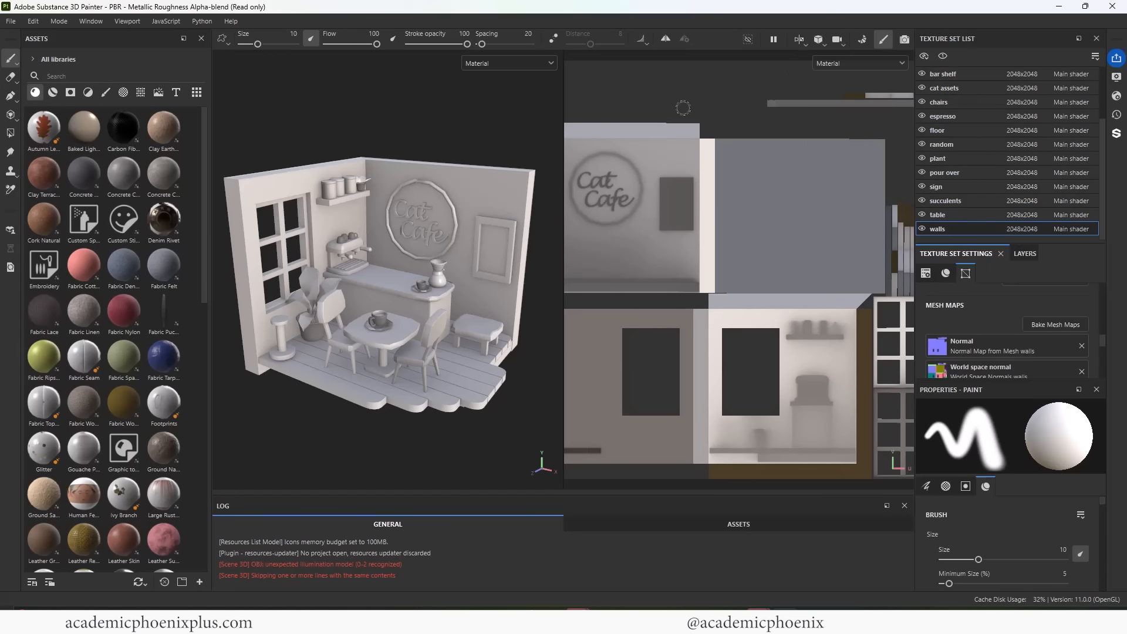
# Search the asset library for brick and apply the Clay Terracotta material to the walls.
pyautogui.click(54, 91)
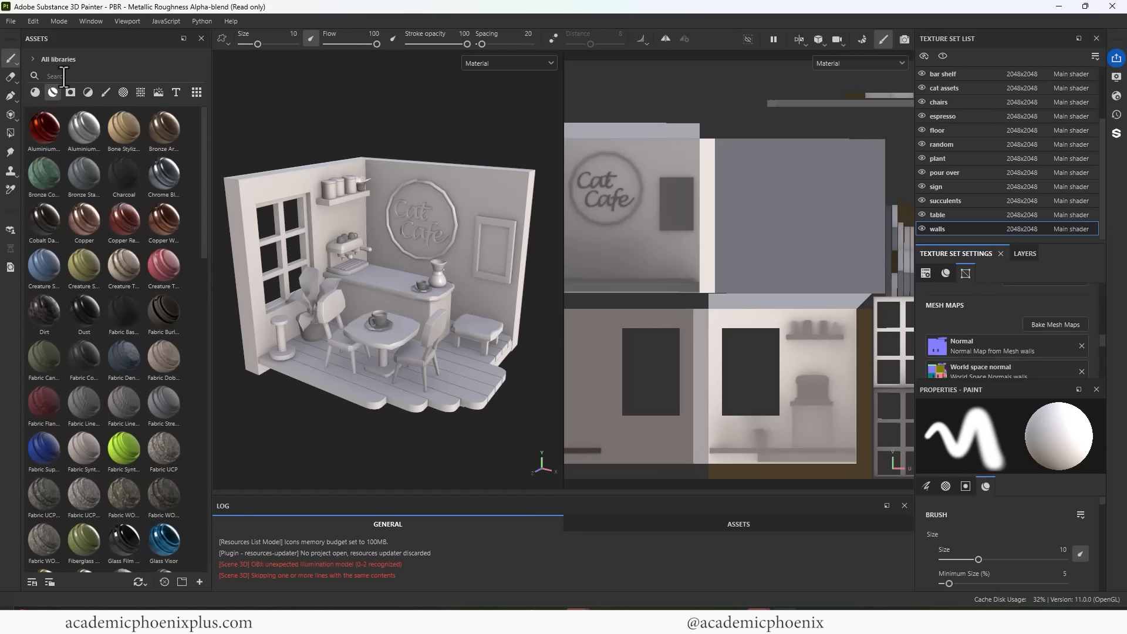
pyautogui.click(82, 72)
pyautogui.write('brick')
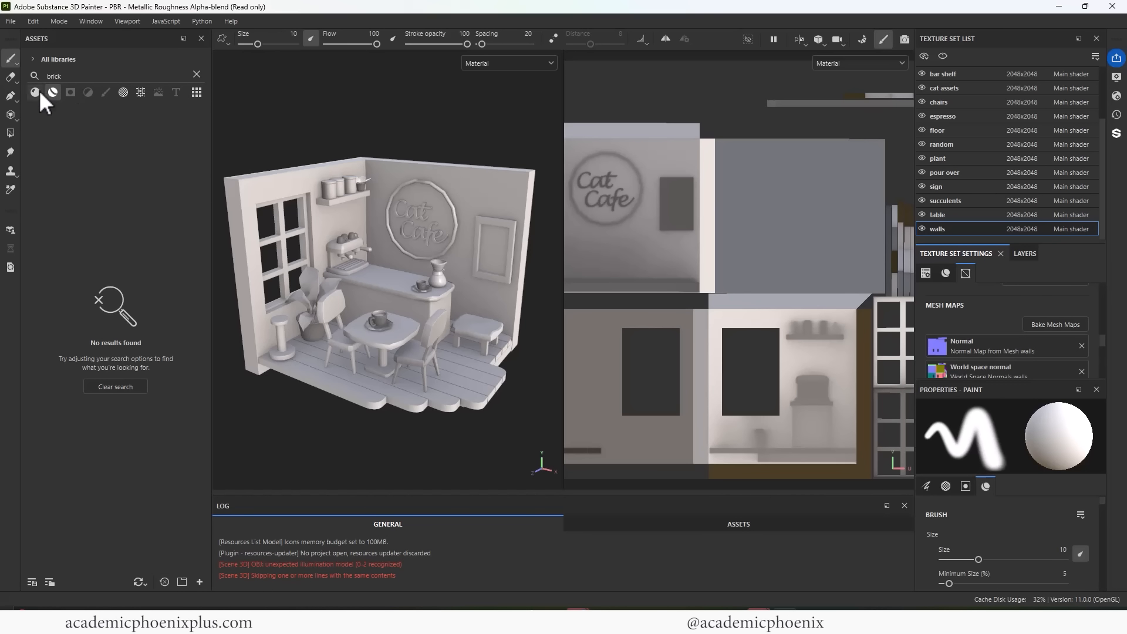
pyautogui.click(38, 93)
pyautogui.moveTo(61, 120); pyautogui.dragTo(523, 182)
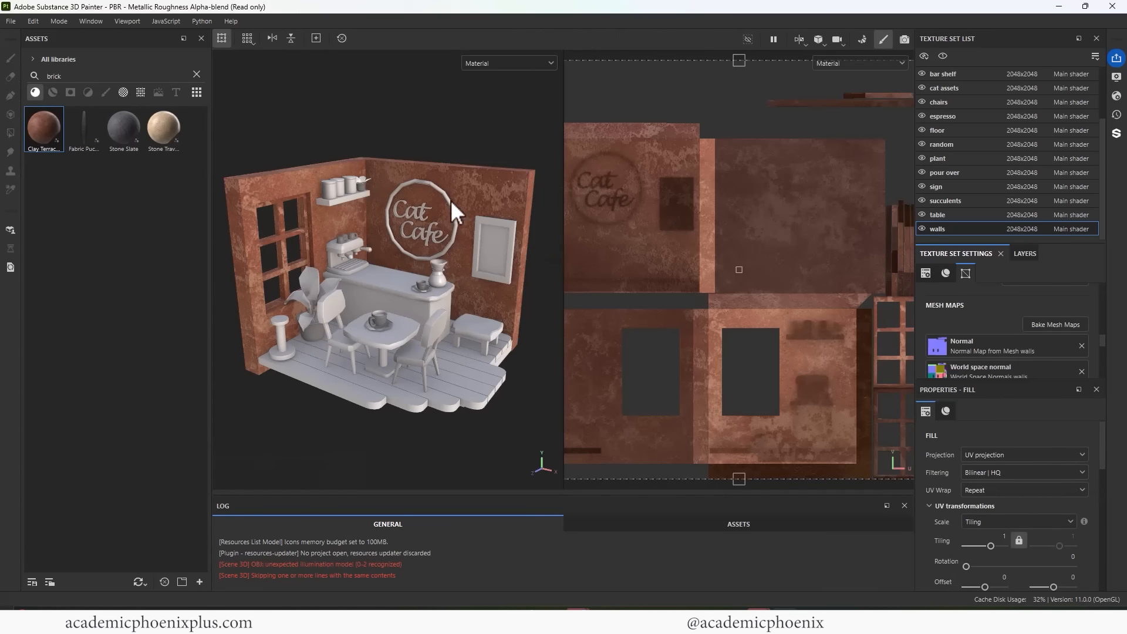
# Search the materials for stone, try Rock Face on the walls, and undo it.
pyautogui.keyDown('alt'); pyautogui.moveTo(451, 201); pyautogui.dragTo(505, 179, button='right'); pyautogui.keyUp('alt')
pyautogui.keyDown('alt'); pyautogui.moveTo(506, 179); pyautogui.dragTo(452, 183); pyautogui.keyUp('alt')
pyautogui.keyDown('alt'); pyautogui.moveTo(452, 183); pyautogui.dragTo(558, 182, button='right'); pyautogui.keyUp('alt')
pyautogui.keyDown('alt'); pyautogui.moveTo(557, 182); pyautogui.dragTo(474, 221, button='middle'); pyautogui.keyUp('alt')
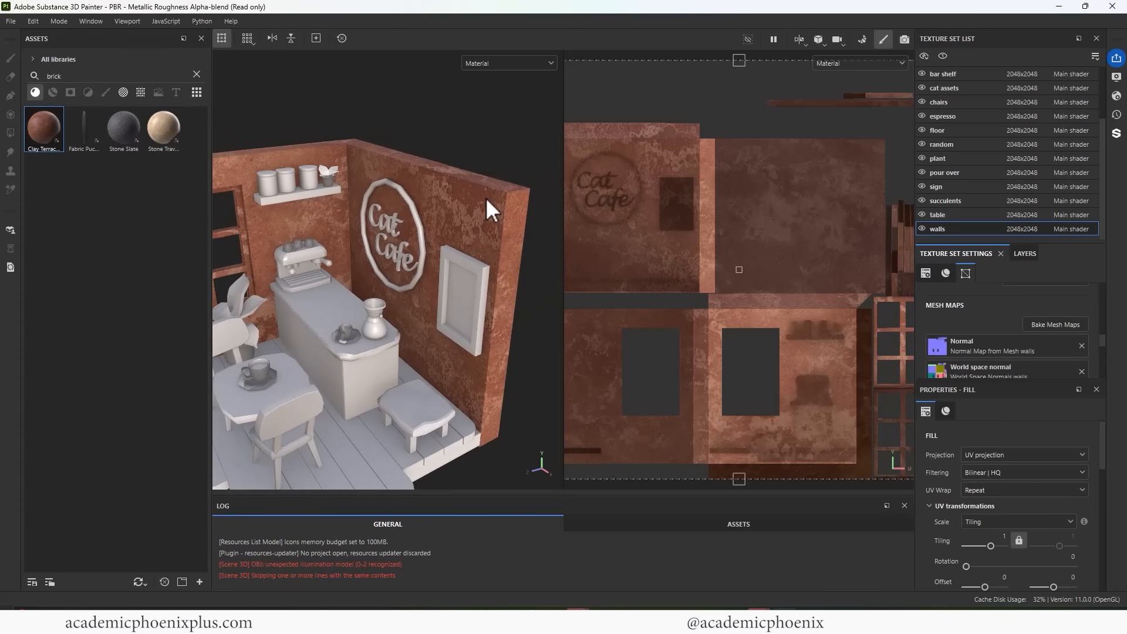
pyautogui.click(53, 93)
pyautogui.hotkey('ctrl', 'a')
pyautogui.write('sto')
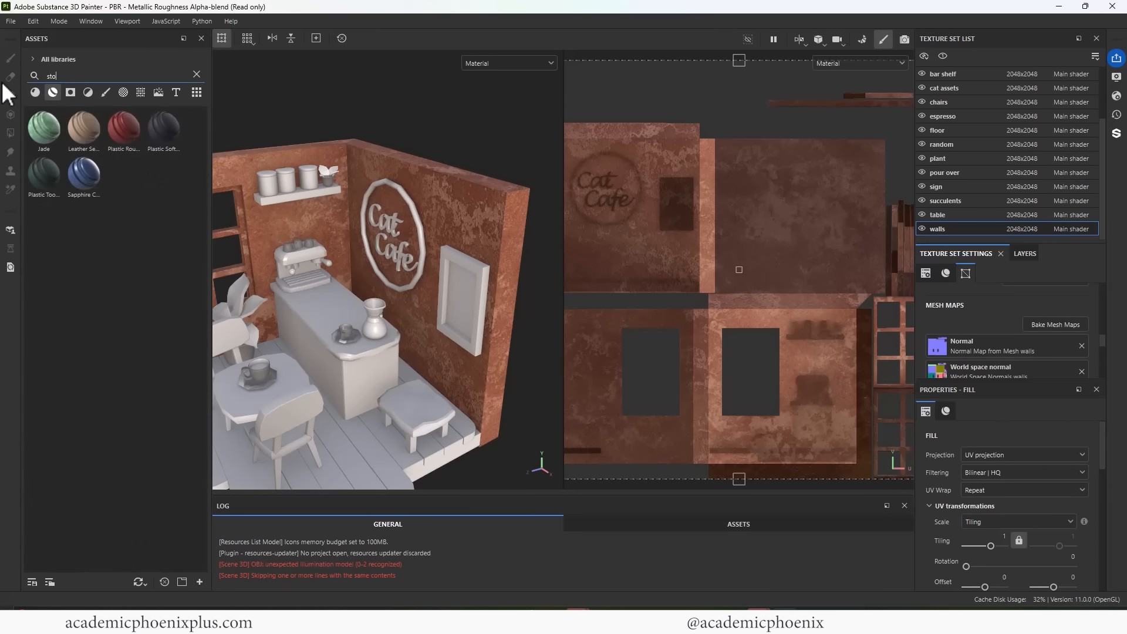
pyautogui.write('ne')
pyautogui.click(35, 92)
pyautogui.moveTo(35, 126); pyautogui.dragTo(438, 178)
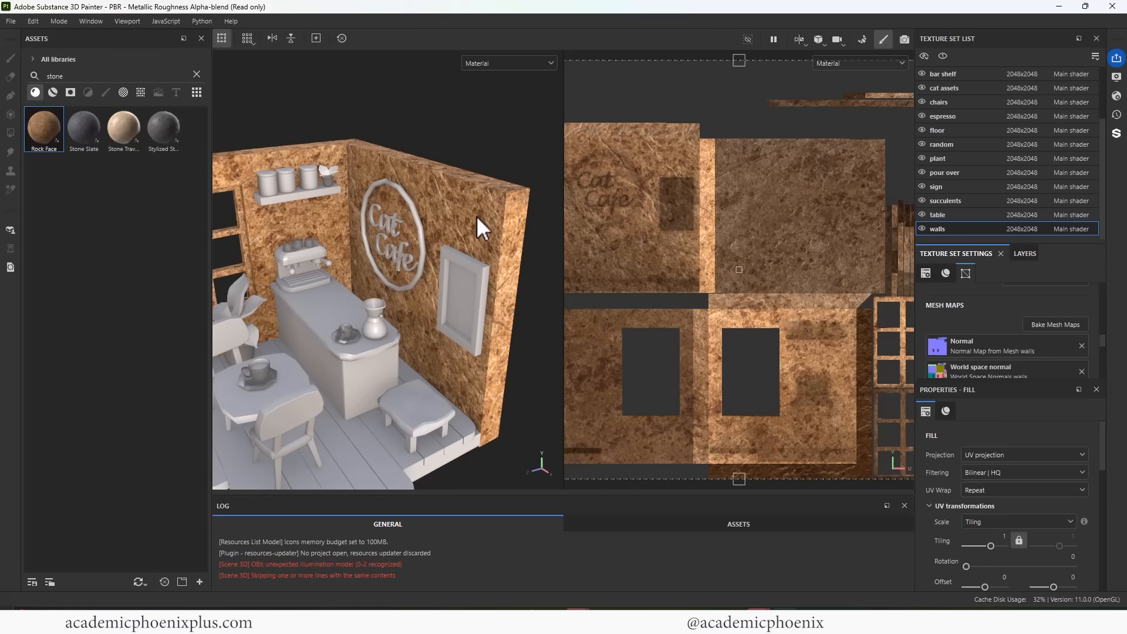
pyautogui.hotkey('ctrl', 'z')
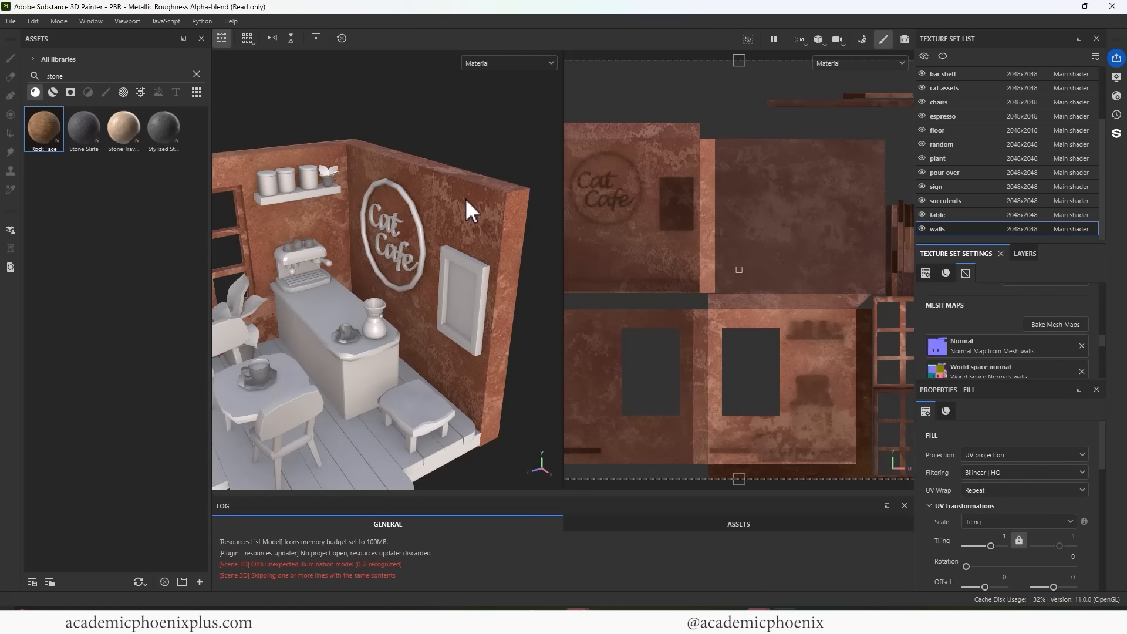
# Try the Stone Travertine material on the walls and undo it.
pyautogui.keyDown('alt'); pyautogui.moveTo(465, 199); pyautogui.dragTo(290, 160); pyautogui.keyUp('alt')
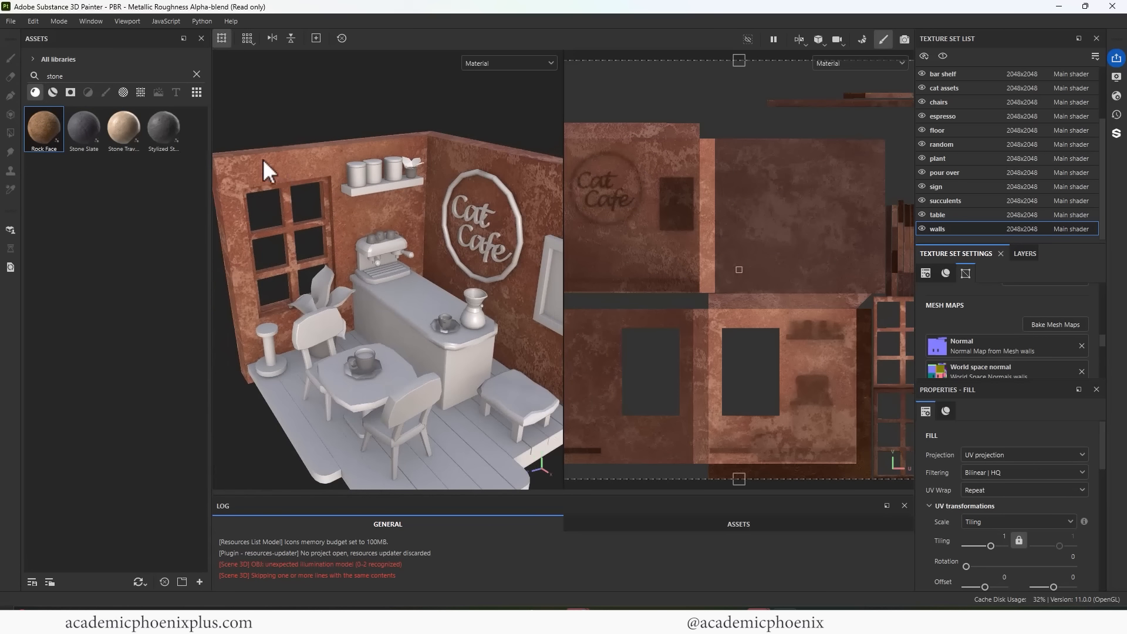
pyautogui.moveTo(78, 76); pyautogui.dragTo(3, 81)
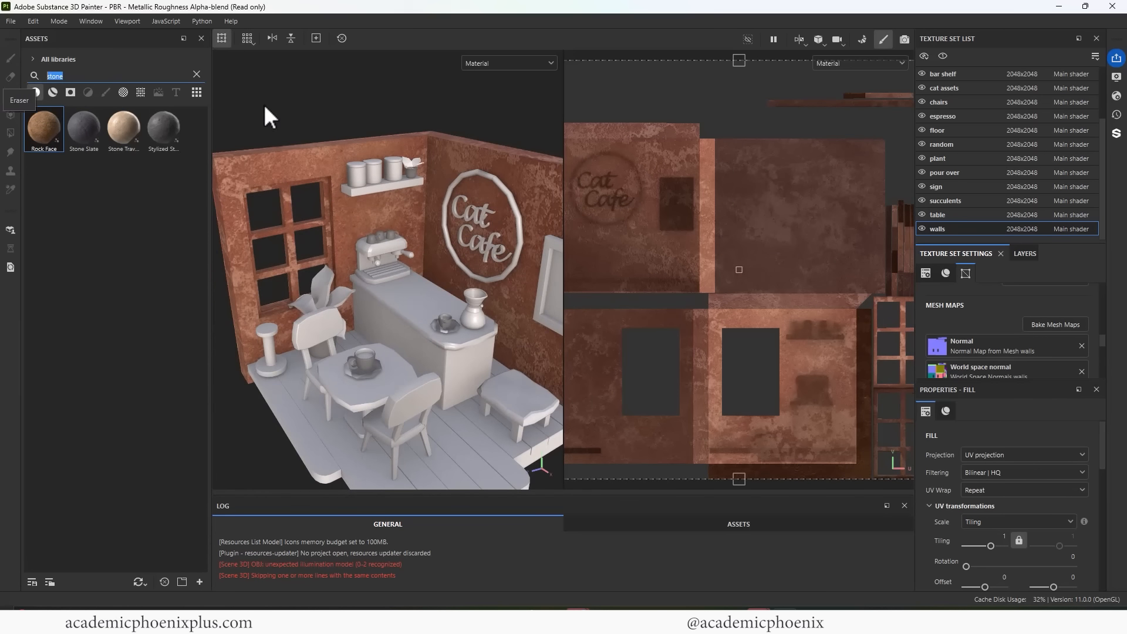
pyautogui.moveTo(121, 120); pyautogui.dragTo(287, 171)
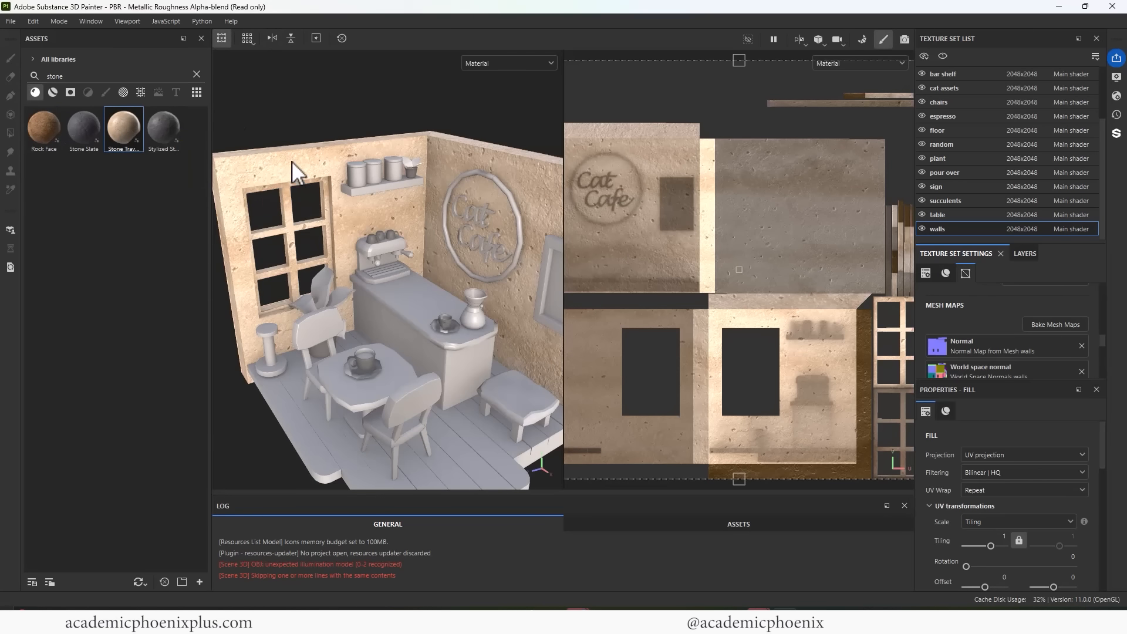
pyautogui.hotkey('ctrl', 'z')
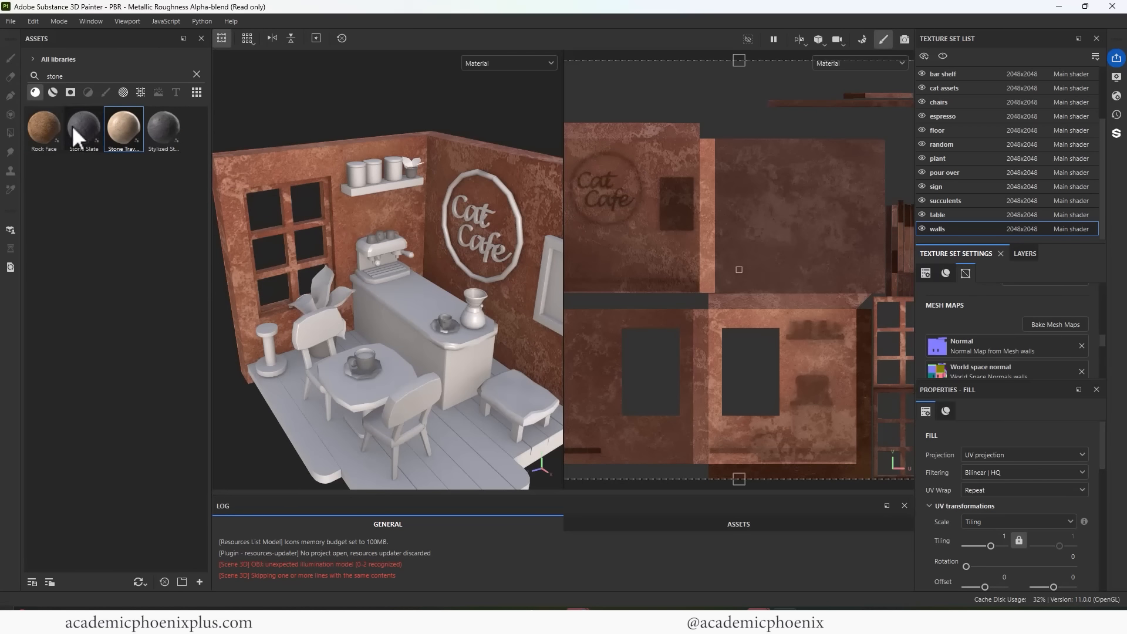
# Search the materials for wall, apply Concrete Cast to the walls, and hide the Clay Terracotta layer beneath it.
pyautogui.moveTo(68, 75); pyautogui.dragTo(1, 112)
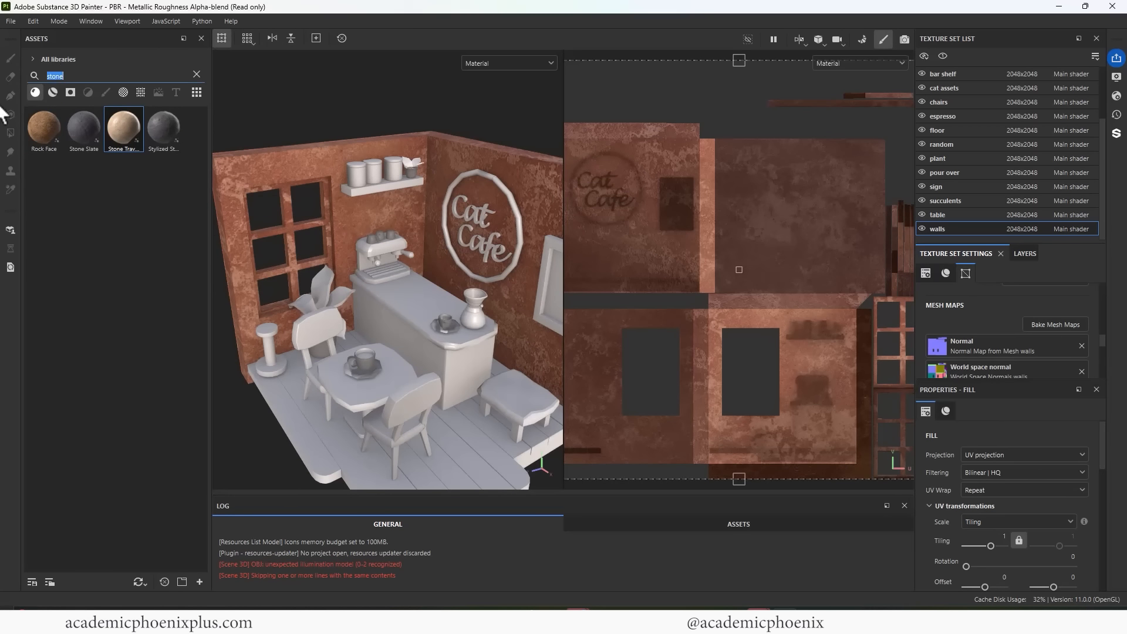
pyautogui.write('wall')
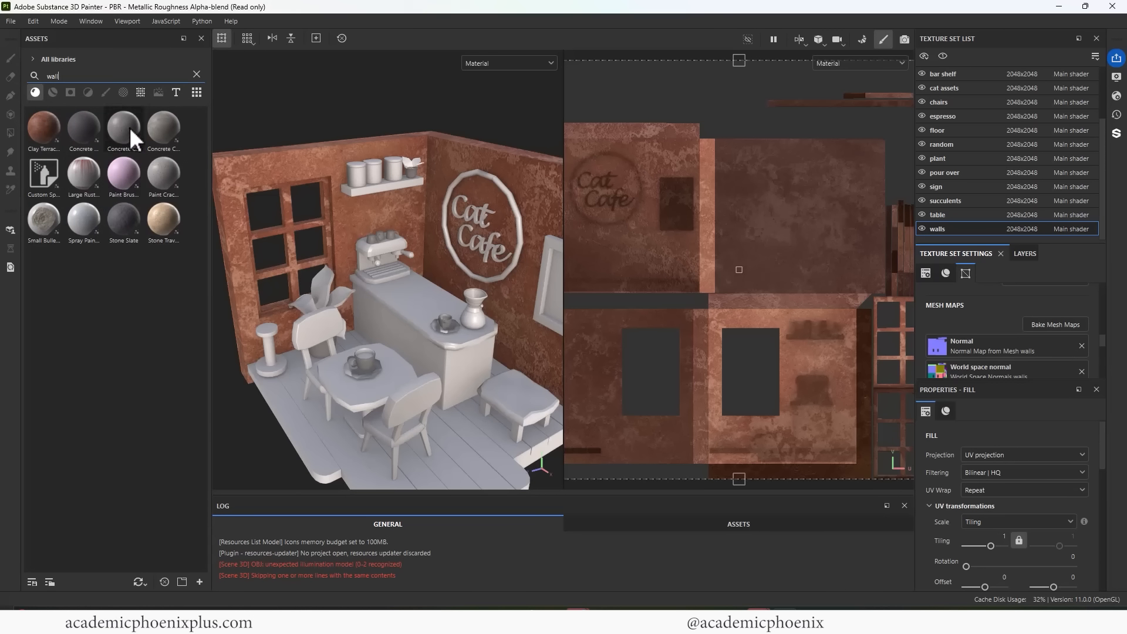
pyautogui.moveTo(164, 124); pyautogui.dragTo(259, 204)
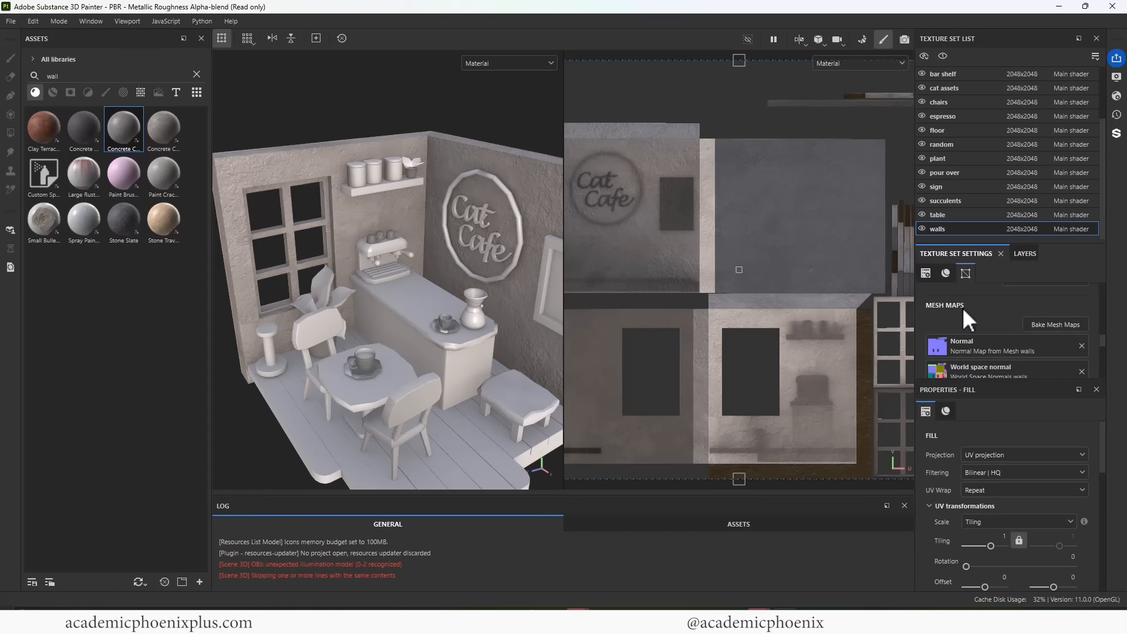
pyautogui.click(1025, 253)
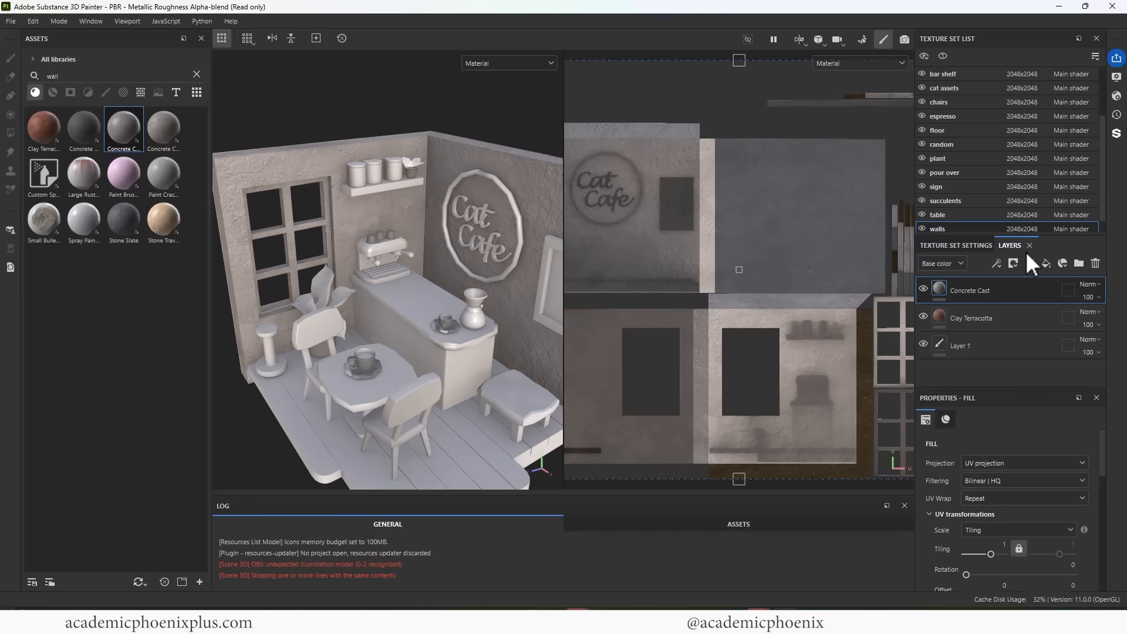
pyautogui.click(923, 316)
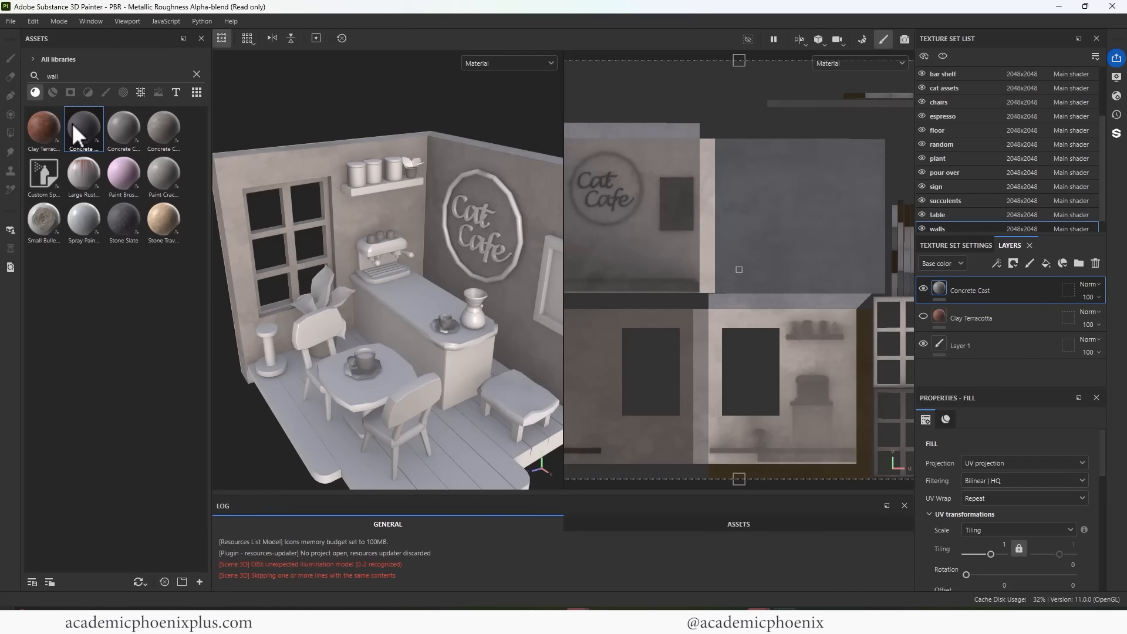
# Clear the wall search and browse the smart materials for other wall finishes.
pyautogui.moveTo(72, 123)
pyautogui.mouseDown()
pyautogui.moveTo(223, 171)
pyautogui.moveTo(131, 372)
pyautogui.mouseUp()
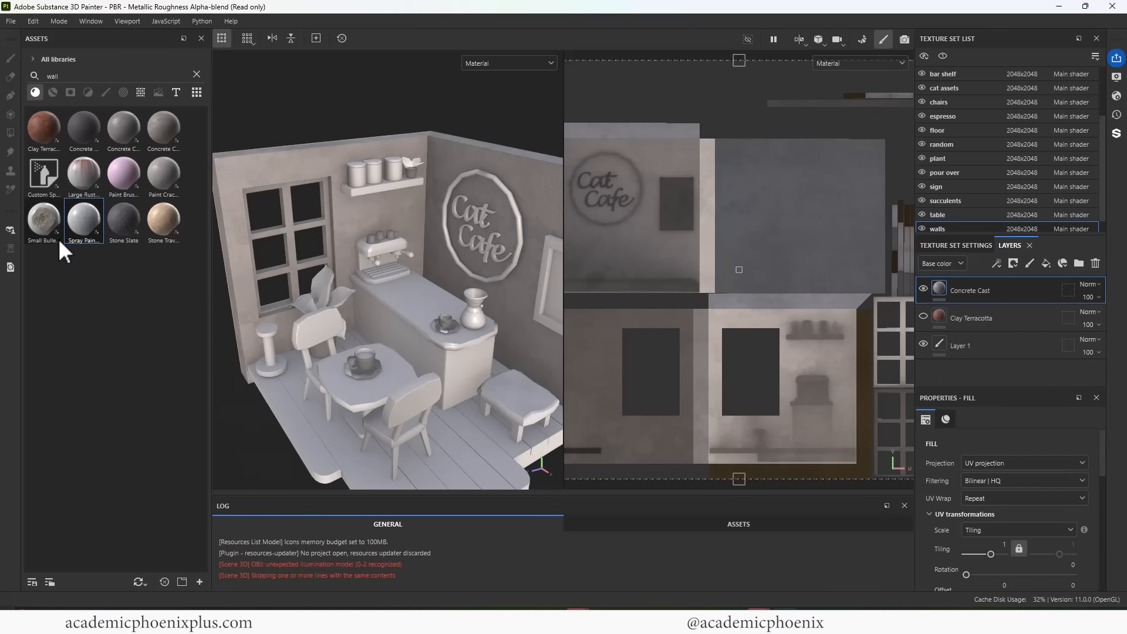
pyautogui.click(53, 93)
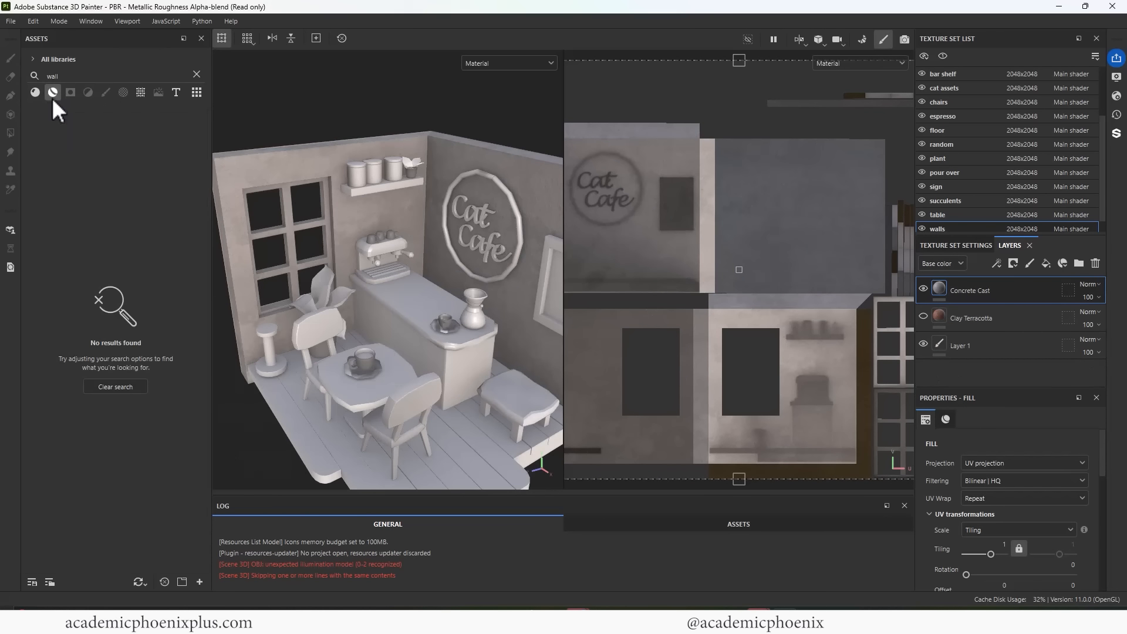
pyautogui.click(197, 75)
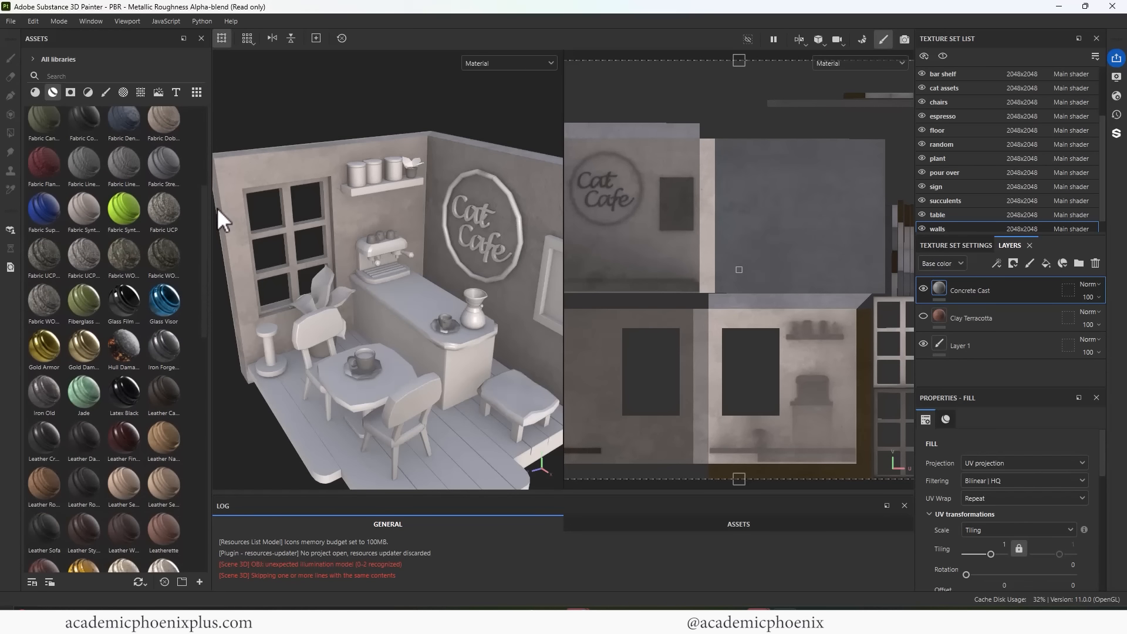
pyautogui.moveTo(216, 206)
pyautogui.mouseDown()
pyautogui.moveTo(209, 421)
pyautogui.moveTo(206, 378)
pyautogui.moveTo(216, 435)
pyautogui.moveTo(175, 281)
pyautogui.mouseUp()
pyautogui.scroll(2, 171, 277)
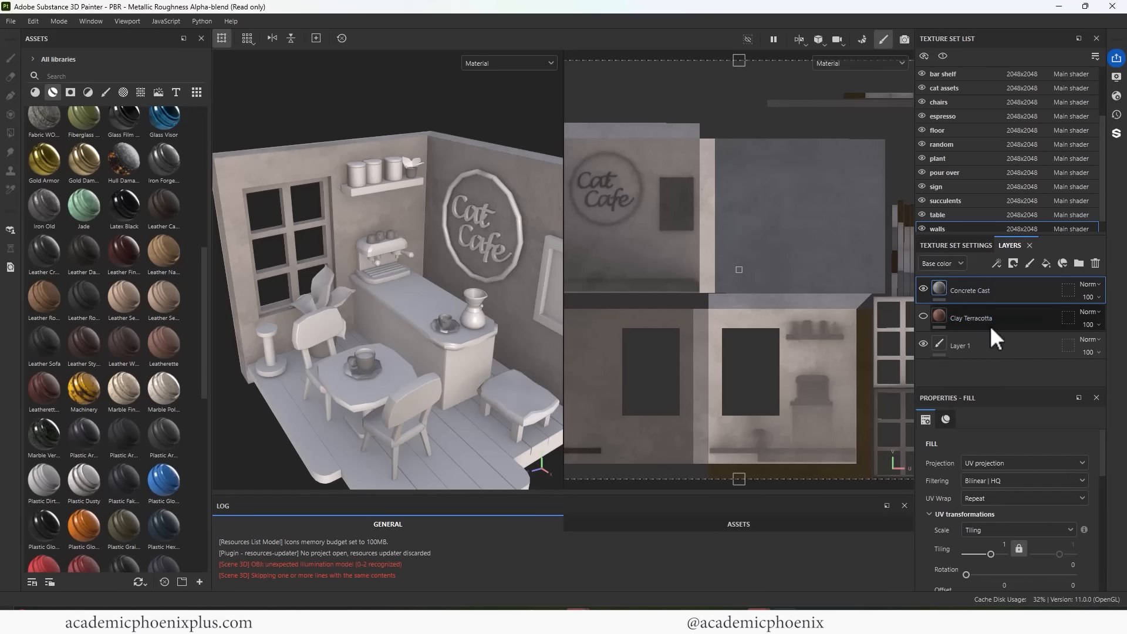
# Set the Concrete Color Variation of the Concrete Cast layer to 0.06.
pyautogui.scroll(-1, 1108, 467)
pyautogui.scroll(-10, 1108, 467)
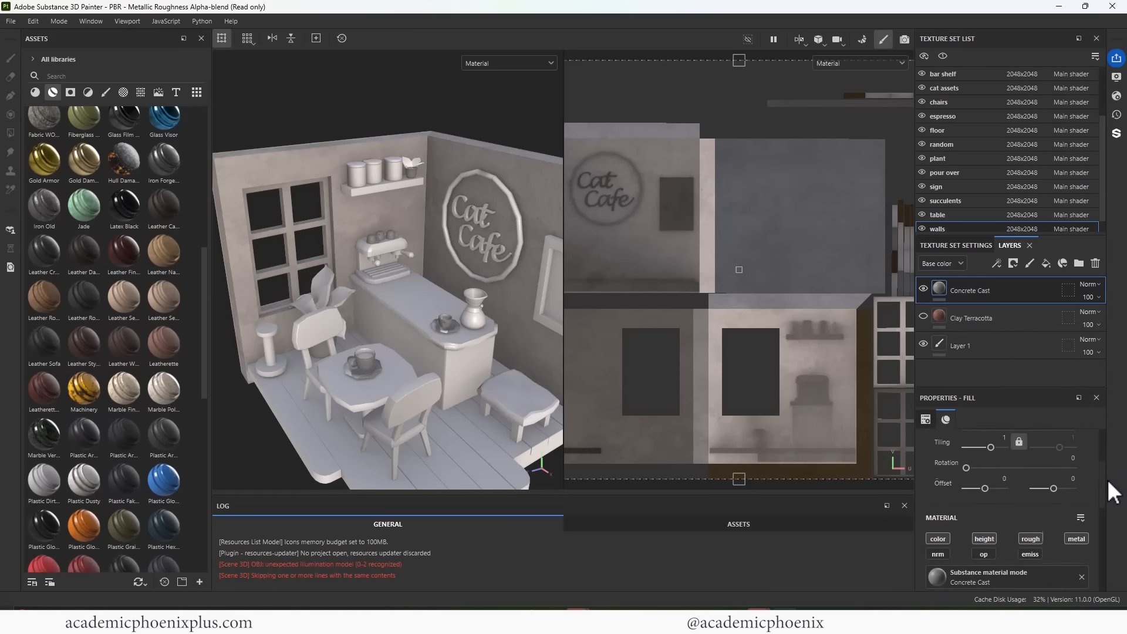
pyautogui.scroll(-8, 1111, 516)
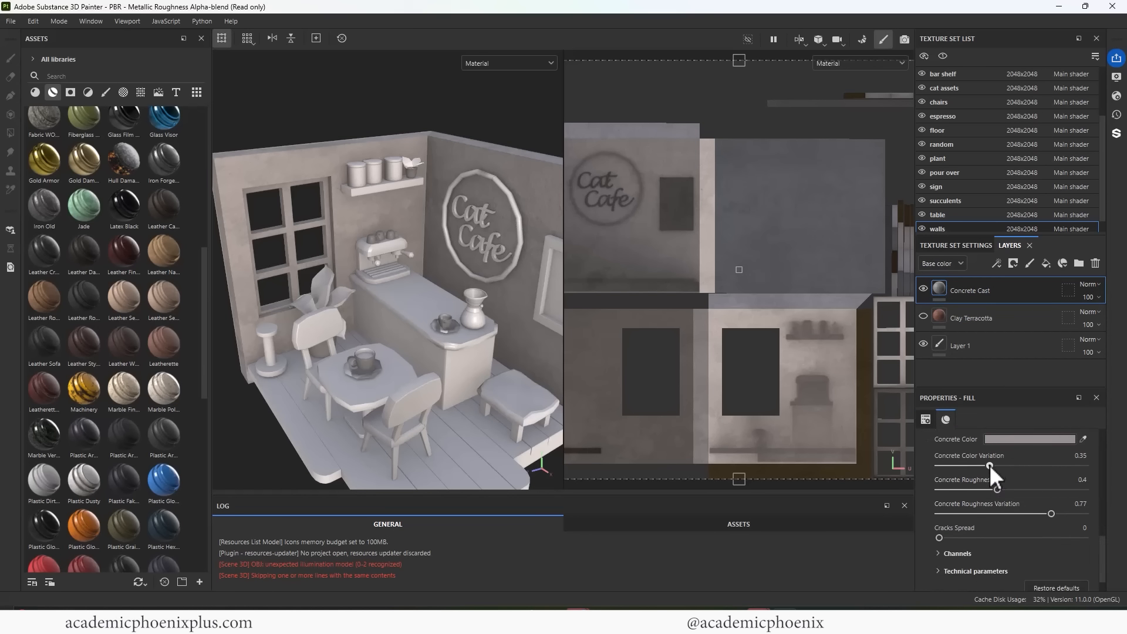
pyautogui.moveTo(989, 466); pyautogui.dragTo(948, 468)
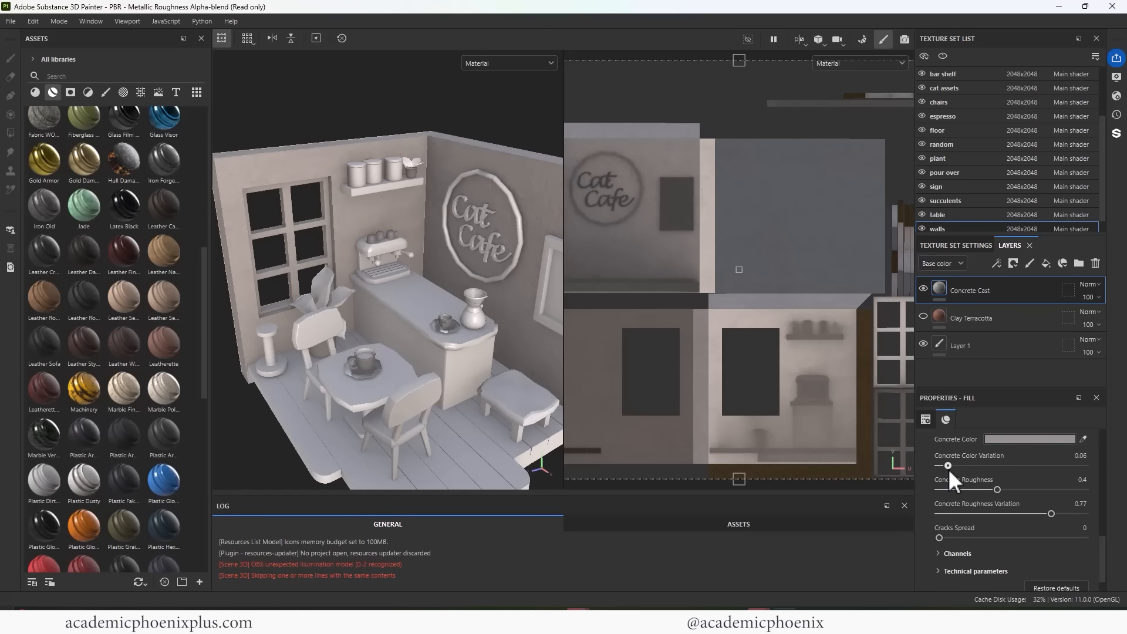
# Set the Concrete Color of the Concrete Cast layer to a light green, about 8EBD6E.
pyautogui.click(1011, 440)
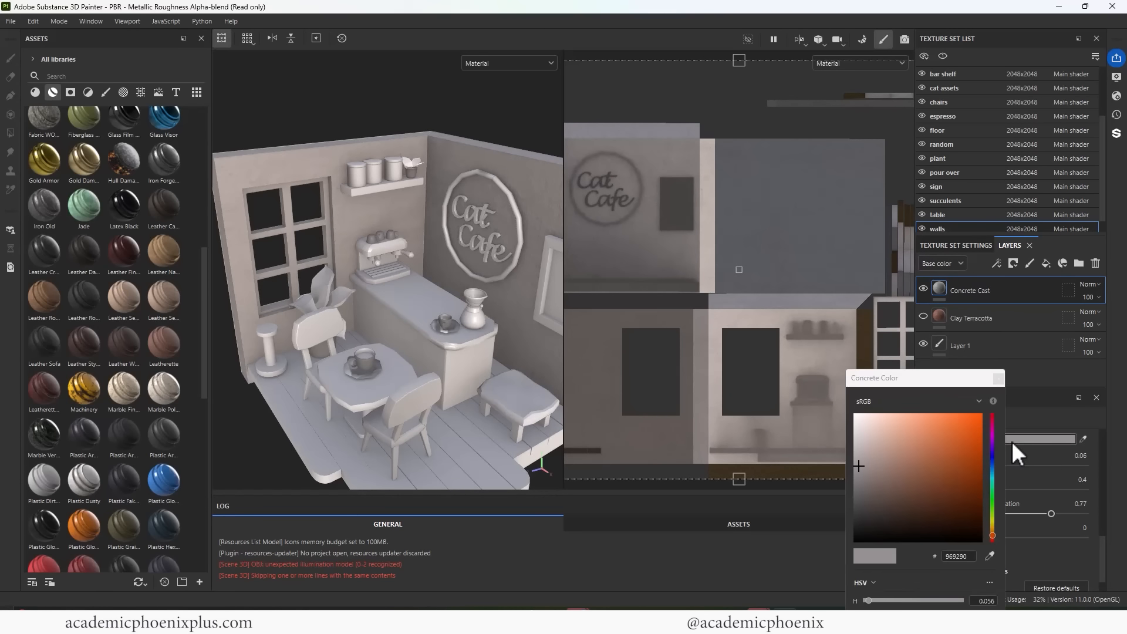
pyautogui.click(992, 492)
pyautogui.click(935, 470)
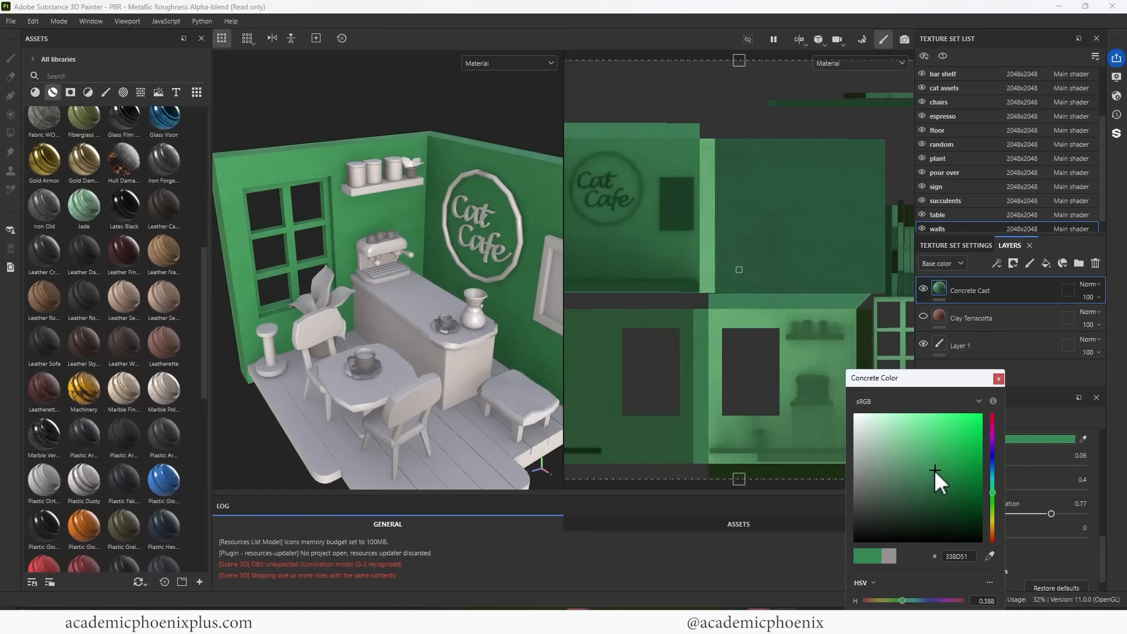
pyautogui.moveTo(935, 470); pyautogui.dragTo(939, 471)
pyautogui.click(990, 556)
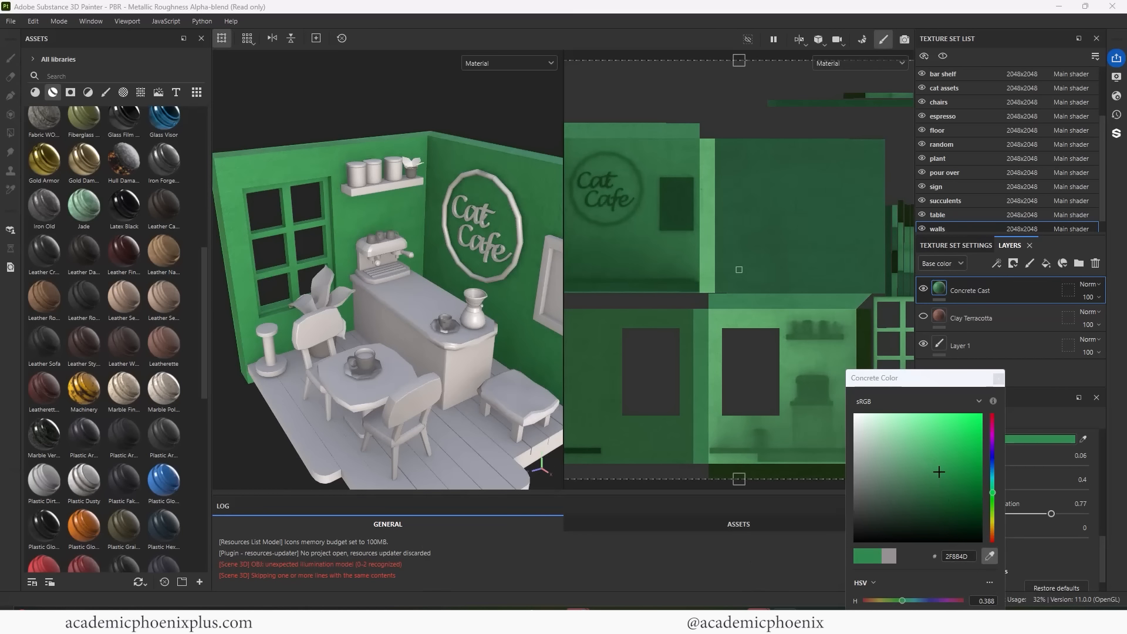
pyautogui.click(416, 278)
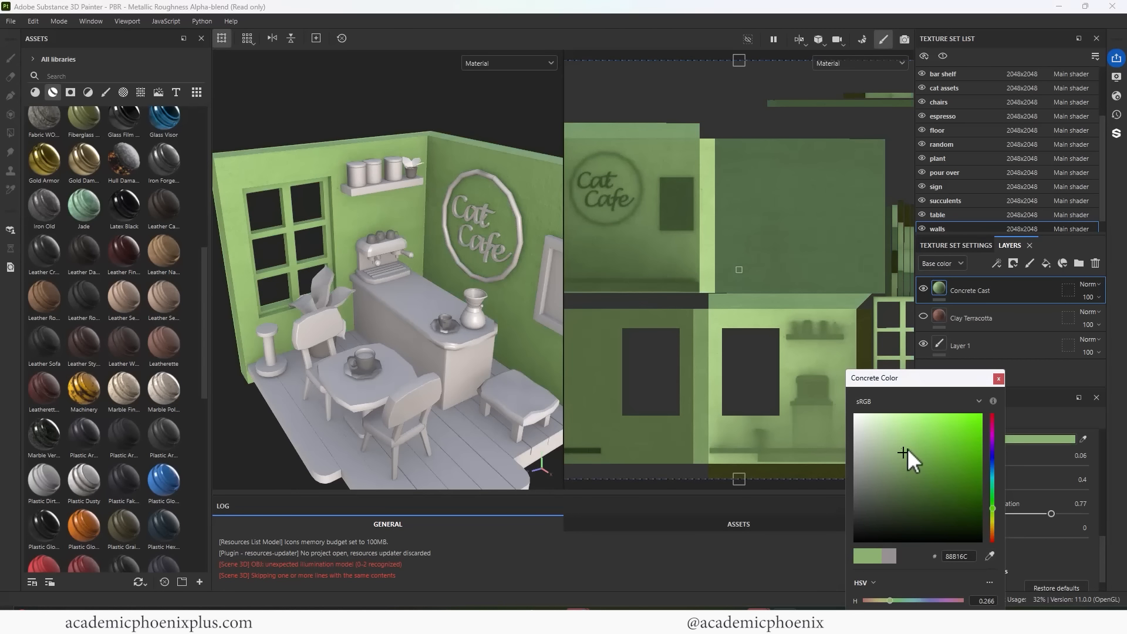
pyautogui.click(902, 448)
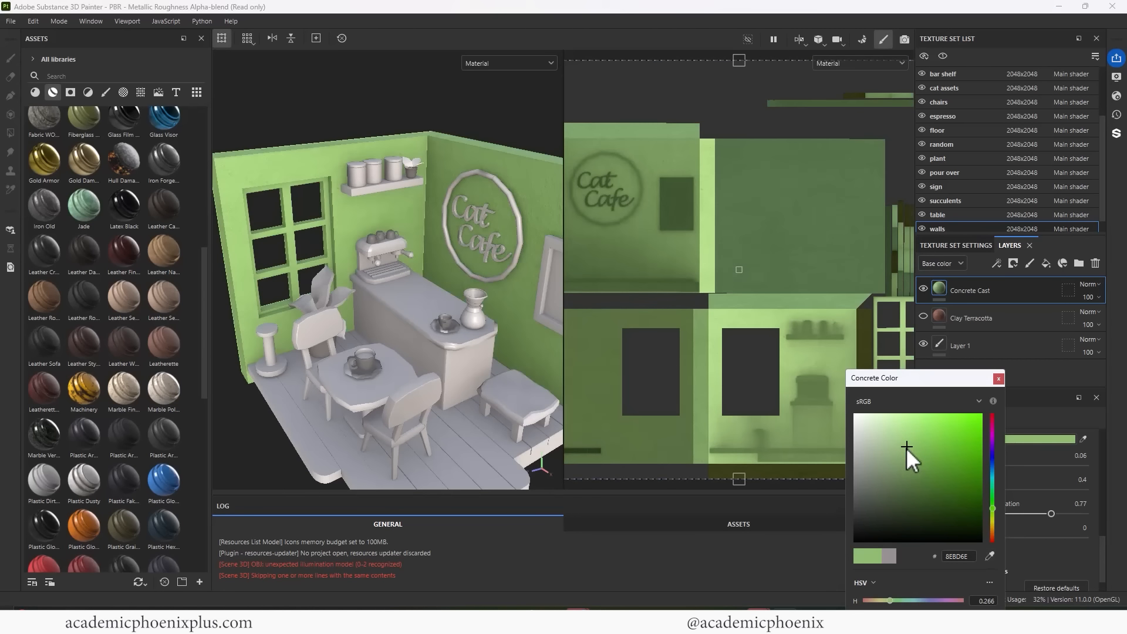
pyautogui.click(998, 379)
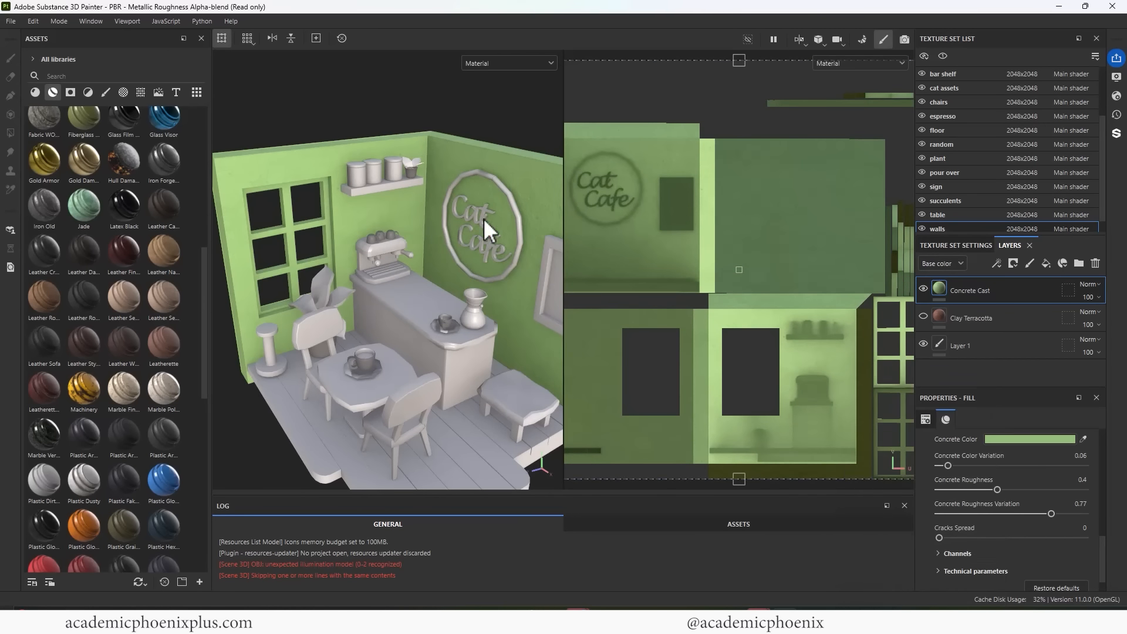
# Show the Clay Terracotta layer again and add a black mask to the Concrete Cast layer.
pyautogui.click(923, 317)
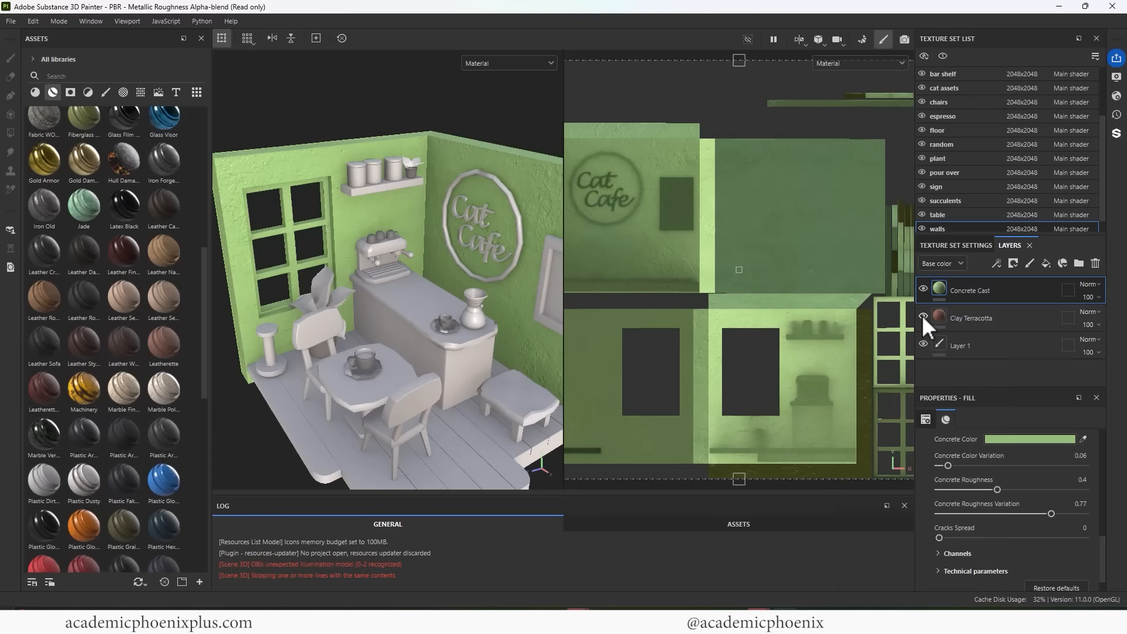
pyautogui.click(974, 316)
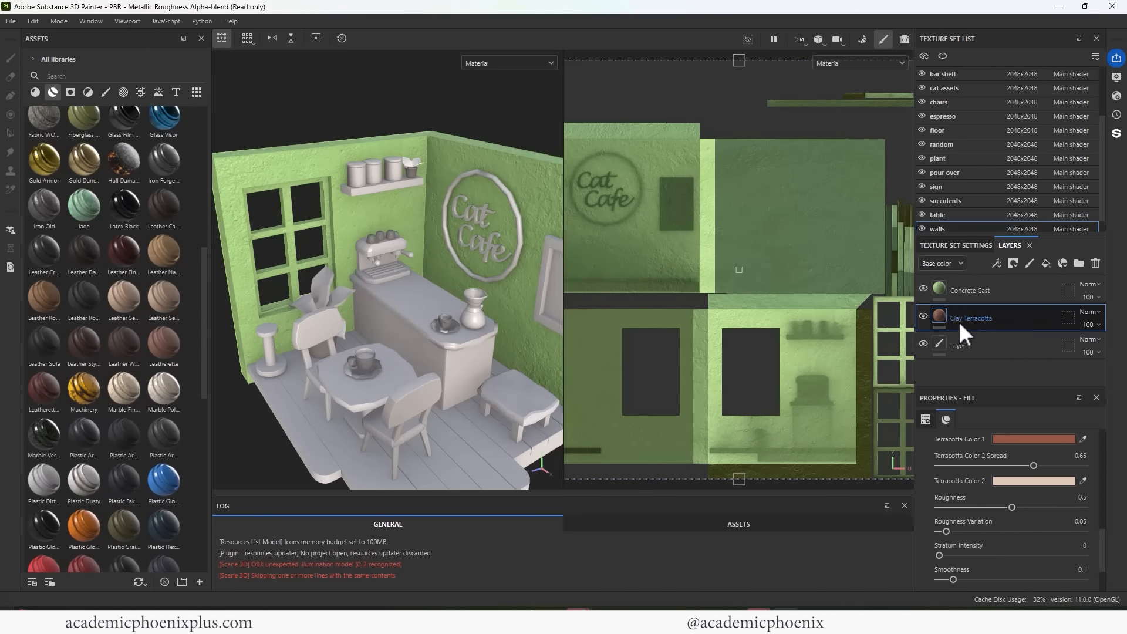
pyautogui.click(973, 291)
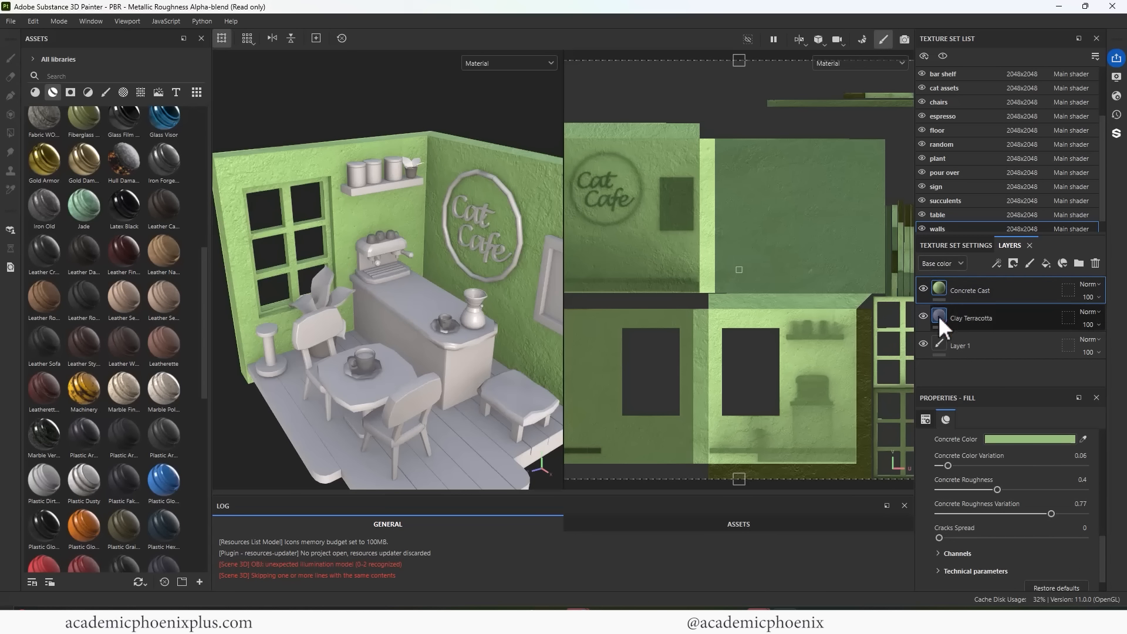
pyautogui.rightClick(935, 291)
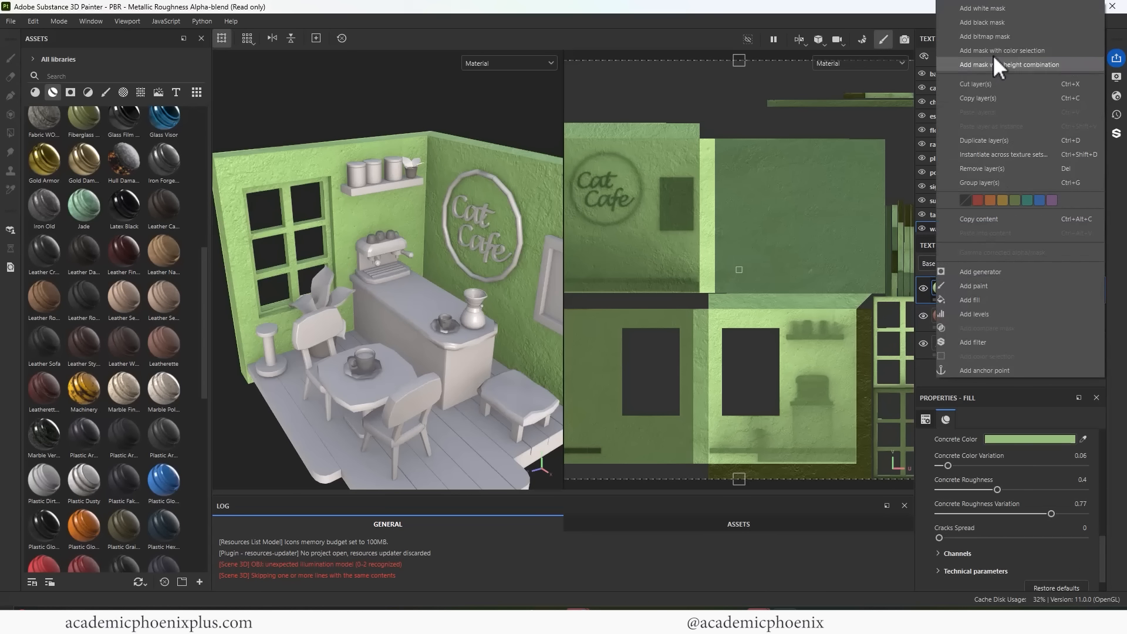
pyautogui.click(994, 23)
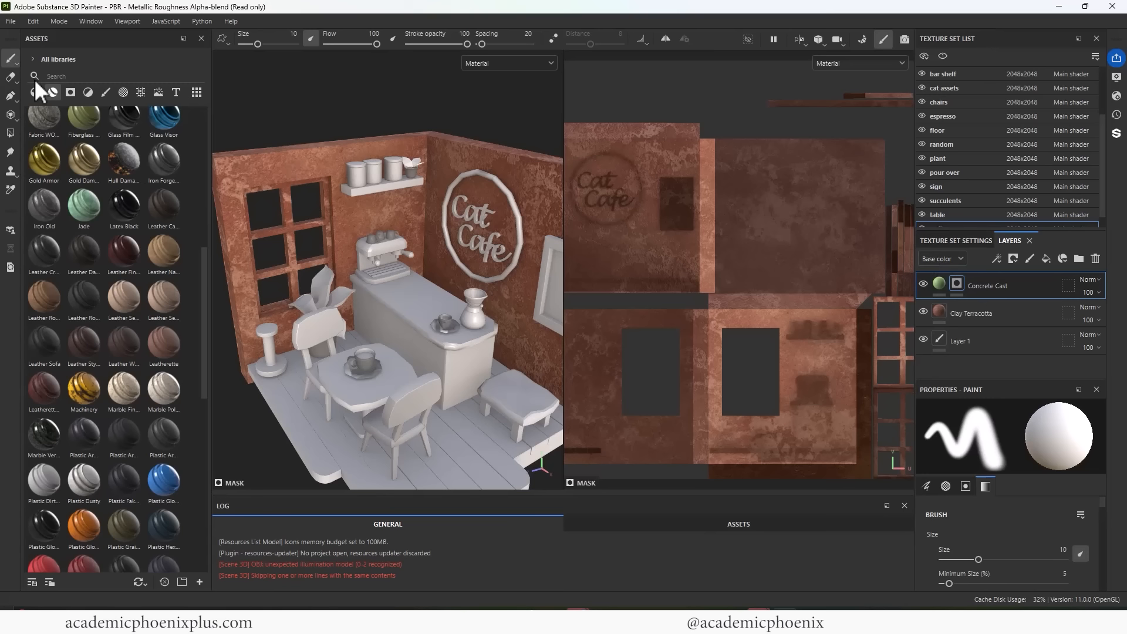
# Reveal the green Concrete Cast on the window wall by filling its UV faces in the mask with Polygon Fill.
pyautogui.click(11, 133)
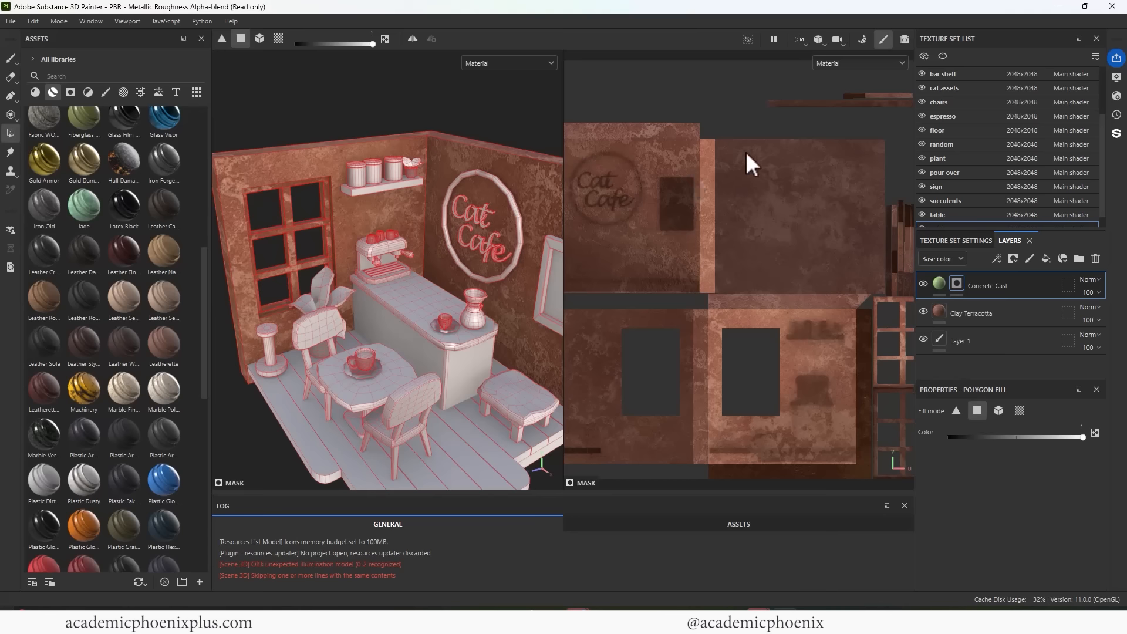
pyautogui.moveTo(748, 153); pyautogui.dragTo(774, 157, button='middle')
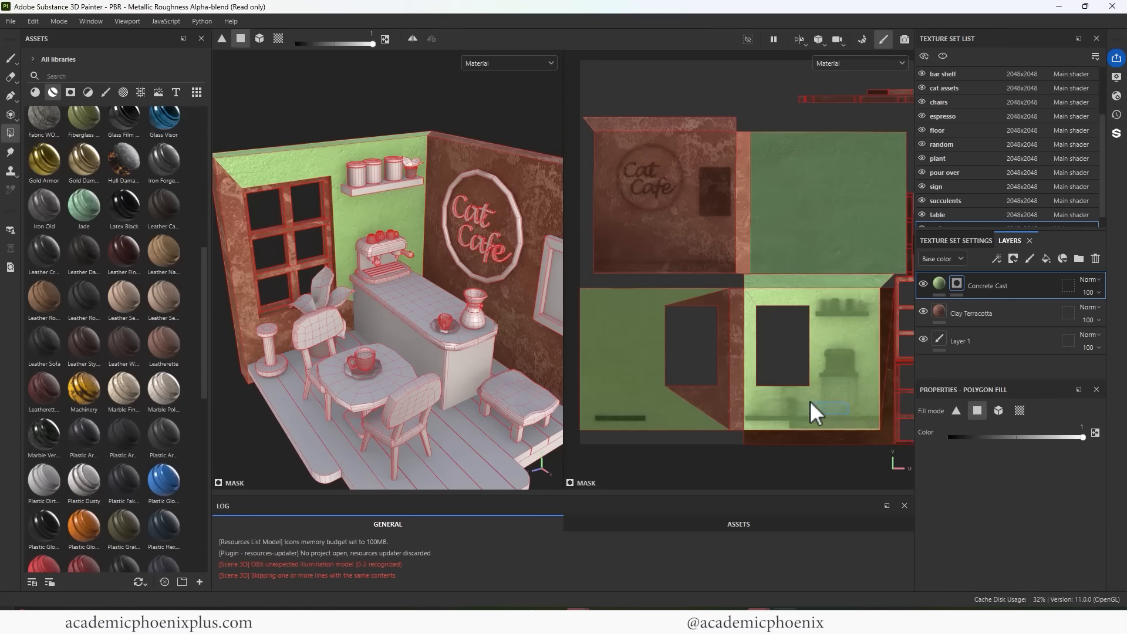
pyautogui.moveTo(848, 413); pyautogui.dragTo(675, 303)
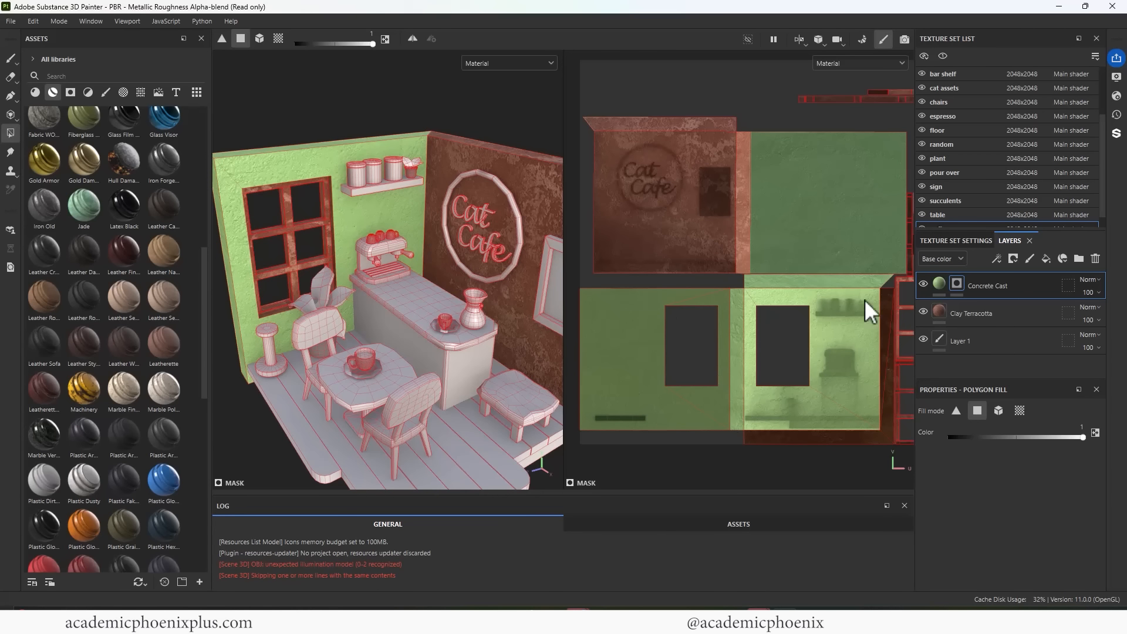
# Compare the walls with the Clay Terracotta layer hidden and shown to check which surfaces it covers.
pyautogui.click(990, 314)
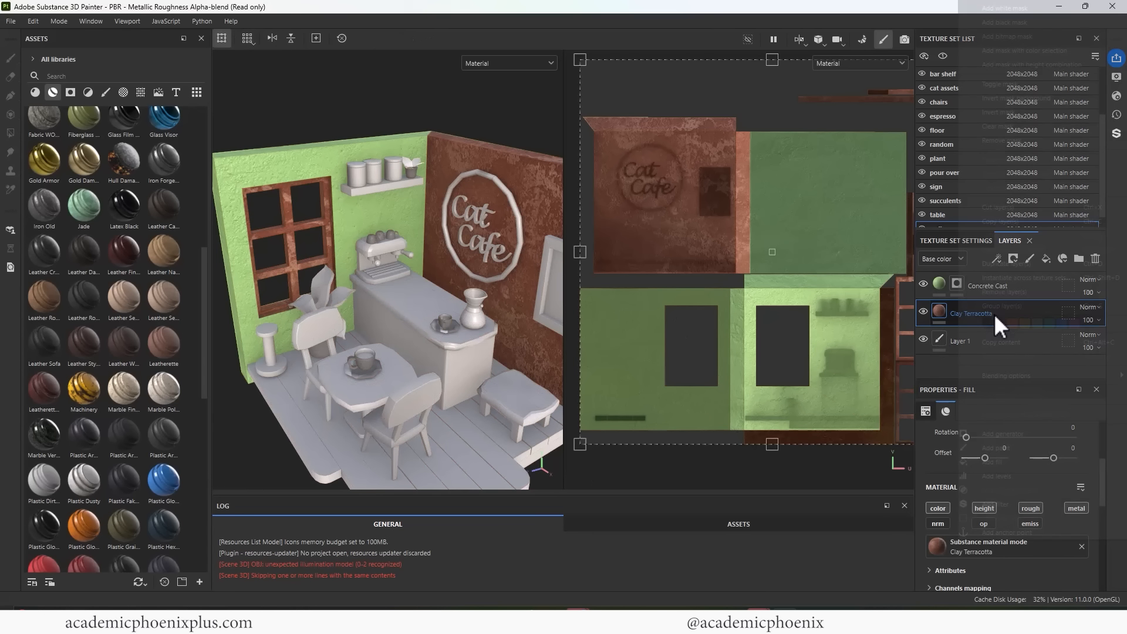
pyautogui.rightClick(994, 313)
pyautogui.click(920, 312)
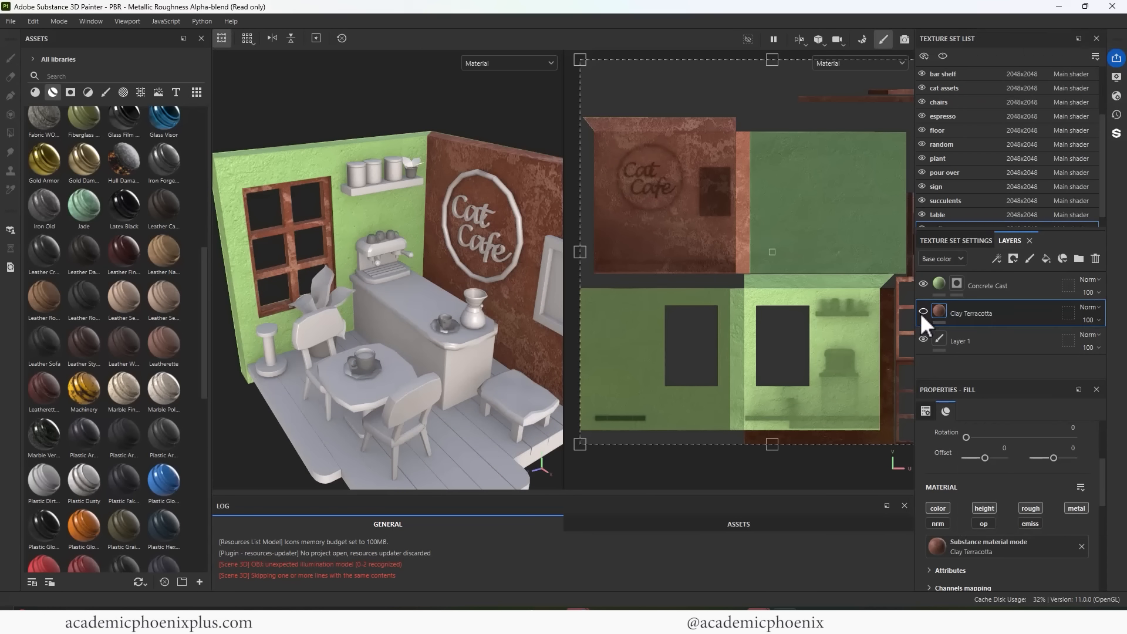
pyautogui.click(921, 311)
pyautogui.click(924, 312)
pyautogui.click(923, 311)
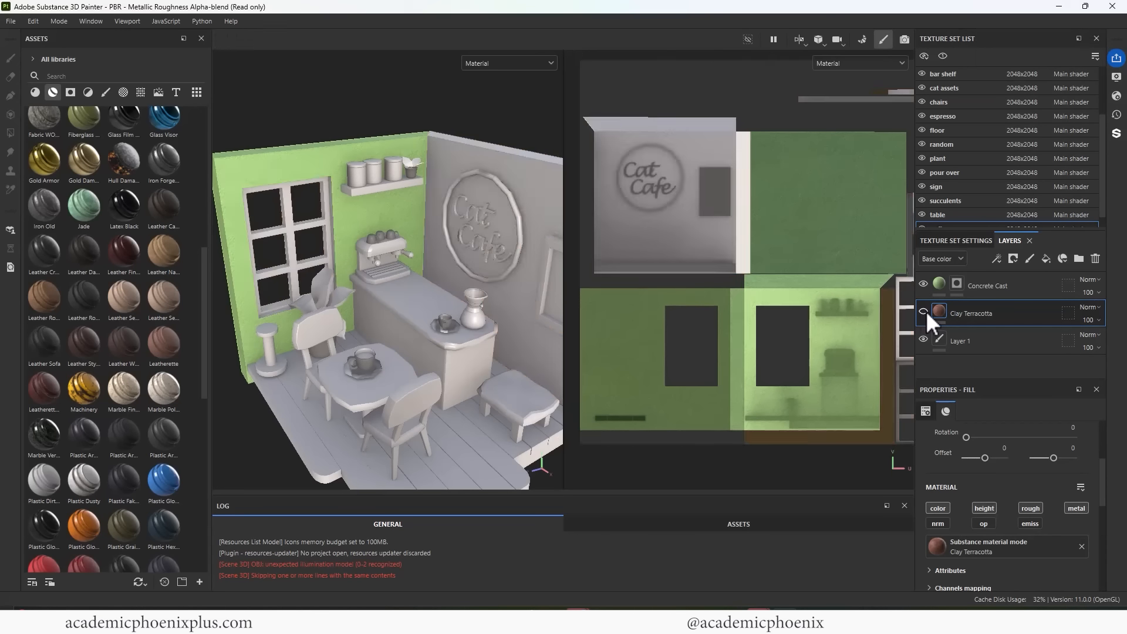
pyautogui.click(923, 311)
pyautogui.click(923, 311)
pyautogui.click(922, 311)
# Add a black mask to the Clay Terracotta layer and fill the Cat Cafe sign wall's faces to reveal it there.
pyautogui.rightClick(947, 308)
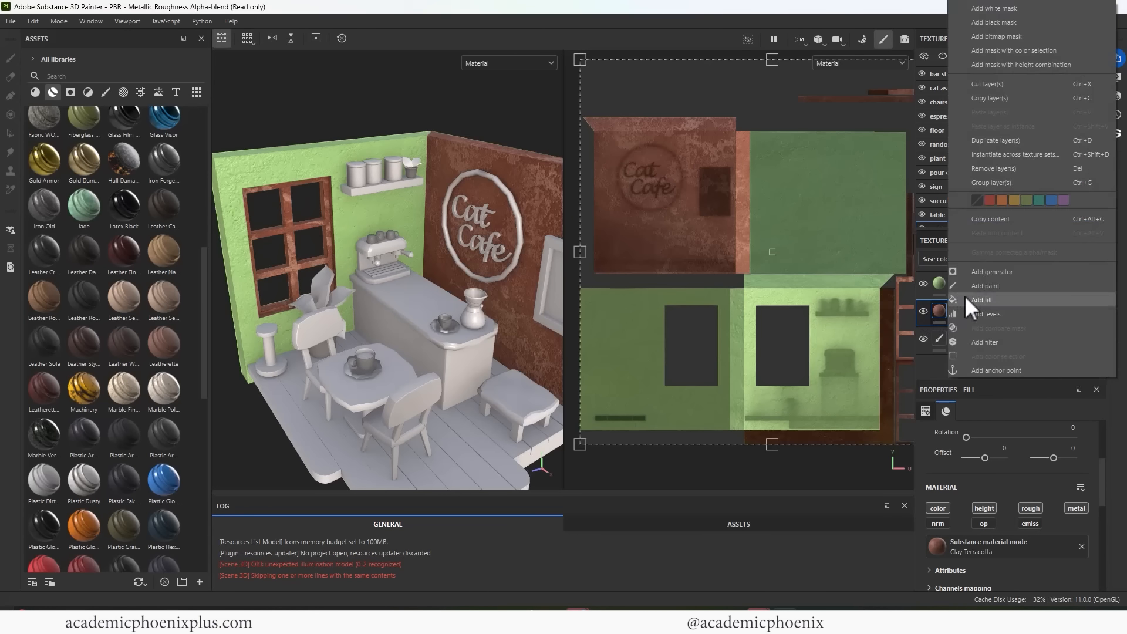
pyautogui.click(1008, 25)
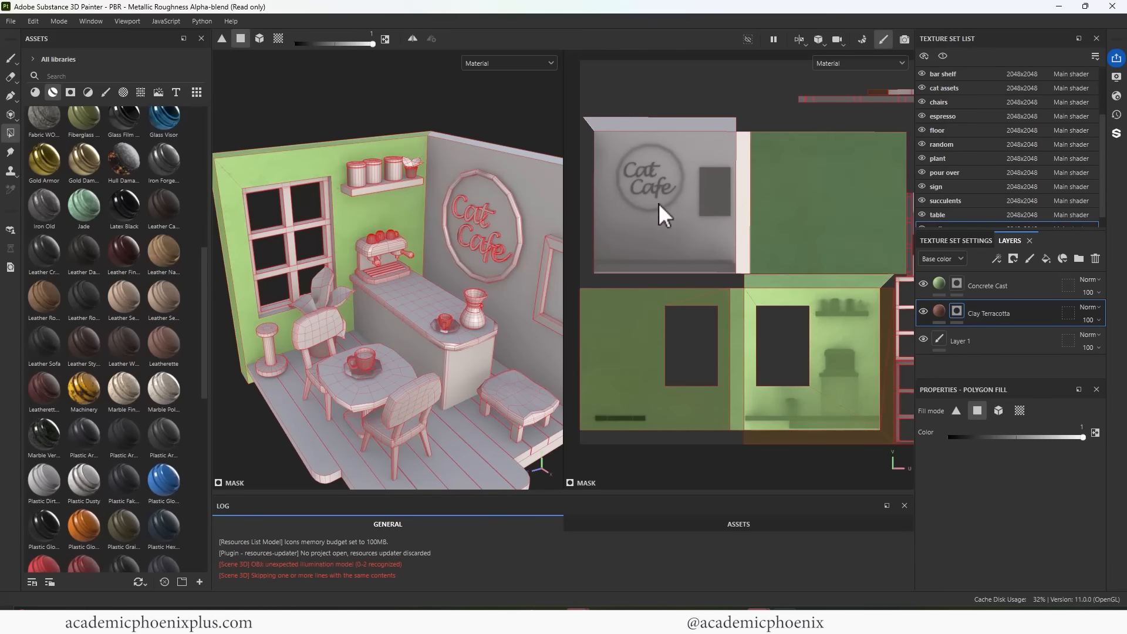
pyautogui.moveTo(651, 106); pyautogui.dragTo(742, 177)
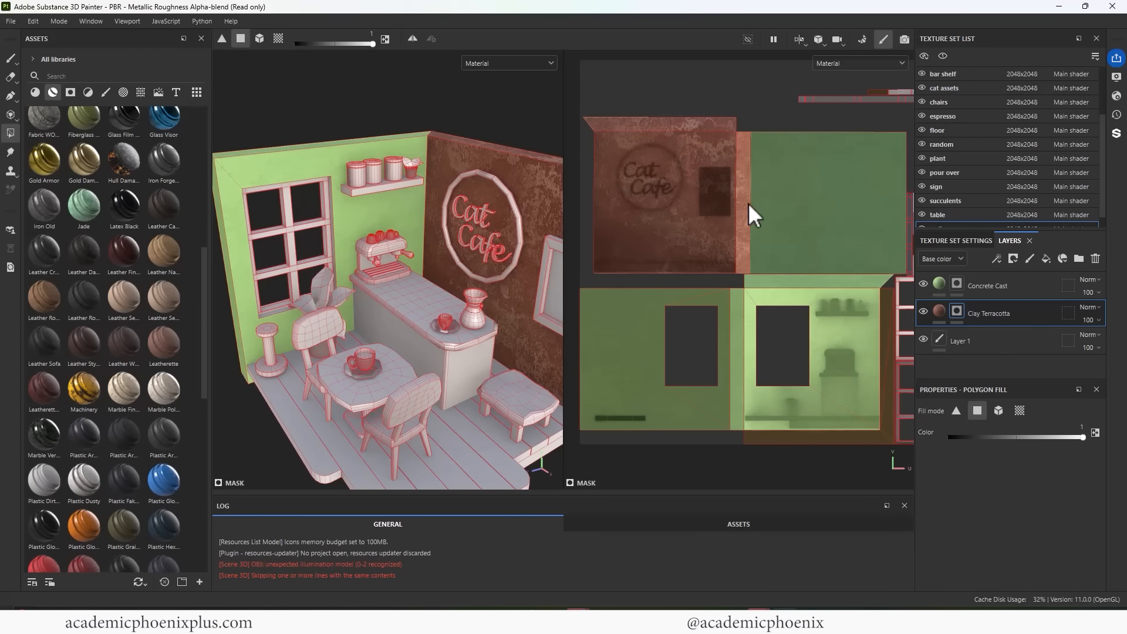
# Set Clay Terracotta's Terracotta Color 2 Spread to 0.17, Roughness to 0.51, Roughness Variation and Stratum Intensity to 0.15, and Smoothness to 0.7.
pyautogui.keyDown('alt'); pyautogui.moveTo(464, 254); pyautogui.dragTo(494, 199); pyautogui.keyUp('alt')
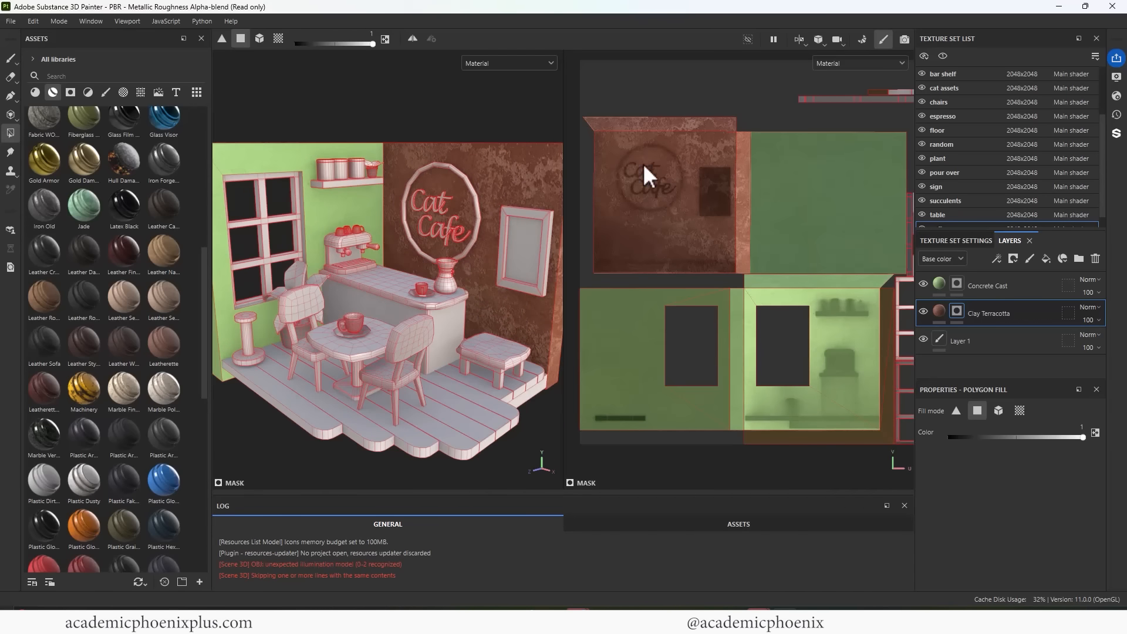
pyautogui.keyDown('alt'); pyautogui.moveTo(643, 163); pyautogui.dragTo(678, 164, button='right'); pyautogui.keyUp('alt')
pyautogui.keyDown('alt'); pyautogui.moveTo(678, 165); pyautogui.dragTo(687, 195, button='middle'); pyautogui.keyUp('alt')
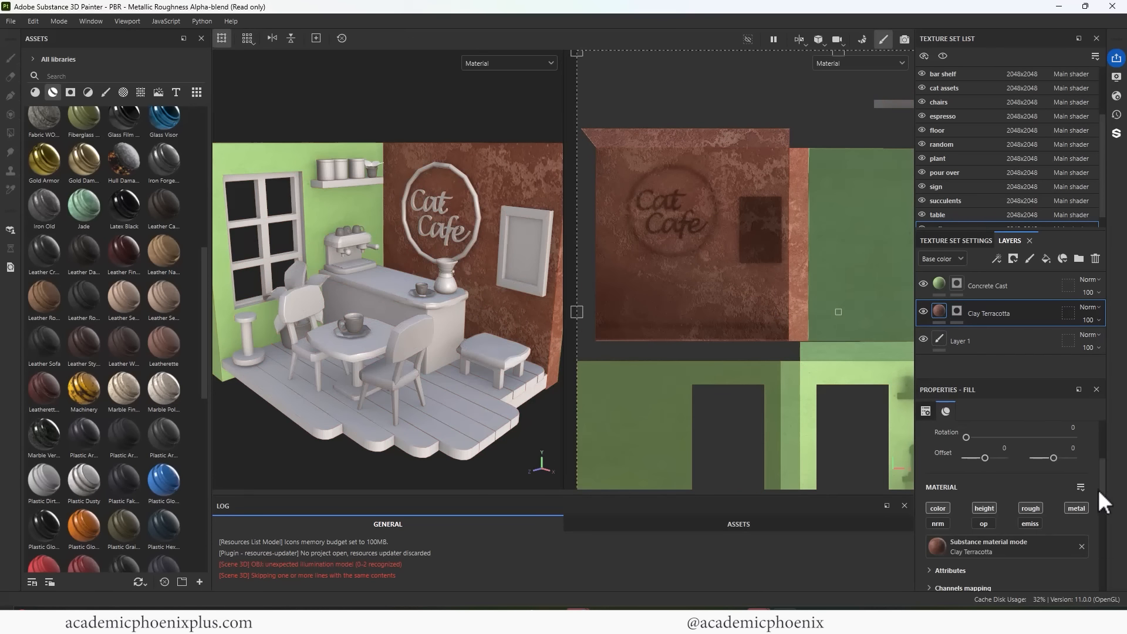
pyautogui.moveTo(1100, 466); pyautogui.dragTo(1104, 527)
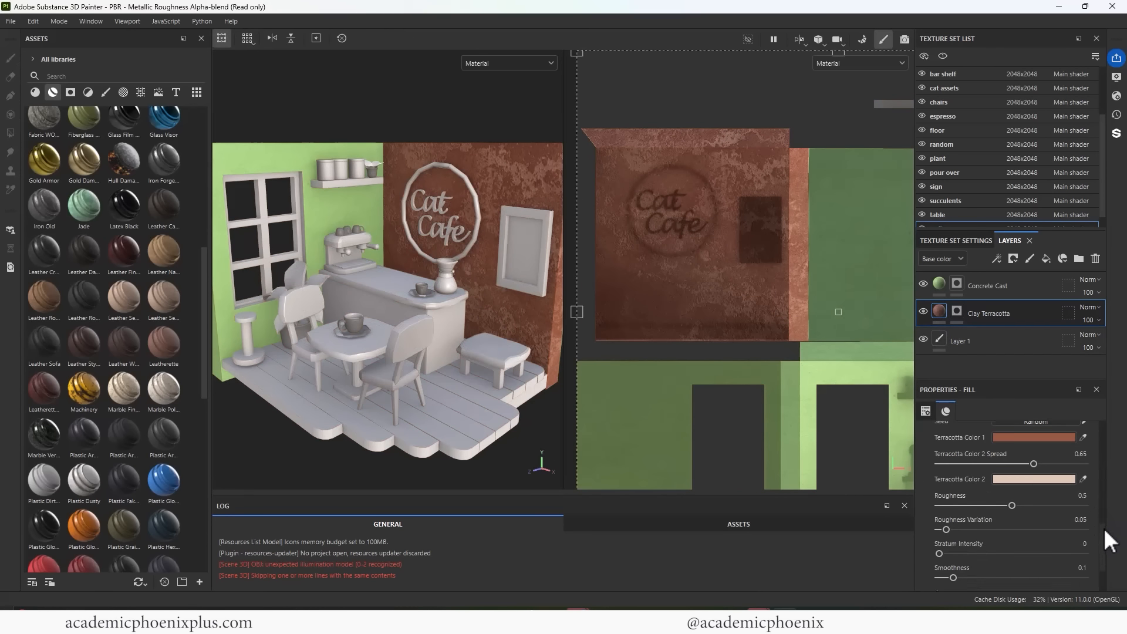
pyautogui.moveTo(1033, 468); pyautogui.dragTo(965, 458)
pyautogui.moveTo(1012, 510)
pyautogui.mouseDown()
pyautogui.moveTo(983, 509)
pyautogui.moveTo(1036, 499)
pyautogui.moveTo(991, 502)
pyautogui.moveTo(1027, 499)
pyautogui.moveTo(1013, 508)
pyautogui.mouseUp()
pyautogui.moveTo(959, 535)
pyautogui.mouseDown()
pyautogui.moveTo(980, 531)
pyautogui.moveTo(945, 545)
pyautogui.mouseUp()
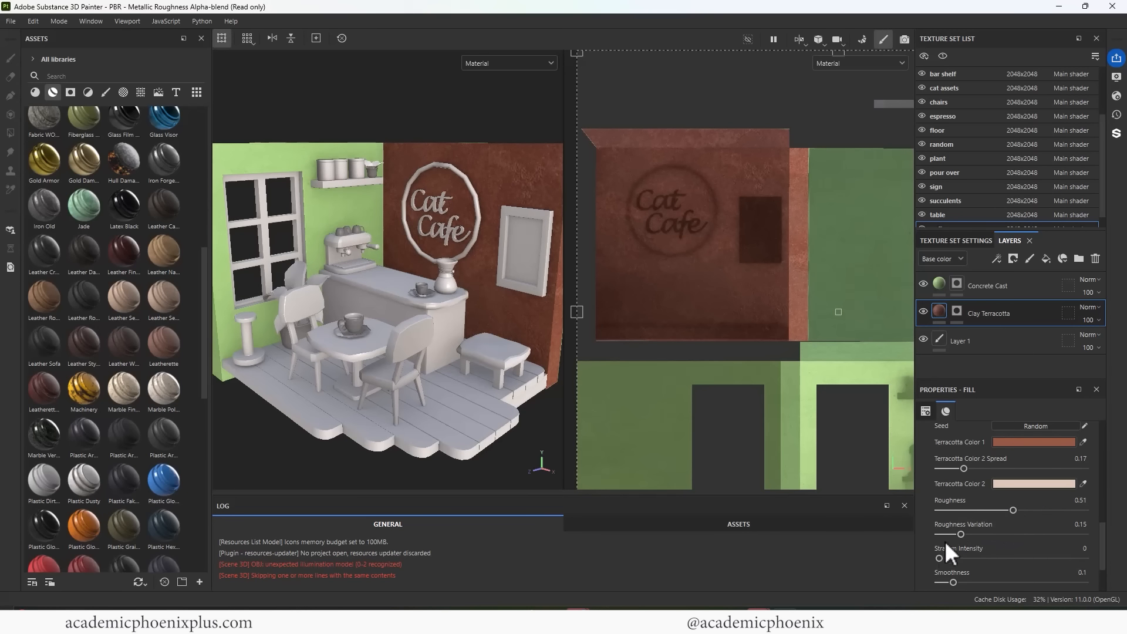
pyautogui.moveTo(965, 584); pyautogui.dragTo(991, 587)
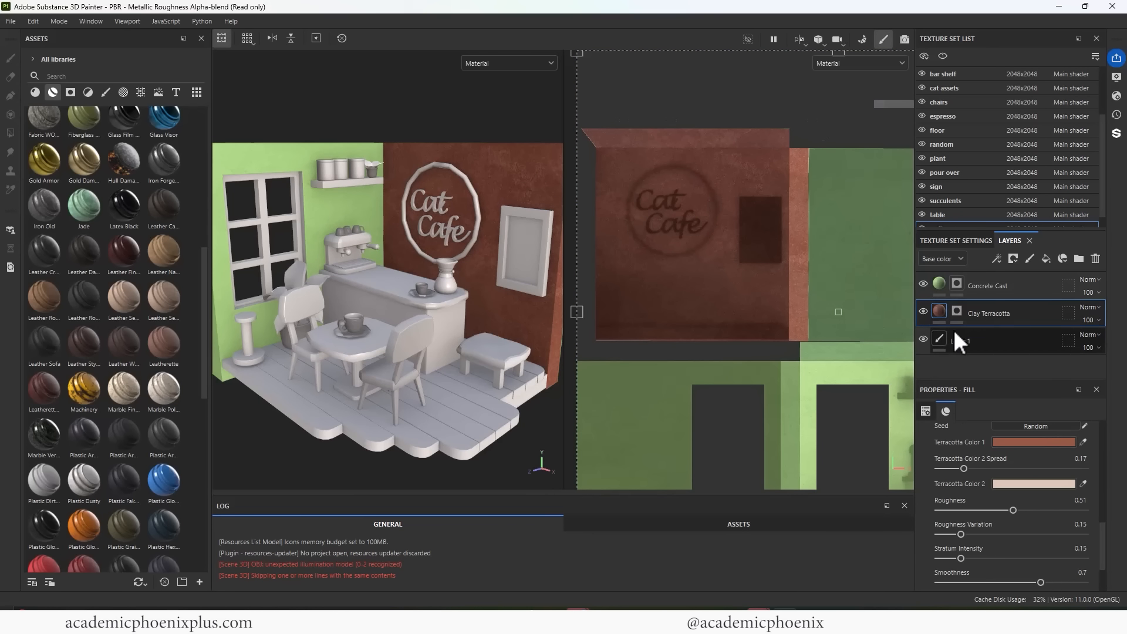
# Add a fill layer above Clay Terracotta, limit it to the height channel, and set its height to -0.6571.
pyautogui.rightClick(1024, 313)
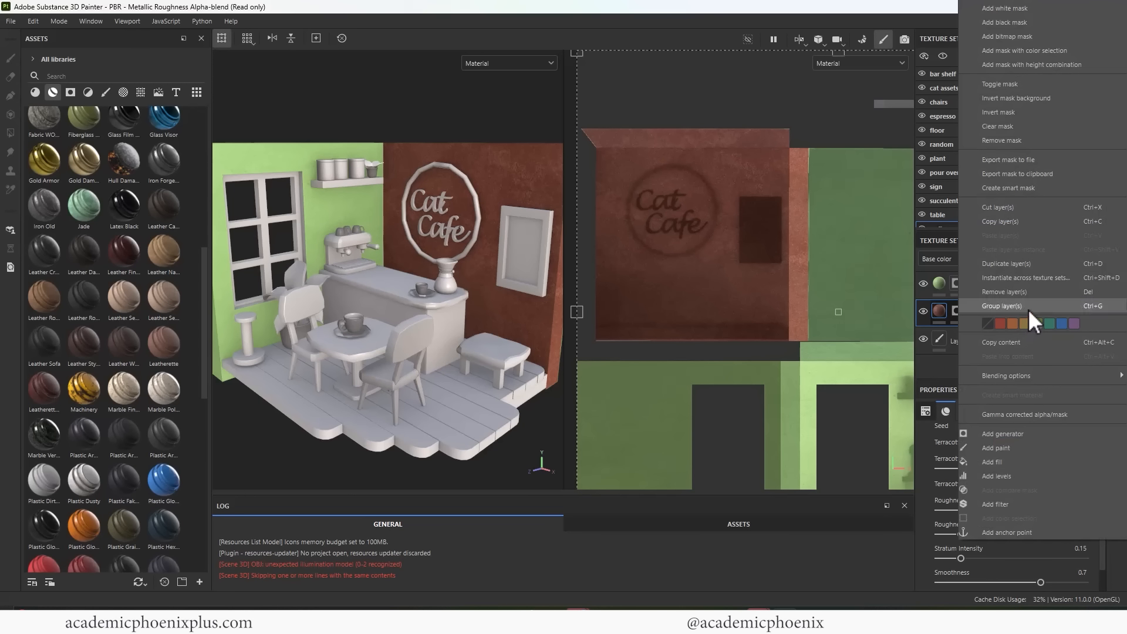
pyautogui.press('Escape')
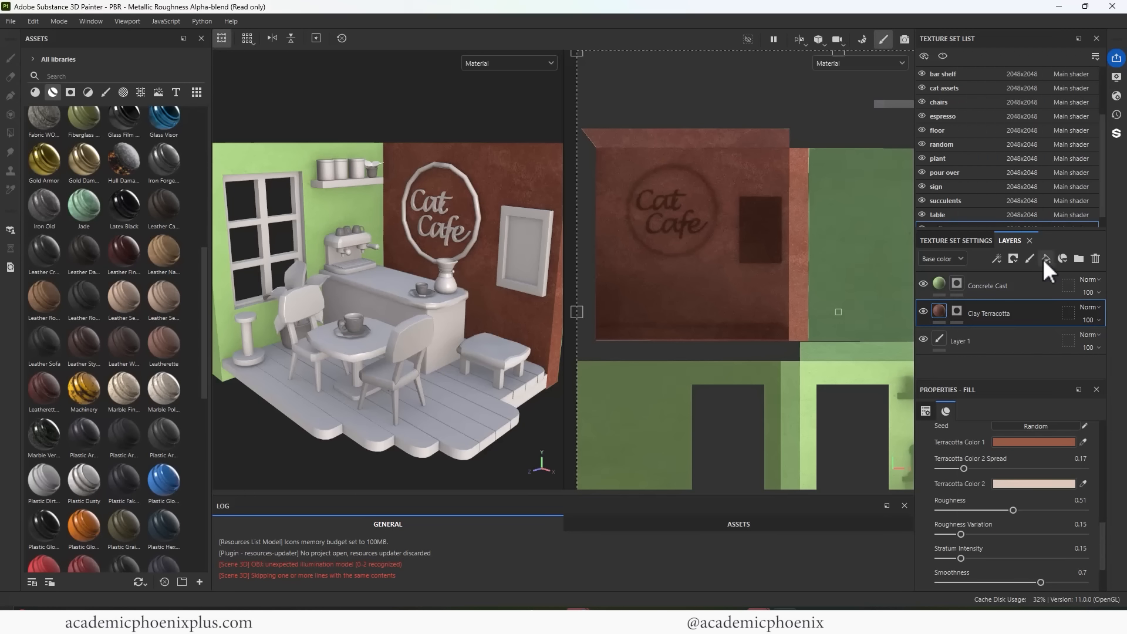
pyautogui.click(1045, 258)
pyautogui.click(985, 456)
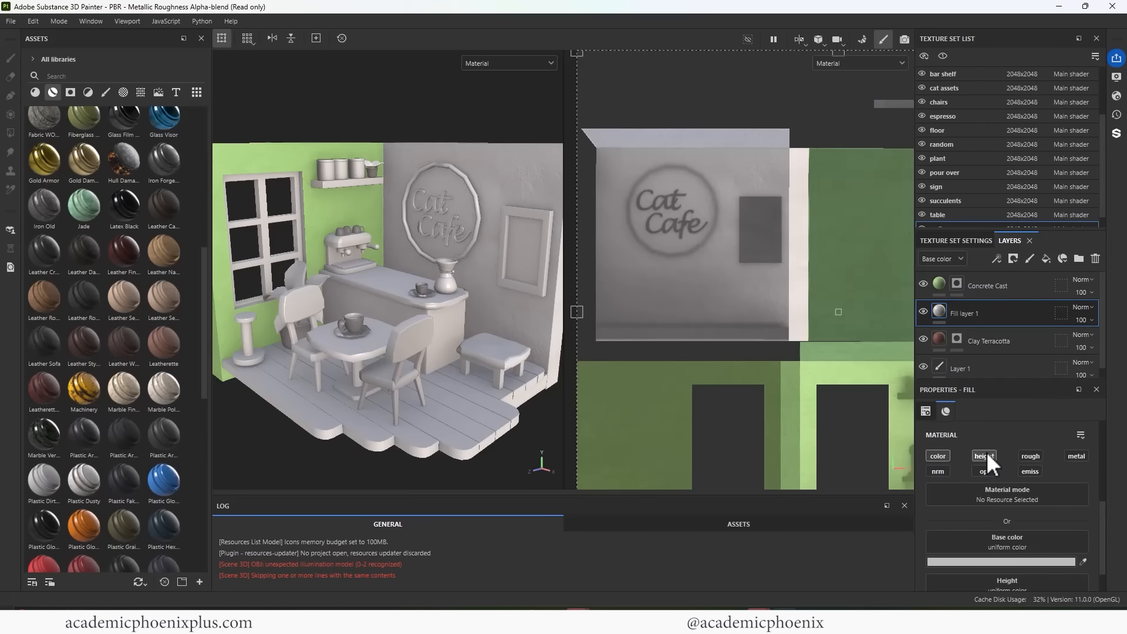
pyautogui.click(937, 456)
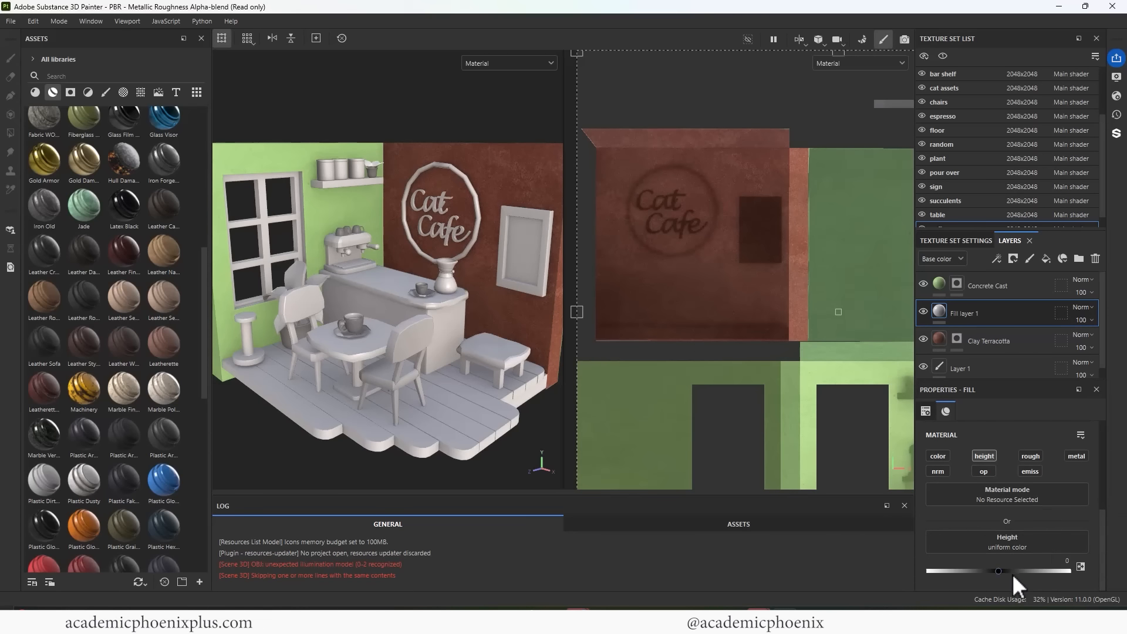
pyautogui.moveTo(997, 570); pyautogui.dragTo(950, 570)
# Enable the color channel on the new fill layer and set its base color to a dusty pinkish brown.
pyautogui.rightClick(947, 312)
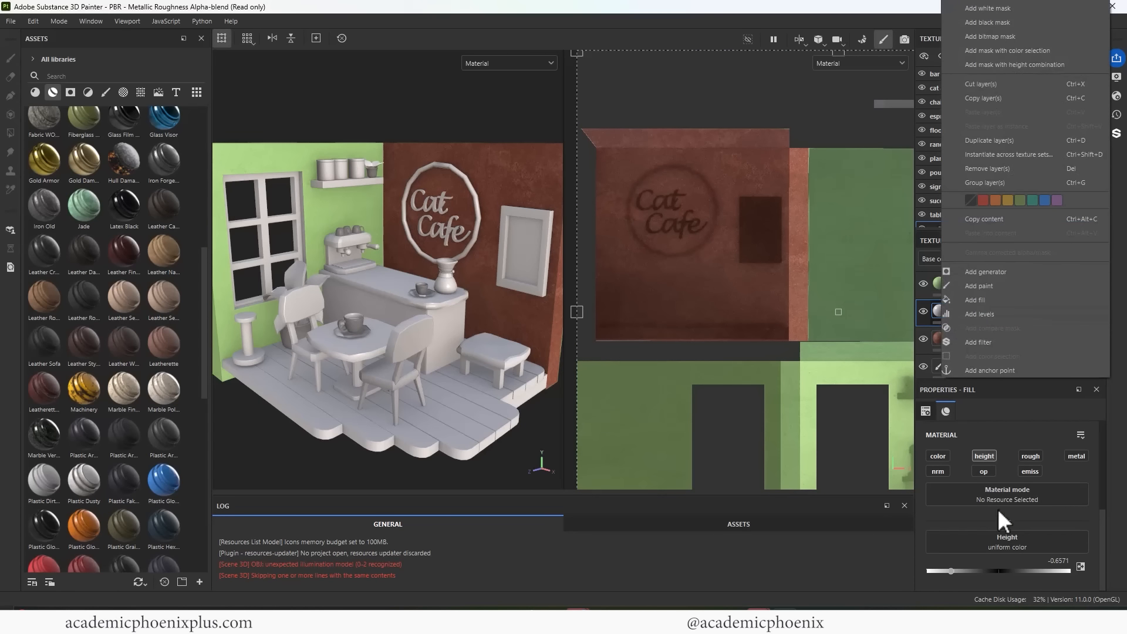
pyautogui.click(942, 456)
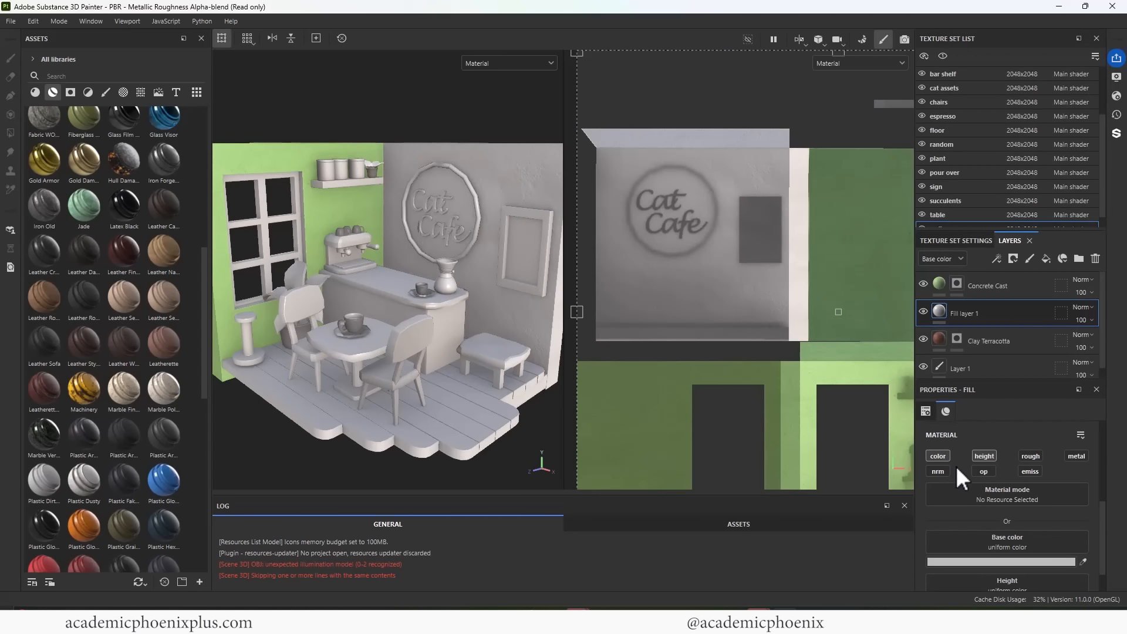
pyautogui.click(1024, 557)
pyautogui.moveTo(882, 411); pyautogui.dragTo(913, 390)
pyautogui.click(1004, 443)
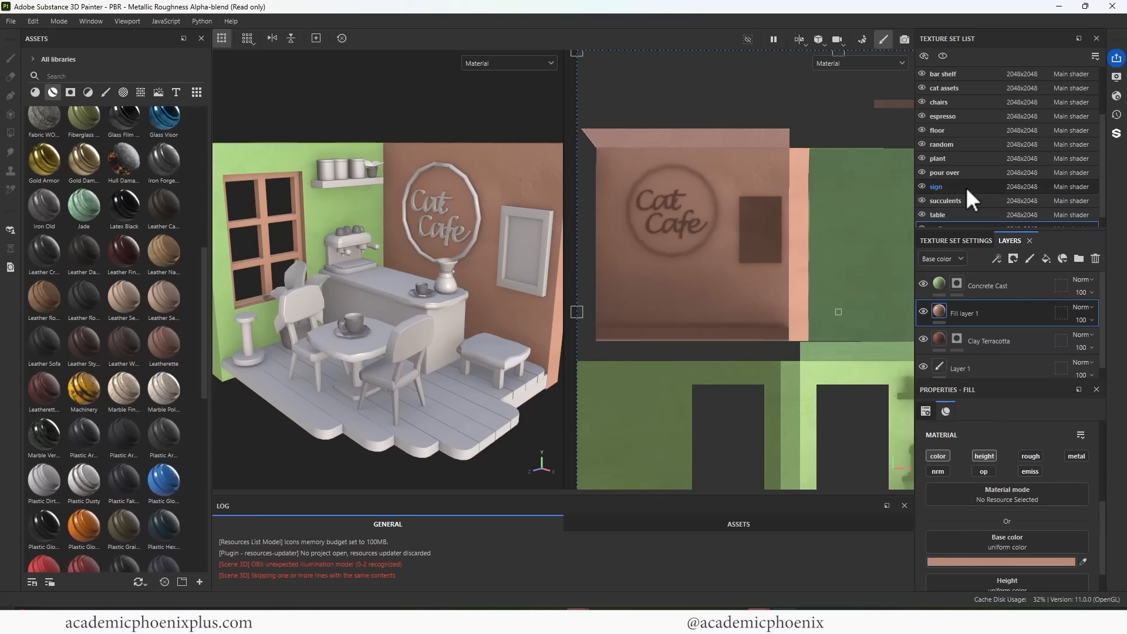
# Add a black mask to the fill layer and paint a freehand brush stroke across the Cat Cafe sign area of the wall.
pyautogui.rightClick(933, 313)
pyautogui.click(1003, 22)
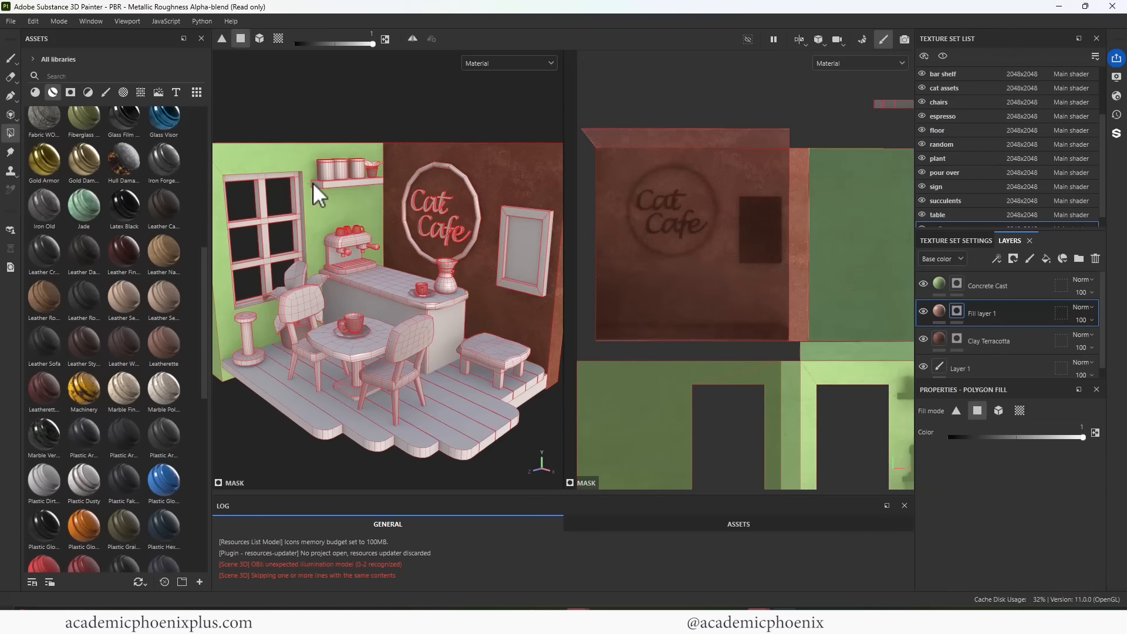
pyautogui.click(11, 58)
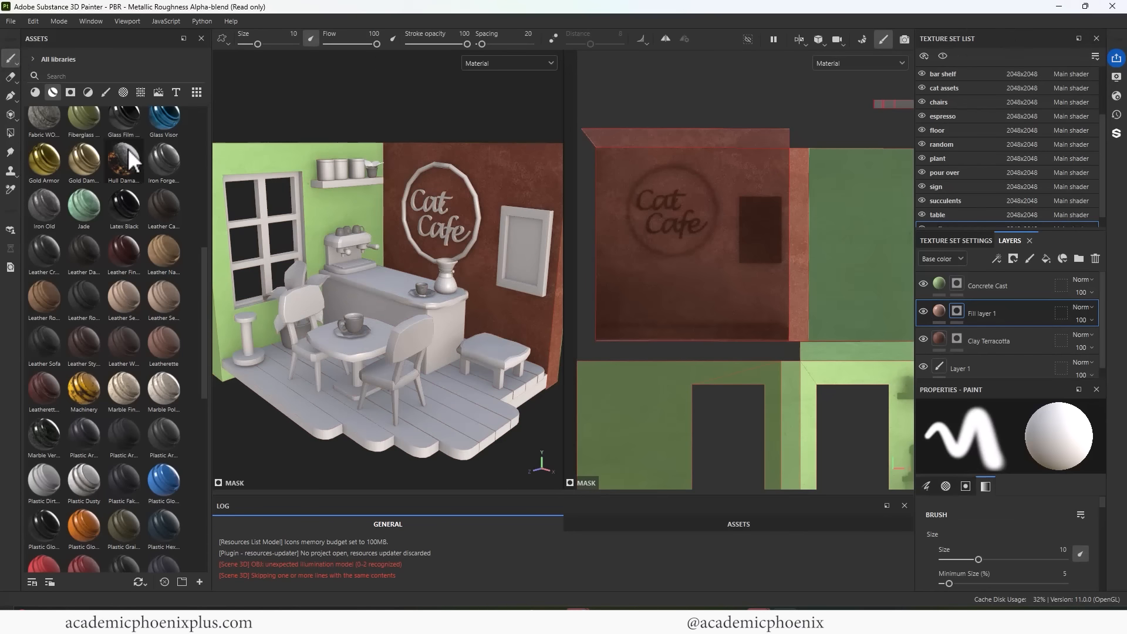
pyautogui.moveTo(612, 164)
pyautogui.mouseDown()
pyautogui.moveTo(675, 226)
pyautogui.moveTo(661, 229)
pyautogui.mouseUp()
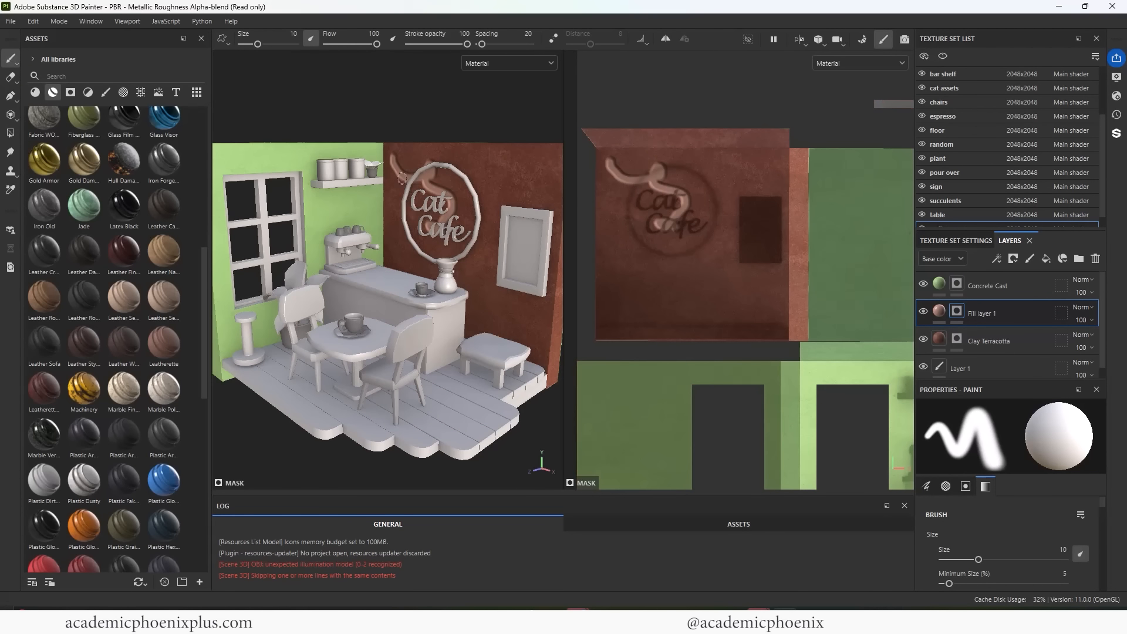
# Undo the freehand stroke across the Cat Cafe sign area and reduce the brush size to 1.86.
pyautogui.hotkey('ctrl', 'z')
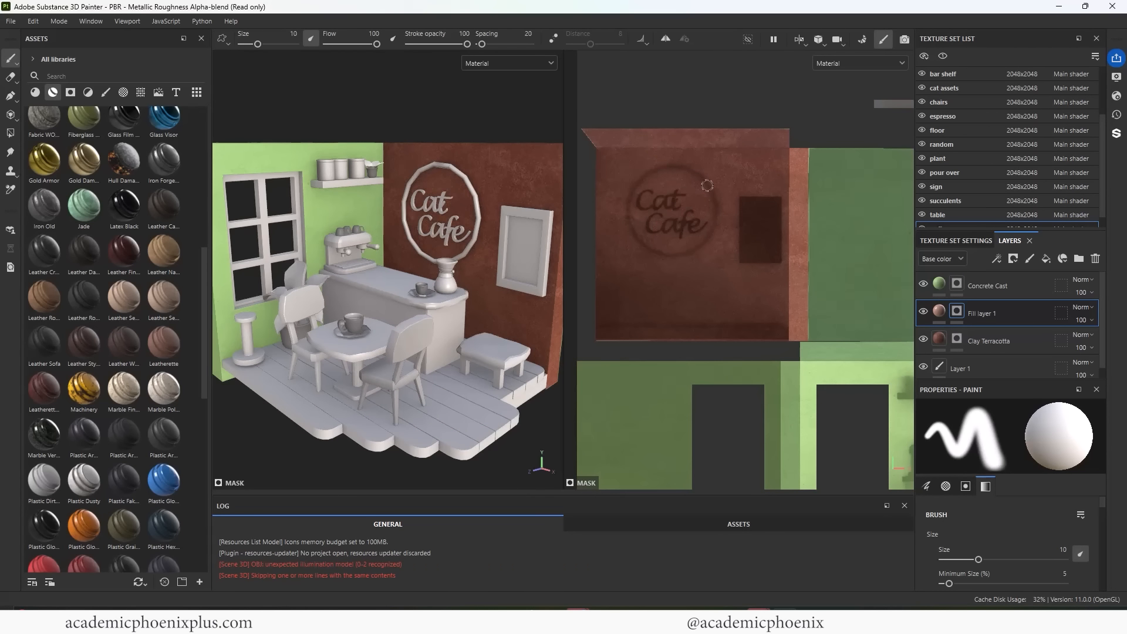
pyautogui.press('[')
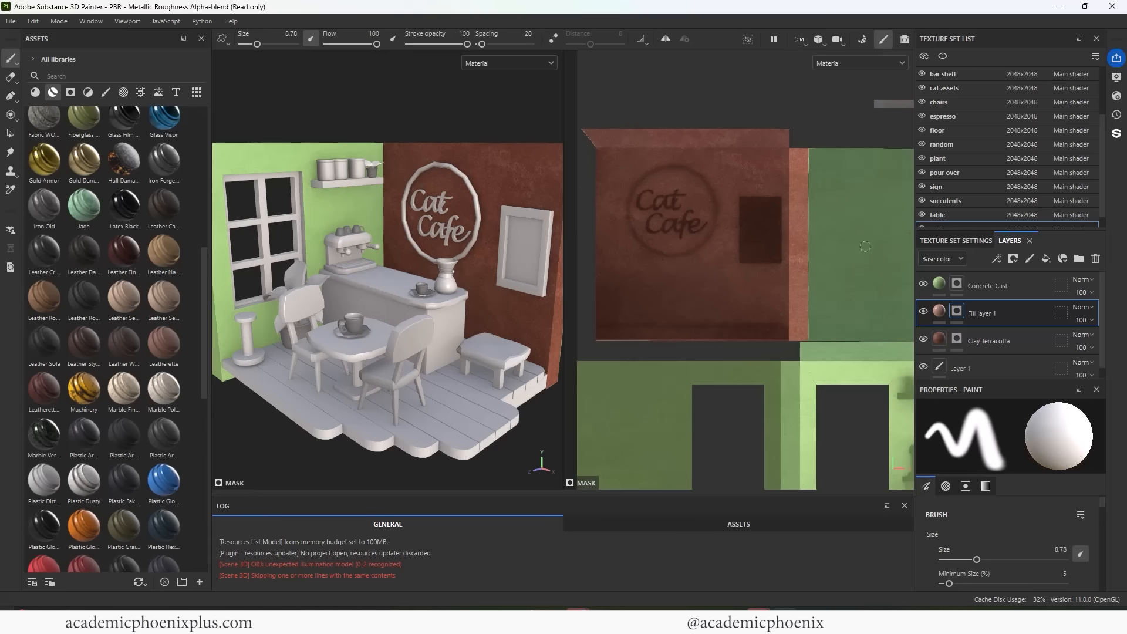
pyautogui.press('[')
pyautogui.press('[')
pyautogui.press('[')
pyautogui.press('[')
pyautogui.press('[')
pyautogui.press('[')
pyautogui.press('[')
pyautogui.press('[')
pyautogui.press('[')
pyautogui.press('[')
pyautogui.press('[')
pyautogui.press('[')
# Paint five evenly spaced, straight horizontal lines across the full width of the sign wall in the UV view.
pyautogui.hotkey('ctrl', 'shift')
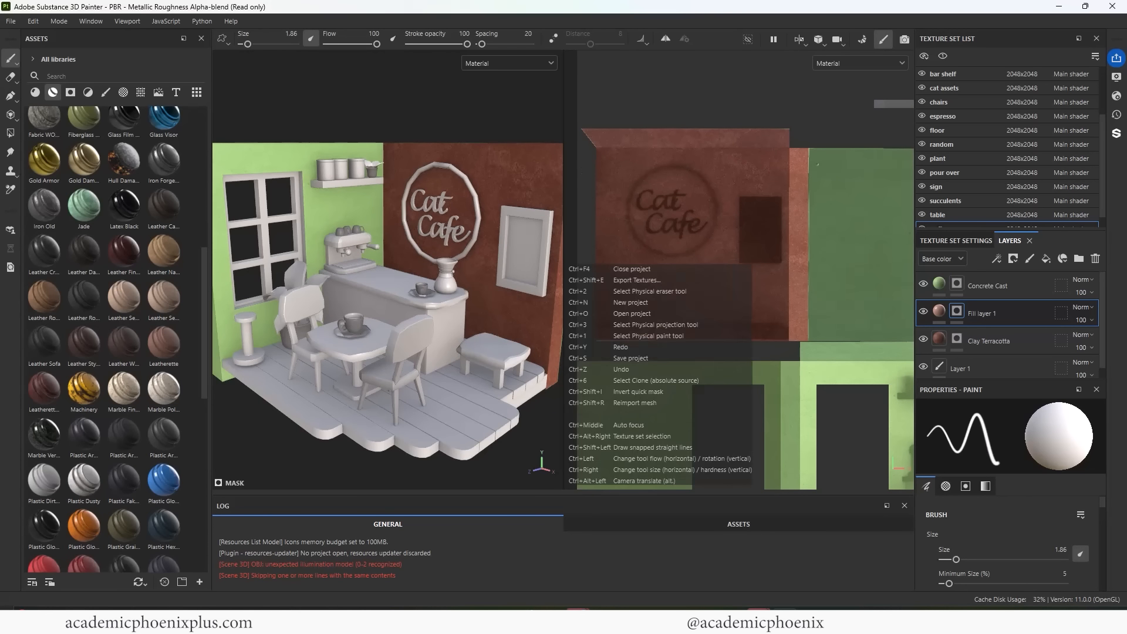
pyautogui.keyDown('ctrl'); pyautogui.keyDown('shift'); pyautogui.click(817, 164); pyautogui.keyUp('shift'); pyautogui.keyUp('ctrl')
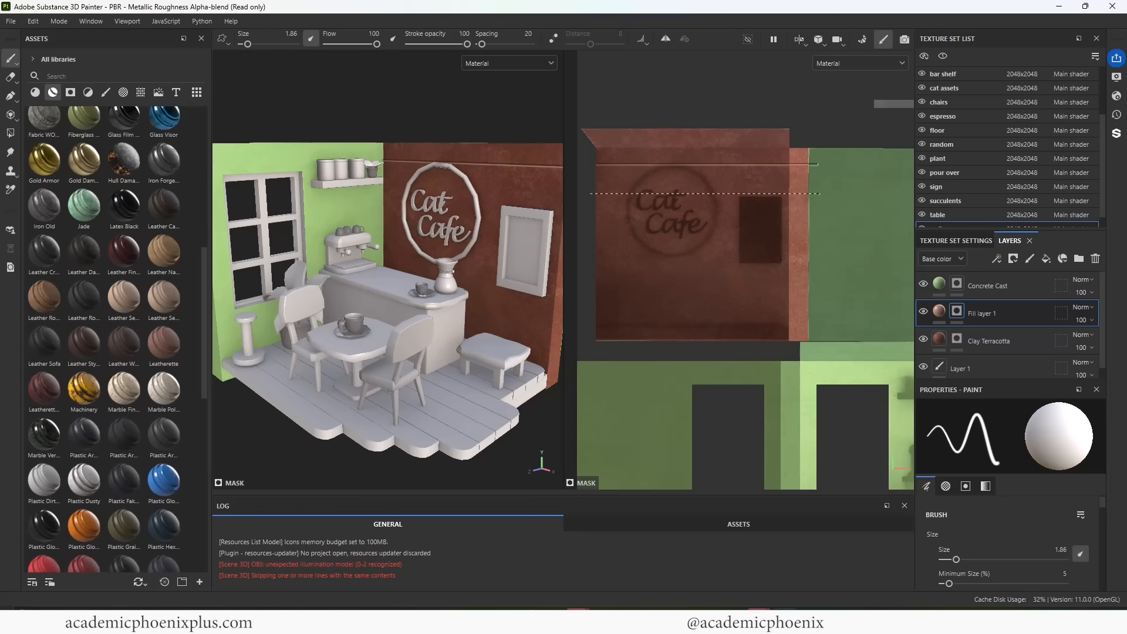
pyautogui.keyDown('ctrl'); pyautogui.keyDown('shift'); pyautogui.click(818, 193); pyautogui.keyUp('shift'); pyautogui.keyUp('ctrl')
pyautogui.keyDown('ctrl'); pyautogui.keyDown('shift'); pyautogui.click(822, 230); pyautogui.keyUp('shift'); pyautogui.keyUp('ctrl')
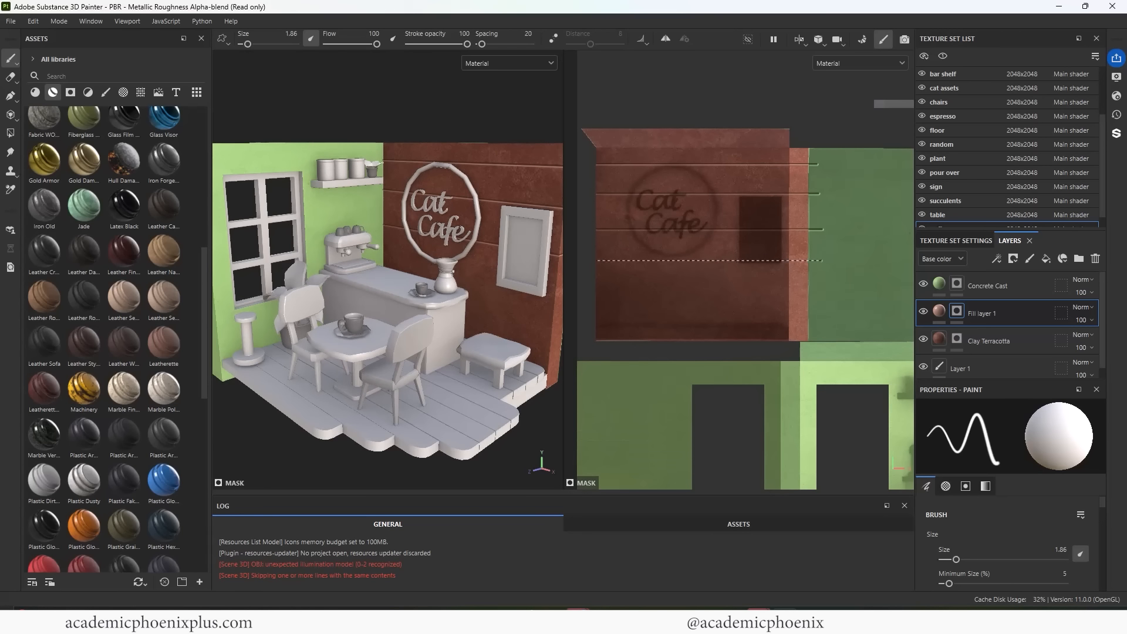
pyautogui.keyDown('ctrl'); pyautogui.keyDown('shift'); pyautogui.click(821, 260); pyautogui.keyUp('shift'); pyautogui.keyUp('ctrl')
pyautogui.keyDown('ctrl'); pyautogui.keyDown('shift'); pyautogui.click(833, 295); pyautogui.keyUp('shift'); pyautogui.keyUp('ctrl')
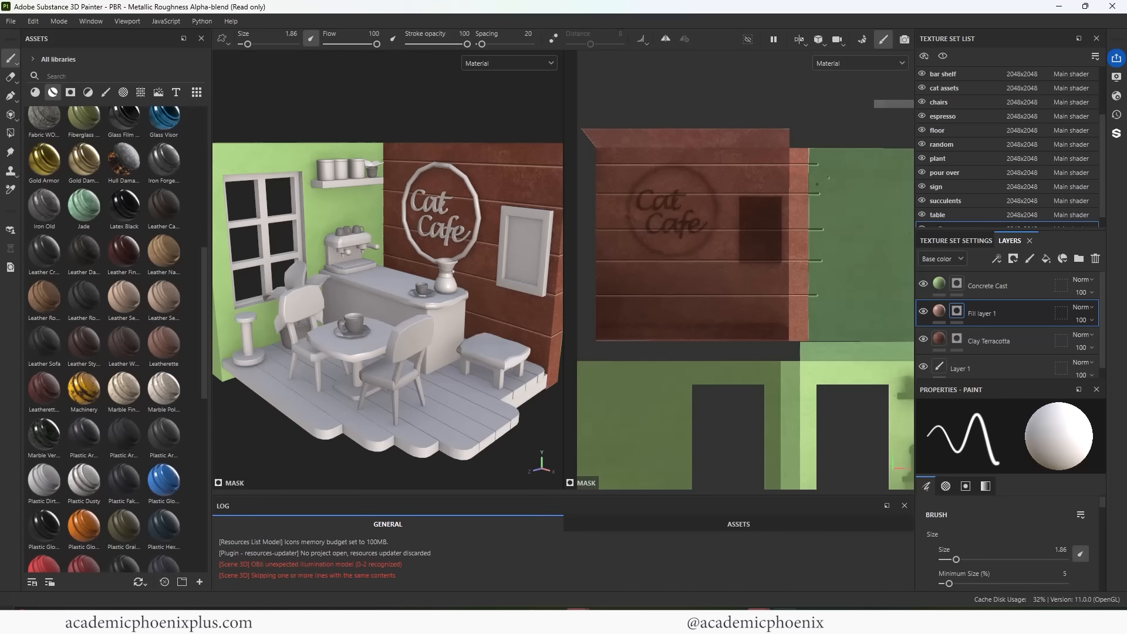
# Paint additional straight horizontal lines midway between the existing ones to narrow the brick rows on the sign wall.
pyautogui.keyDown('ctrl'); pyautogui.keyDown('shift'); pyautogui.click(820, 181); pyautogui.keyUp('shift'); pyautogui.keyUp('ctrl')
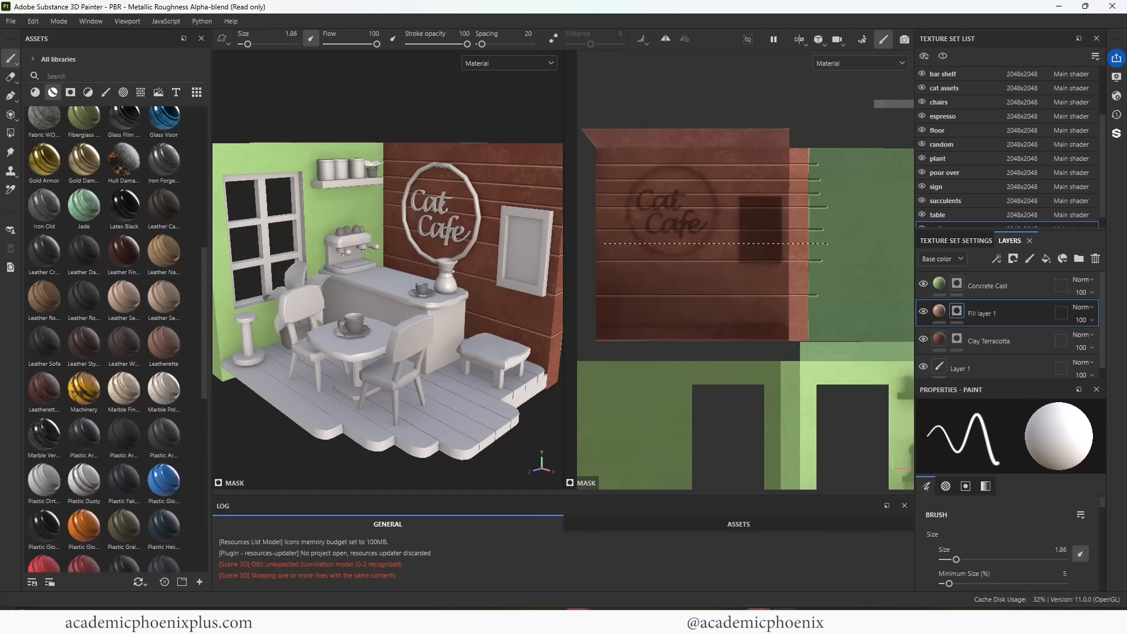
pyautogui.keyDown('ctrl'); pyautogui.keyDown('shift'); pyautogui.click(590, 242); pyautogui.keyUp('shift'); pyautogui.keyUp('ctrl')
pyautogui.click(826, 276)
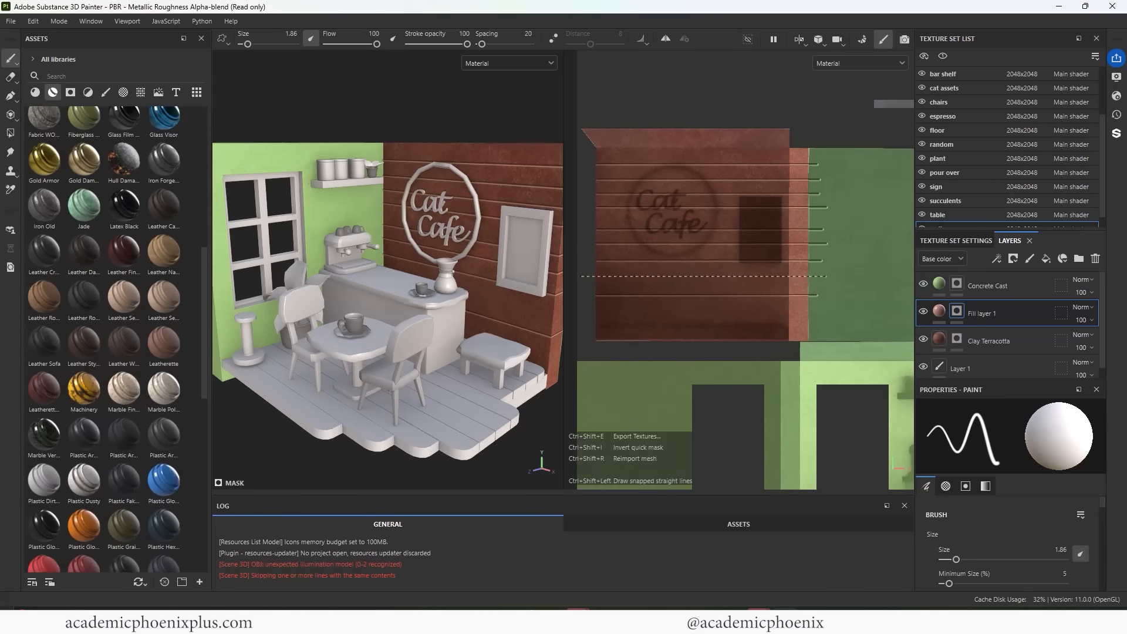
pyautogui.keyDown('ctrl'); pyautogui.keyDown('shift'); pyautogui.click(581, 276); pyautogui.keyUp('shift'); pyautogui.keyUp('ctrl')
pyautogui.click(826, 309)
pyautogui.keyDown('ctrl'); pyautogui.keyDown('shift'); pyautogui.click(585, 309); pyautogui.keyUp('shift'); pyautogui.keyUp('ctrl')
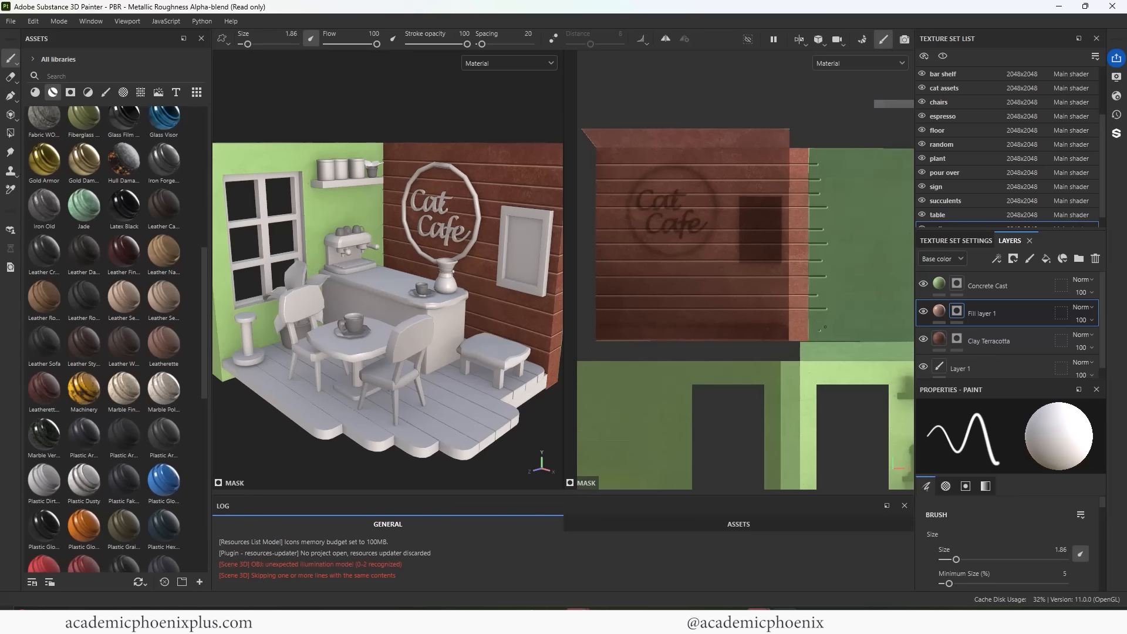
# Paint a last horizontal line near the sign wall's lower edge and staggered vertical brick joints across its uppermost rows.
pyautogui.hotkey('ctrl', 'z')
pyautogui.click(828, 321)
pyautogui.keyDown('ctrl'); pyautogui.keyDown('shift'); pyautogui.click(582, 320); pyautogui.keyUp('shift'); pyautogui.keyUp('ctrl')
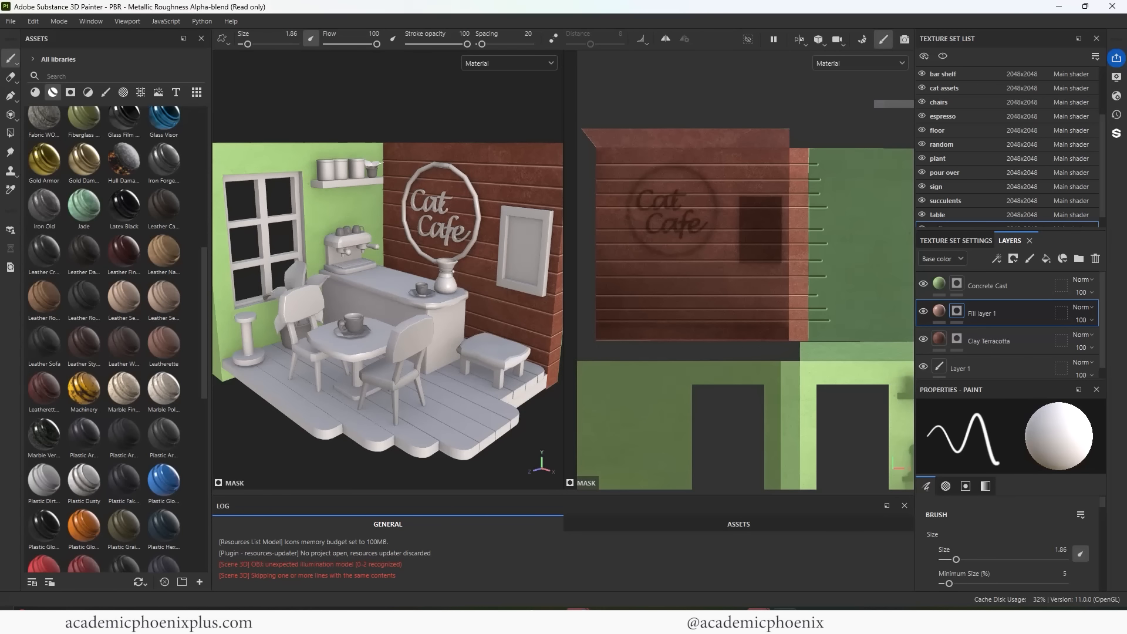
pyautogui.keyDown('ctrl'); pyautogui.keyDown('shift'); pyautogui.click(627, 143); pyautogui.keyUp('shift'); pyautogui.keyUp('ctrl')
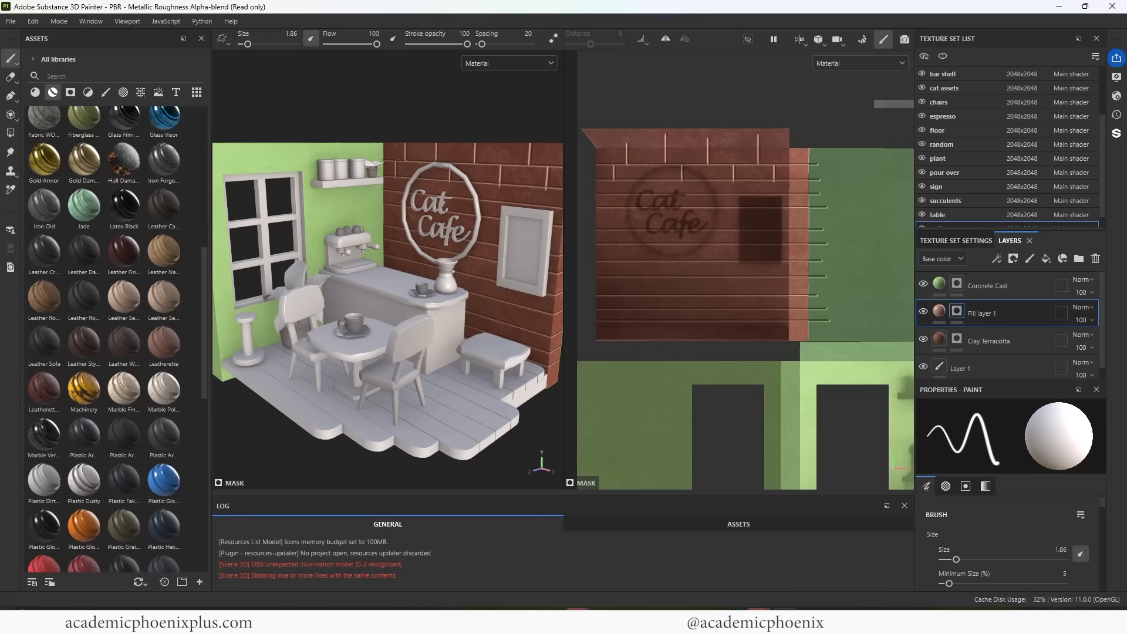
# Search the assets for "sty" among the base materials and apply Stylized Wood Rough to the floor.
pyautogui.click(69, 75)
pyautogui.write('sty')
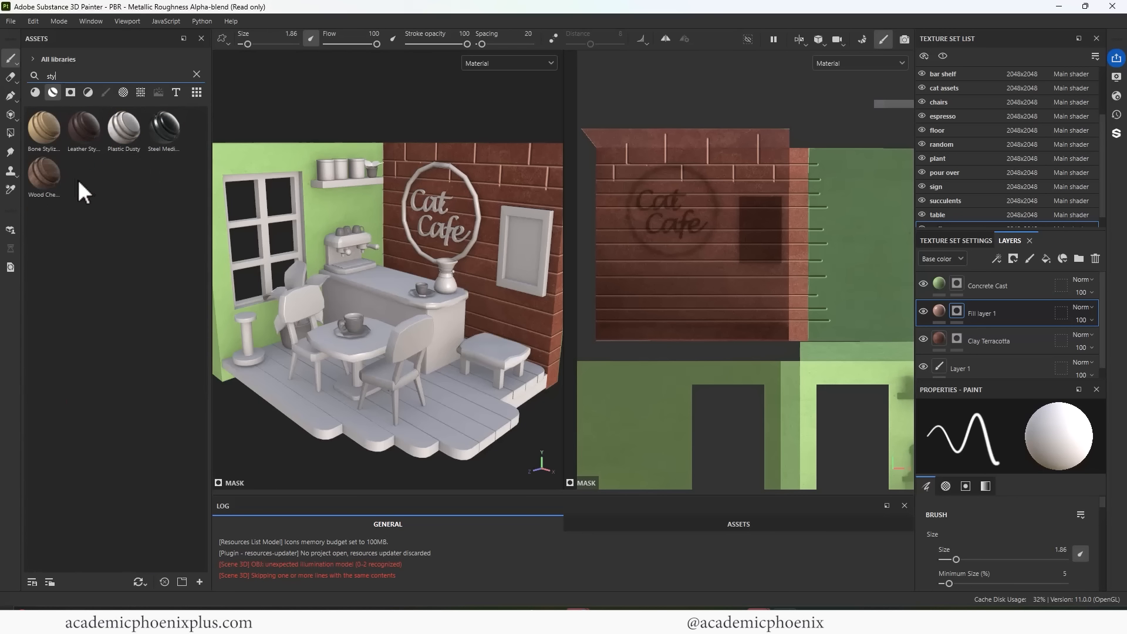
pyautogui.click(35, 92)
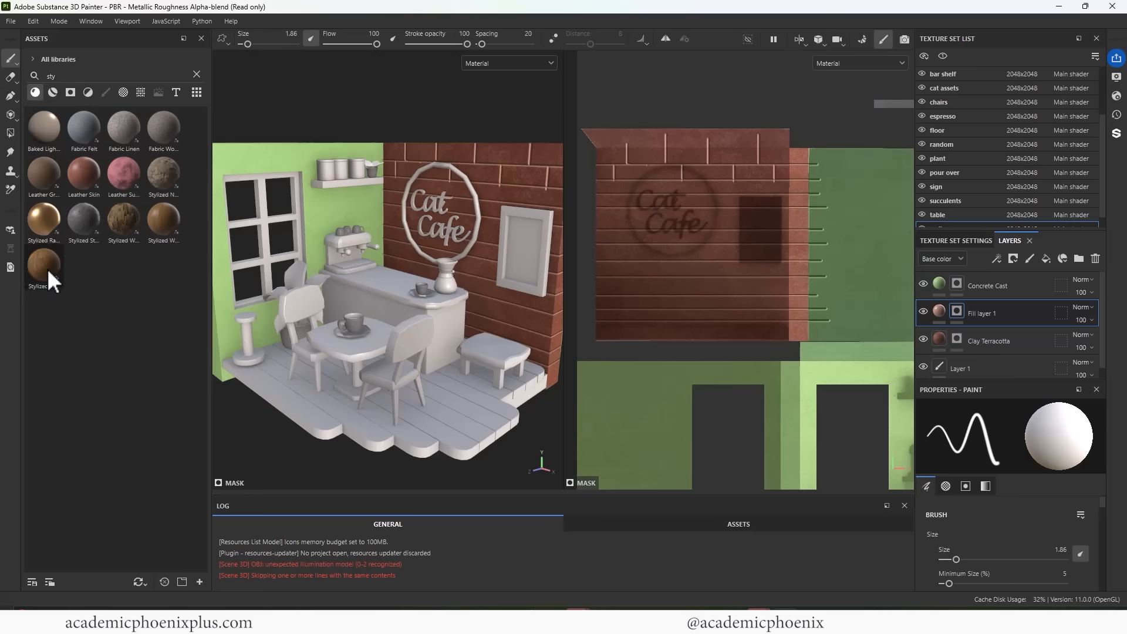
pyautogui.moveTo(52, 269); pyautogui.dragTo(324, 417)
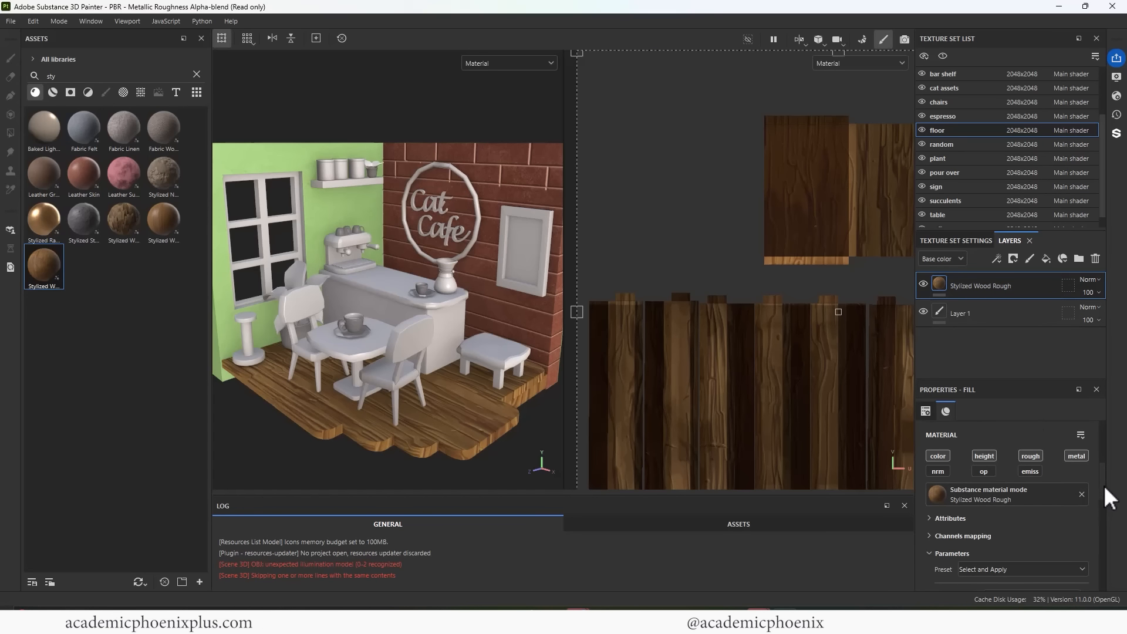
# Set the floor material's Wood Fiber Amount to 0.66 and its Wood Color to the orange-brown A8690F.
pyautogui.scroll(-6, 1103, 485)
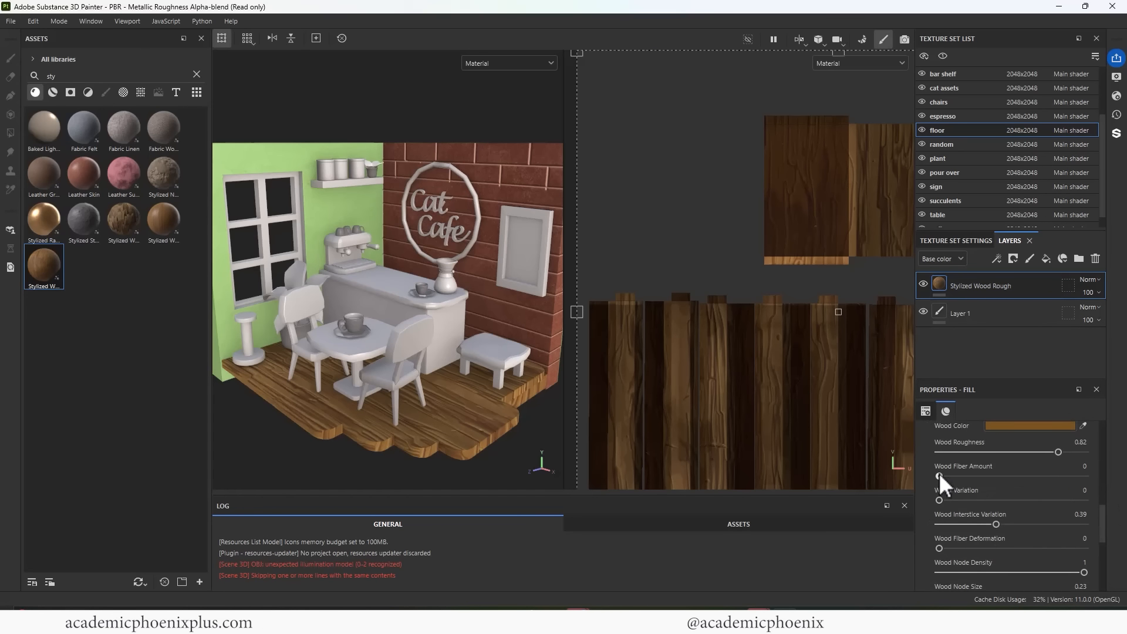
pyautogui.moveTo(939, 476); pyautogui.dragTo(1032, 469)
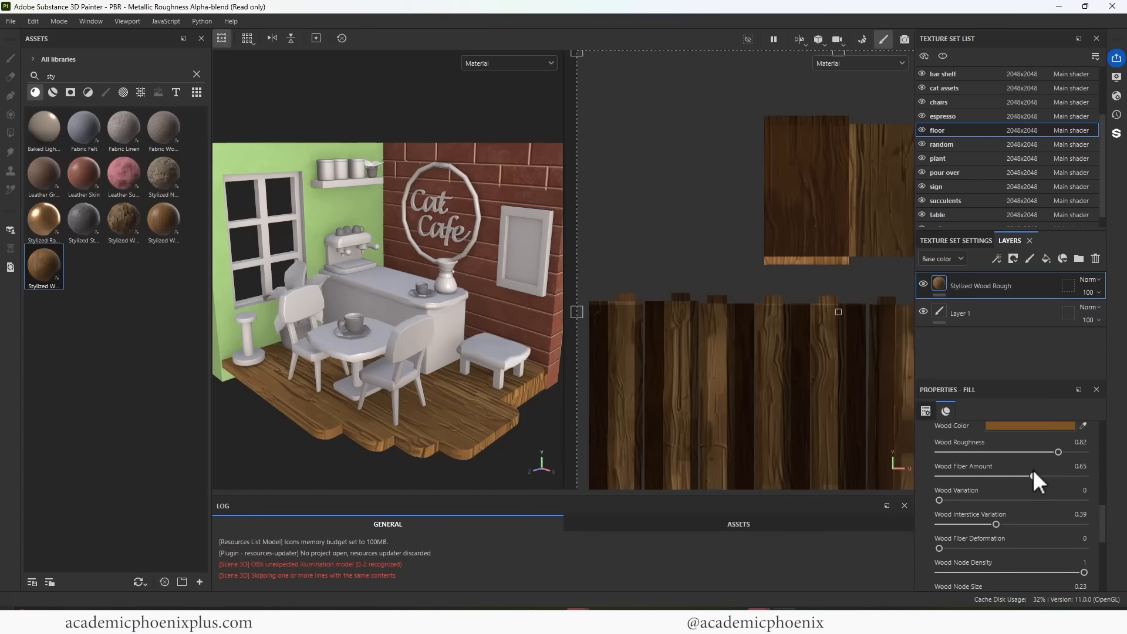
pyautogui.click(1019, 425)
pyautogui.moveTo(969, 381); pyautogui.dragTo(982, 365)
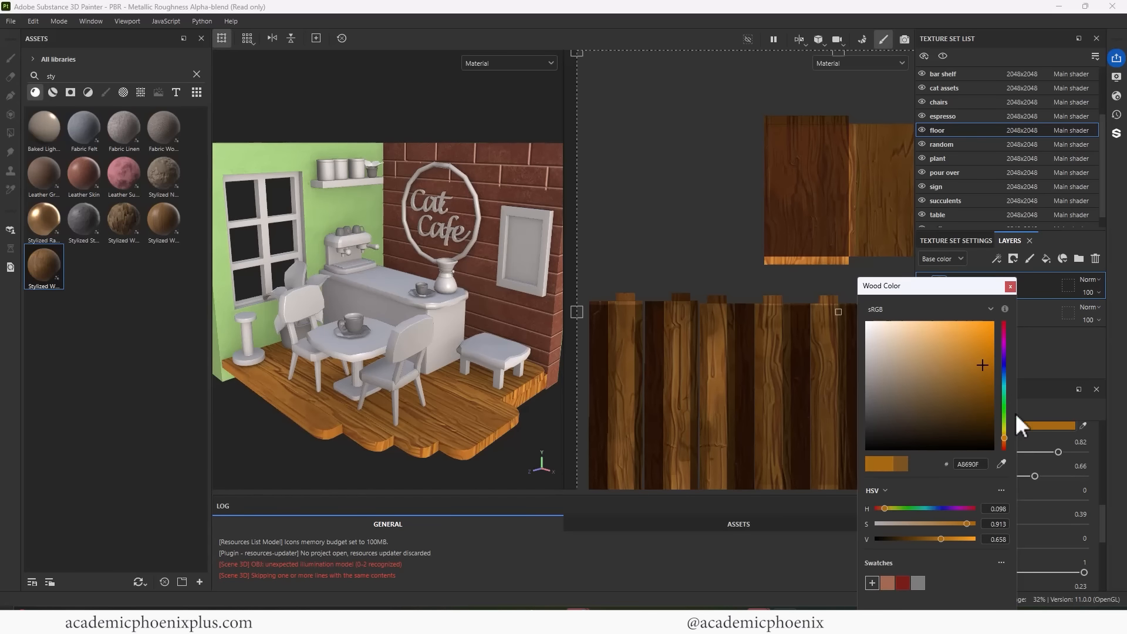
pyautogui.click(1010, 286)
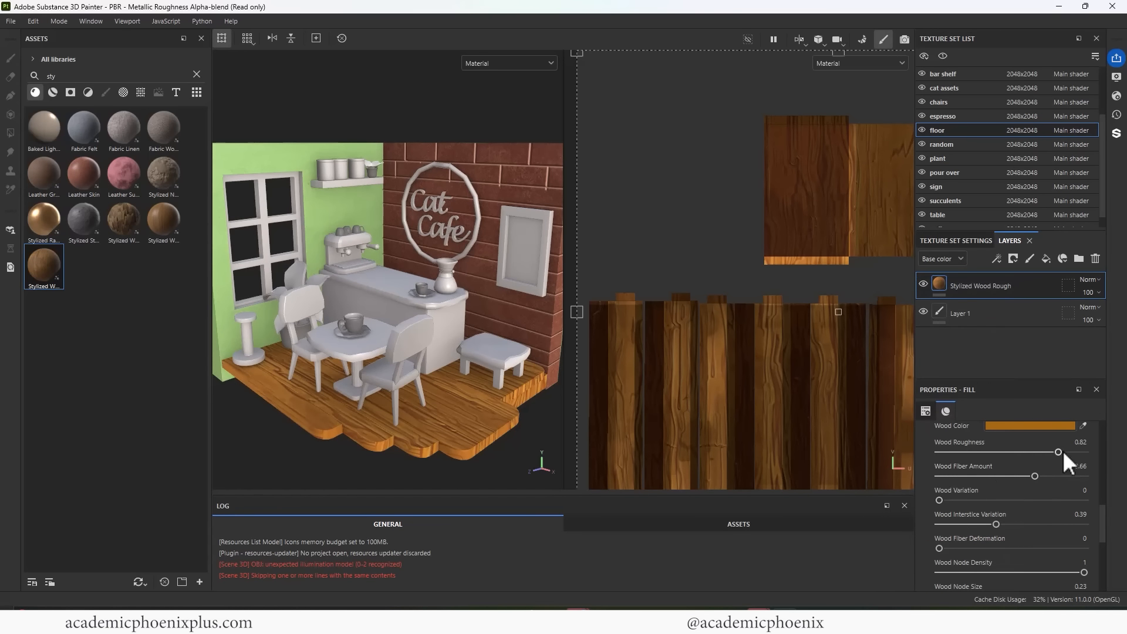
# Set the floor's Wood Roughness to 0.62, Wood Fiber Amount to 0.72, Wood Interstice Variation to 0.68 and Wood Node Density to 0.13.
pyautogui.moveTo(1061, 450)
pyautogui.mouseDown()
pyautogui.moveTo(943, 443)
pyautogui.moveTo(1030, 437)
pyautogui.mouseUp()
pyautogui.moveTo(1035, 476)
pyautogui.mouseDown()
pyautogui.moveTo(892, 470)
pyautogui.moveTo(1074, 469)
pyautogui.moveTo(1043, 463)
pyautogui.mouseUp()
pyautogui.moveTo(938, 500); pyautogui.dragTo(1037, 516)
pyautogui.click(947, 525)
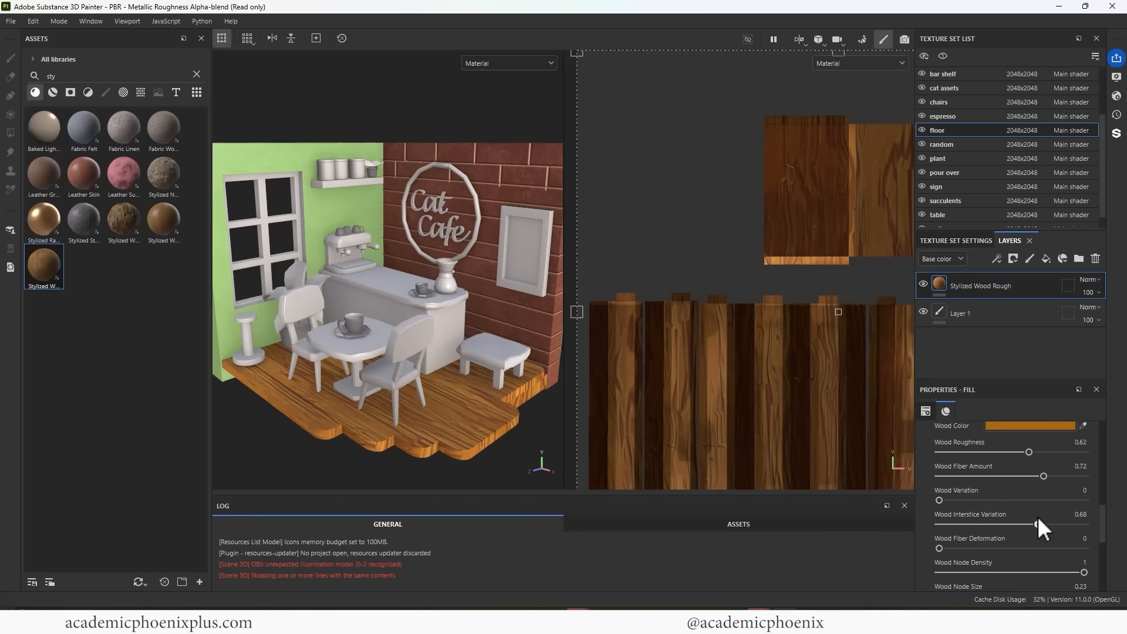
pyautogui.scroll(-3, 1100, 526)
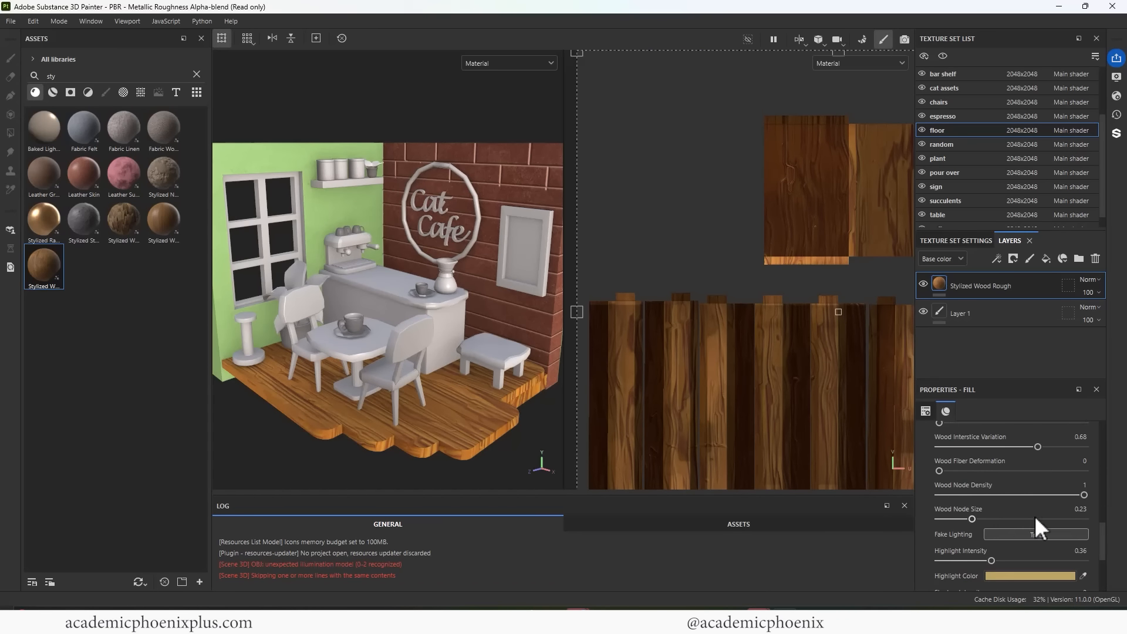
pyautogui.moveTo(1083, 495); pyautogui.dragTo(958, 494)
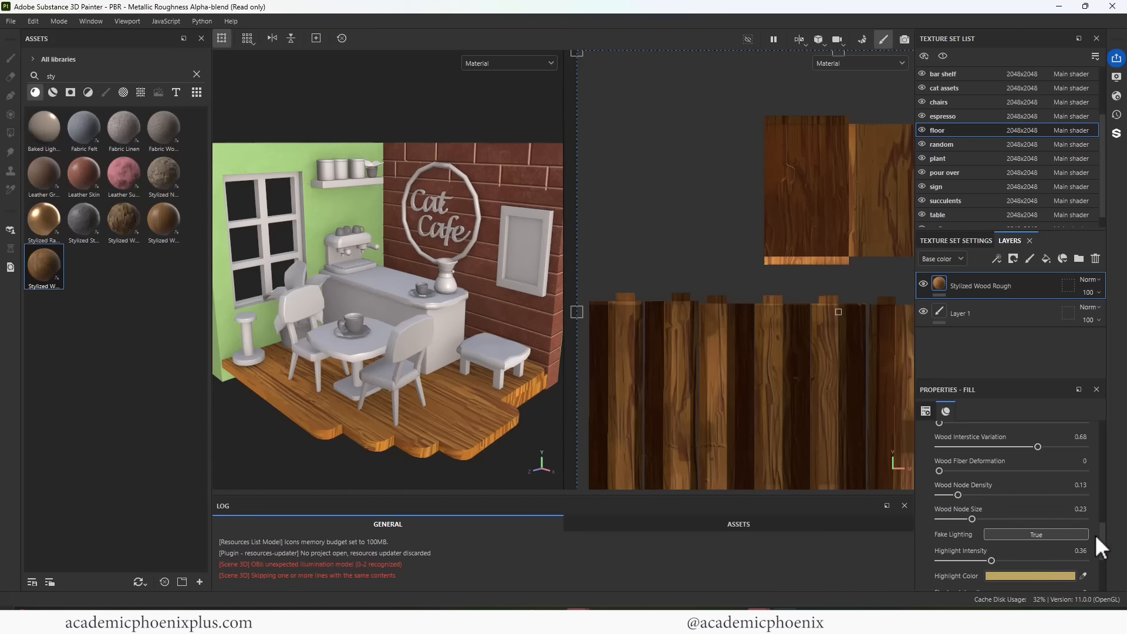
pyautogui.scroll(-3, 1098, 547)
pyautogui.scroll(6, 1099, 547)
# Apply the Stylized Wood Plain material to the floor and the chairs, and set the chairs' Wood Color to a dark brown.
pyautogui.click(163, 220)
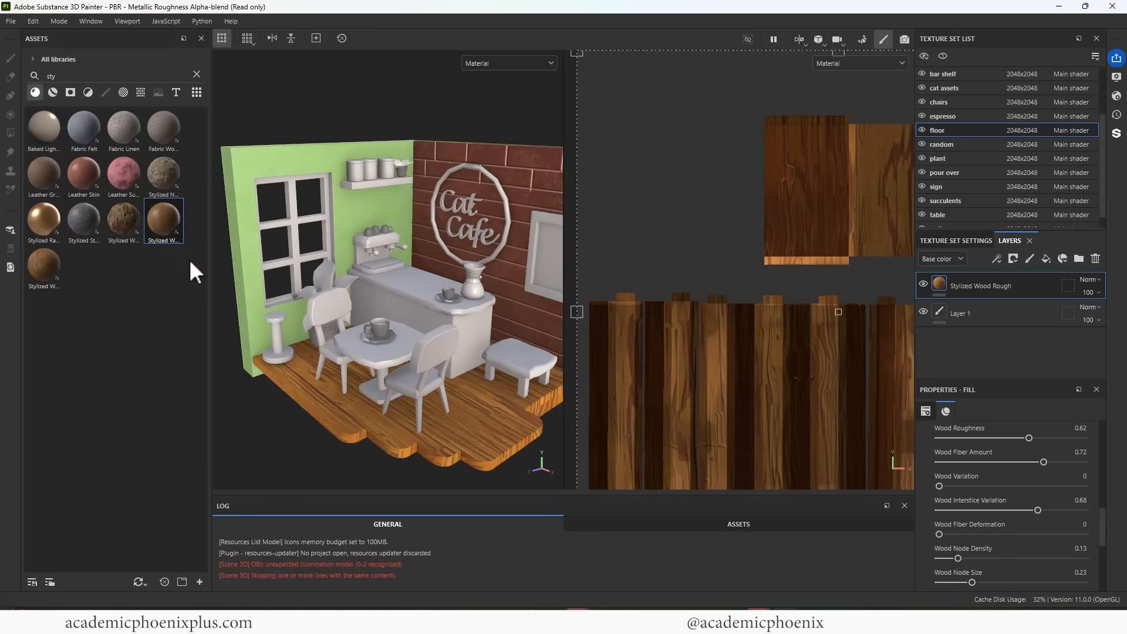
pyautogui.moveTo(189, 259); pyautogui.dragTo(343, 372)
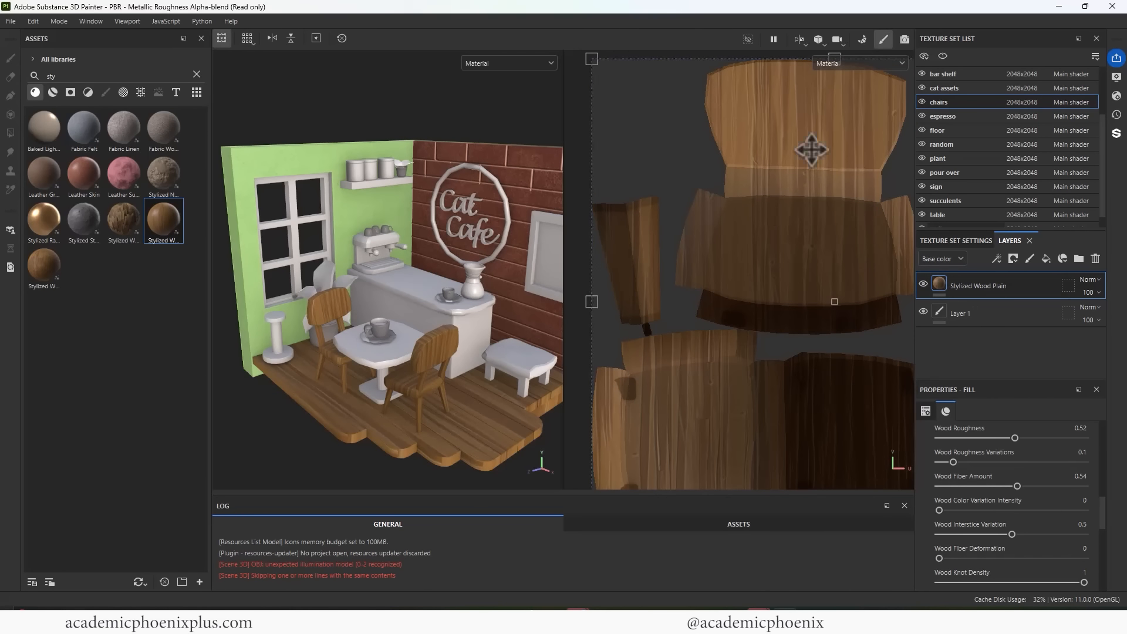
pyautogui.scroll(3, 1101, 517)
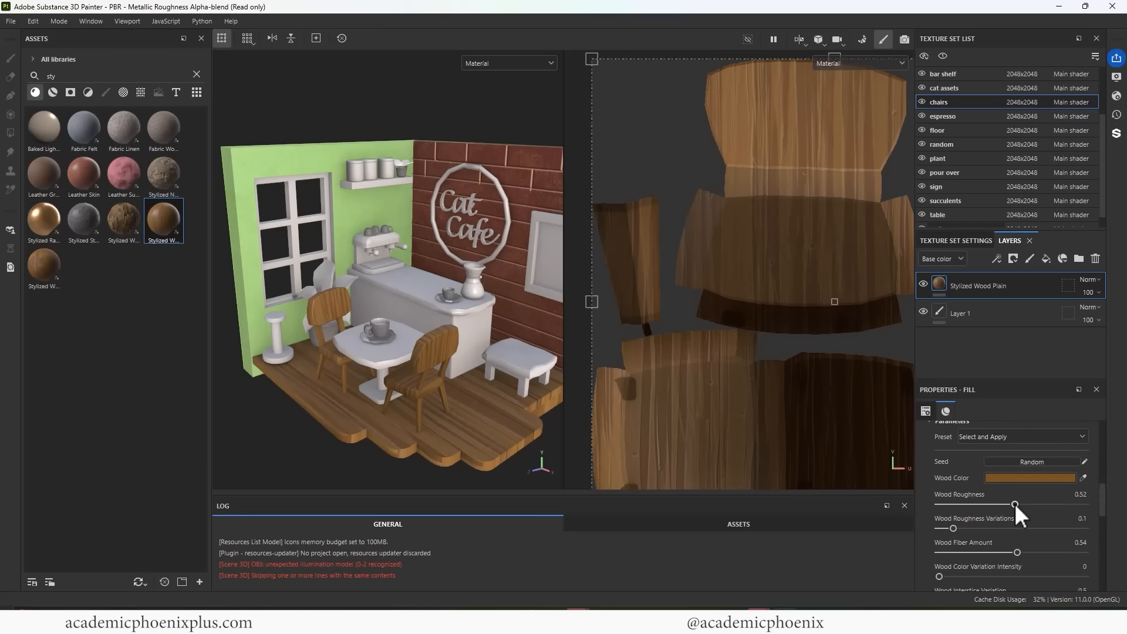
pyautogui.click(1027, 477)
pyautogui.click(971, 403)
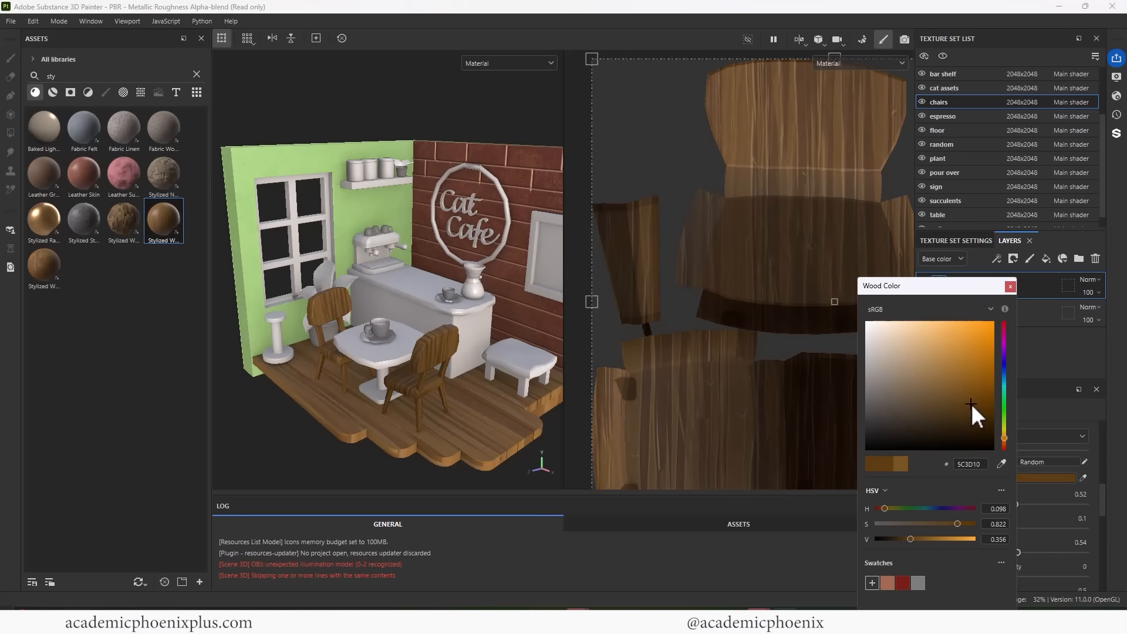
pyautogui.moveTo(971, 403); pyautogui.dragTo(968, 403)
pyautogui.click(1037, 363)
pyautogui.click(1010, 287)
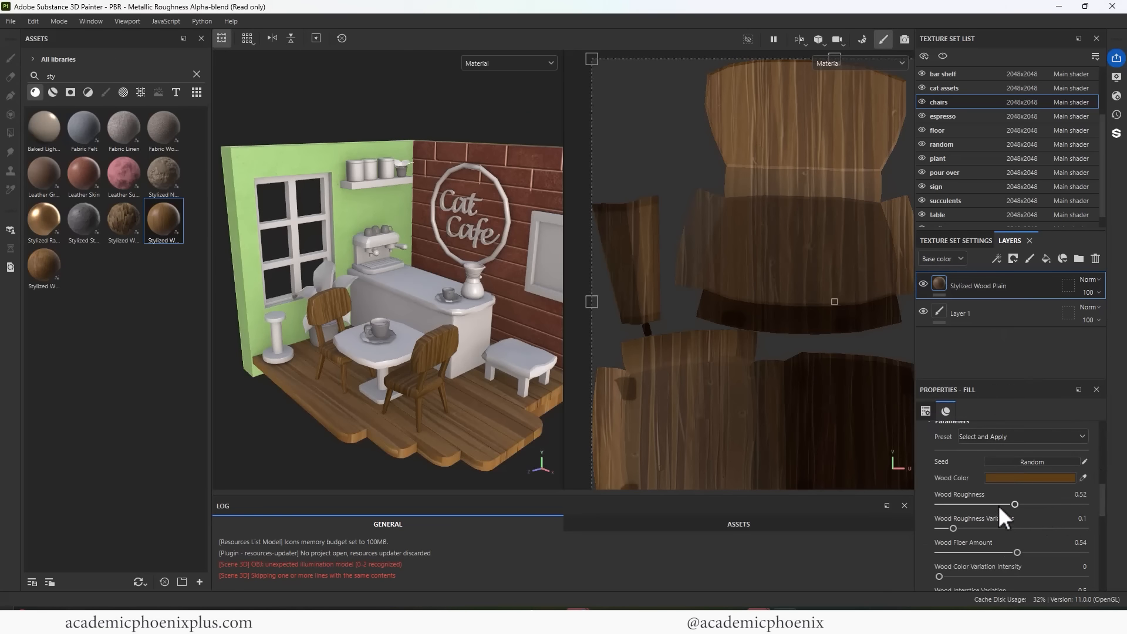
# Set the chairs' Wood Roughness to 0.59, Wood Fiber Amount to 0.03, and Wood Roughness Variations and Wood Interstice Variation to 0.
pyautogui.moveTo(1015, 504); pyautogui.dragTo(893, 505)
pyautogui.moveTo(1016, 553); pyautogui.dragTo(1009, 552)
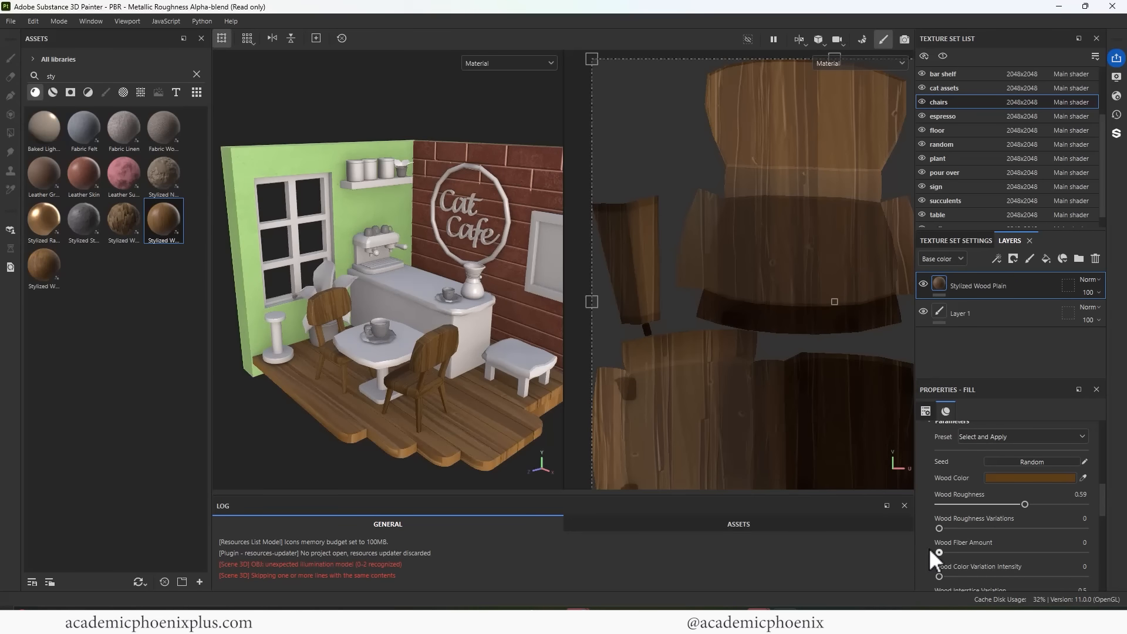
pyautogui.moveTo(928, 548)
pyautogui.mouseDown()
pyautogui.moveTo(963, 546)
pyautogui.moveTo(944, 548)
pyautogui.mouseUp()
pyautogui.moveTo(1104, 502); pyautogui.dragTo(1103, 526)
pyautogui.moveTo(1011, 482); pyautogui.dragTo(947, 483)
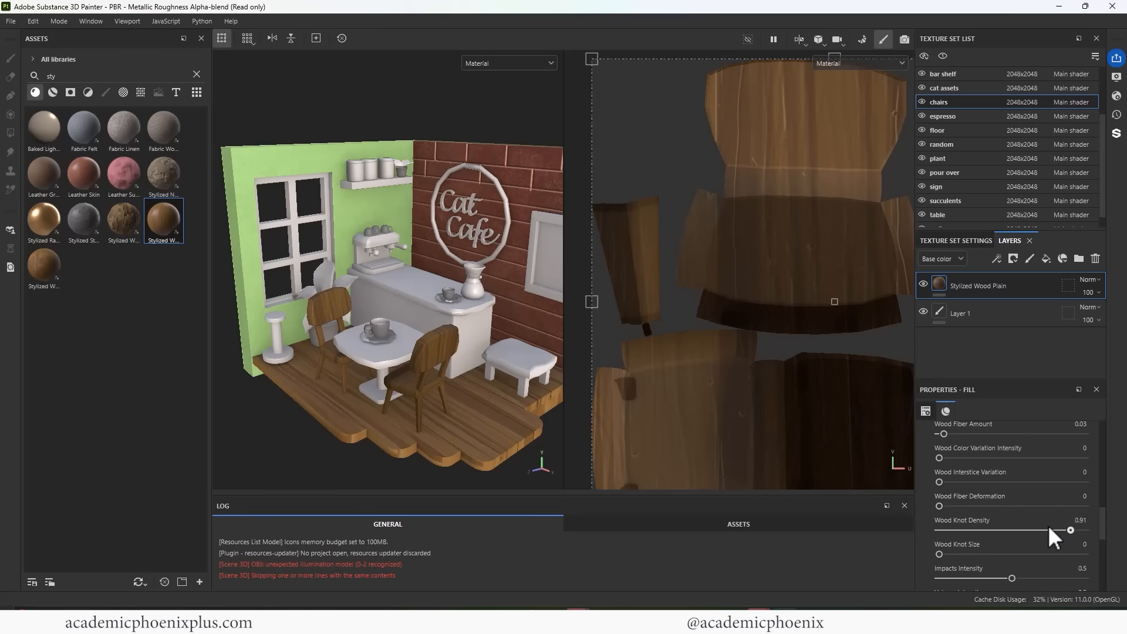
# Set the chairs' Wood Knot Size and Wood Knot Density to 0 and adjust the Impacts Intensity.
pyautogui.moveTo(1048, 527); pyautogui.dragTo(922, 523)
pyautogui.moveTo(998, 546); pyautogui.dragTo(1054, 540)
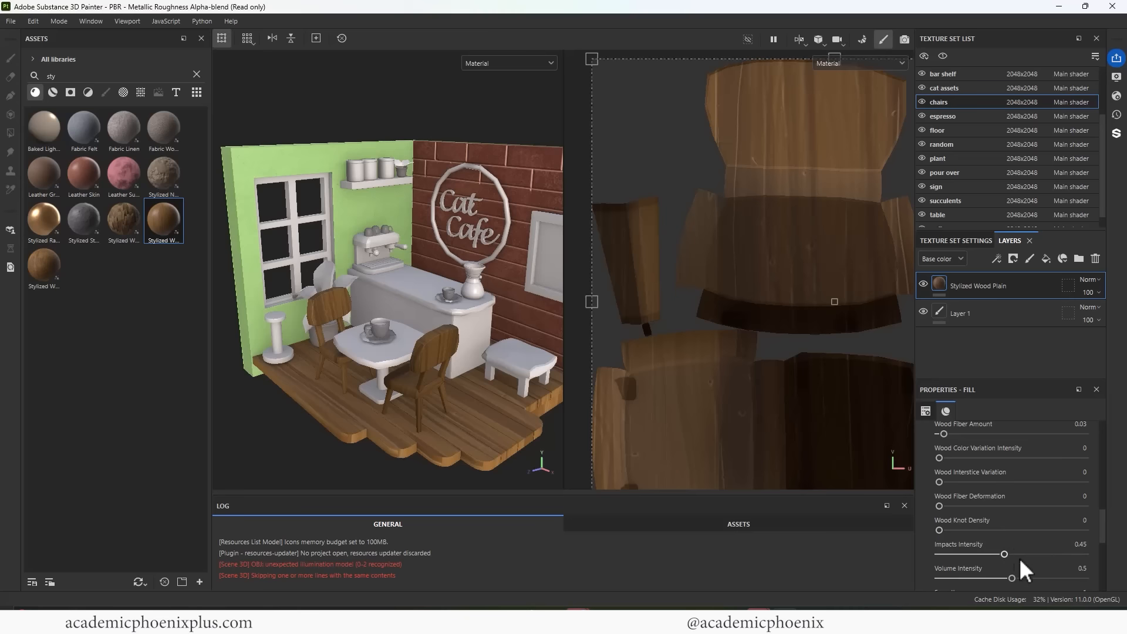
pyautogui.scroll(-5, 1095, 551)
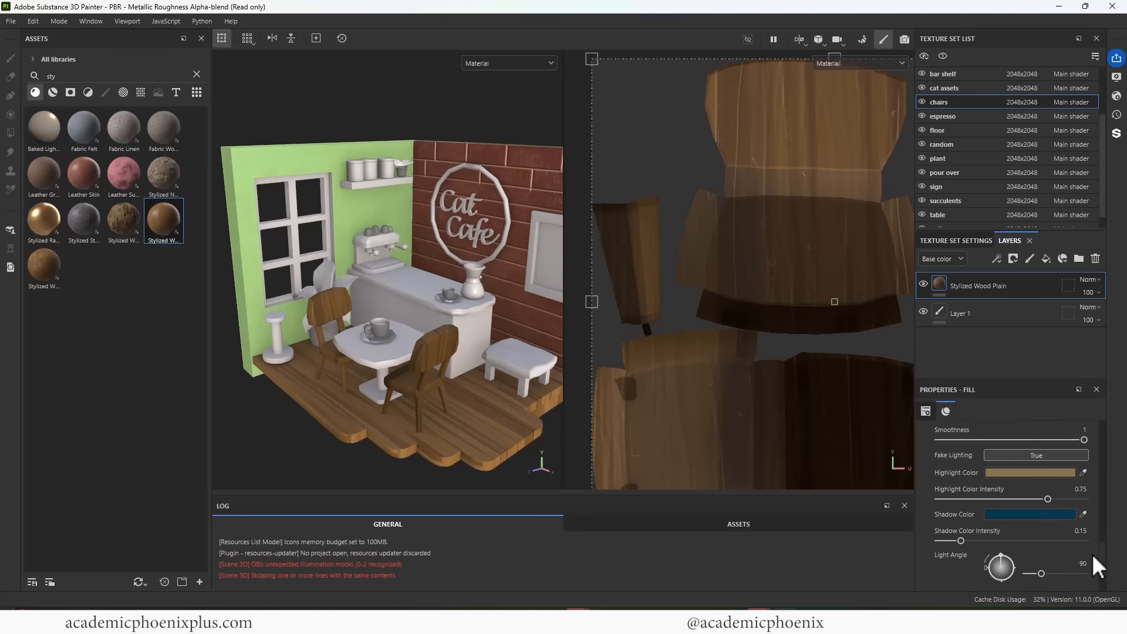
# Duplicate the chairs' Stylized Wood Plain layer and set the copy's Wood Color to a bright orange-brown.
pyautogui.scroll(10, 1090, 554)
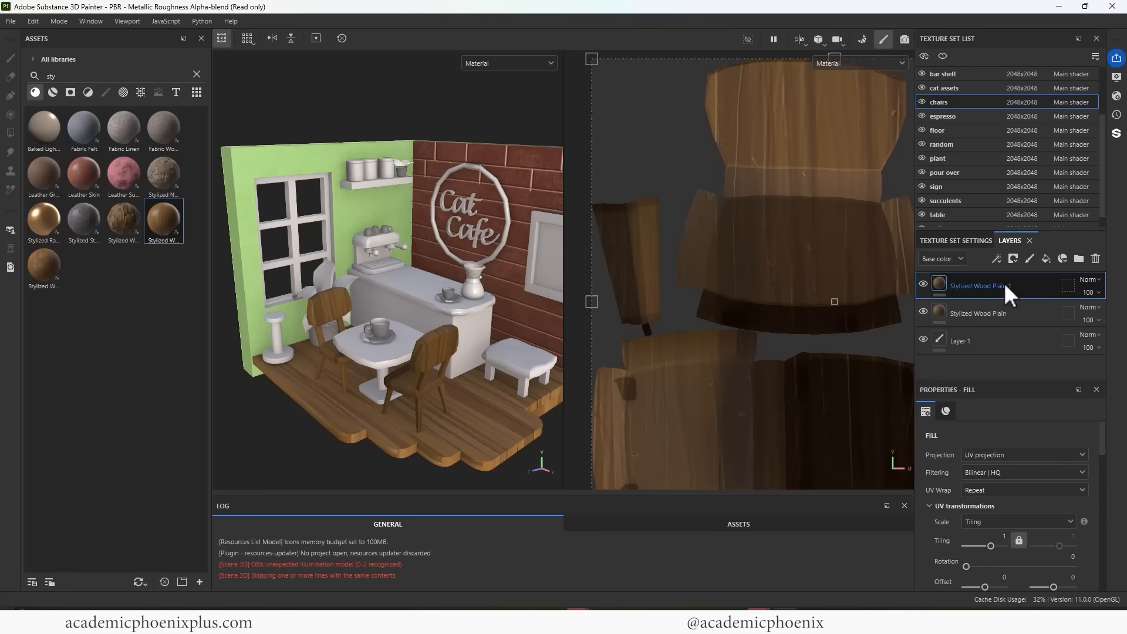
pyautogui.hotkey('ctrl', 'd')
pyautogui.scroll(-3, 1100, 439)
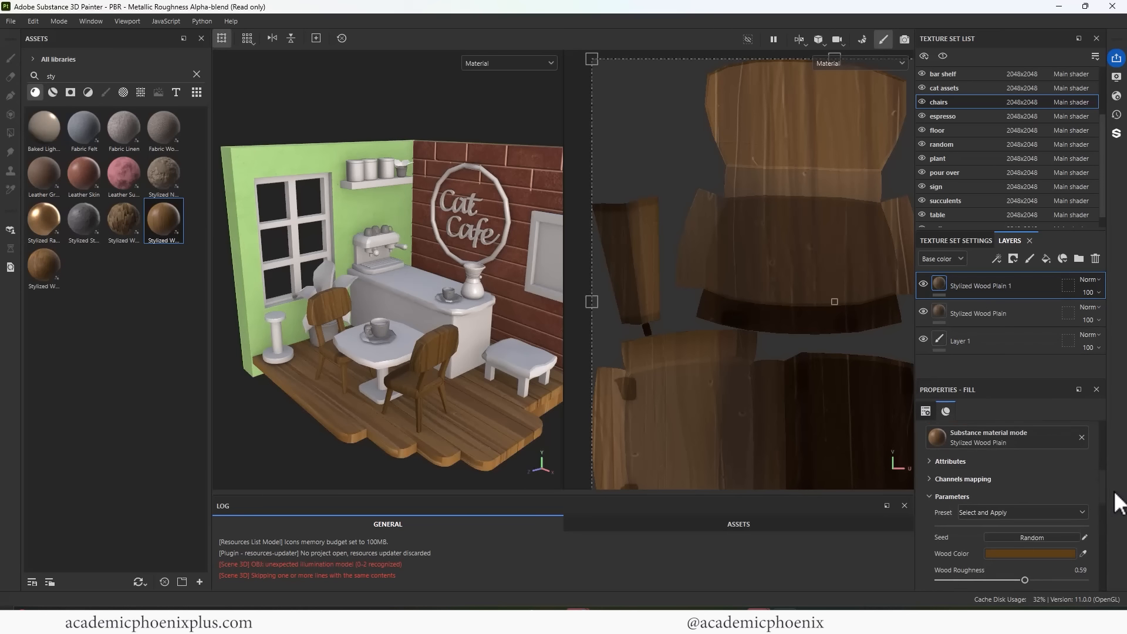
pyautogui.click(1039, 546)
pyautogui.moveTo(971, 402); pyautogui.dragTo(970, 362)
pyautogui.click(1010, 287)
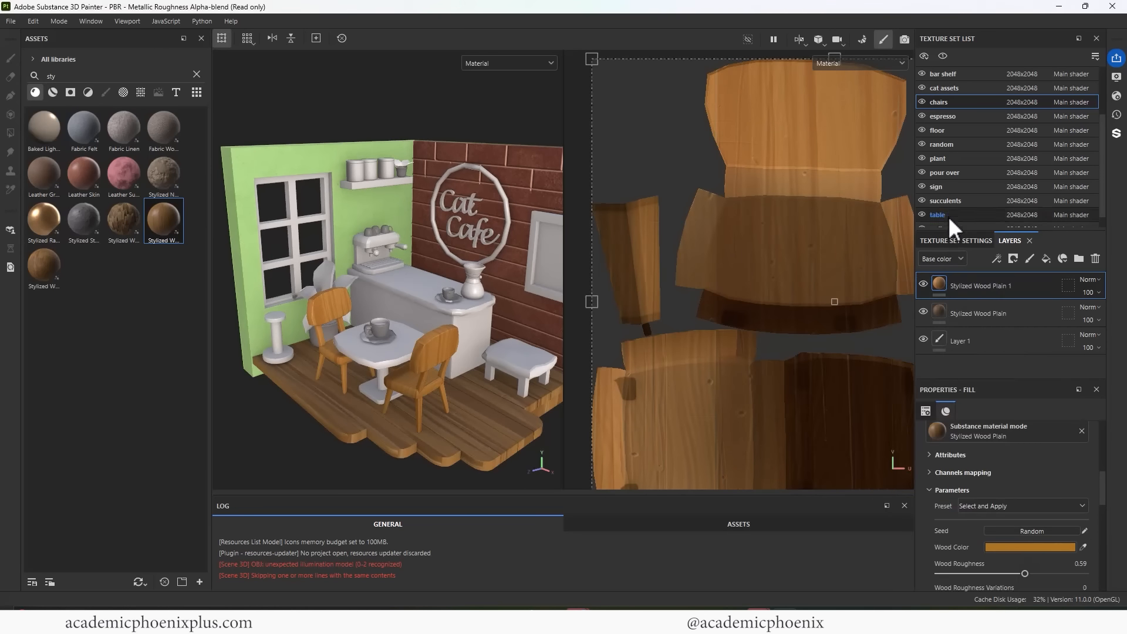
# Add a black mask to the lighter duplicate wood layer on the chairs.
pyautogui.rightClick(977, 284)
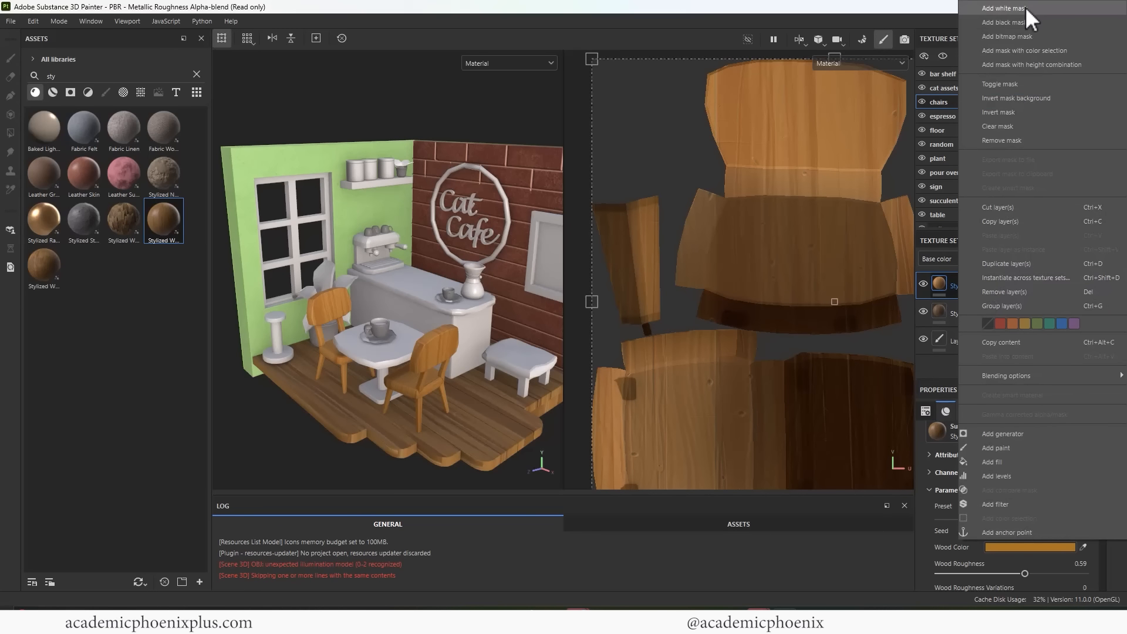
pyautogui.click(1020, 21)
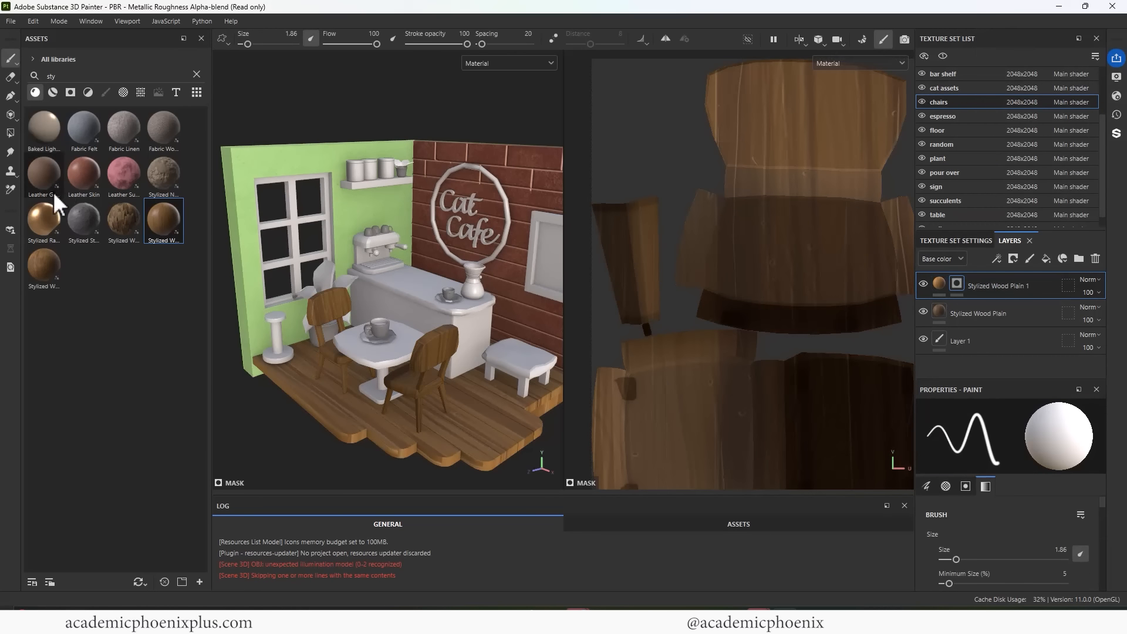
# Polygon-fill the chair backrest's faces in the lighter wood layer's black mask to reveal the orange-brown wood.
pyautogui.click(12, 133)
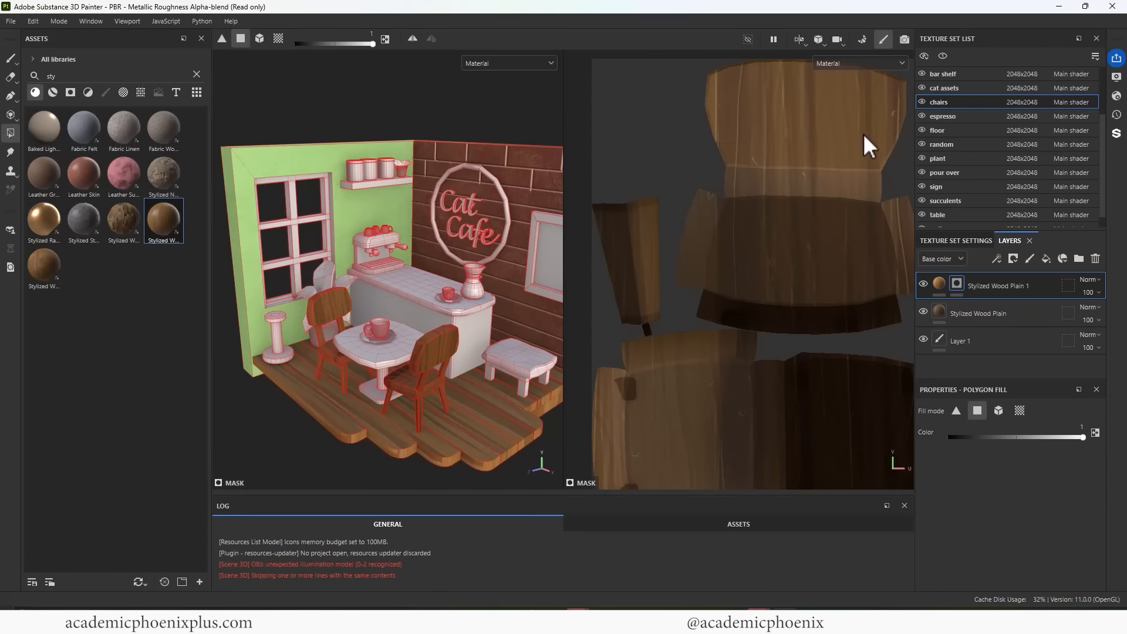
pyautogui.keyDown('alt'); pyautogui.moveTo(835, 176); pyautogui.dragTo(777, 162, button='right'); pyautogui.keyUp('alt')
pyautogui.keyDown('alt'); pyautogui.moveTo(778, 171); pyautogui.dragTo(728, 181, button='middle'); pyautogui.keyUp('alt')
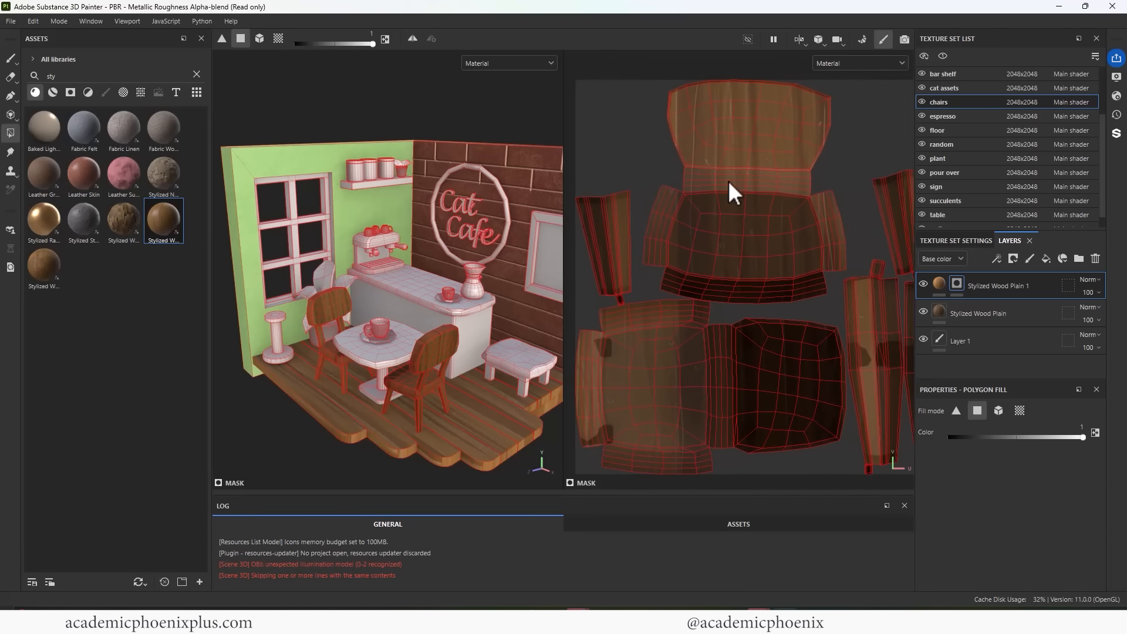
pyautogui.keyDown('alt'); pyautogui.moveTo(728, 180); pyautogui.dragTo(748, 164, button='right'); pyautogui.keyUp('alt')
pyautogui.moveTo(748, 164); pyautogui.dragTo(760, 216)
pyautogui.moveTo(668, 92)
pyautogui.mouseDown()
pyautogui.moveTo(755, 196)
pyautogui.moveTo(810, 143)
pyautogui.moveTo(744, 106)
pyautogui.mouseUp()
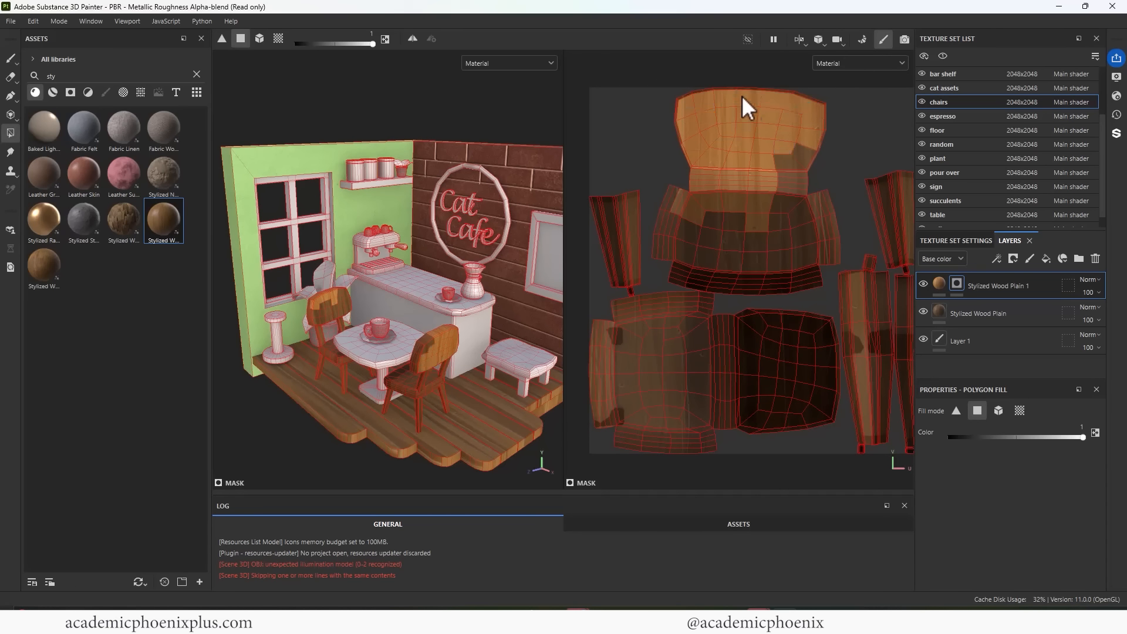
# Switch the polygon fill to whole-mesh mode and reveal the lighter wood on the chairs' complete backrest and seat.
pyautogui.click(999, 412)
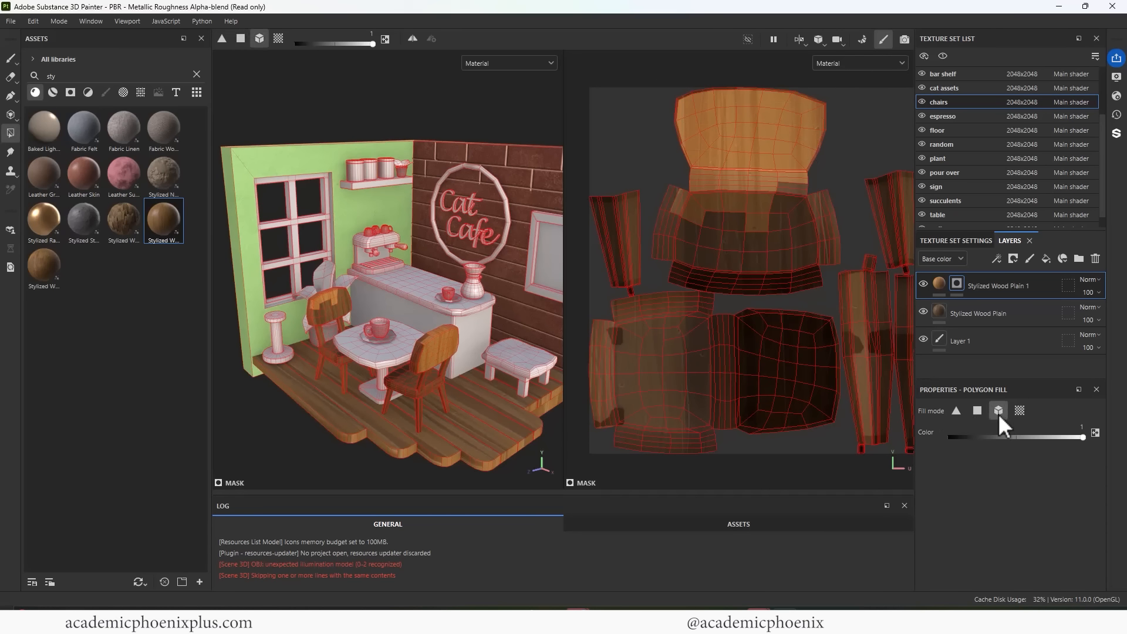
pyautogui.click(775, 194)
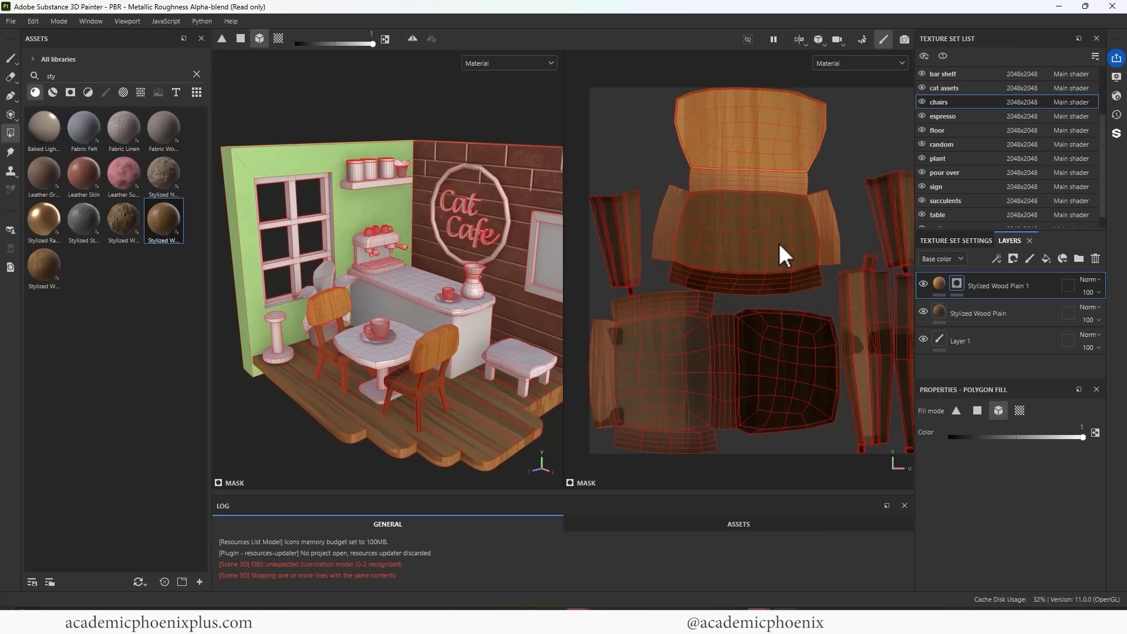
pyautogui.click(686, 367)
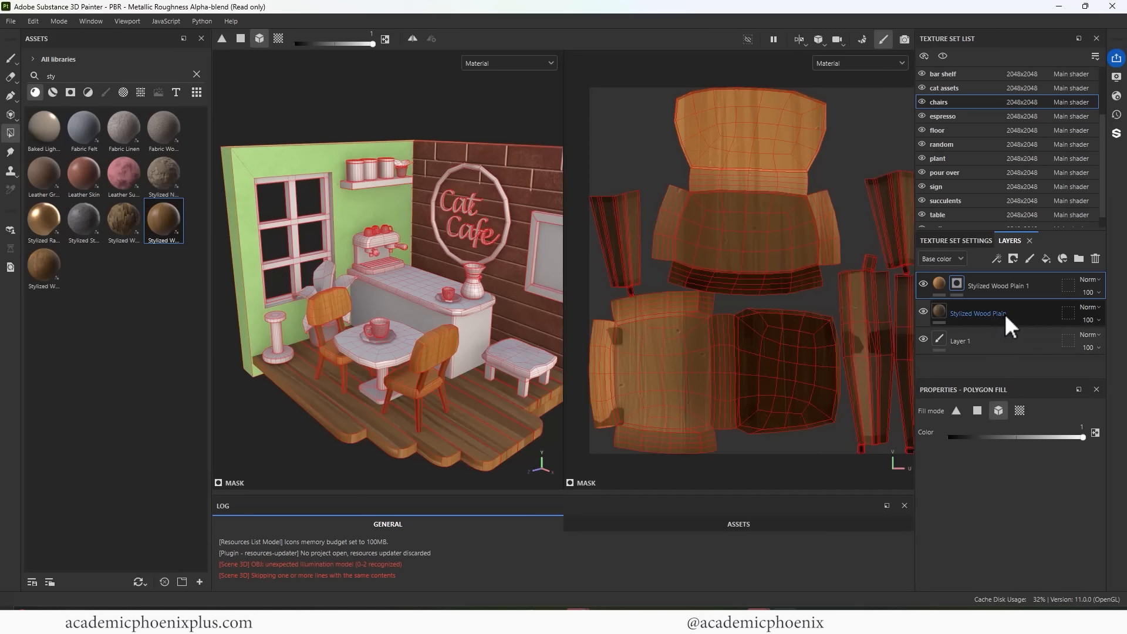
# Add a black mask to the chairs' darker Stylized Wood Plain layer and fill in only the leg and support pieces.
pyautogui.click(939, 316)
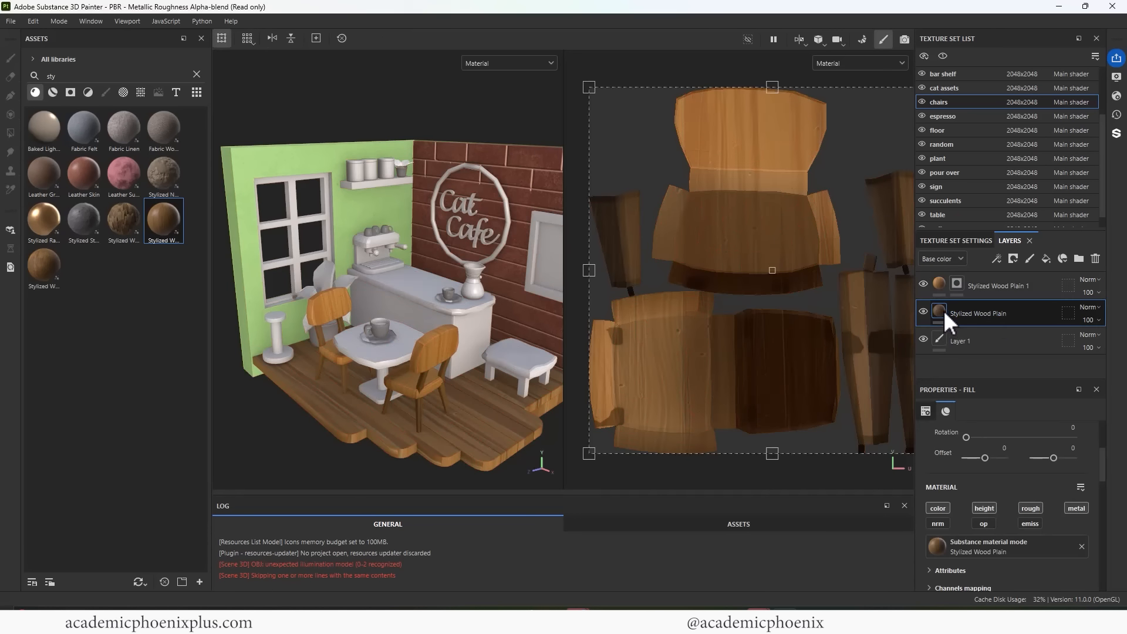
pyautogui.rightClick(943, 310)
pyautogui.click(1023, 24)
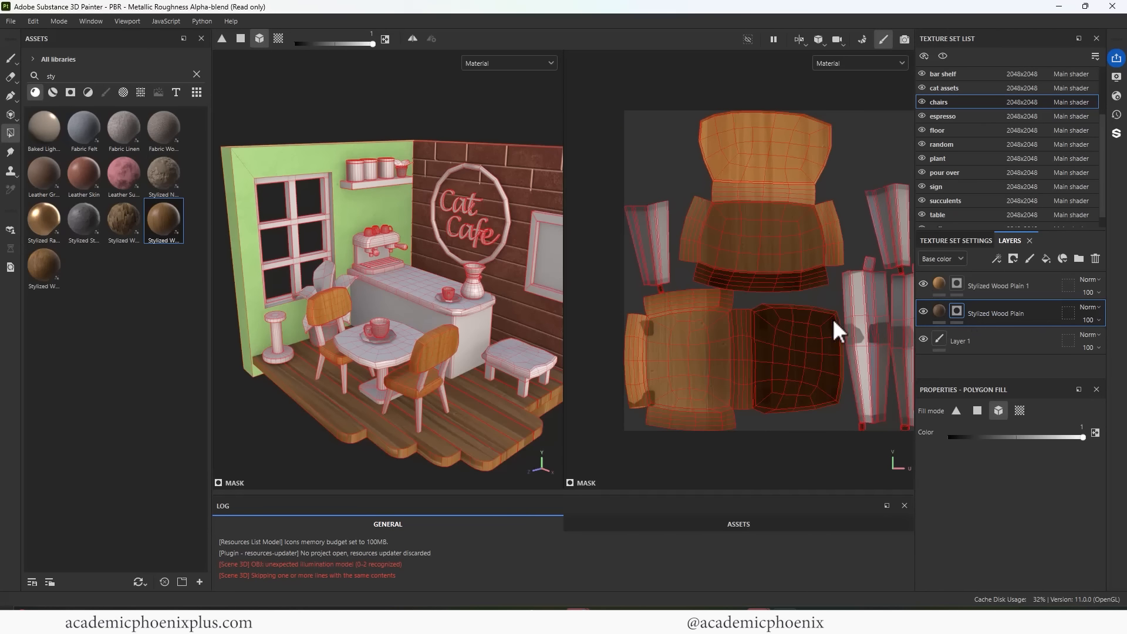
pyautogui.keyDown('alt'); pyautogui.moveTo(832, 318); pyautogui.dragTo(767, 305, button='right'); pyautogui.keyUp('alt')
pyautogui.keyDown('alt'); pyautogui.moveTo(767, 306); pyautogui.dragTo(702, 303, button='middle'); pyautogui.keyUp('alt')
pyautogui.moveTo(879, 323); pyautogui.dragTo(798, 234)
pyautogui.click(609, 251)
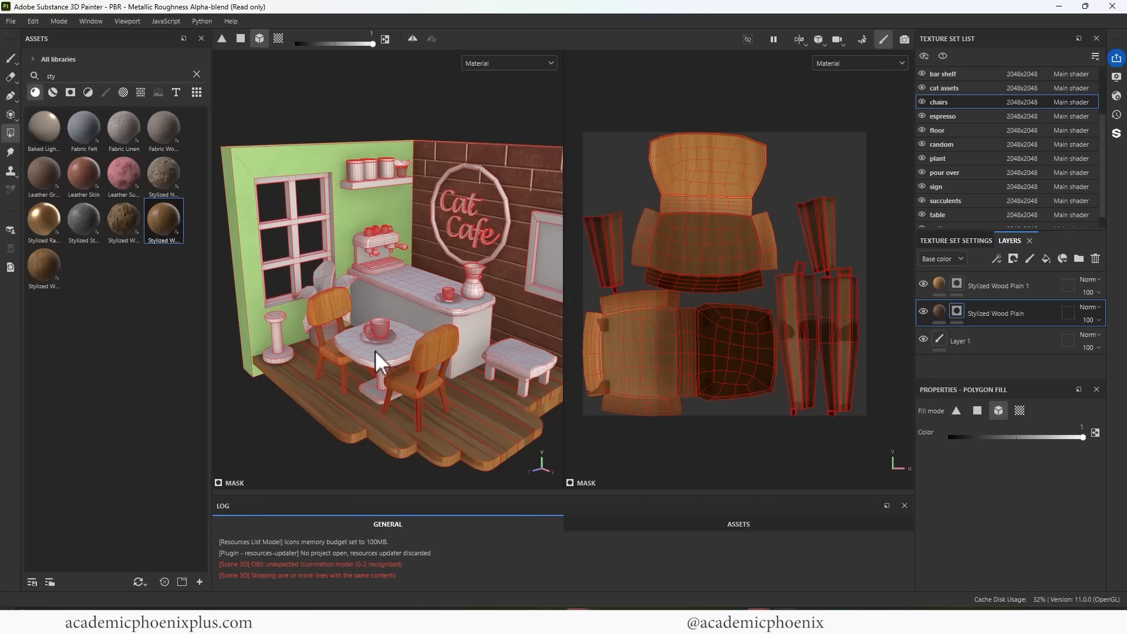
# Set the chairs' lighter wood layer to Wood Roughness Variations 0.27 and Wood Fiber Amount 0.7.
pyautogui.click(956, 285)
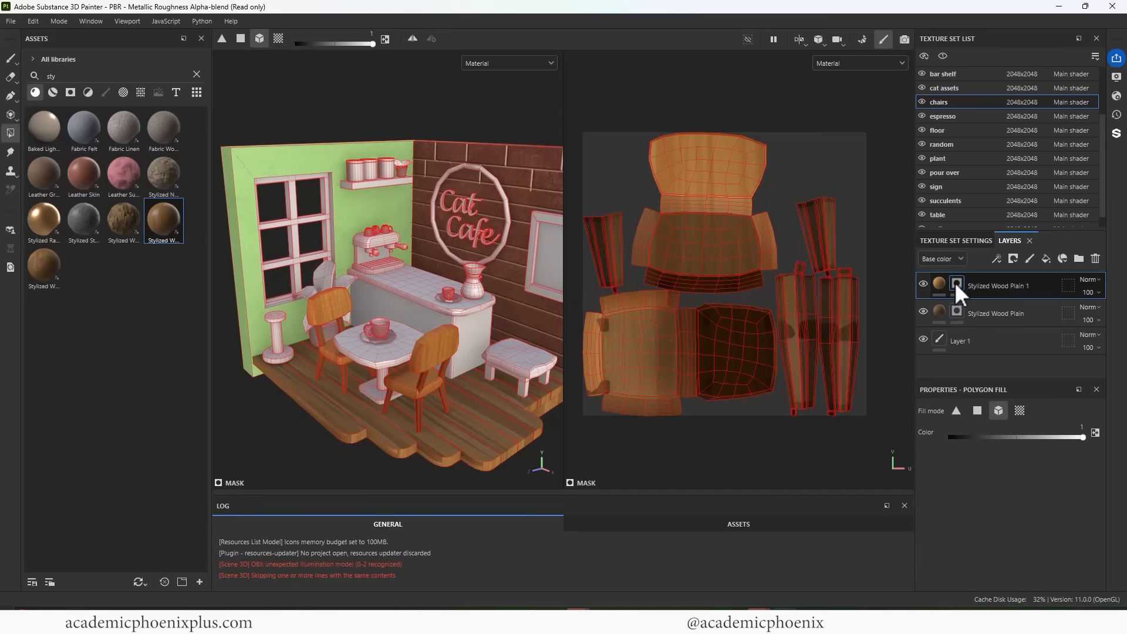
pyautogui.click(939, 284)
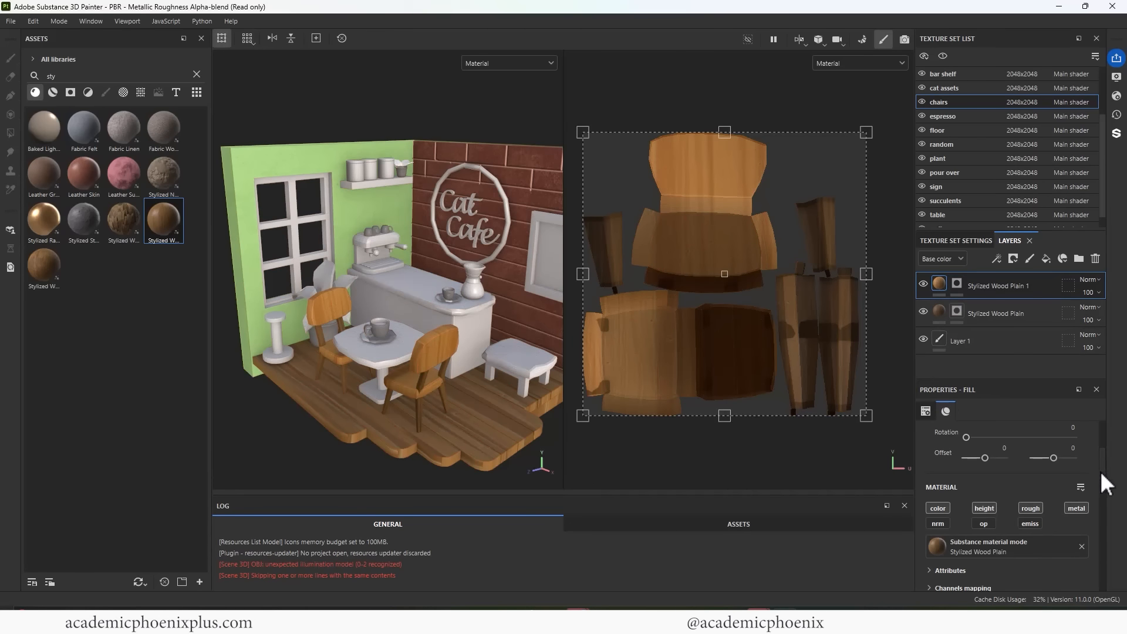
pyautogui.moveTo(1100, 471); pyautogui.dragTo(1109, 516)
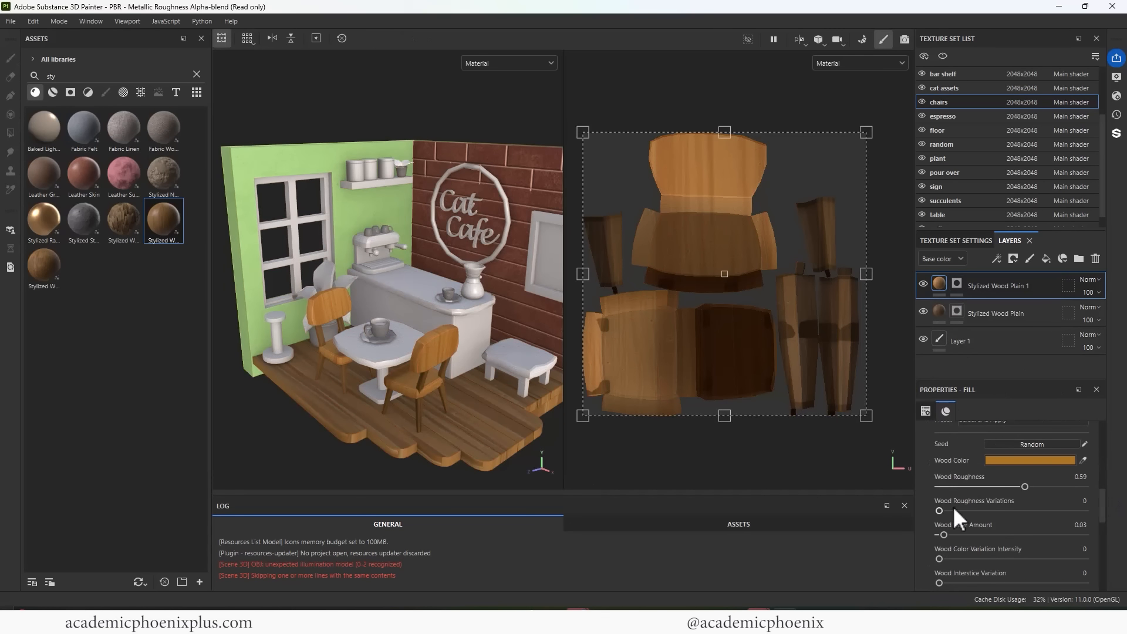
pyautogui.moveTo(966, 510); pyautogui.dragTo(1033, 509)
pyautogui.moveTo(948, 534); pyautogui.dragTo(1041, 518)
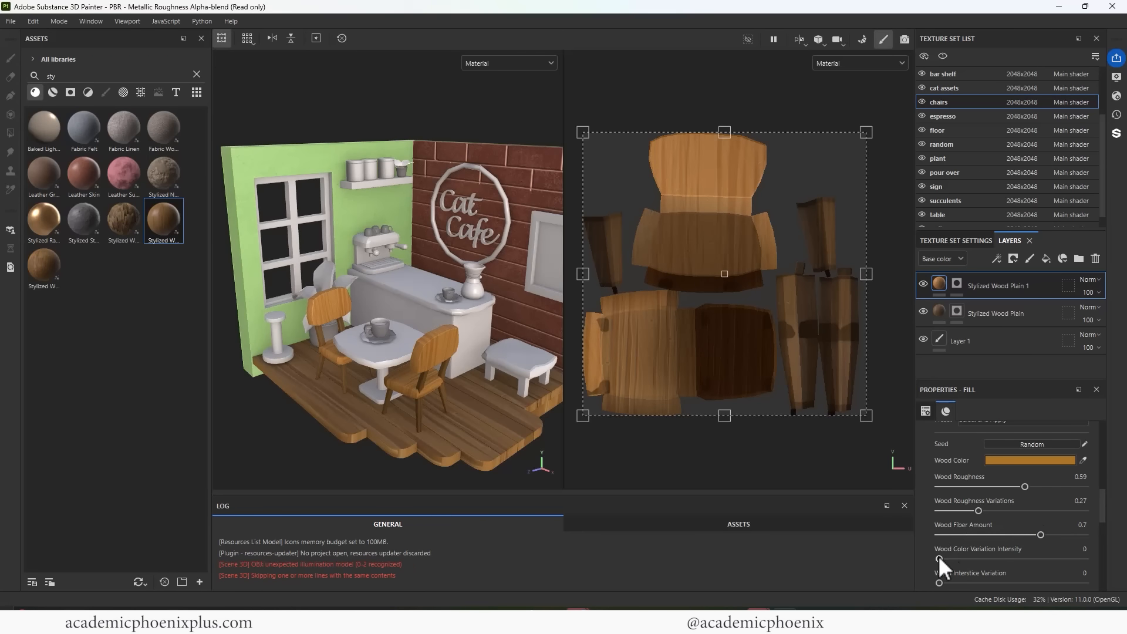
# Examine the lighter wood's remaining material settings and its look on the chairs in the café scene.
pyautogui.moveTo(1101, 499); pyautogui.dragTo(1101, 520)
pyautogui.keyDown('alt'); pyautogui.moveTo(405, 302); pyautogui.dragTo(393, 272, button='right'); pyautogui.keyUp('alt')
pyautogui.keyDown('alt'); pyautogui.moveTo(393, 272); pyautogui.dragTo(431, 273); pyautogui.keyUp('alt')
pyautogui.keyDown('alt'); pyautogui.moveTo(432, 273); pyautogui.dragTo(469, 312, button='right'); pyautogui.keyUp('alt')
pyautogui.keyDown('alt'); pyautogui.moveTo(470, 312); pyautogui.dragTo(478, 303, button='middle'); pyautogui.keyUp('alt')
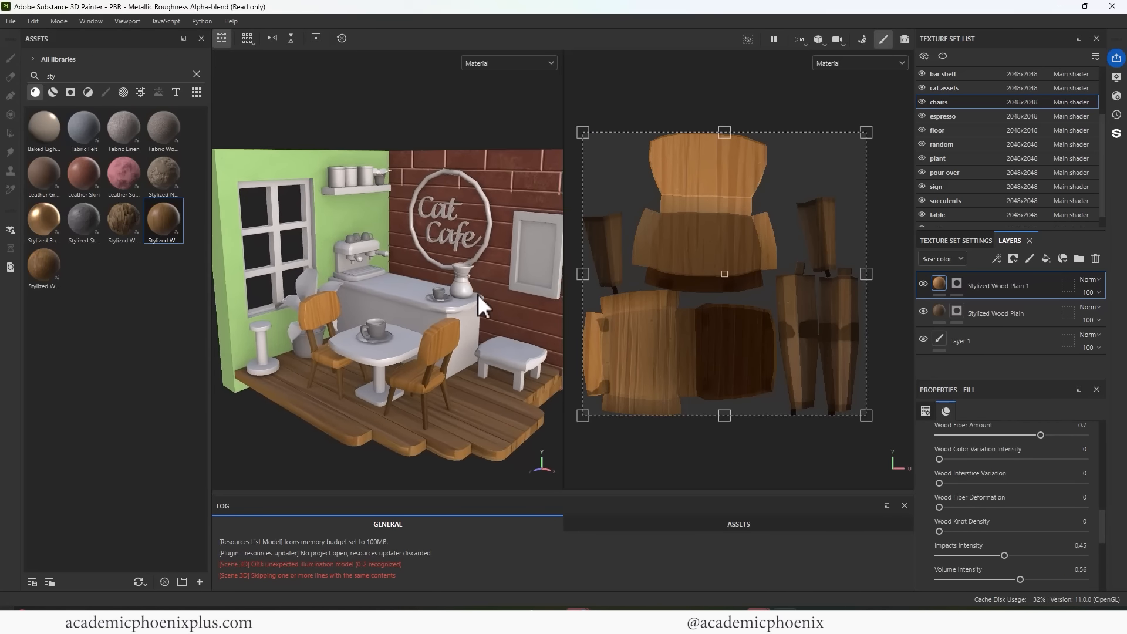
pyautogui.keyDown('alt'); pyautogui.moveTo(478, 303); pyautogui.dragTo(497, 311, button='right'); pyautogui.keyUp('alt')
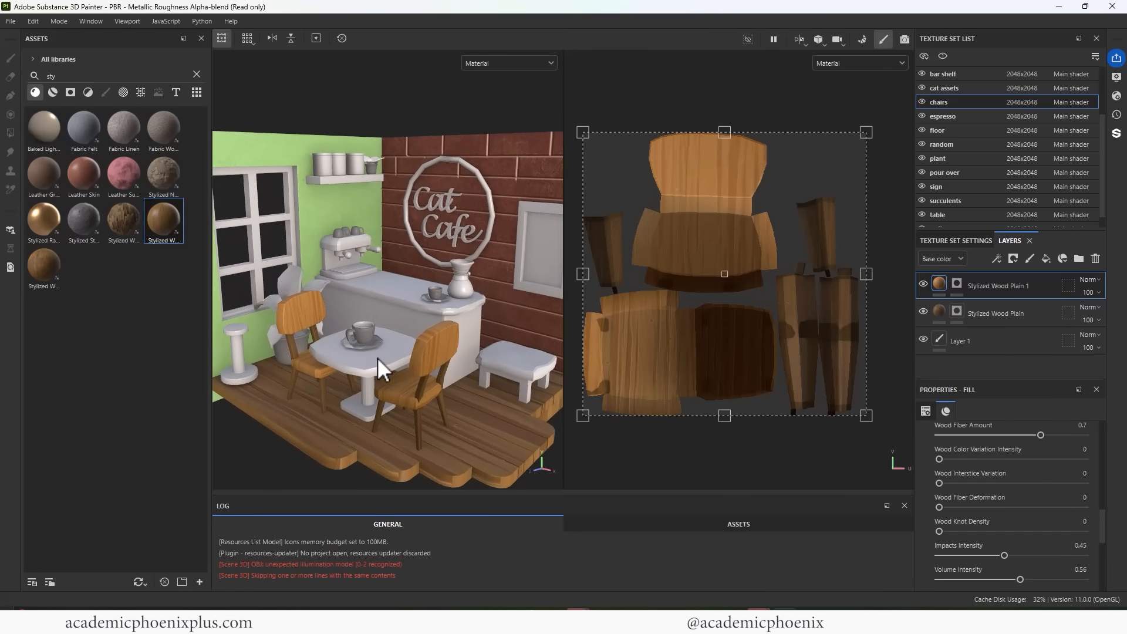
pyautogui.keyDown('alt'); pyautogui.moveTo(384, 350); pyautogui.dragTo(386, 367, button='right'); pyautogui.keyUp('alt')
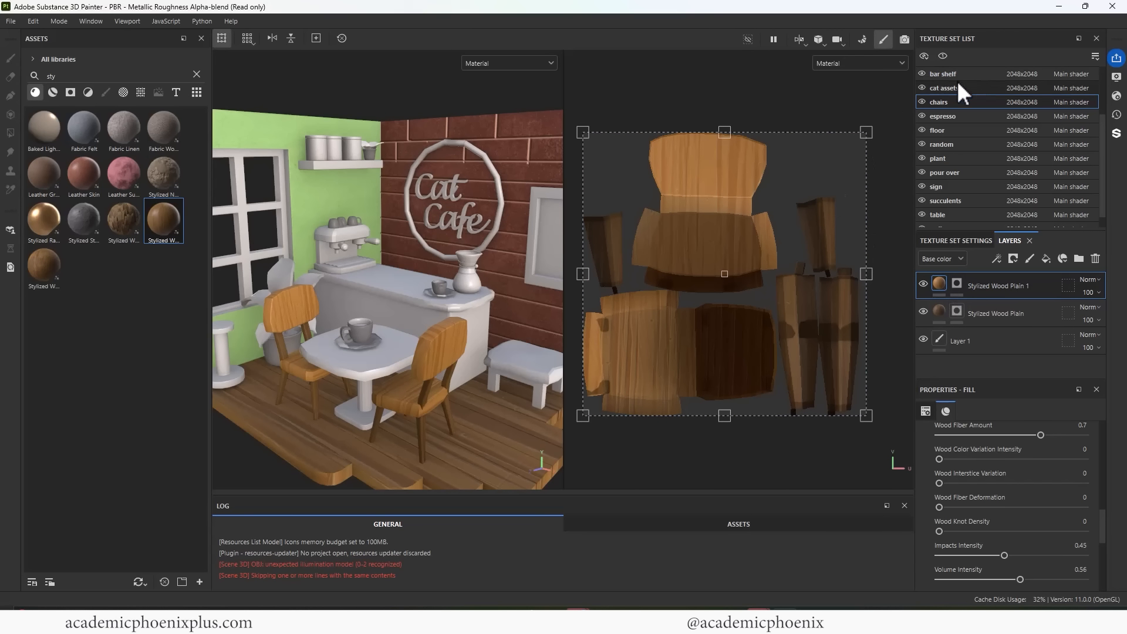
# Paste the chairs' lighter Stylized Wood Plain layer with its mask into the table texture set and select that mask.
pyautogui.click(973, 215)
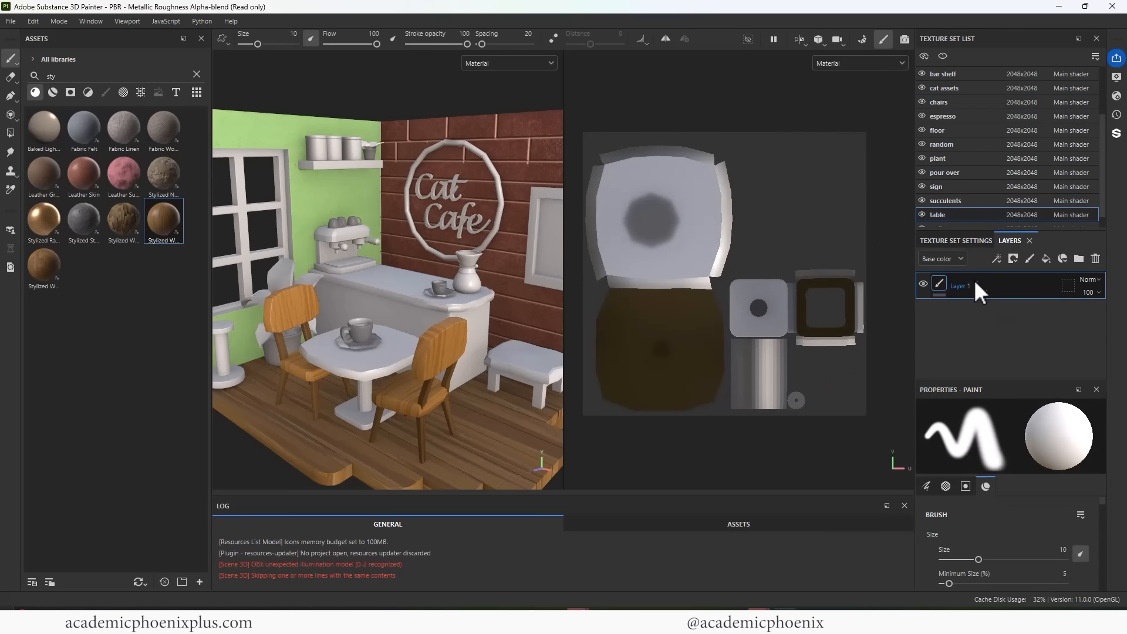
pyautogui.hotkey('ctrl', 'v')
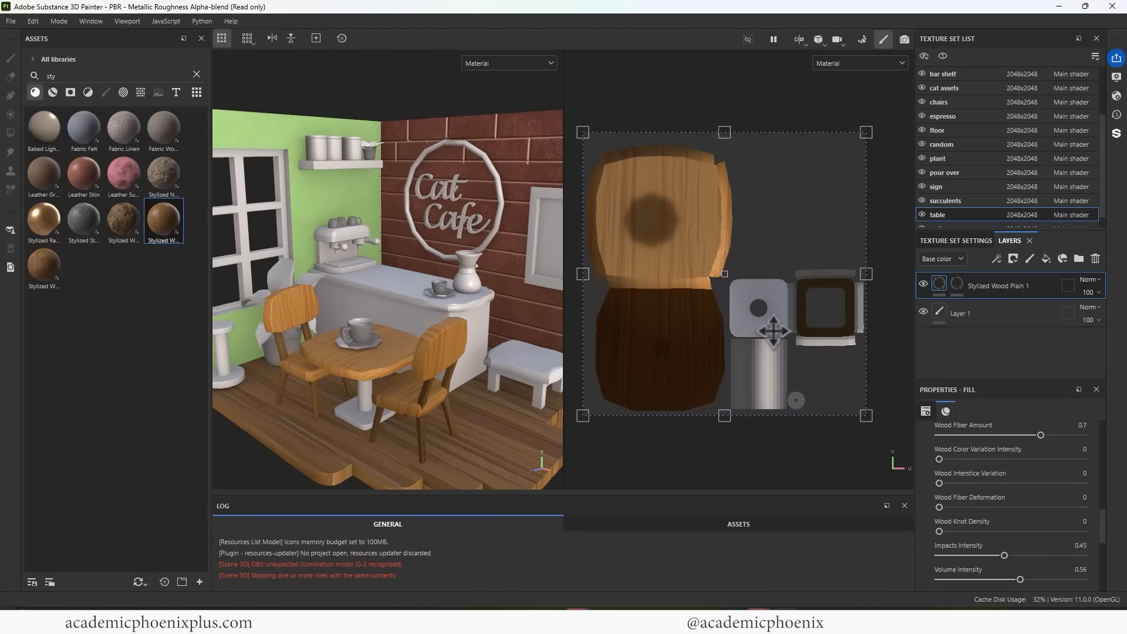
pyautogui.click(956, 285)
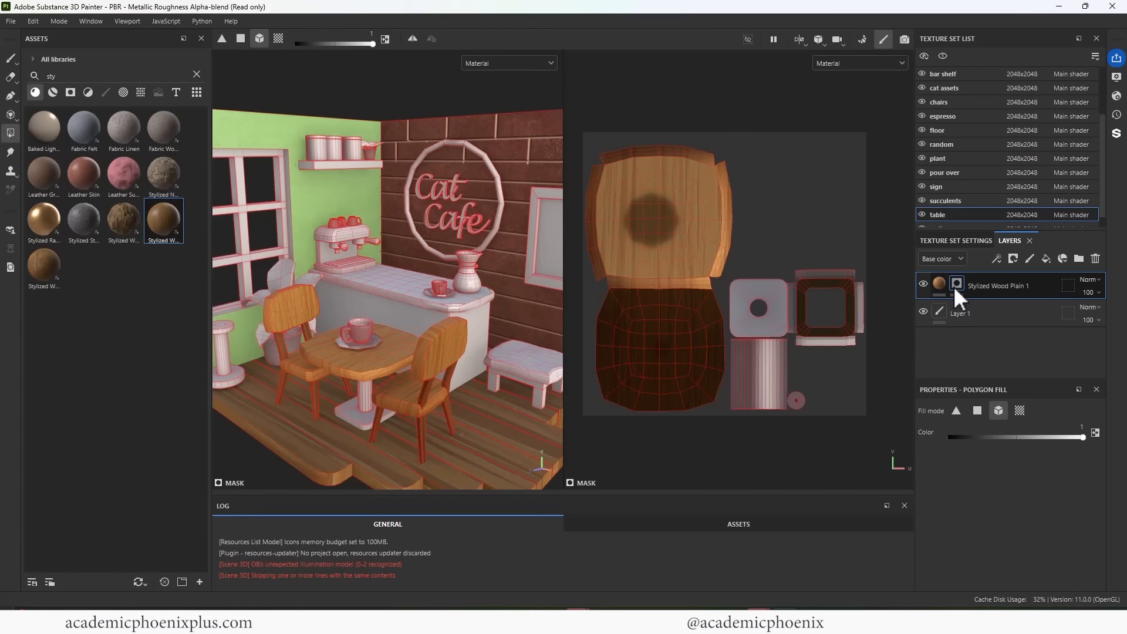
pyautogui.rightClick(956, 284)
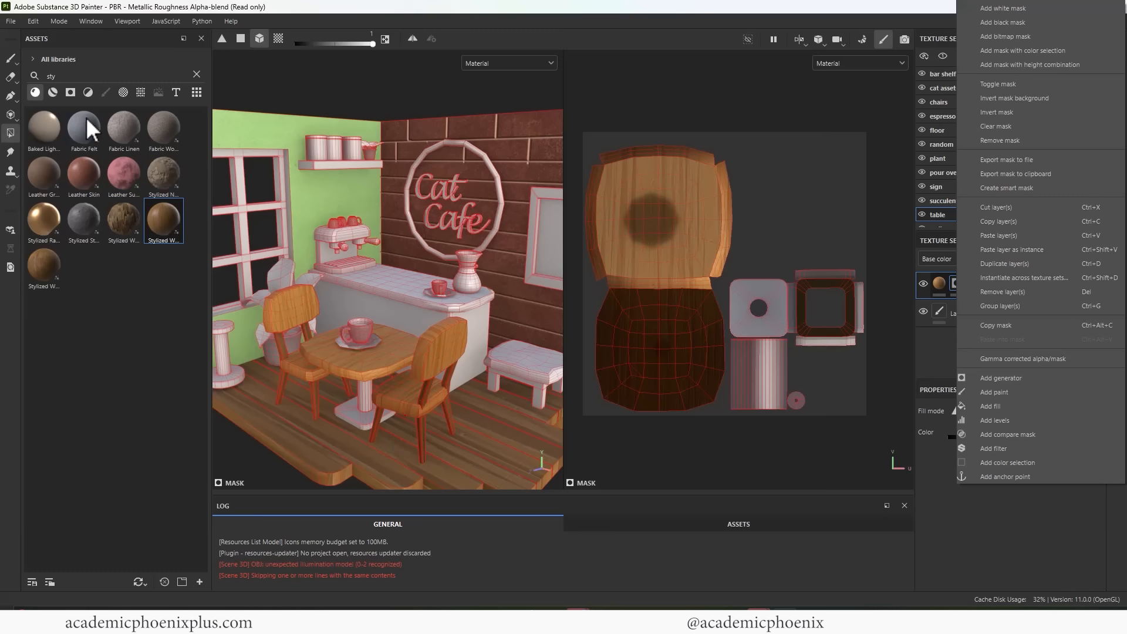
pyautogui.click(199, 68)
# Search the smart materials for "stee", try Steel Painted Rough Damaged on the table, and apply Steel Gun Matte instead.
pyautogui.click(195, 73)
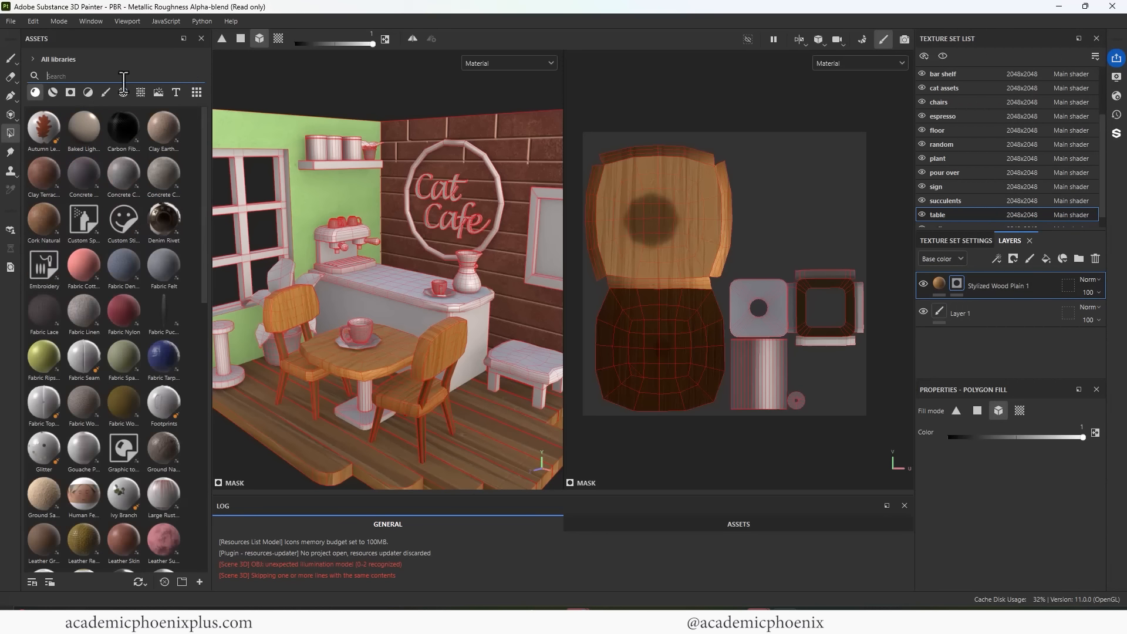
pyautogui.write('stee')
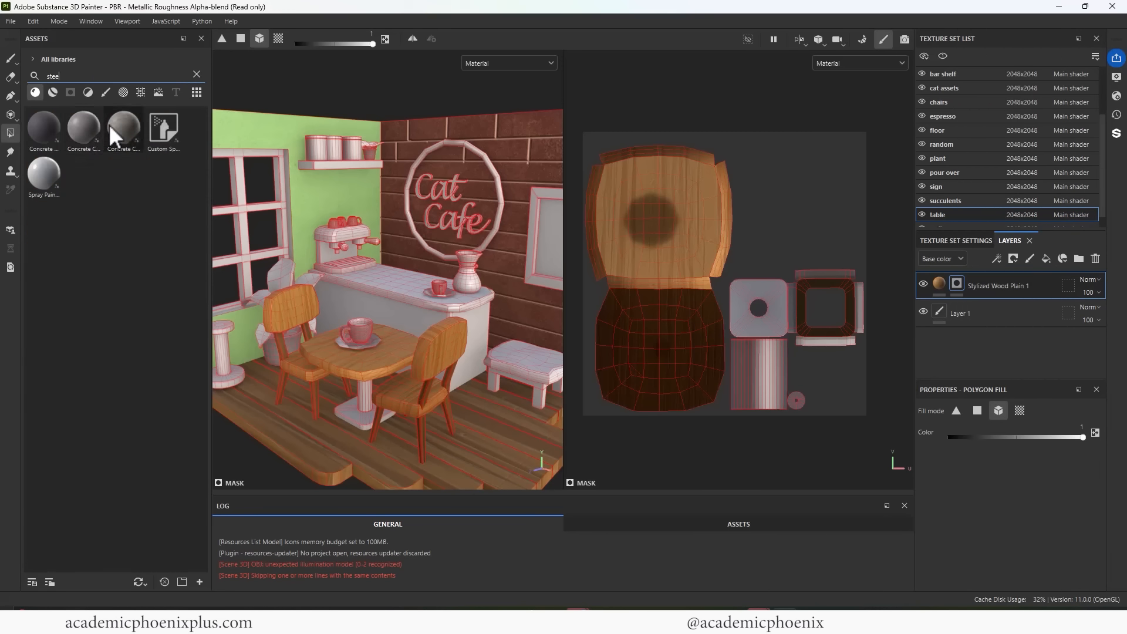
pyautogui.click(53, 93)
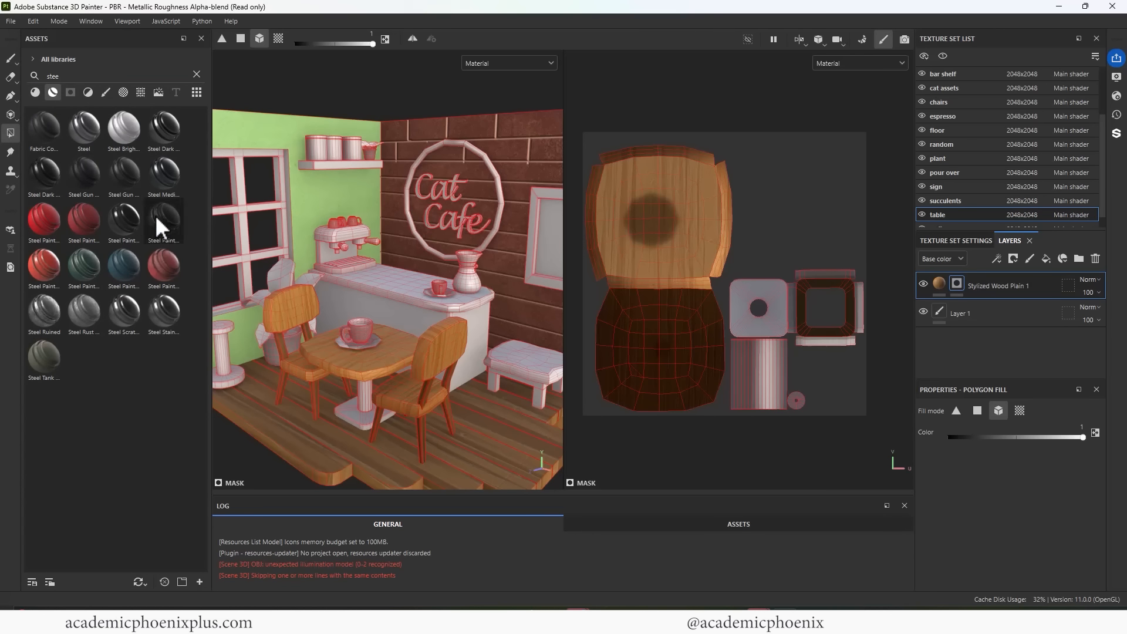
pyautogui.moveTo(155, 216)
pyautogui.mouseDown()
pyautogui.moveTo(206, 323)
pyautogui.moveTo(351, 423)
pyautogui.moveTo(358, 415)
pyautogui.mouseUp()
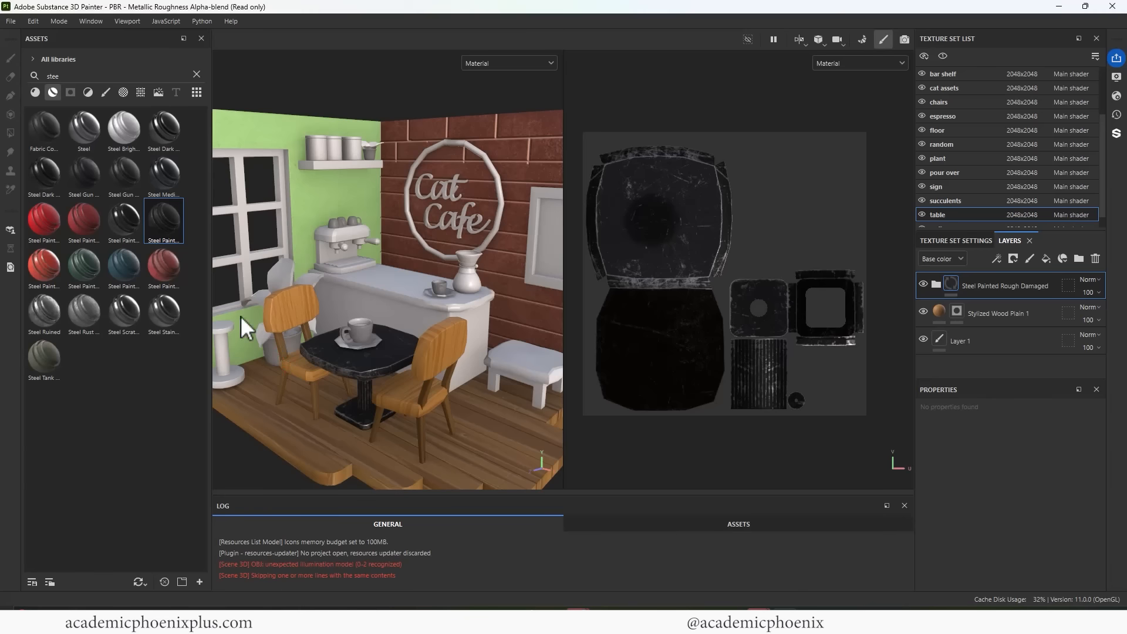
pyautogui.moveTo(80, 176); pyautogui.dragTo(367, 419)
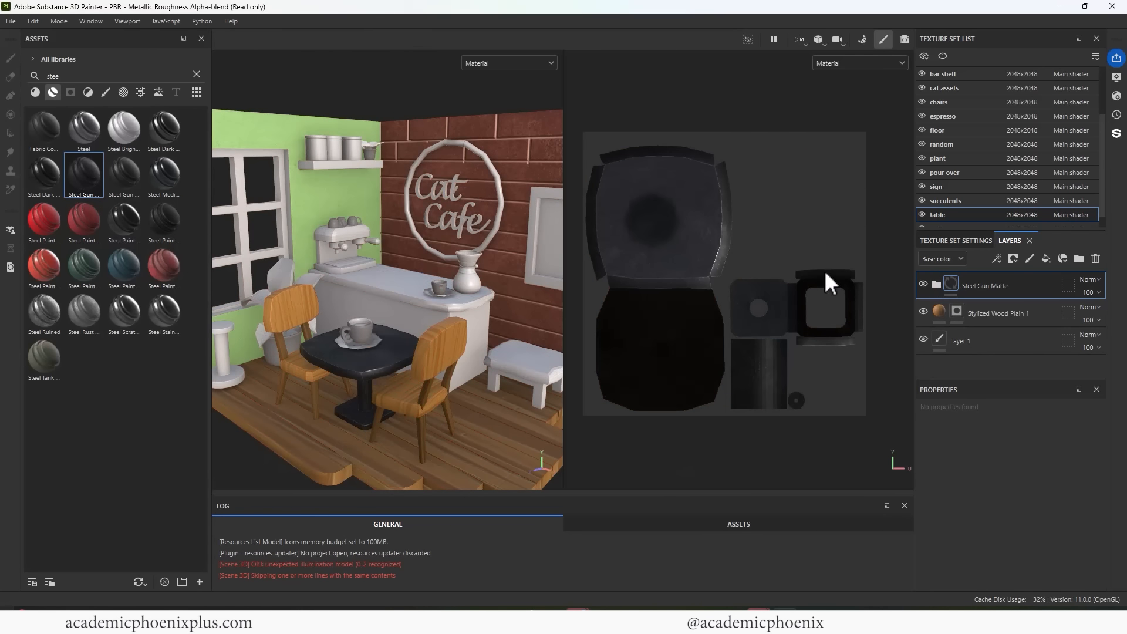
# Add a black mask to Steel Gun Matte and mesh-fill the table's pedestal and foot pieces so only the base is steel.
pyautogui.rightClick(956, 286)
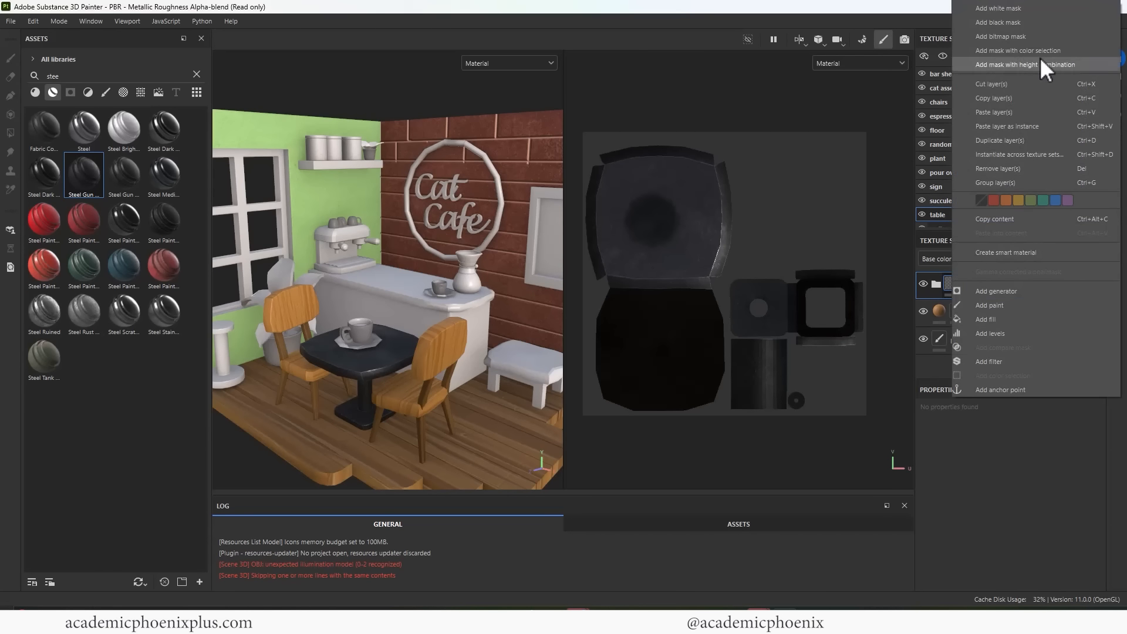
pyautogui.click(1022, 22)
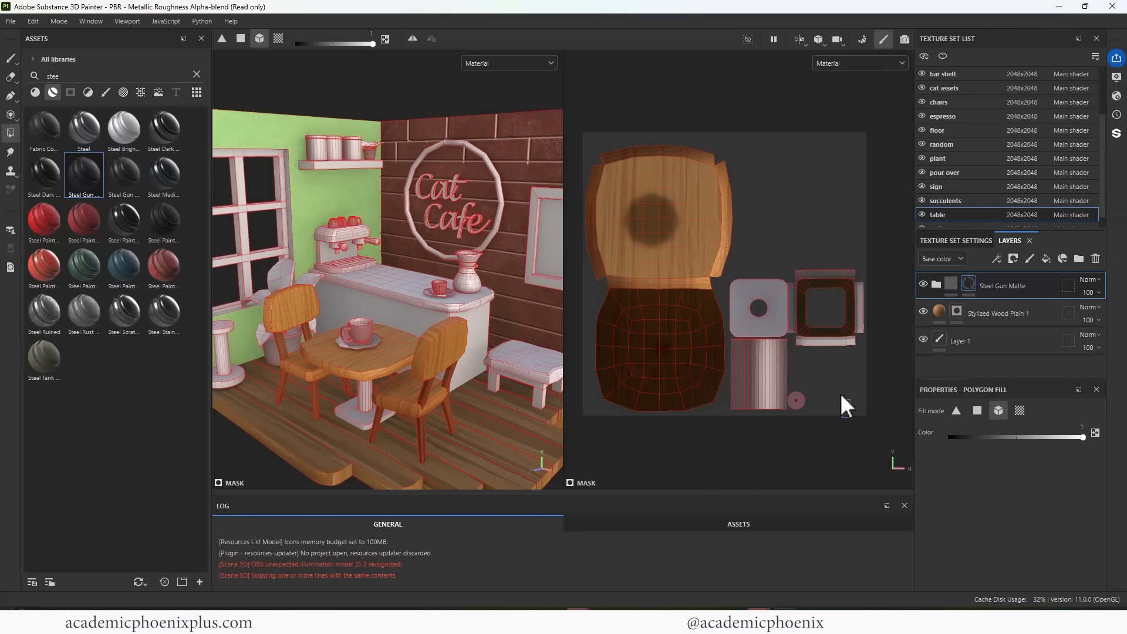
pyautogui.moveTo(841, 394); pyautogui.dragTo(768, 284)
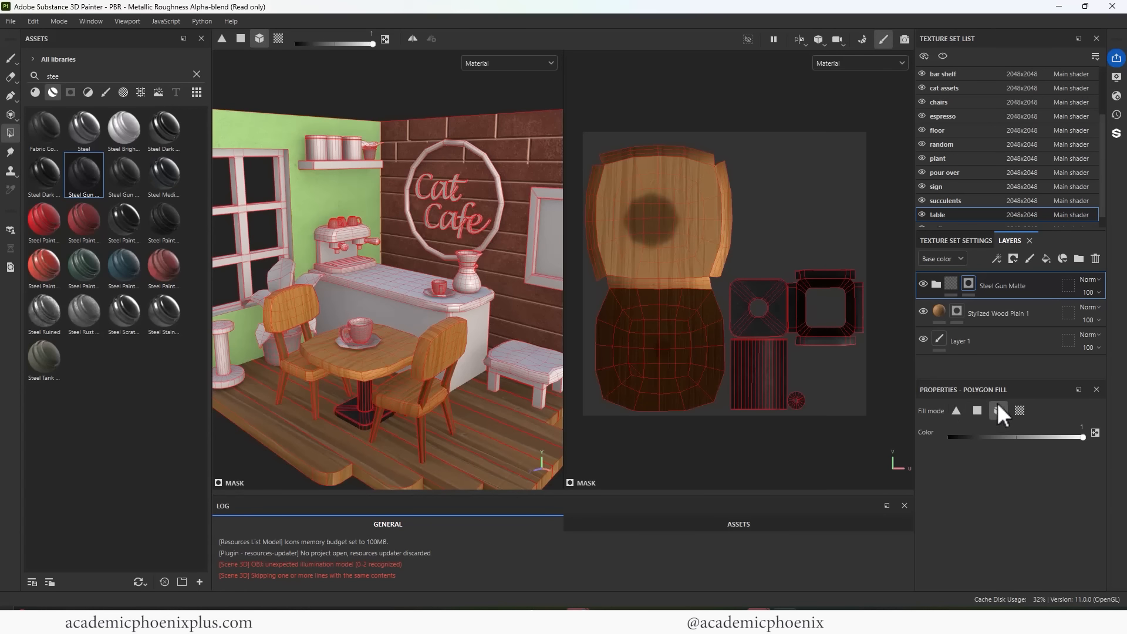
pyautogui.click(10, 57)
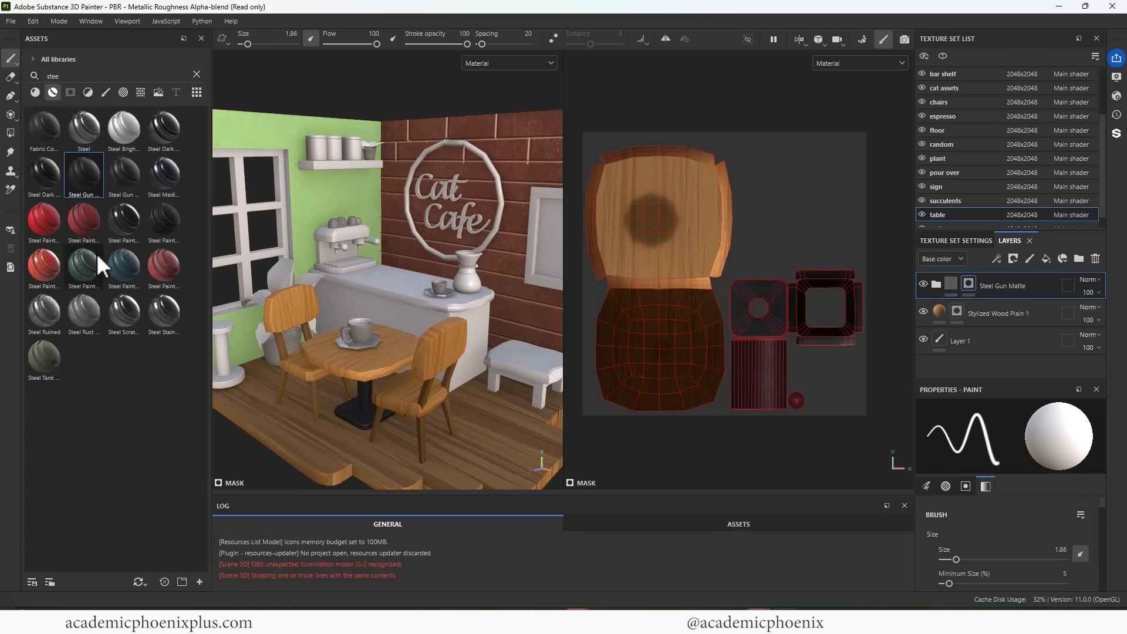
pyautogui.keyDown('alt'); pyautogui.moveTo(358, 293); pyautogui.dragTo(434, 286); pyautogui.keyUp('alt')
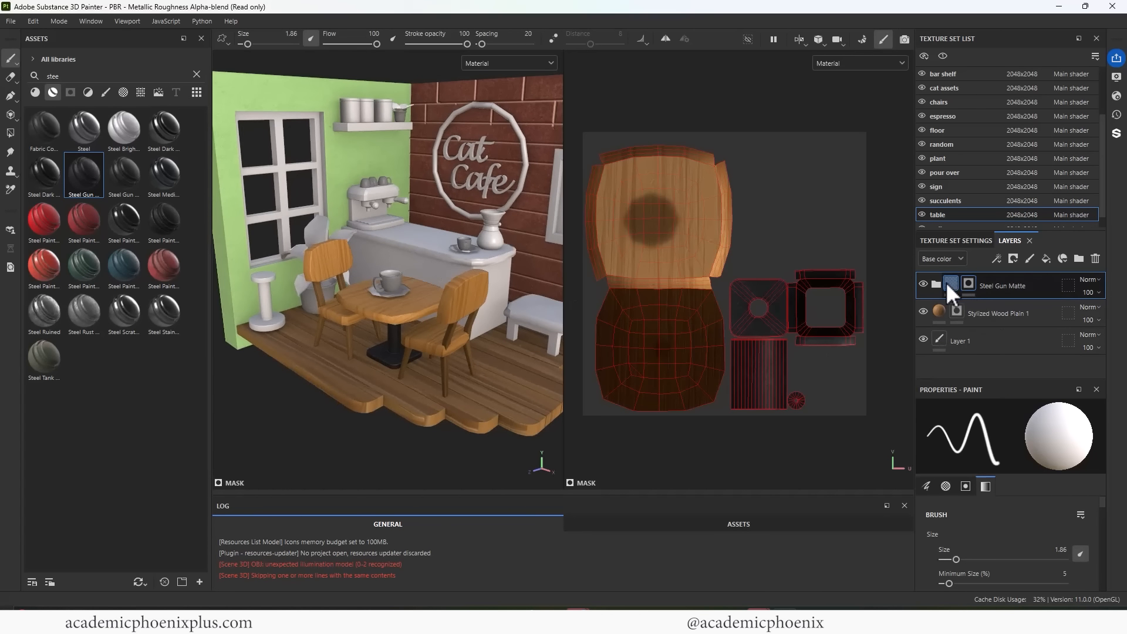
# Expand the Steel Gun Matte folder, compare the table base with and without its Sharpen layer, and leave that layer hidden.
pyautogui.click(936, 285)
pyautogui.click(988, 317)
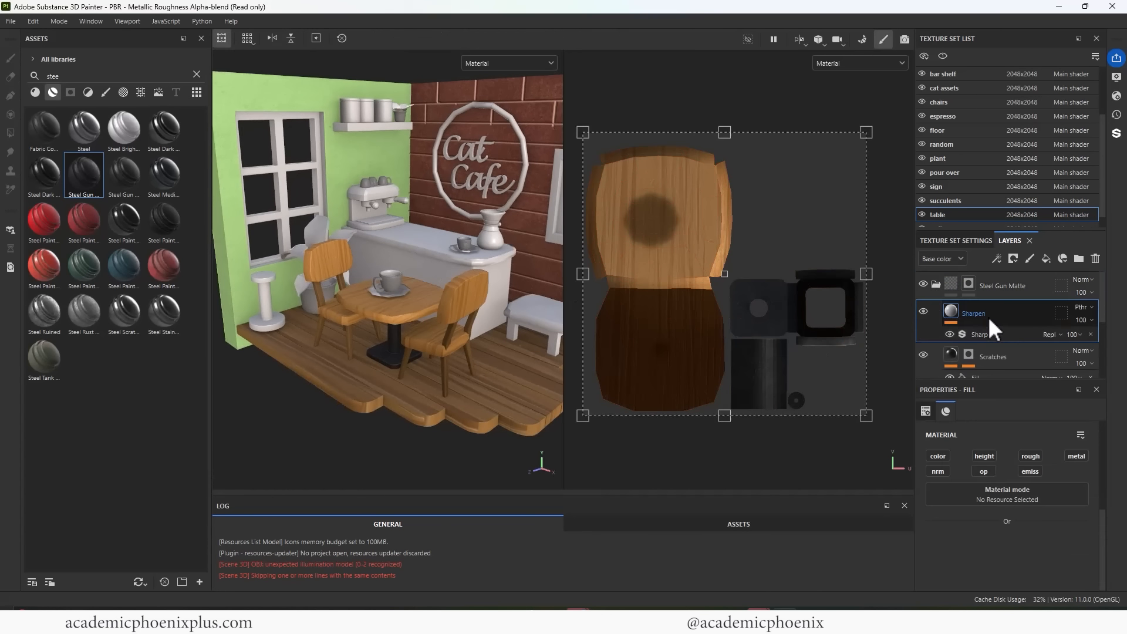
pyautogui.click(924, 311)
pyautogui.click(926, 309)
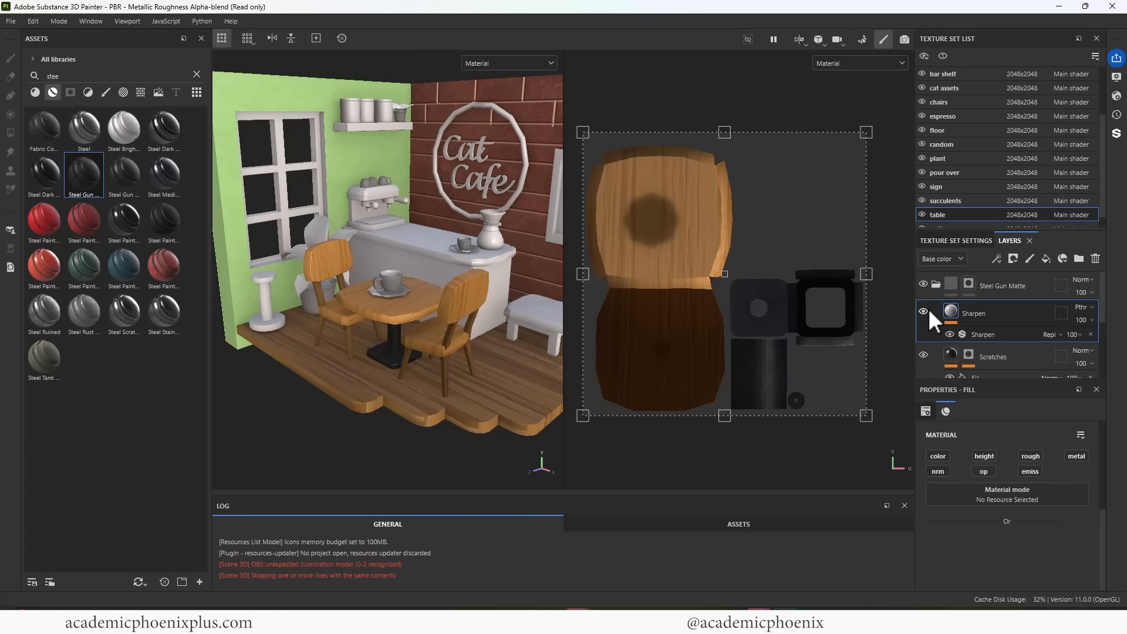
pyautogui.click(929, 307)
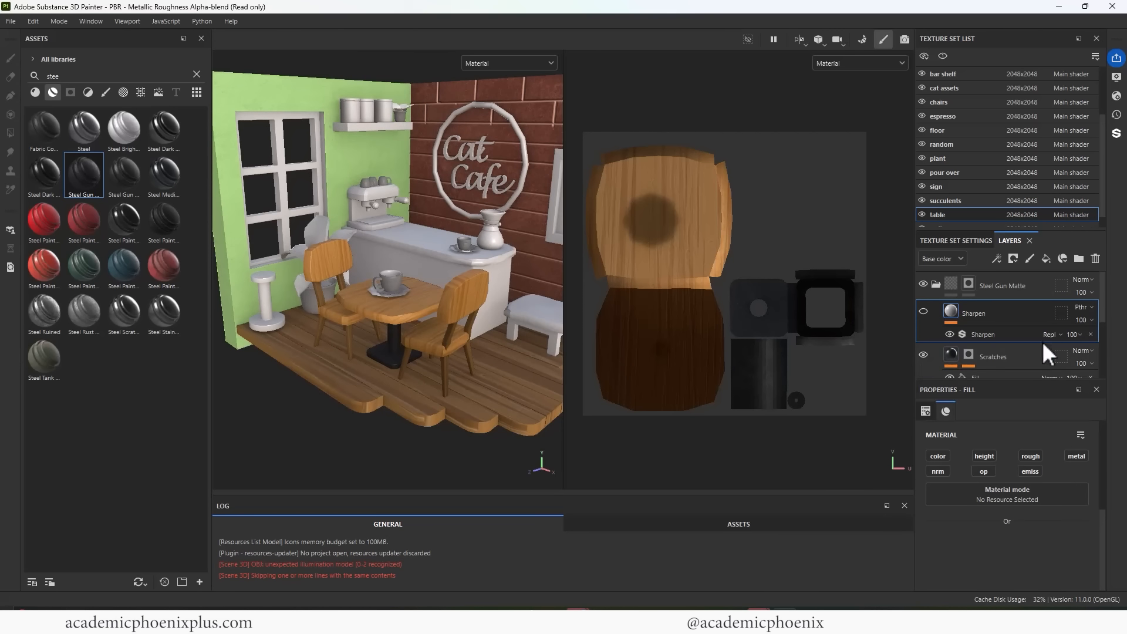
# Toggle the visibility of the Metal layer inside Steel Gun Matte to check its effect on the table base.
pyautogui.moveTo(1104, 297); pyautogui.dragTo(1111, 335)
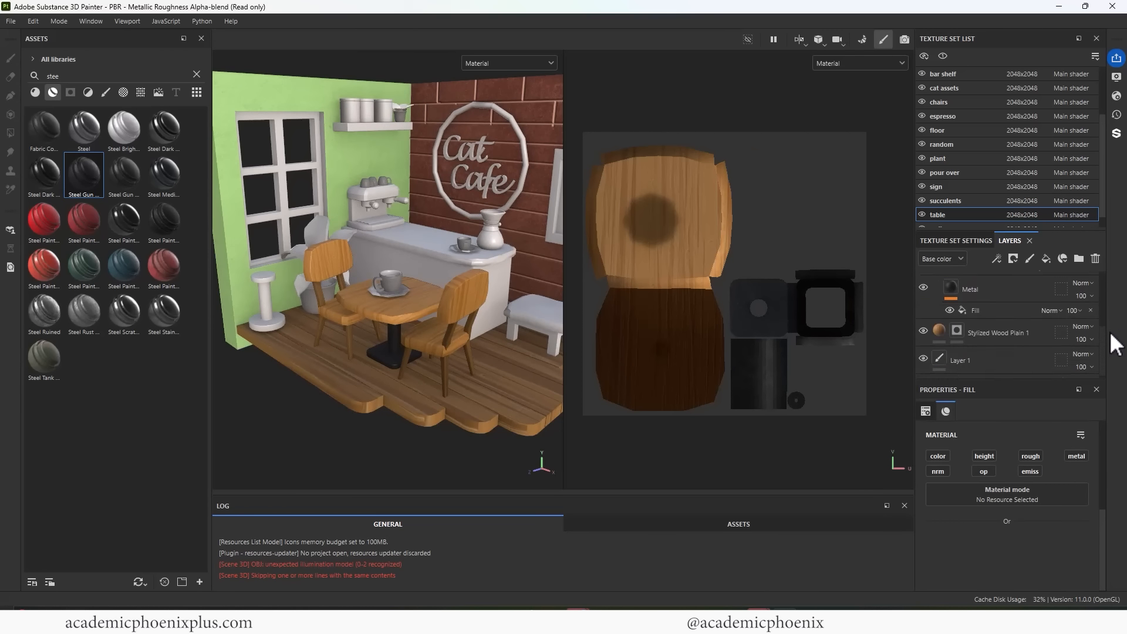
pyautogui.click(925, 287)
pyautogui.click(926, 286)
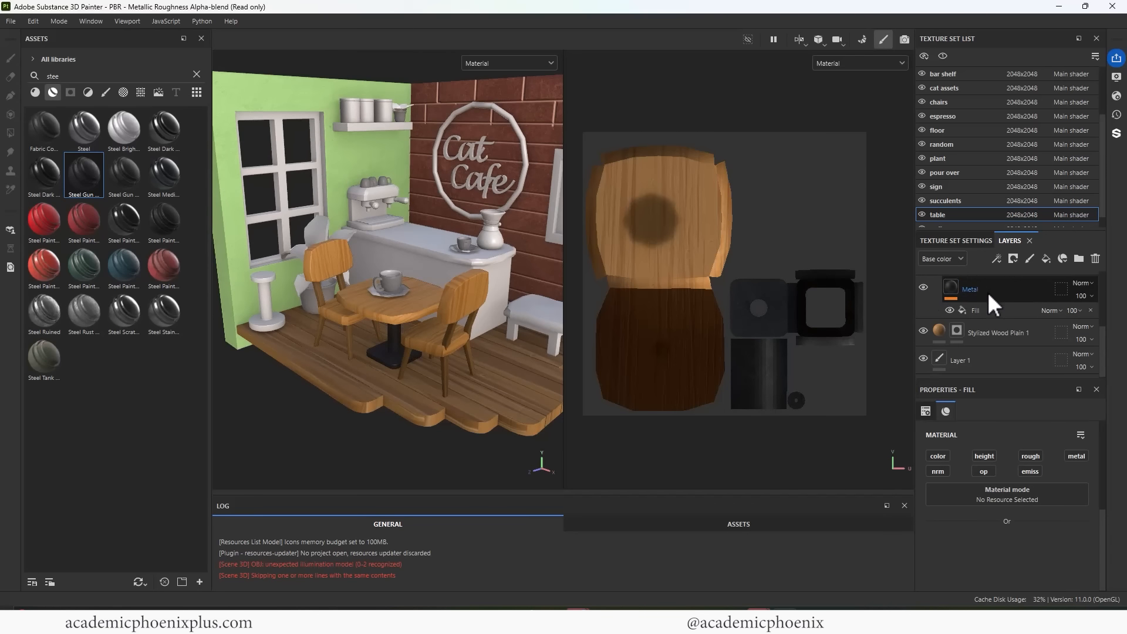
# Examine the material settings of the Metal layer inside Steel Gun Matte and check the table base in the scene.
pyautogui.click(953, 284)
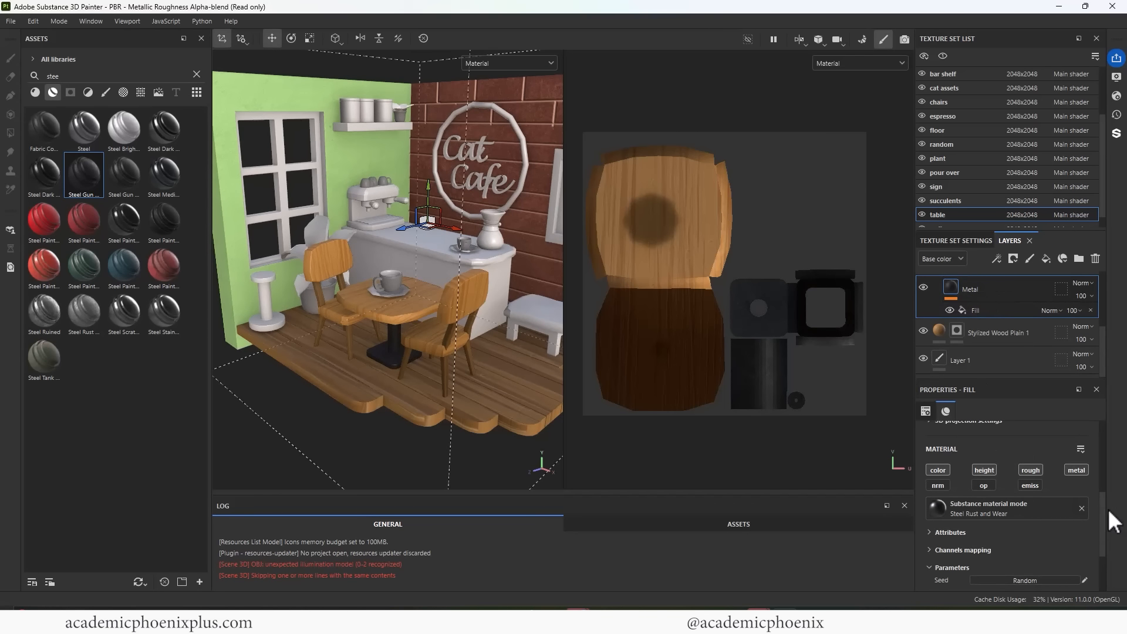
pyautogui.moveTo(1103, 502)
pyautogui.mouseDown()
pyautogui.moveTo(1112, 535)
pyautogui.moveTo(1108, 501)
pyautogui.mouseUp()
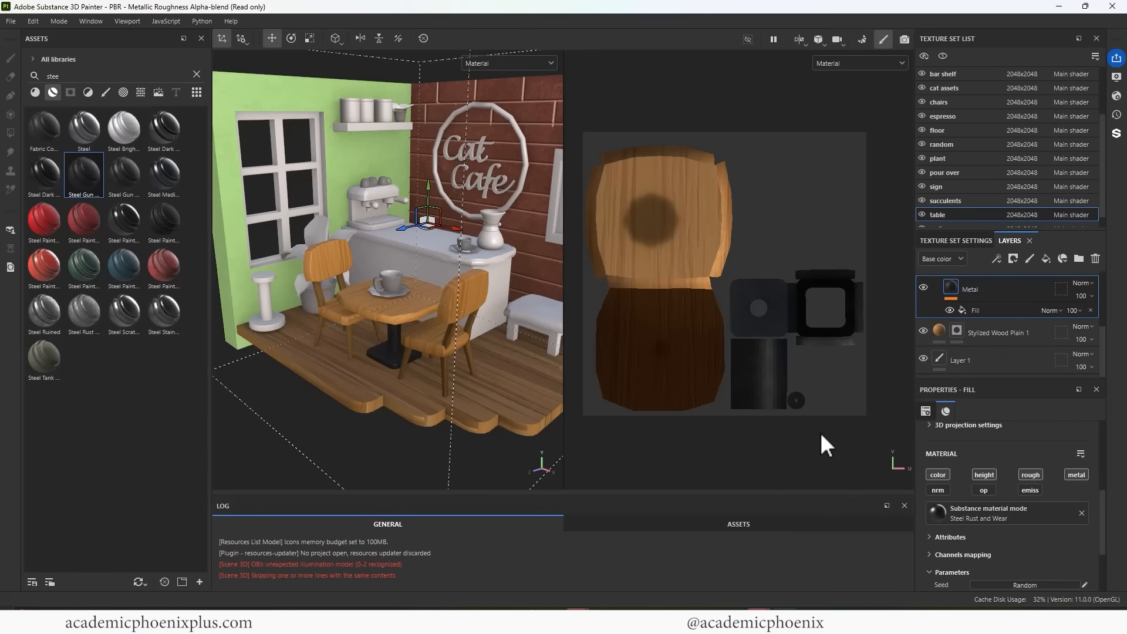
pyautogui.keyDown('alt'); pyautogui.moveTo(405, 253); pyautogui.dragTo(375, 269, button='middle'); pyautogui.keyUp('alt')
pyautogui.keyDown('alt'); pyautogui.moveTo(376, 269); pyautogui.dragTo(433, 276, button='right'); pyautogui.keyUp('alt')
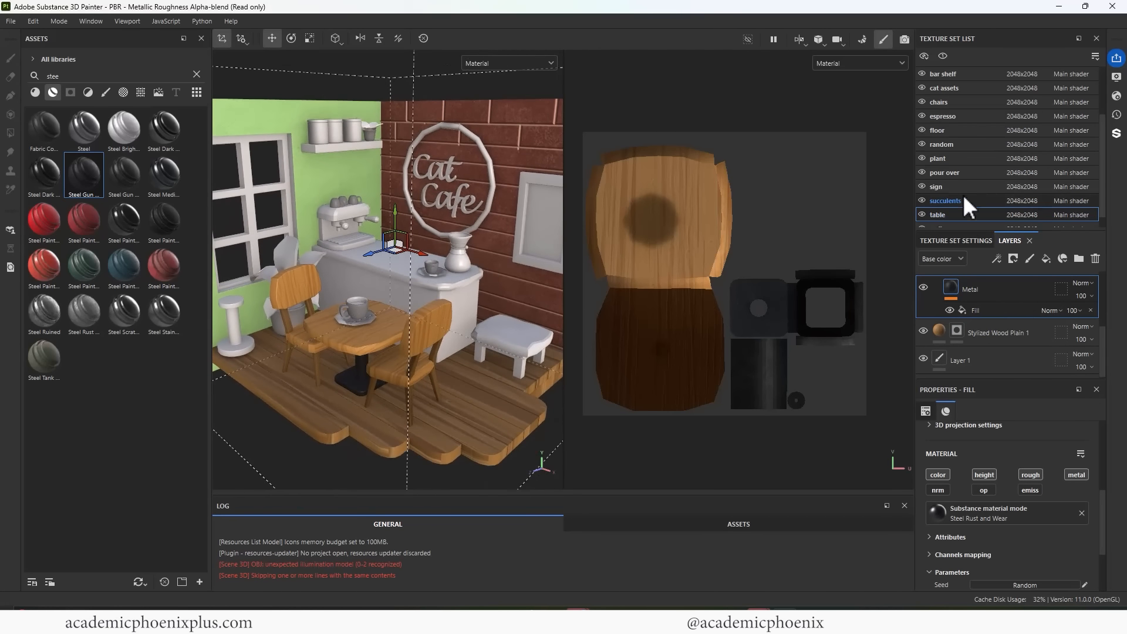
# In the chairs texture set, adjust the Wood Color of the Stylized Wood Plain layer.
pyautogui.click(951, 101)
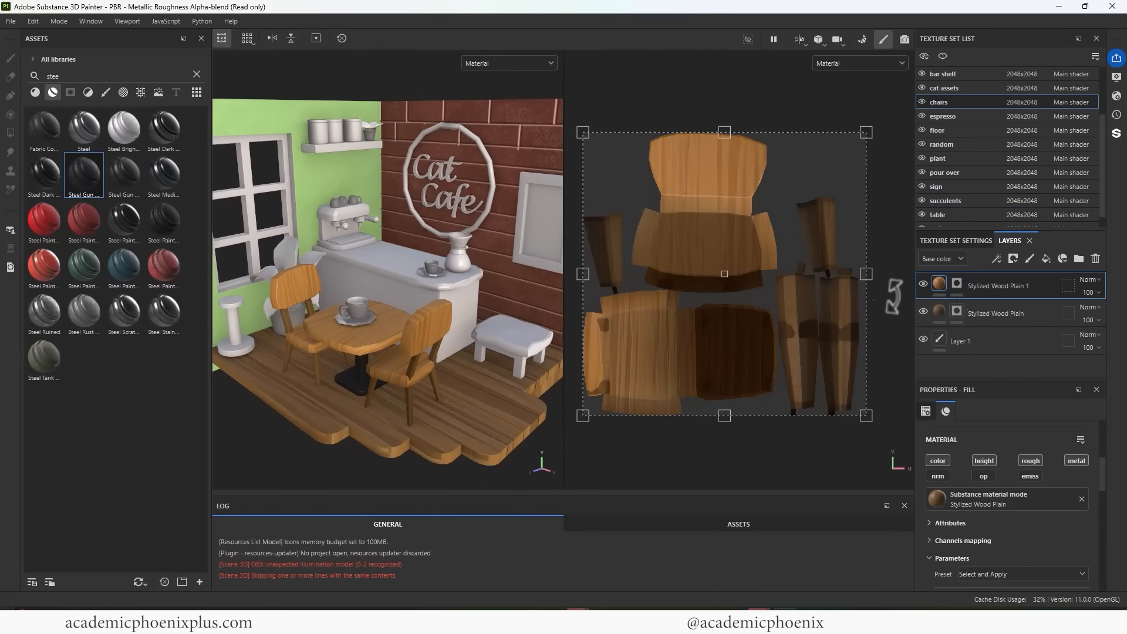
pyautogui.scroll(2, 1098, 471)
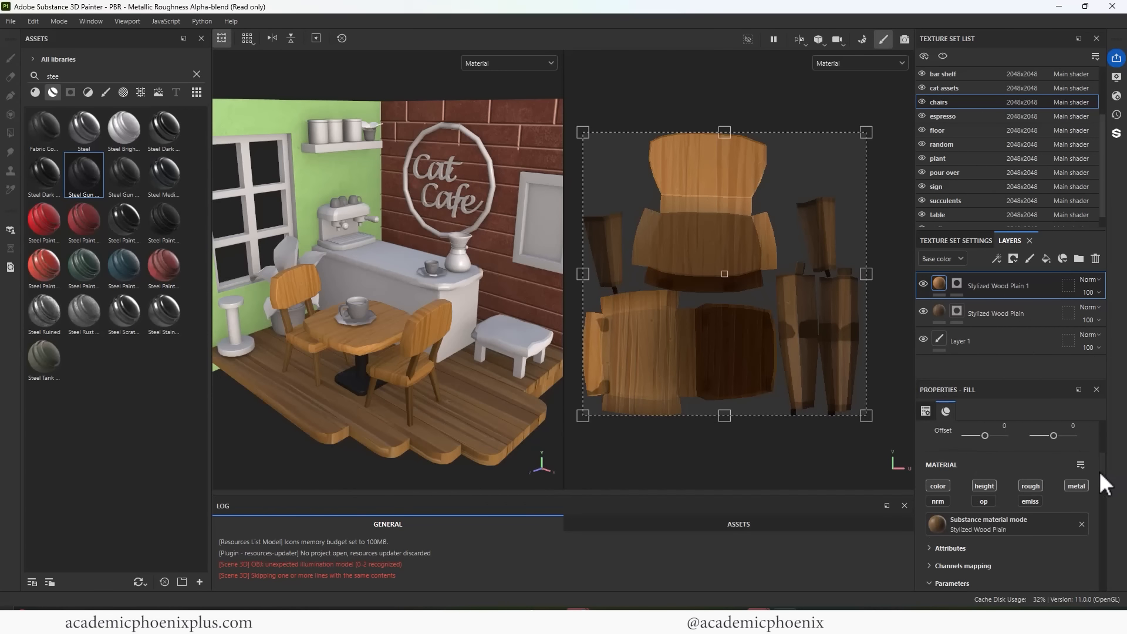
pyautogui.click(939, 308)
pyautogui.scroll(-5, 1046, 499)
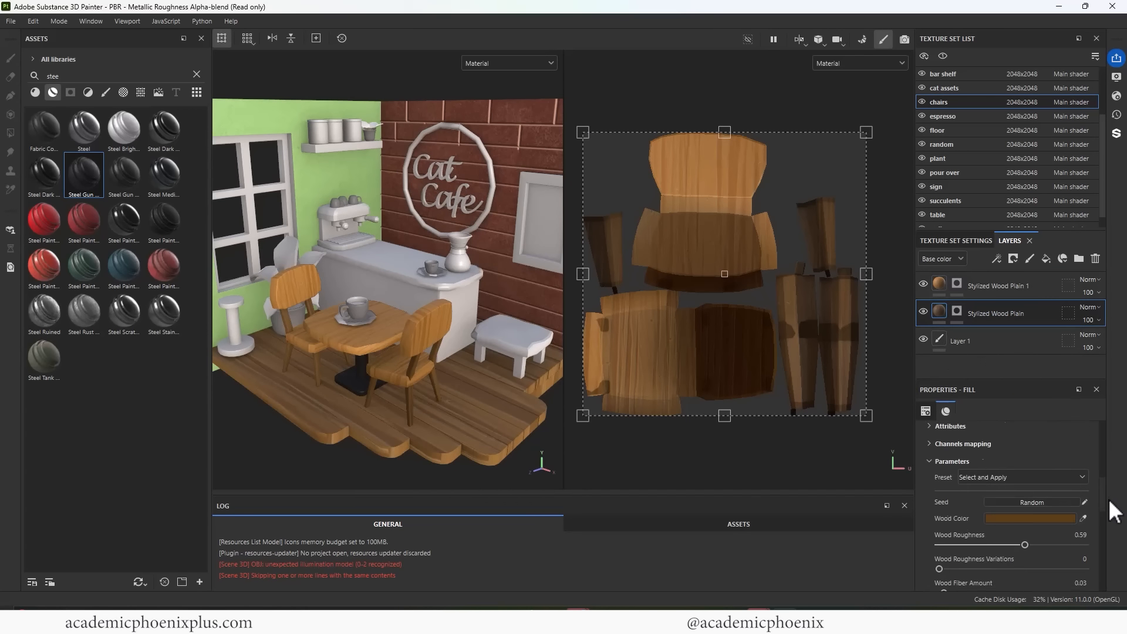
pyautogui.click(1043, 506)
pyautogui.moveTo(963, 408); pyautogui.dragTo(963, 416)
pyautogui.keyDown('alt'); pyautogui.moveTo(405, 282); pyautogui.dragTo(351, 265, button='right'); pyautogui.keyUp('alt')
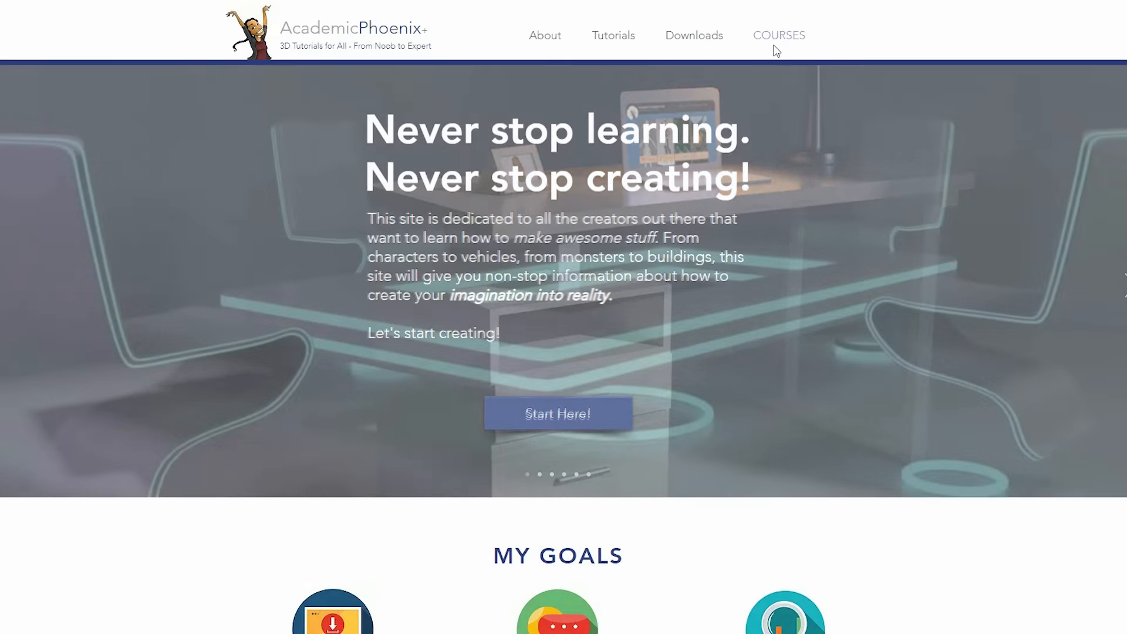
# On the AcademicPhoenix website in the browser, open the courses page and view the Maya Beginner: 3D Model and Texture a Still Life course.
pyautogui.click(778, 40)
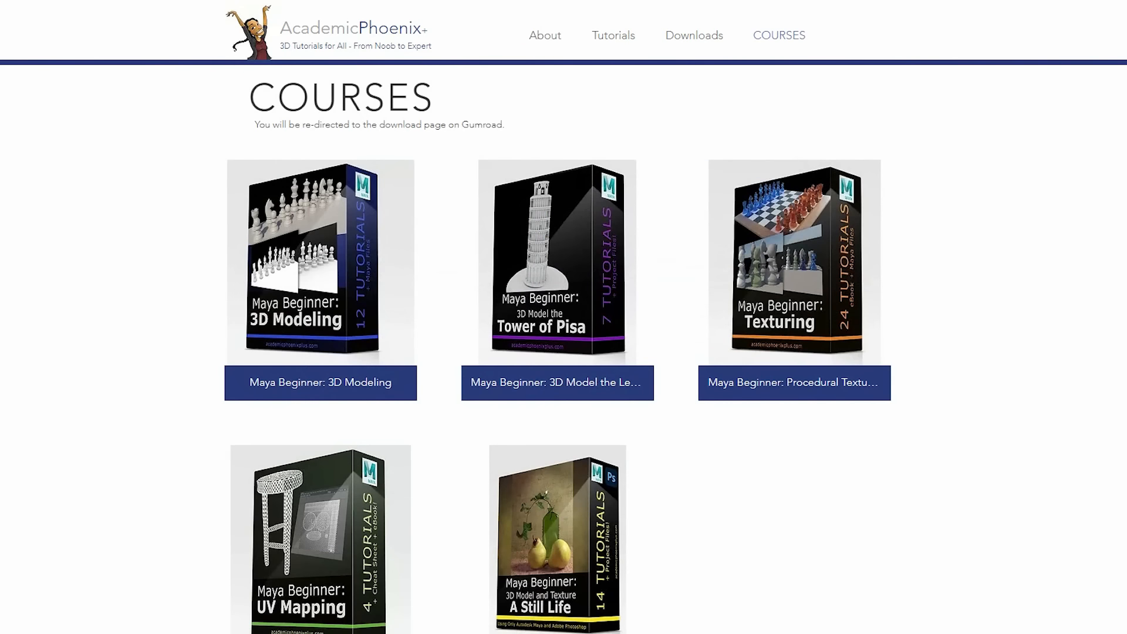
pyautogui.scroll(-1, 578, 503)
pyautogui.click(579, 503)
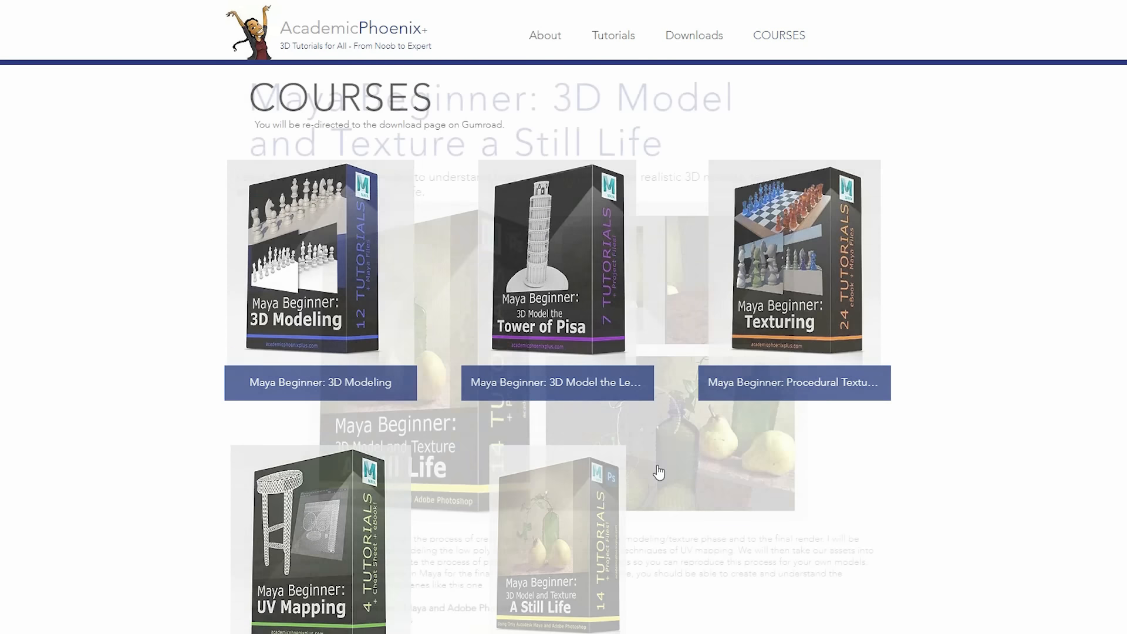